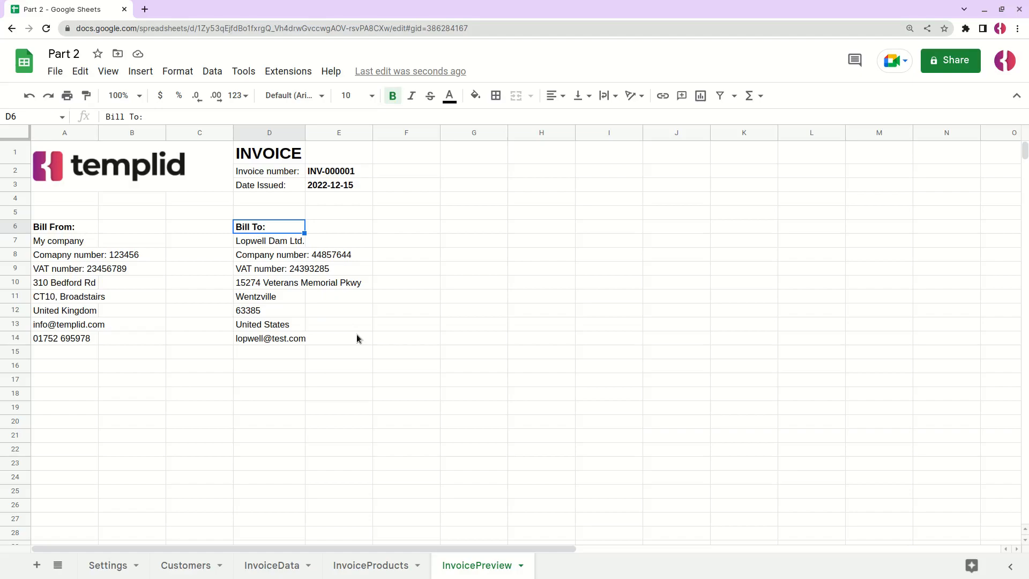
- Examine the invoice numbers in InvoiceProducts, the invoice_number cell in InvoiceData, and the blank area A18:E19 in InvoicePreview
{"action": "left_click", "coordinate": [366, 566]}
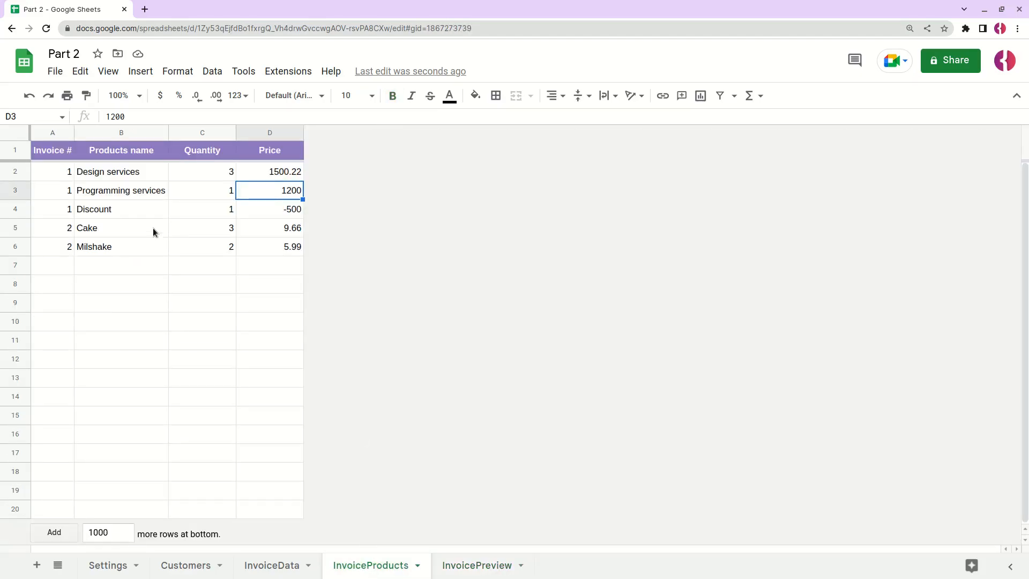
{"action": "left_click_drag", "start_coordinate": [68, 171], "coordinate": [60, 204]}
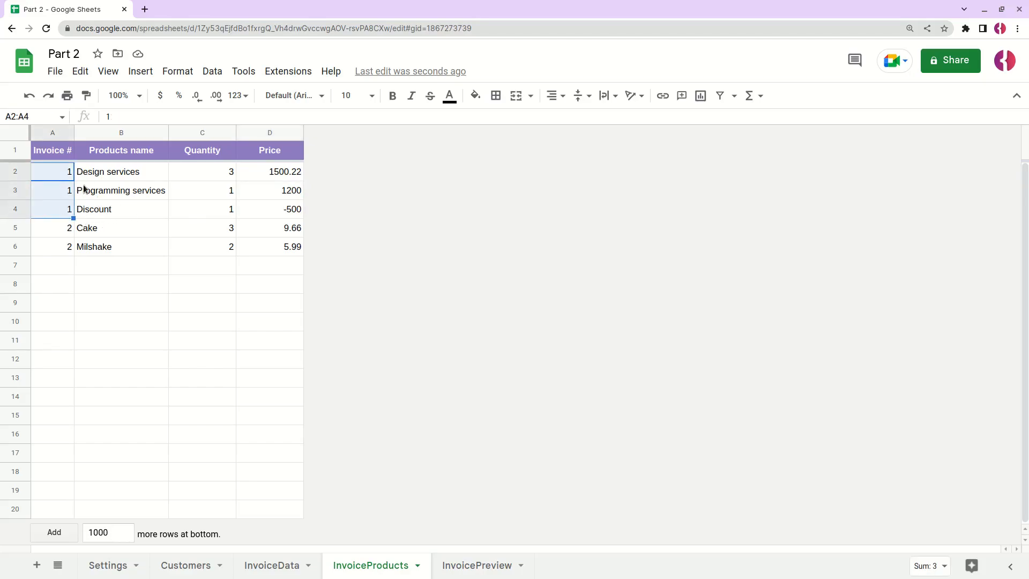
{"action": "left_click", "coordinate": [475, 565]}
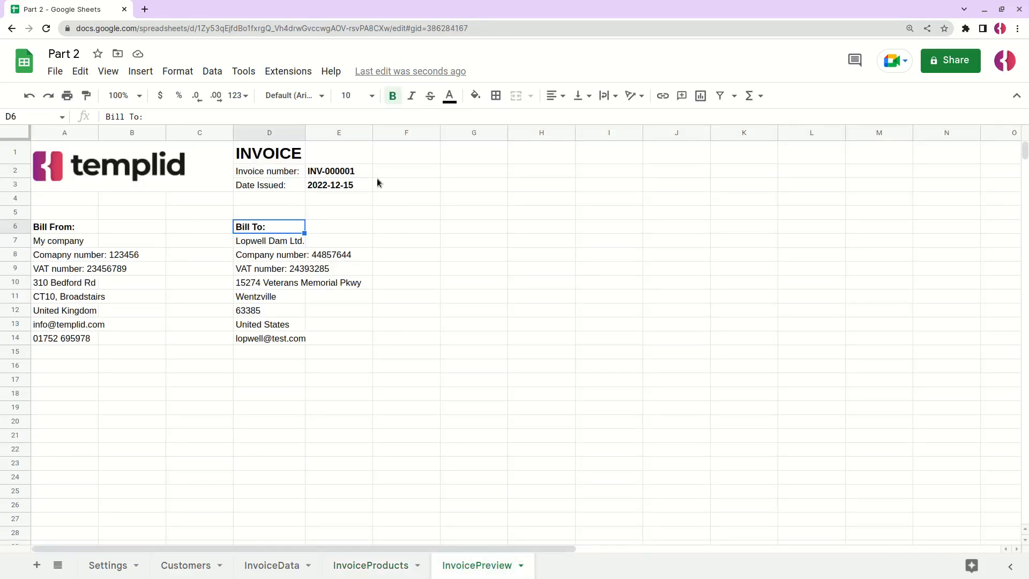
{"action": "left_click", "coordinate": [370, 566]}
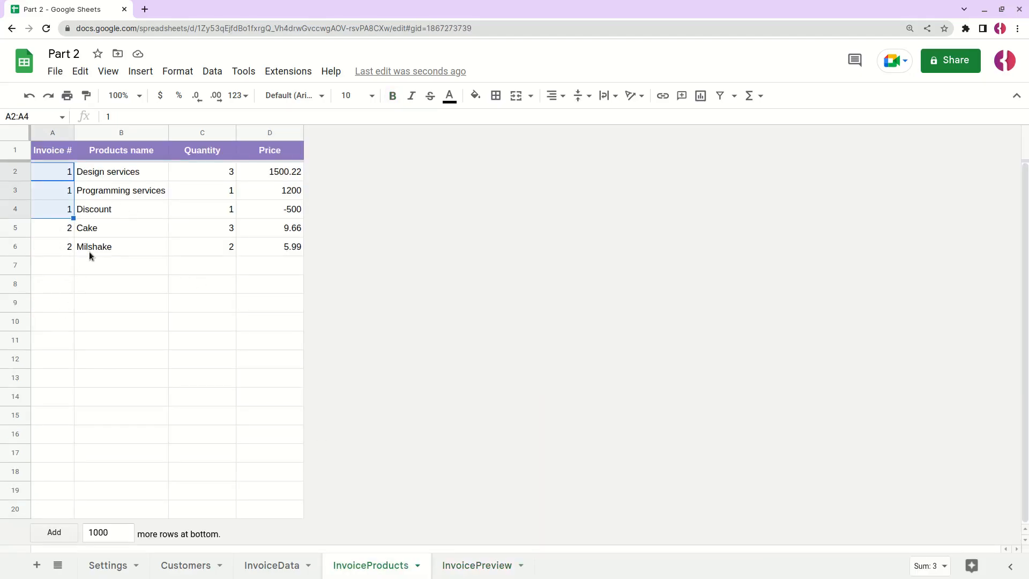
{"action": "left_click_drag", "start_coordinate": [69, 228], "coordinate": [63, 247]}
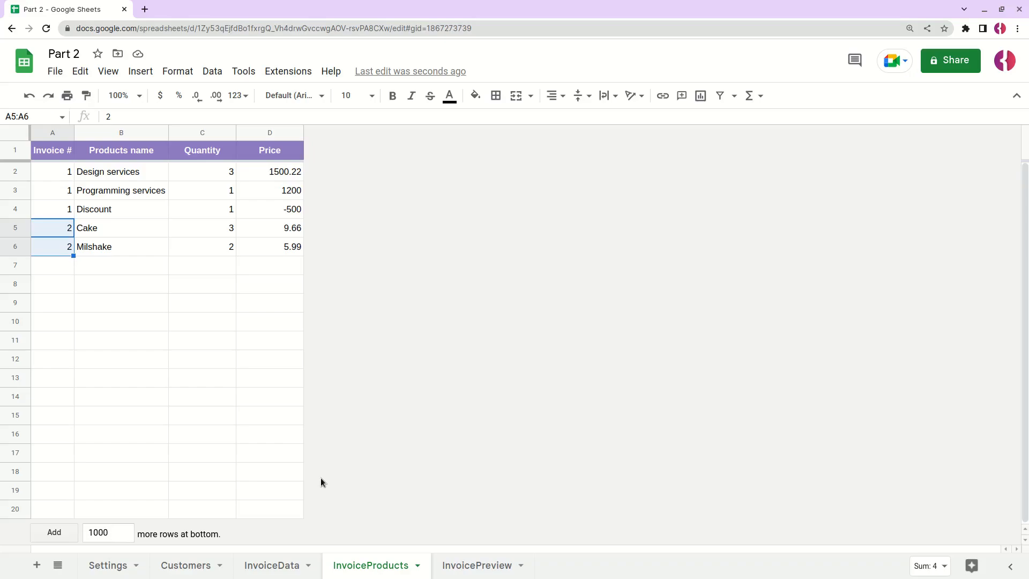
{"action": "left_click_drag", "start_coordinate": [63, 177], "coordinate": [57, 209]}
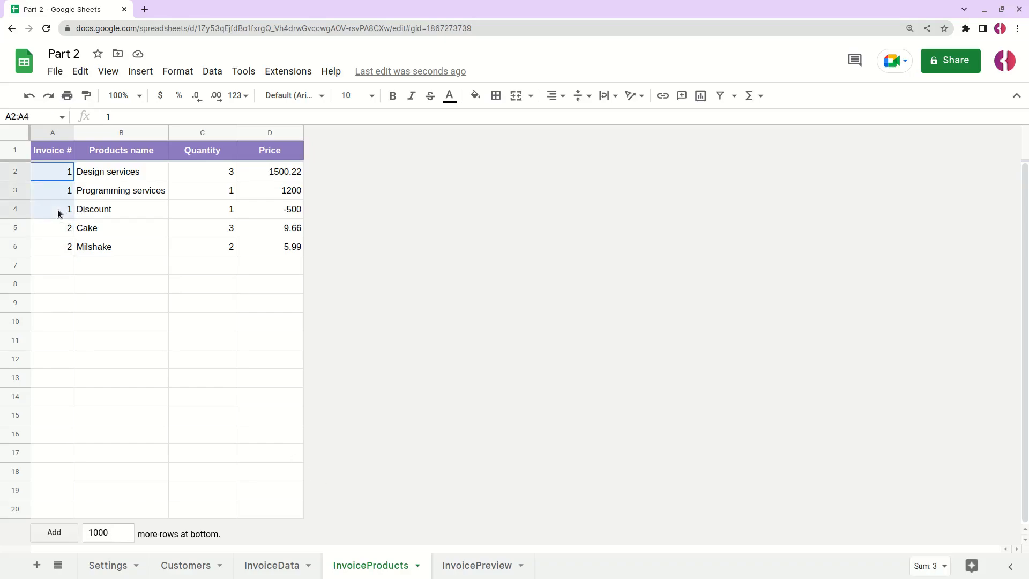
{"action": "left_click", "coordinate": [476, 566]}
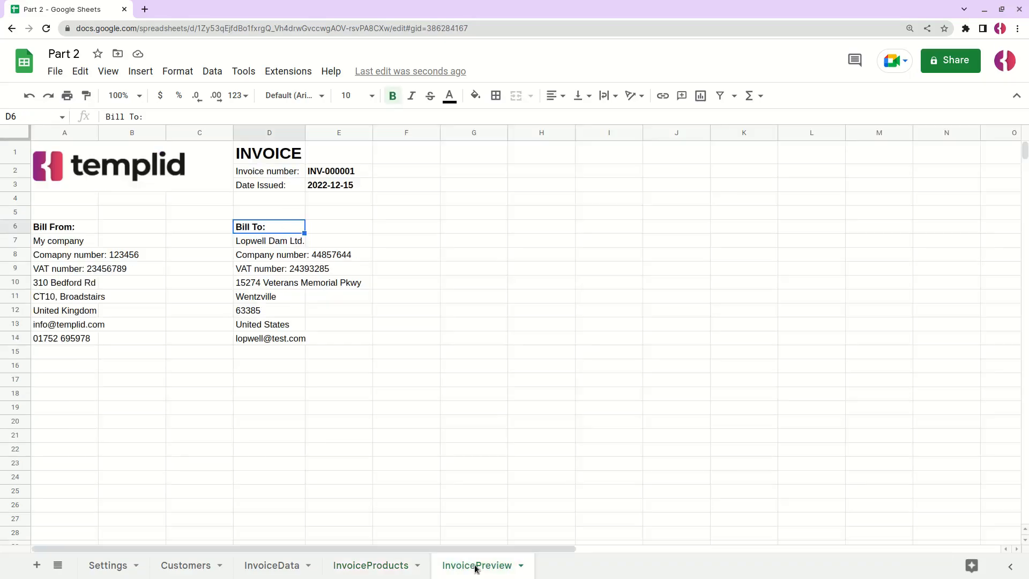
{"action": "left_click", "coordinate": [291, 564]}
{"action": "left_click", "coordinate": [216, 175]}
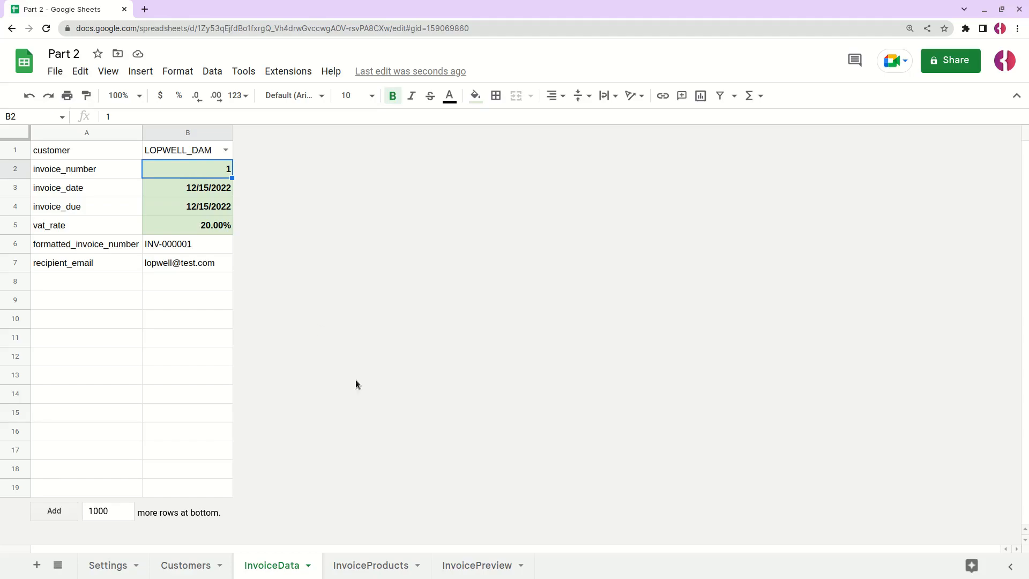
{"action": "left_click", "coordinate": [474, 568]}
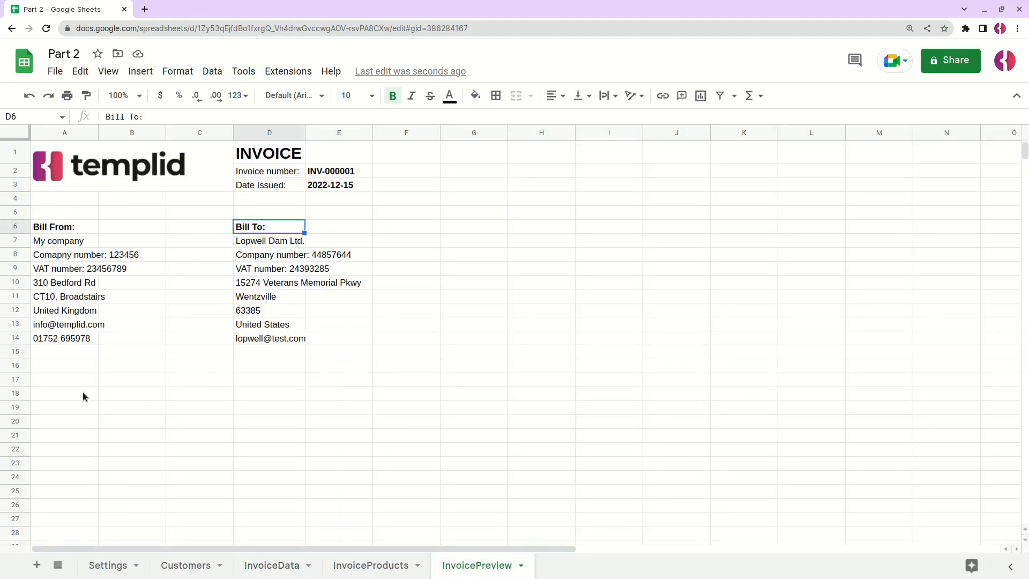
{"action": "left_click_drag", "start_coordinate": [59, 395], "coordinate": [336, 410]}
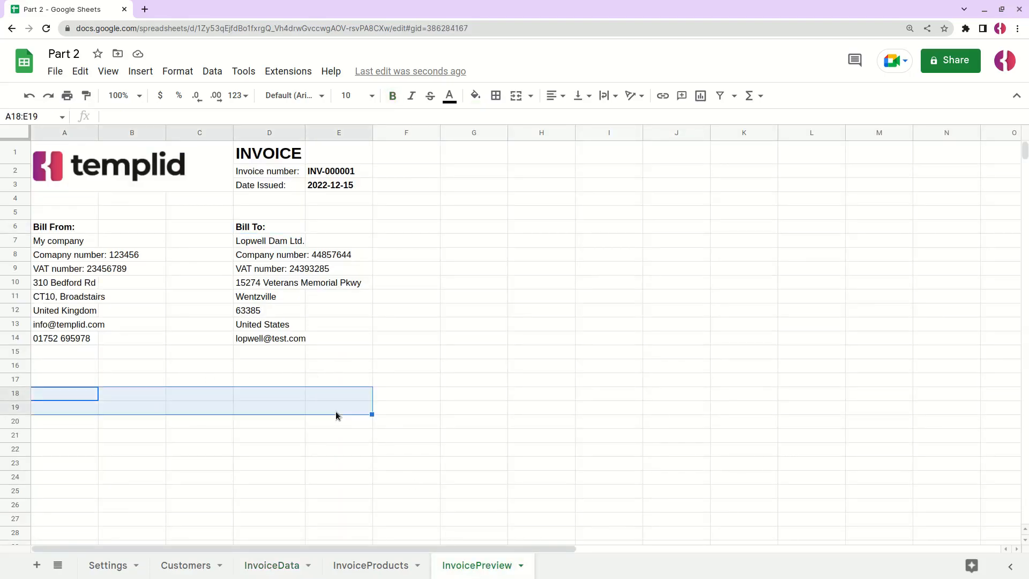
- Add a new sheet to the spreadsheet and name it h_products
{"action": "left_click", "coordinate": [37, 565]}
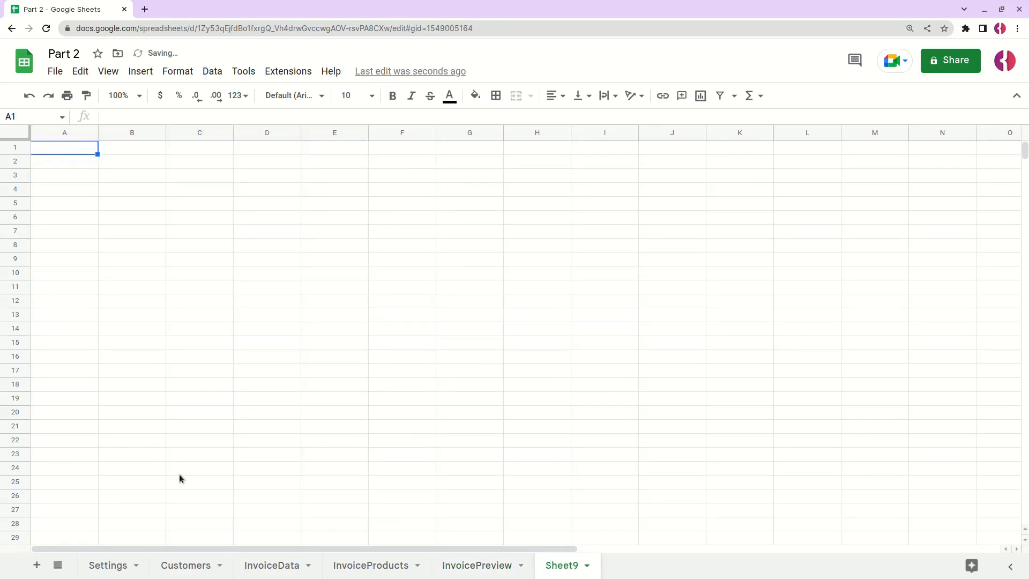
{"action": "double_click", "coordinate": [562, 567]}
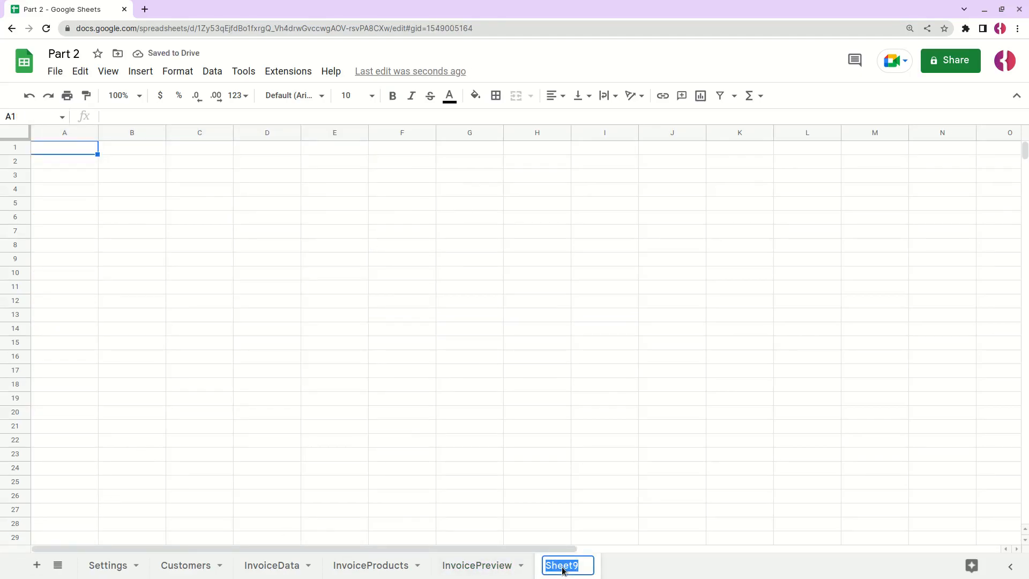
{"action": "type", "text": "h_products"}
{"action": "key", "text": "Return"}
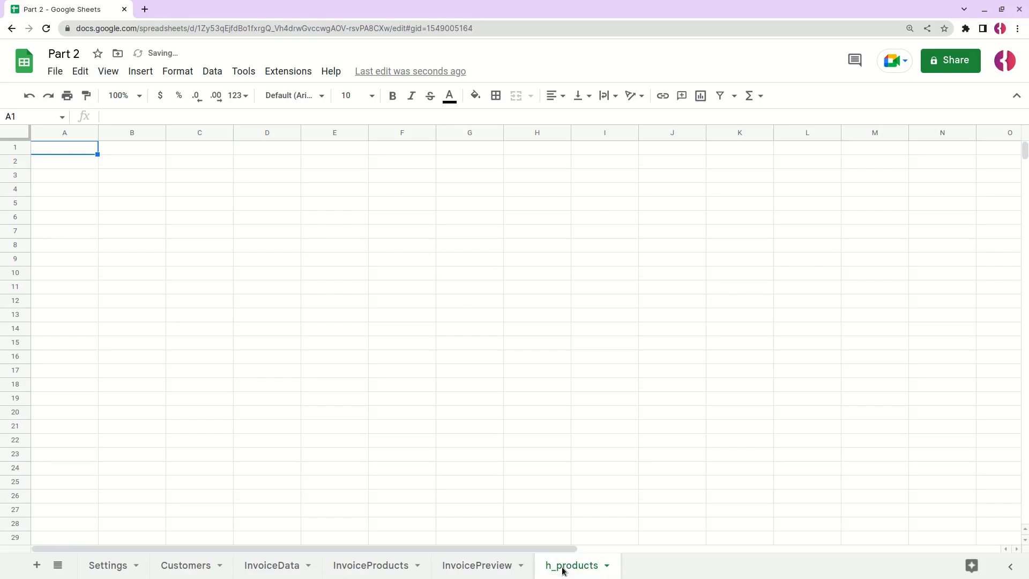
- Enter =FILTER(InvoiceProducts!A2:D, InvoiceProducts!A2:A = InvoiceData!B2) in cell A1 of h_products and check the invoice numbers of the filtered rows
{"action": "left_click", "coordinate": [118, 117]}
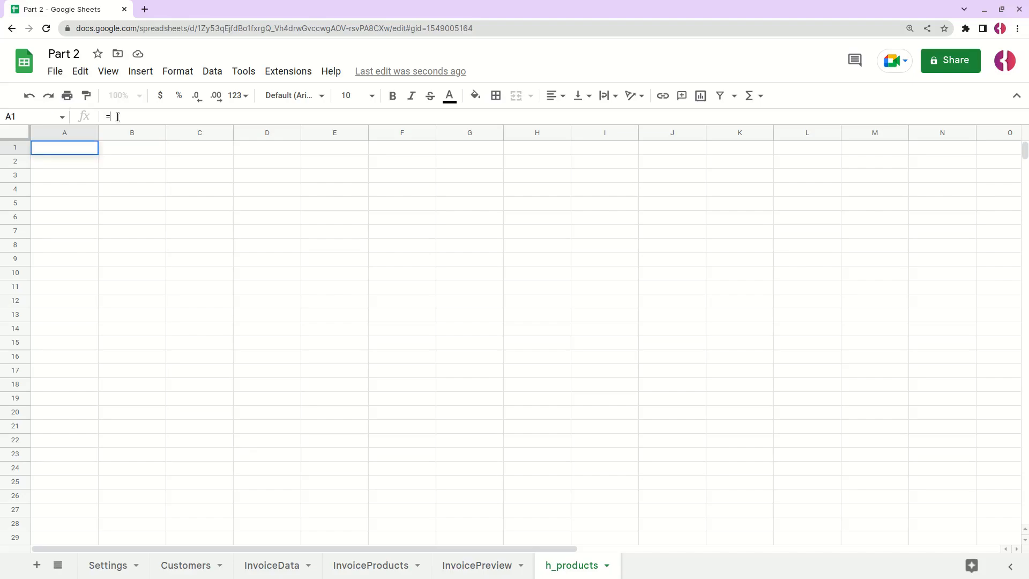
{"action": "type", "text": "="}
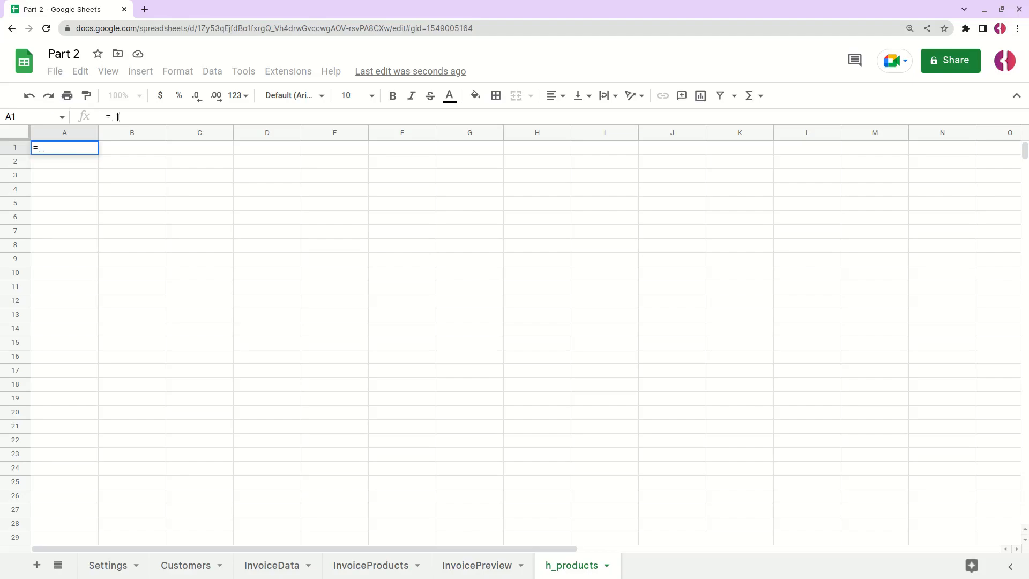
{"action": "type", "text": "F"}
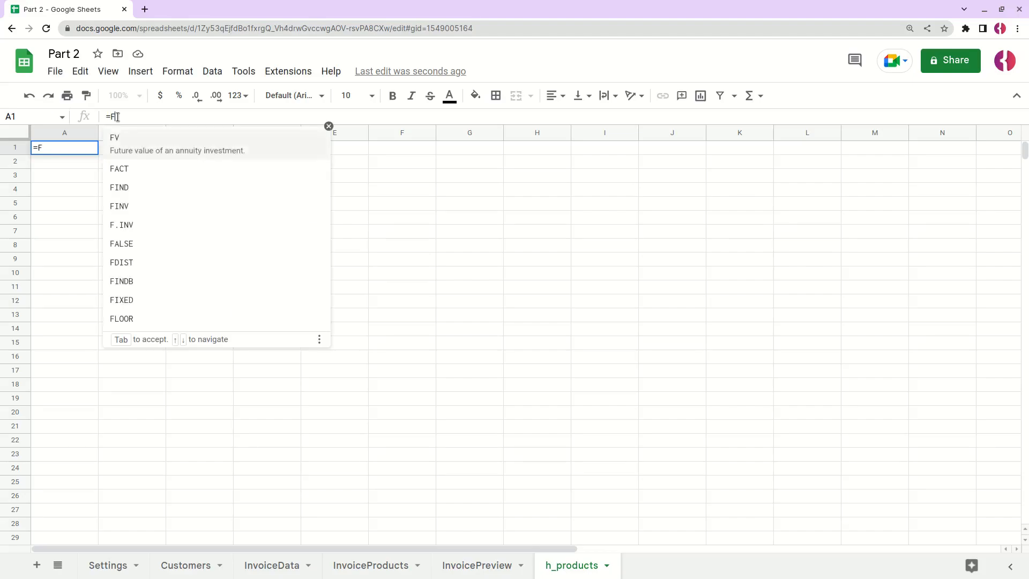
{"action": "type", "text": "ILTER("}
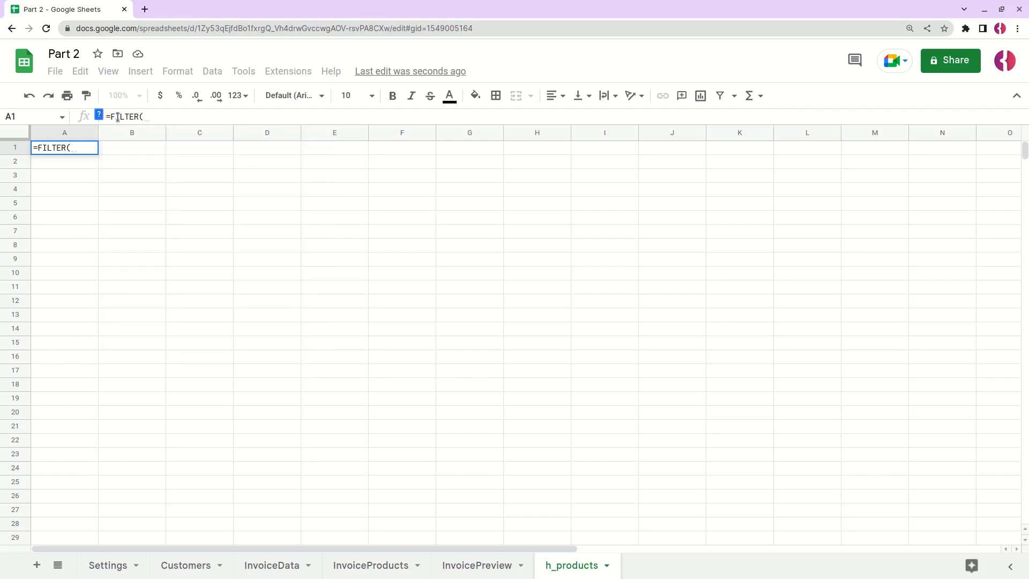
{"action": "type", "text": "I"}
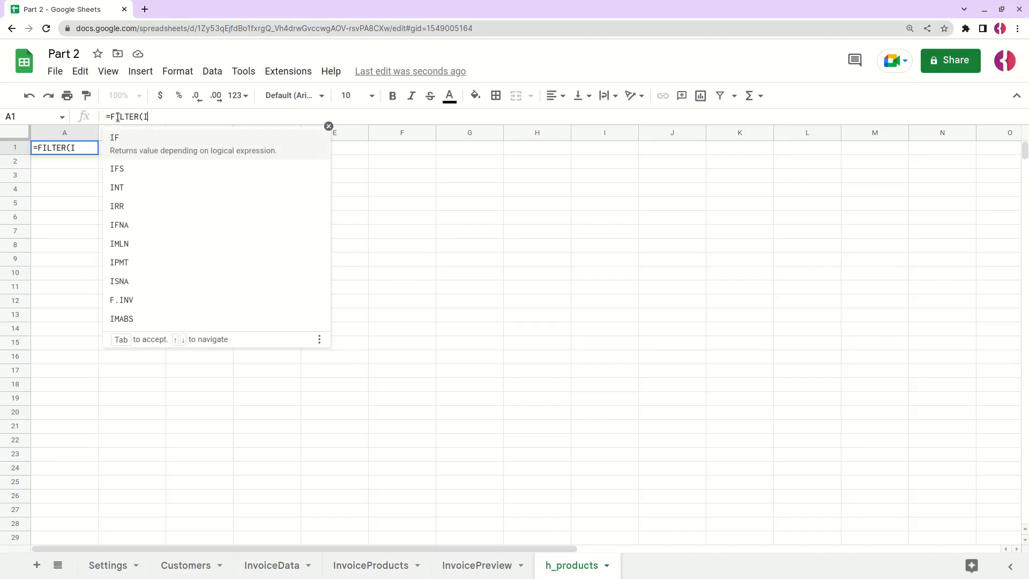
{"action": "type", "text": "nvoiceProd"}
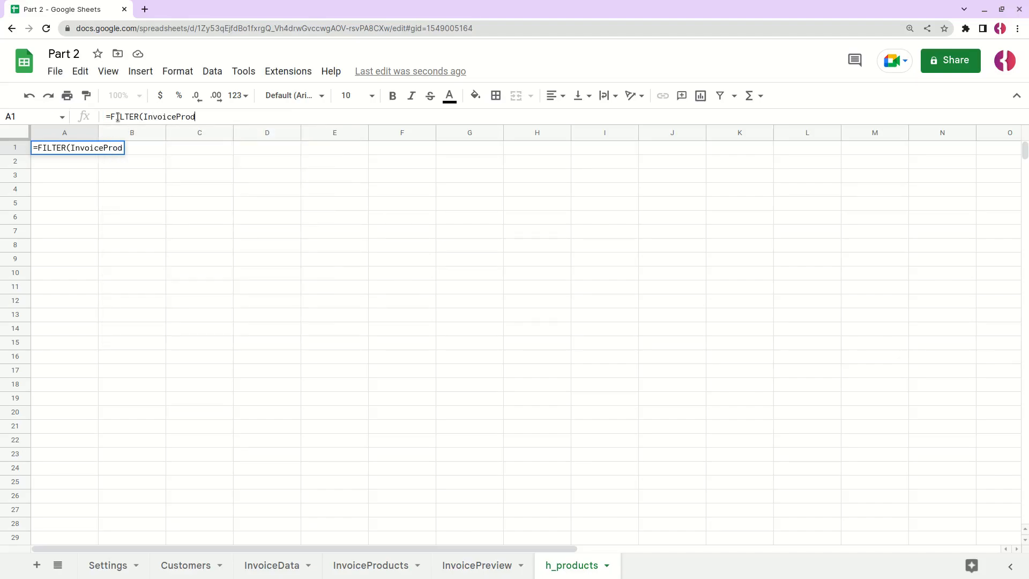
{"action": "type", "text": "ucts!A2:D"}
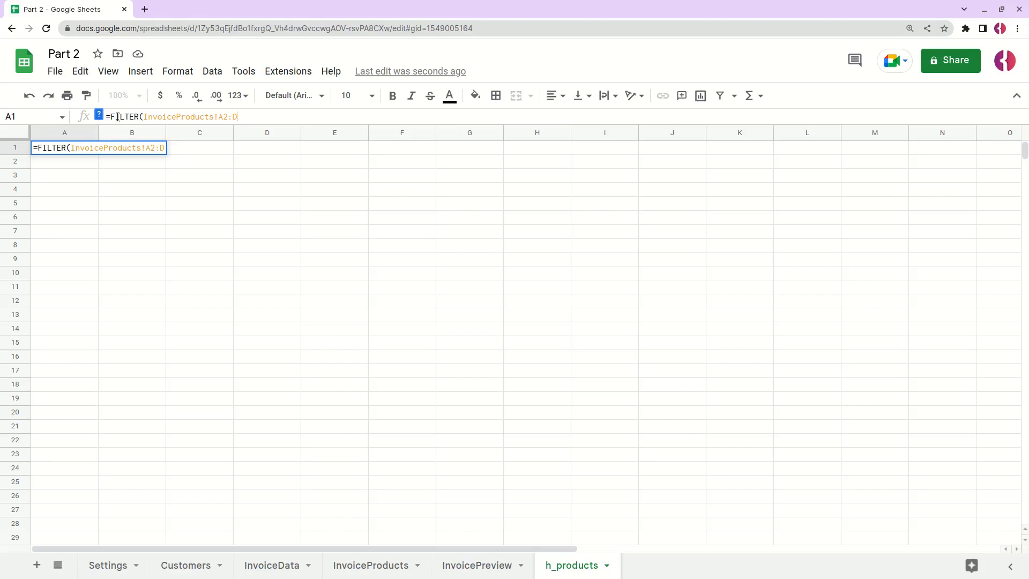
{"action": "type", "text": ", "}
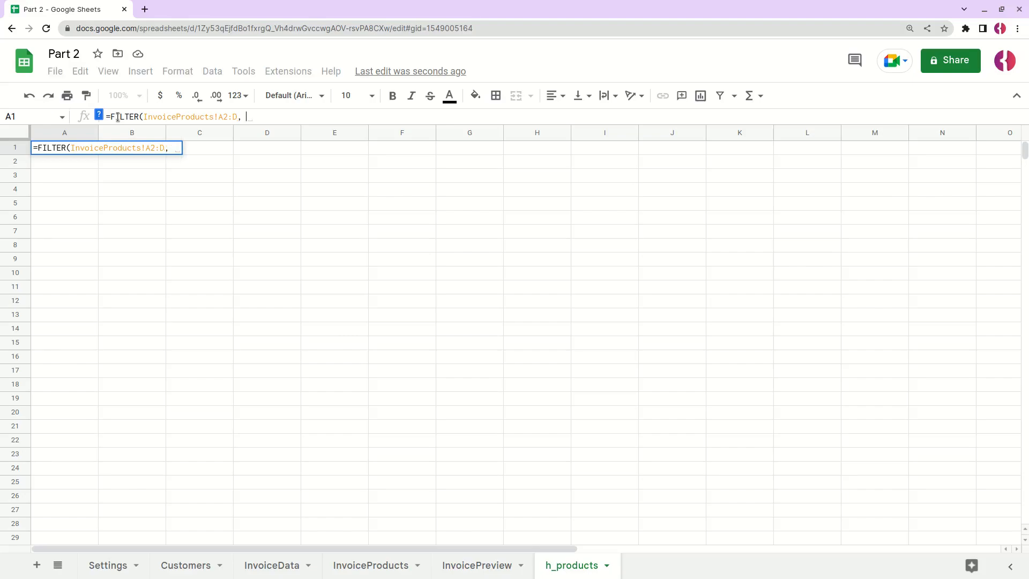
{"action": "type", "text": "InvoiceProducts!"}
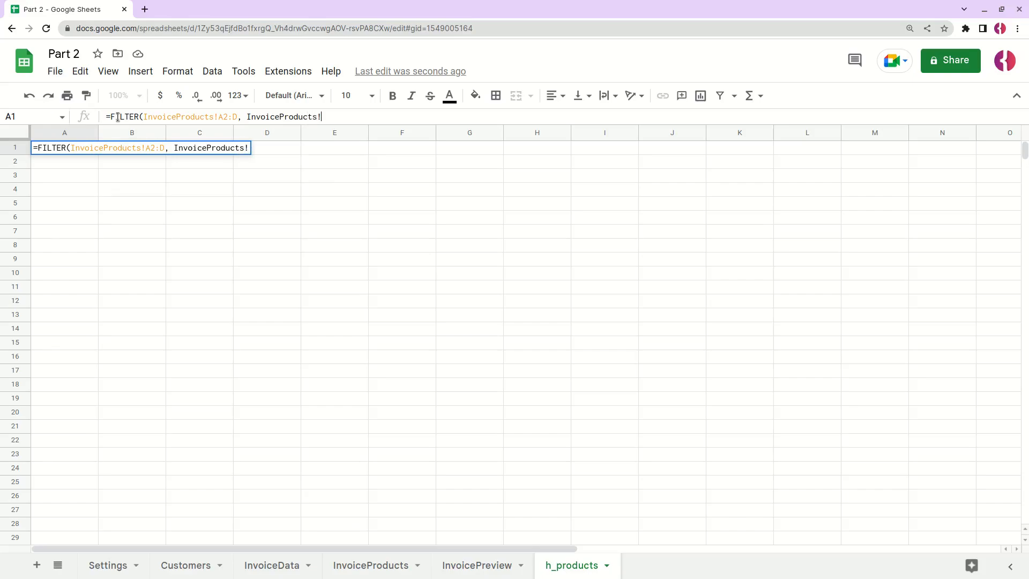
{"action": "type", "text": "A2:A = "}
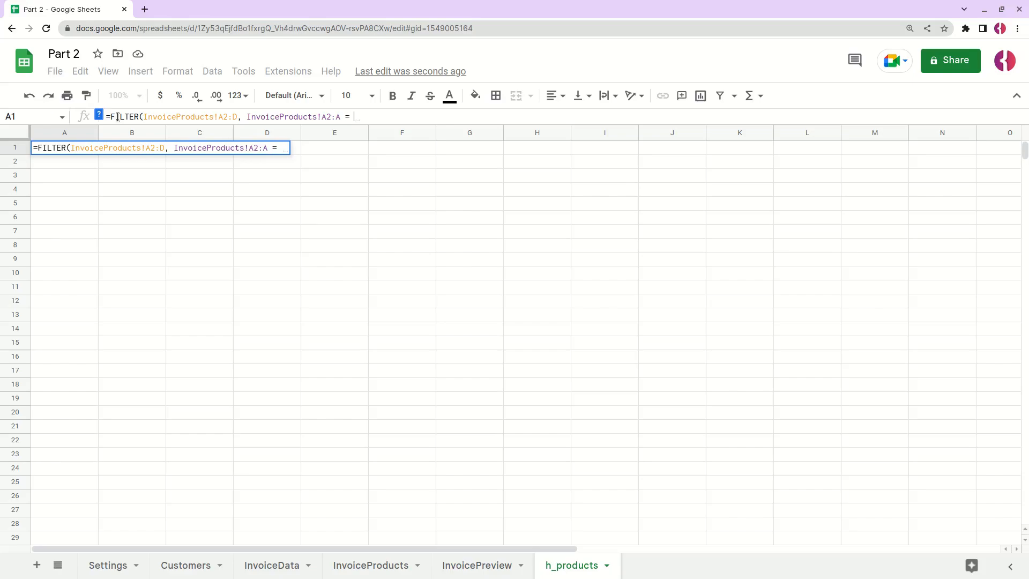
{"action": "type", "text": "InvoiceDate"}
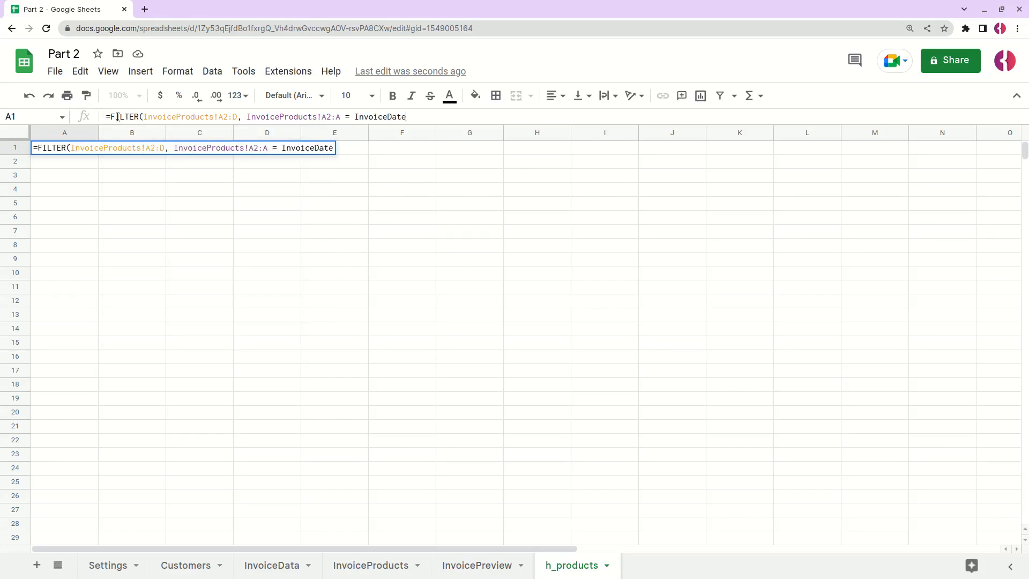
{"action": "type", "text": "!B2)"}
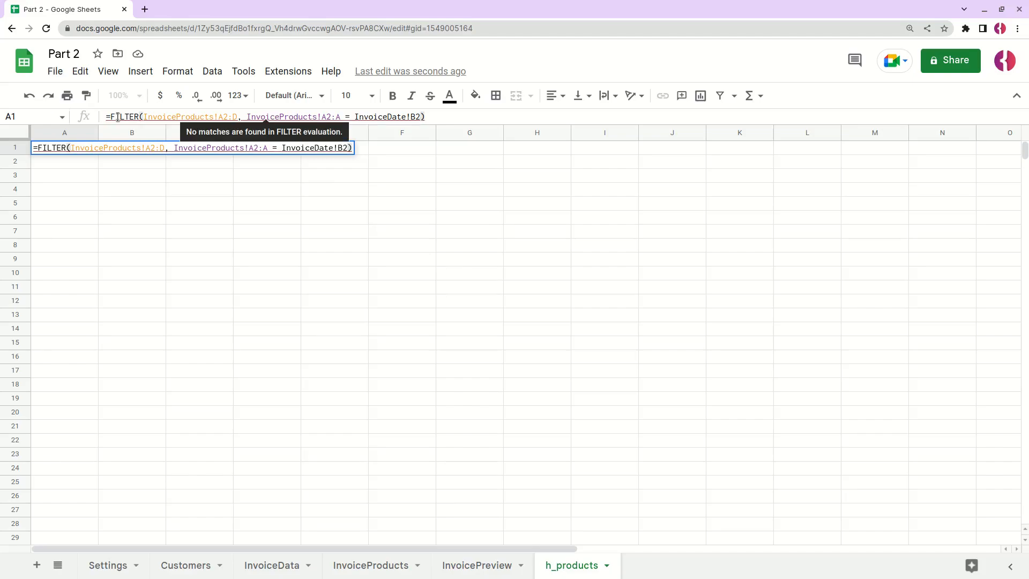
{"action": "key", "text": "Return"}
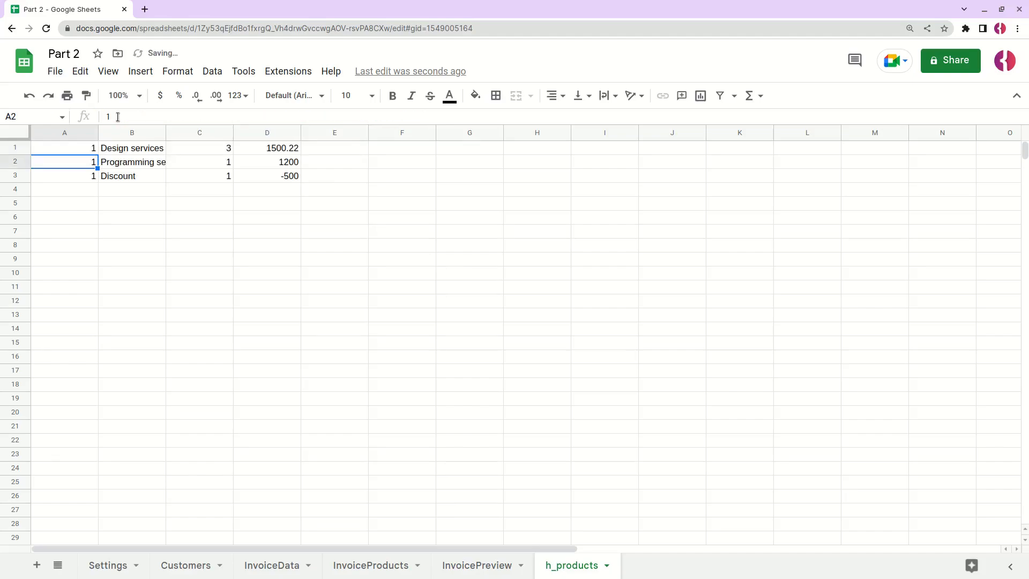
{"action": "key", "text": "Up"}
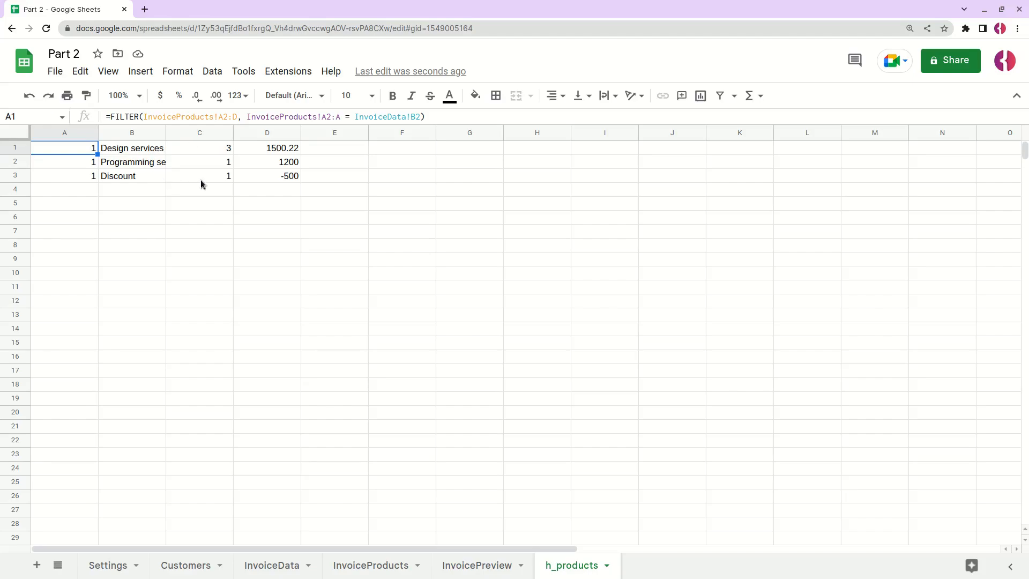
{"action": "left_click", "coordinate": [86, 175], "text": "shift"}
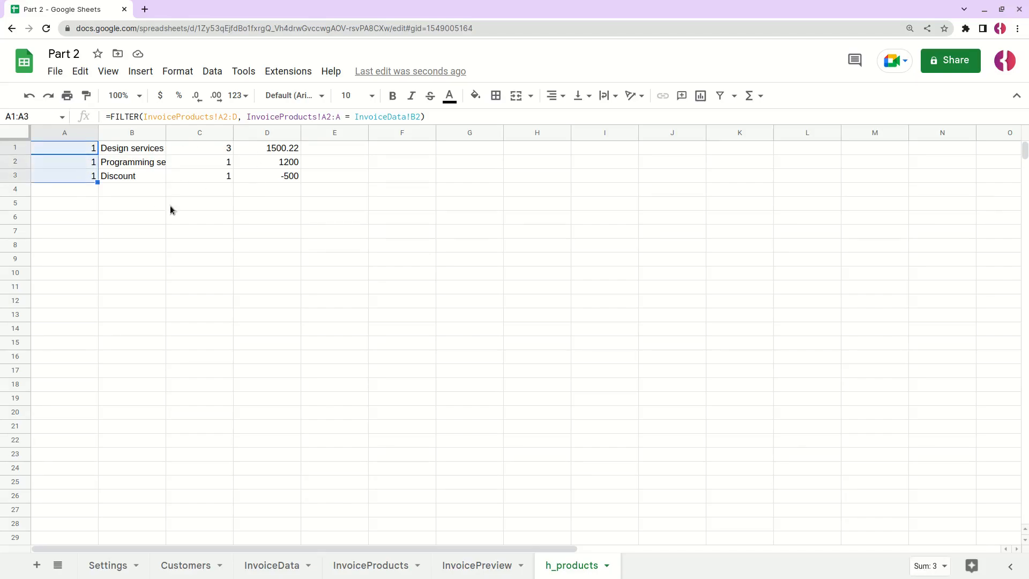
- Set invoice_number to 2 in the InvoiceData sheet and check the filtered product rows in h_products
{"action": "left_click", "coordinate": [281, 572]}
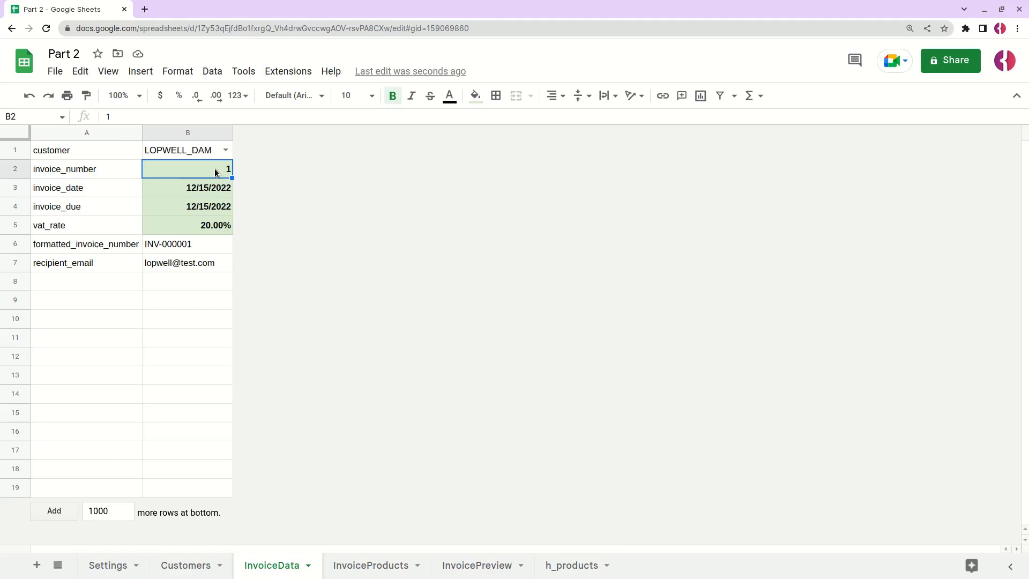
{"action": "type", "text": "2"}
{"action": "key", "text": "Return"}
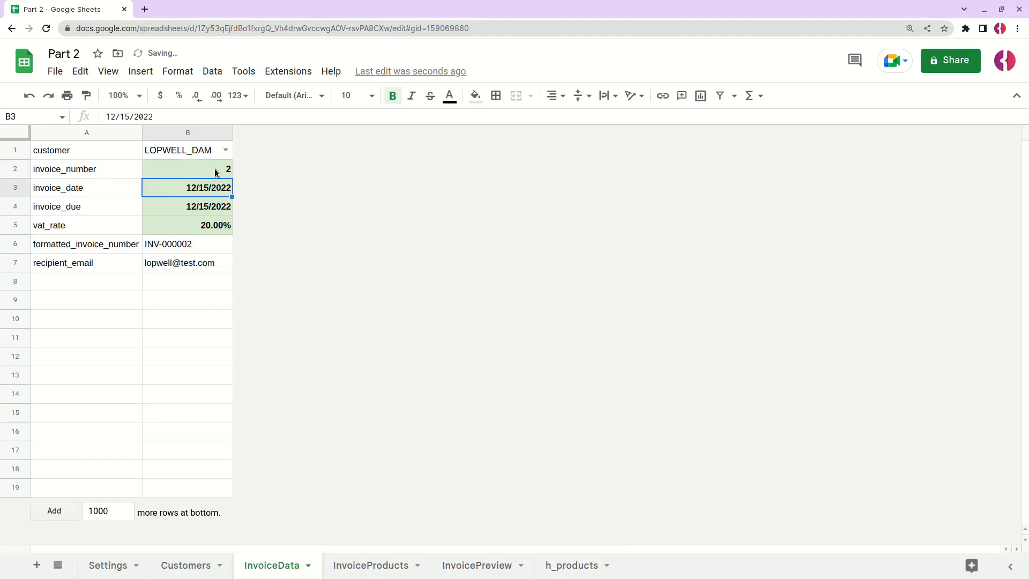
{"action": "left_click", "coordinate": [555, 567]}
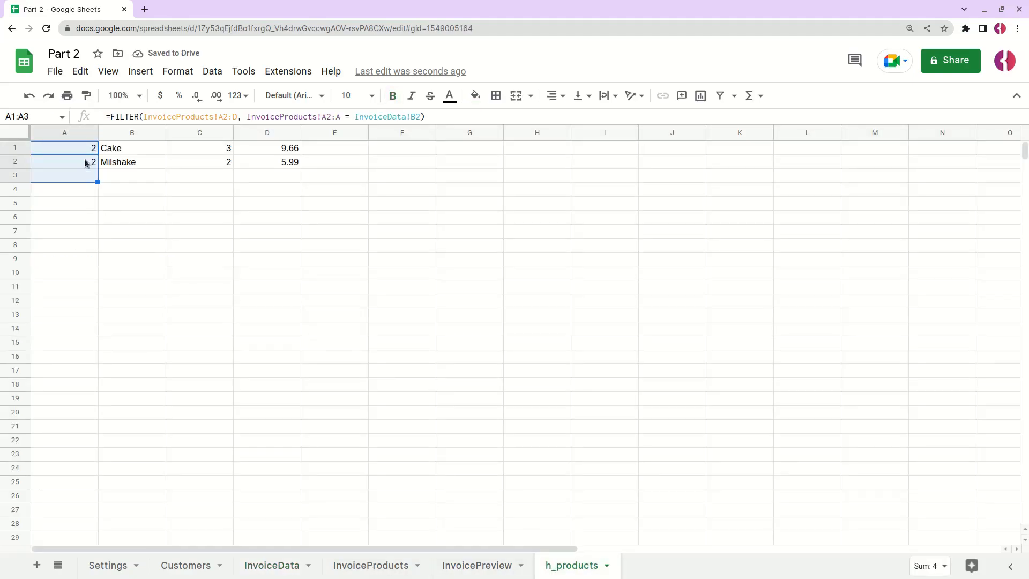
{"action": "left_click", "coordinate": [107, 151]}
{"action": "left_click_drag", "start_coordinate": [85, 149], "coordinate": [280, 165]}
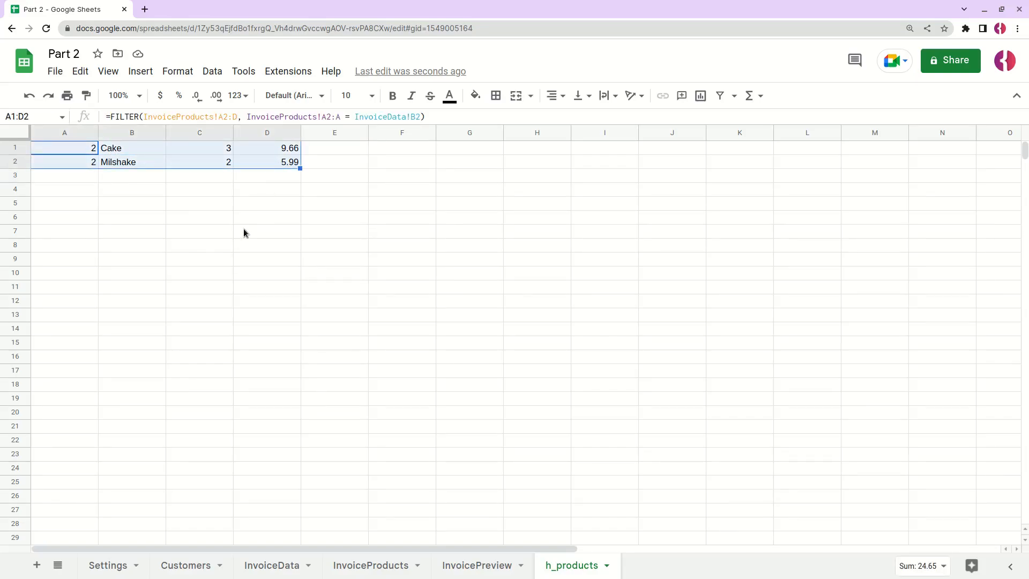
- Review the quantity and price of the Design services row in the InvoiceProducts sheet
{"action": "left_click", "coordinate": [335, 149]}
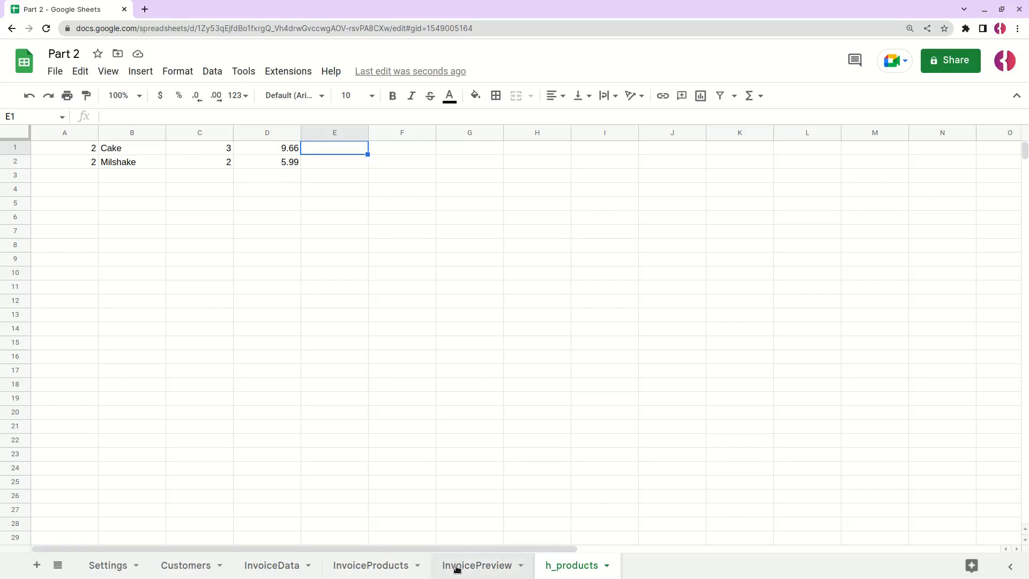
{"action": "left_click", "coordinate": [457, 567]}
{"action": "left_click", "coordinate": [400, 566]}
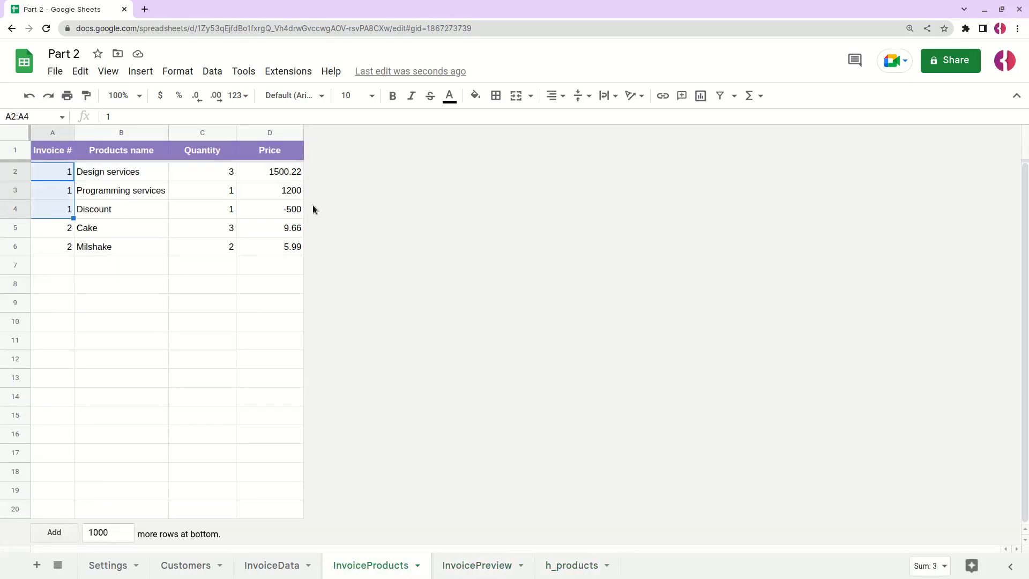
{"action": "left_click", "coordinate": [218, 170]}
{"action": "left_click", "coordinate": [270, 177]}
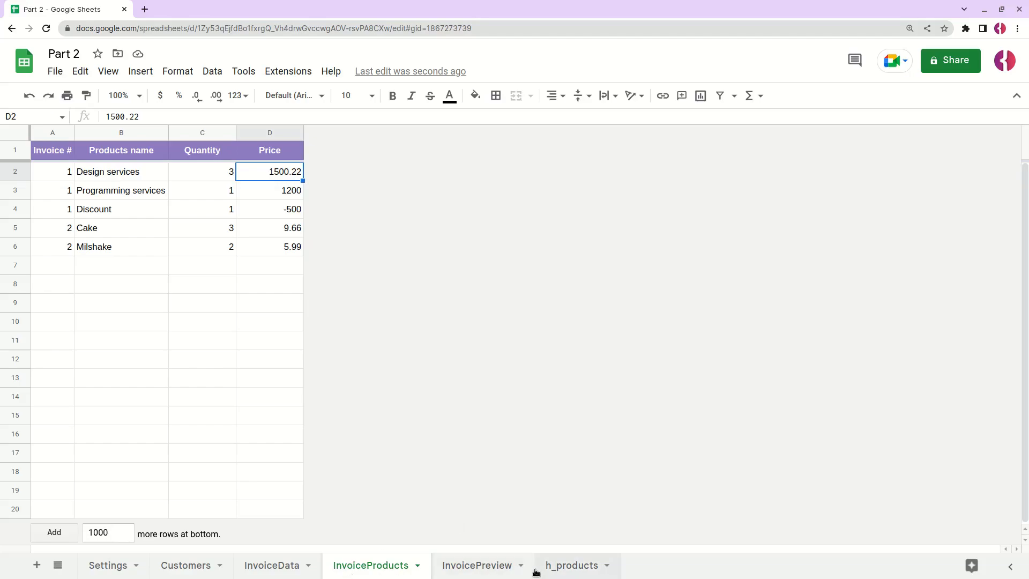
- Enter =ARRAYFORMULA(C1:C*D1:D) in cell E1 of h_products to multiply each product's quantity by its price
{"action": "left_click", "coordinate": [571, 566]}
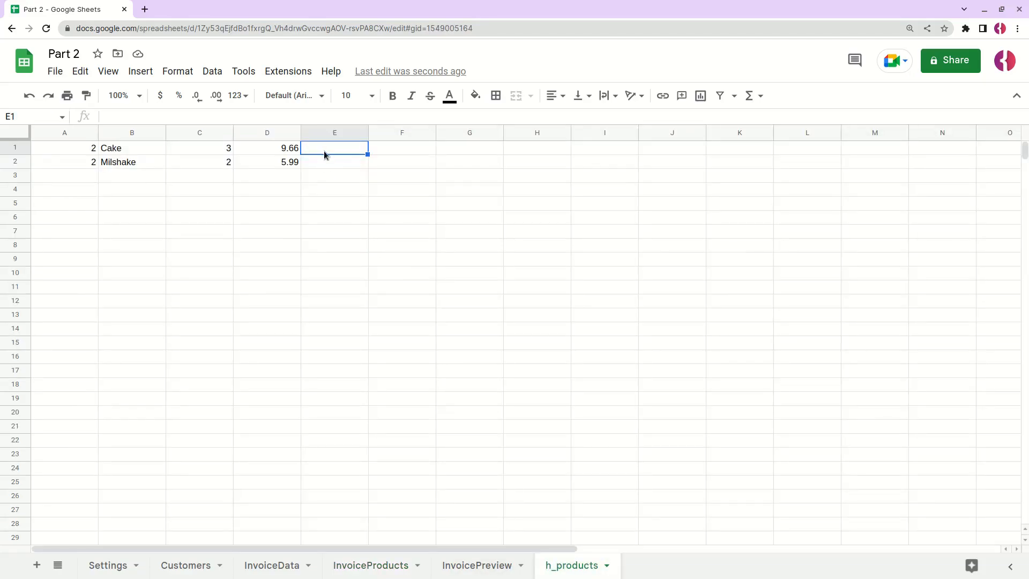
{"action": "type", "text": "=arr"}
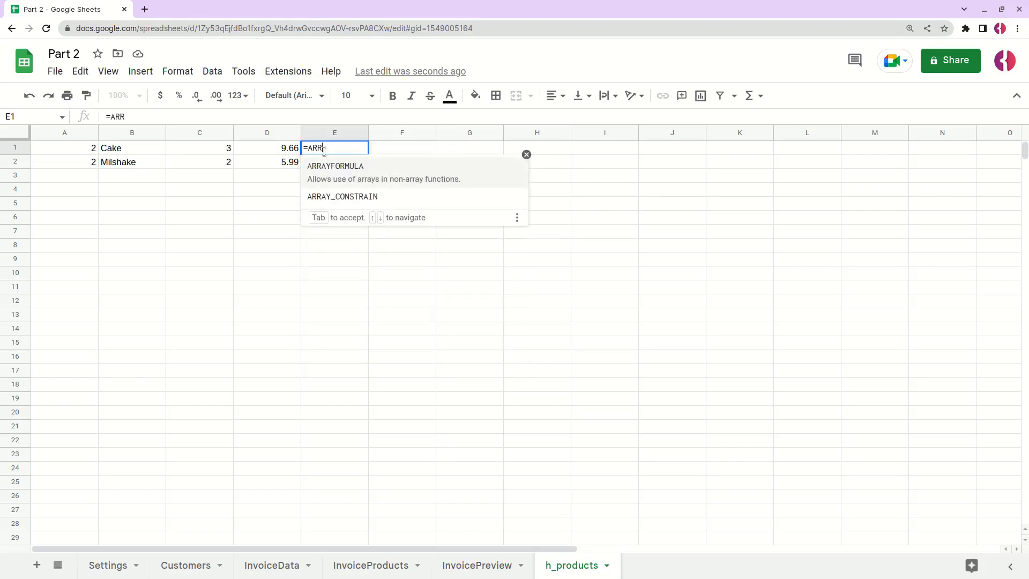
{"action": "key", "text": "Tab"}
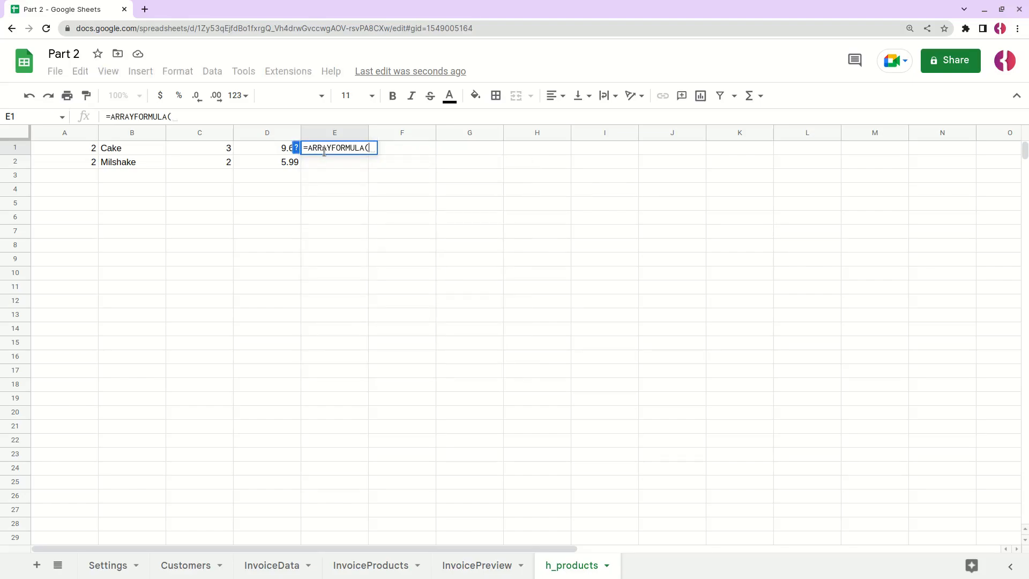
{"action": "left_click", "coordinate": [223, 149]}
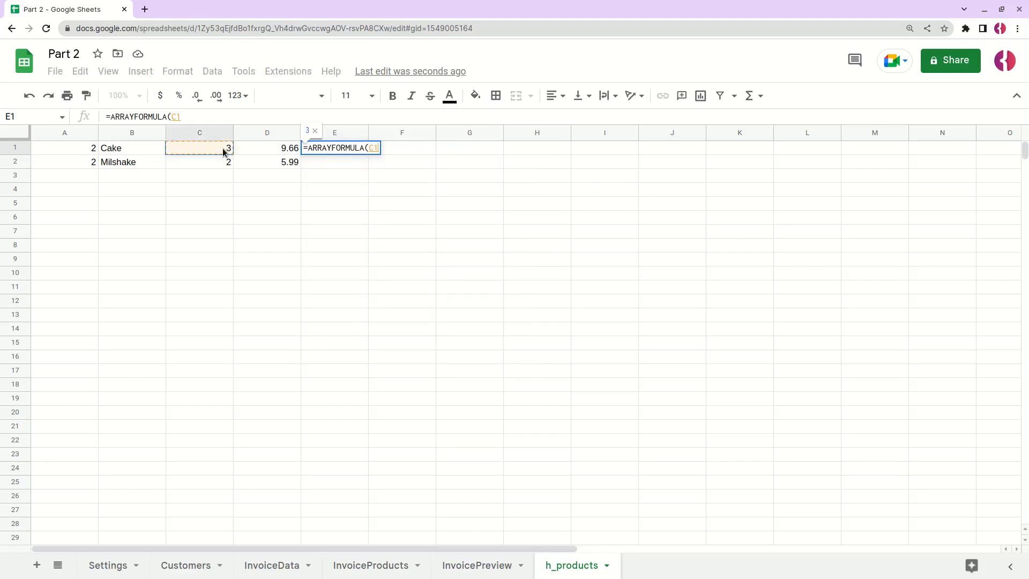
{"action": "left_click", "coordinate": [193, 118]}
{"action": "type", "text": ":C"}
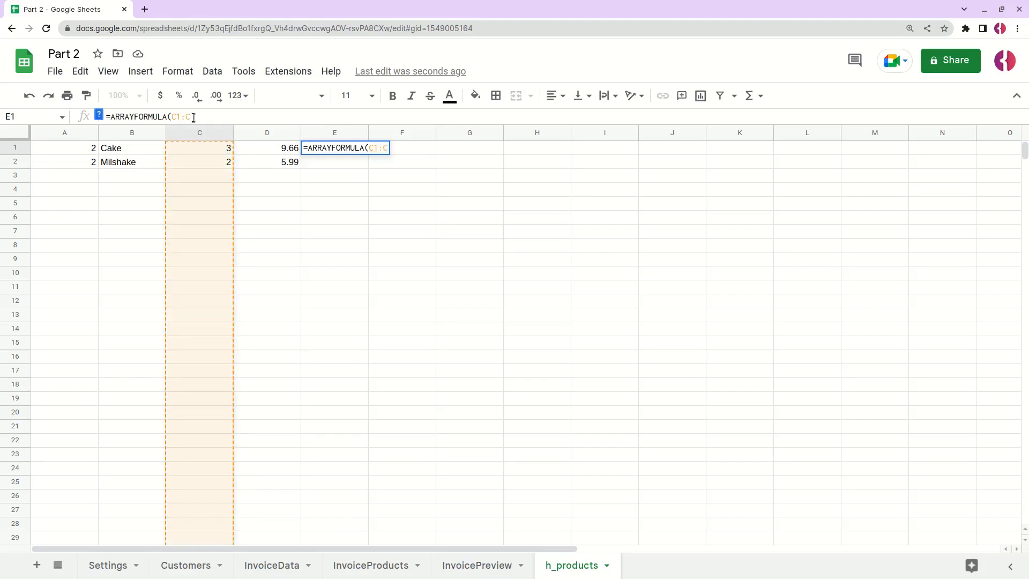
{"action": "type", "text": "*"}
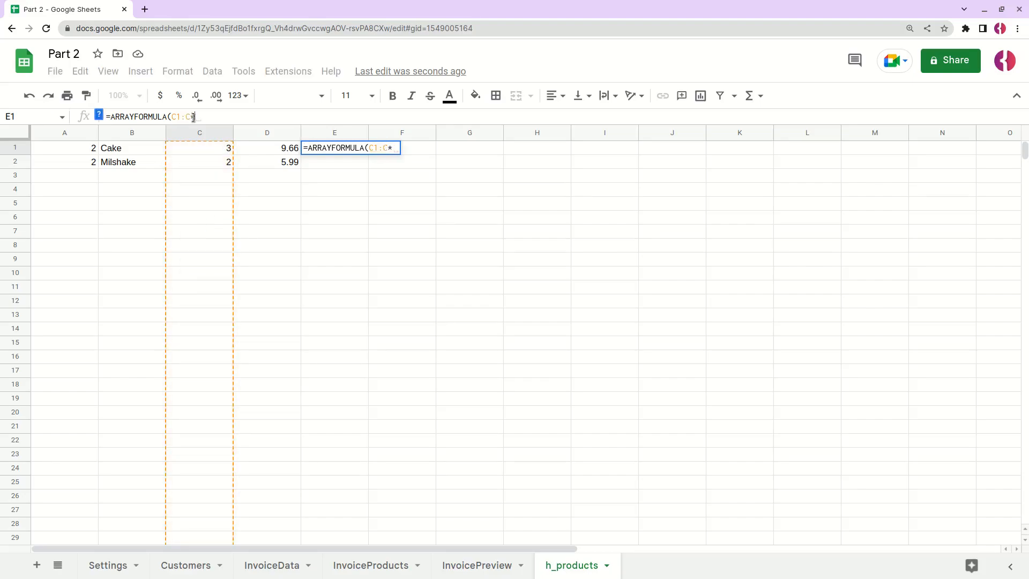
{"action": "type", "text": "D"}
{"action": "type", "text": "1:"}
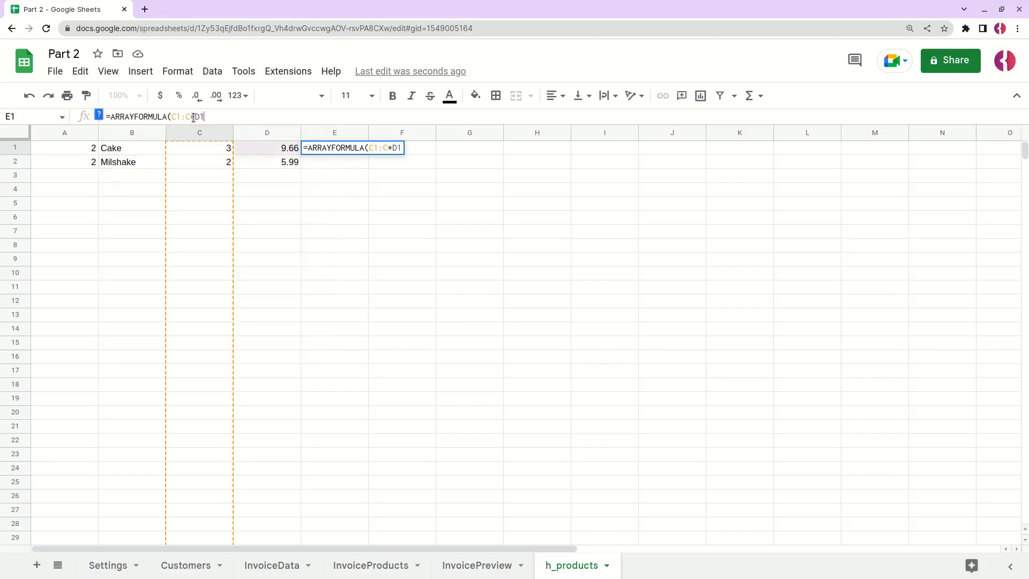
{"action": "type", "text": "D"}
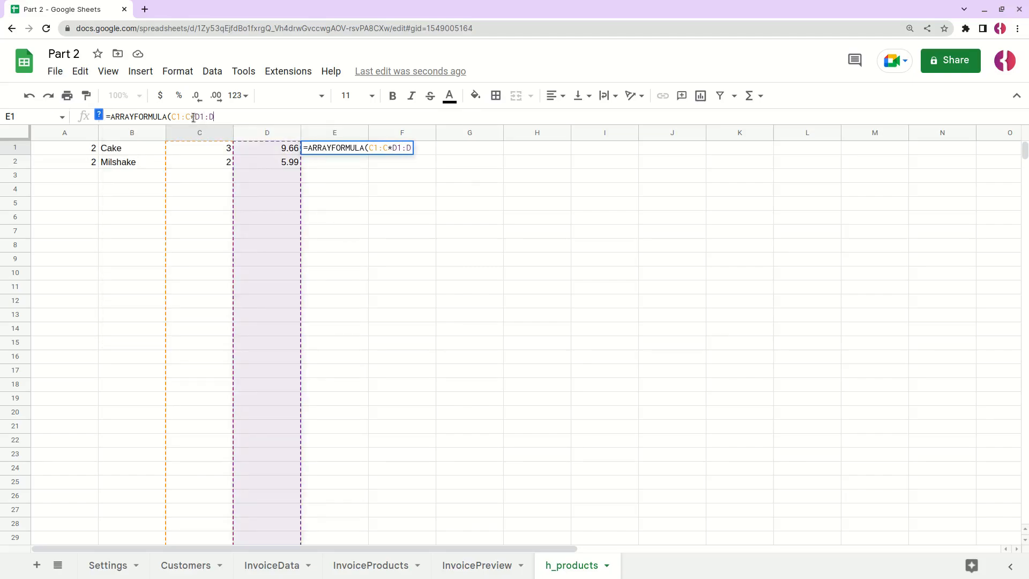
{"action": "type", "text": ")"}
{"action": "key", "text": "Return"}
{"action": "left_click", "coordinate": [365, 150]}
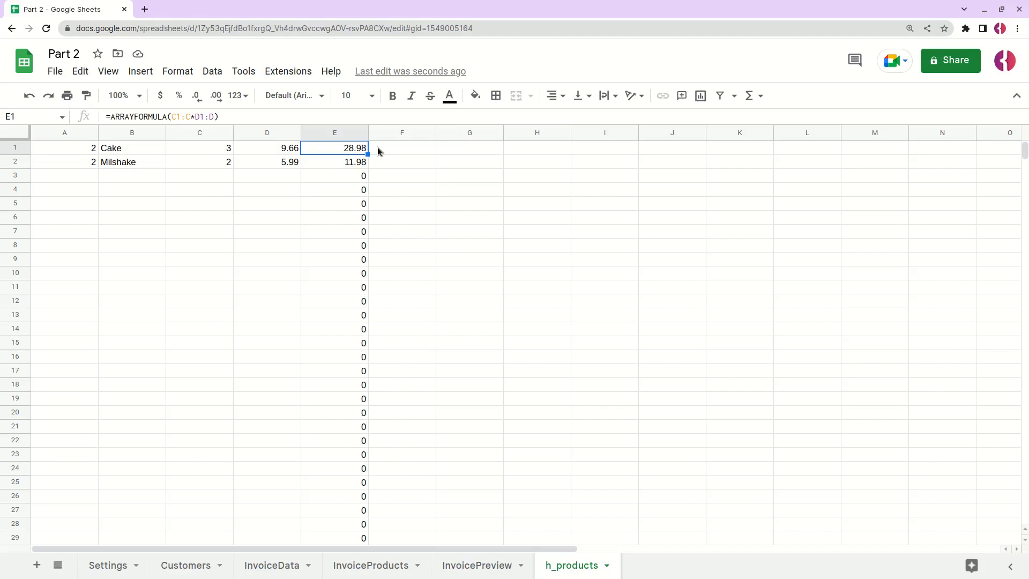
{"action": "left_click", "coordinate": [378, 151]}
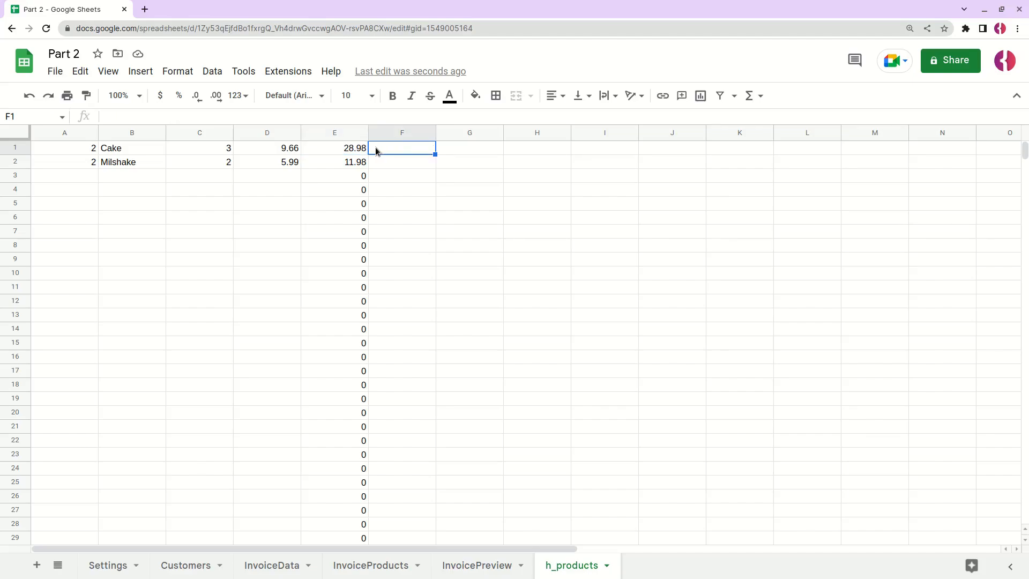
{"action": "left_click", "coordinate": [344, 150]}
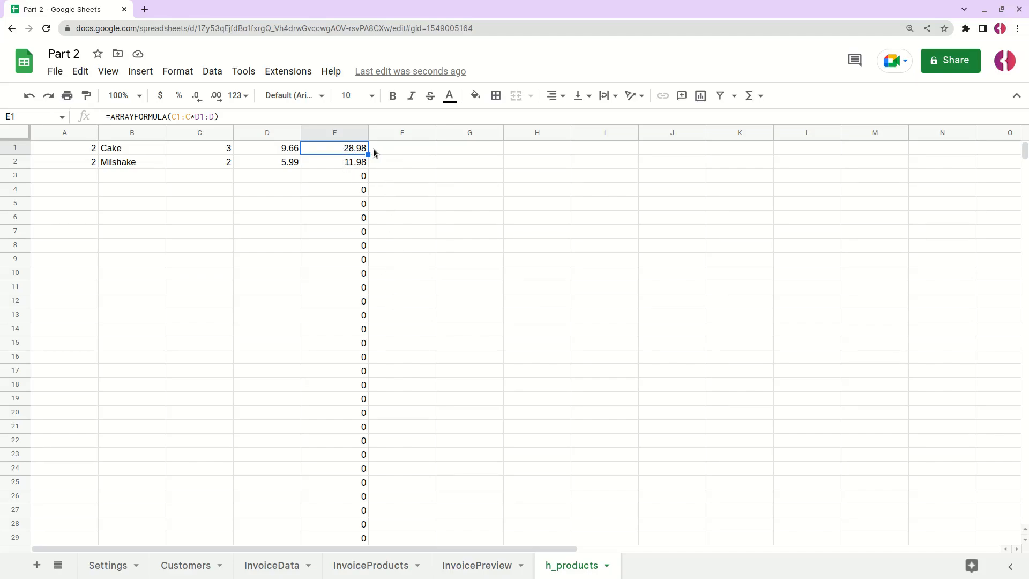
- Inspect the currency_format value in the Settings sheet and return to h_products
{"action": "left_click", "coordinate": [114, 563]}
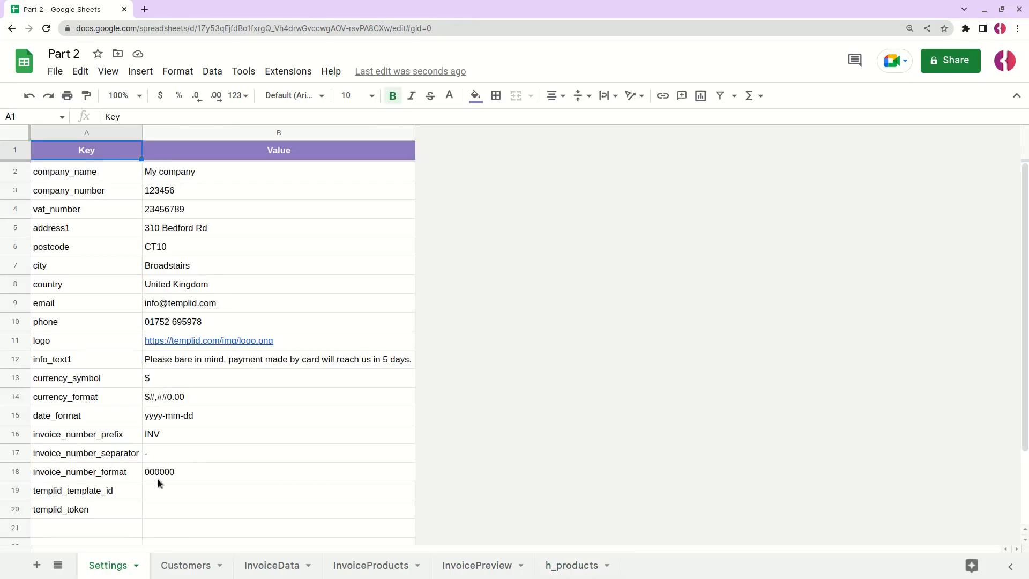
{"action": "left_click", "coordinate": [154, 397]}
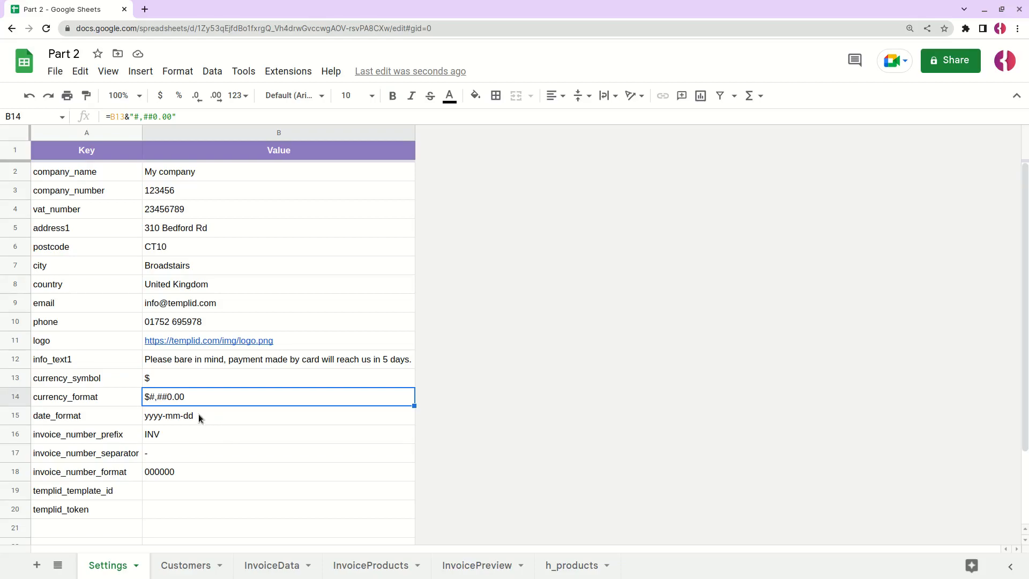
{"action": "left_click", "coordinate": [563, 564]}
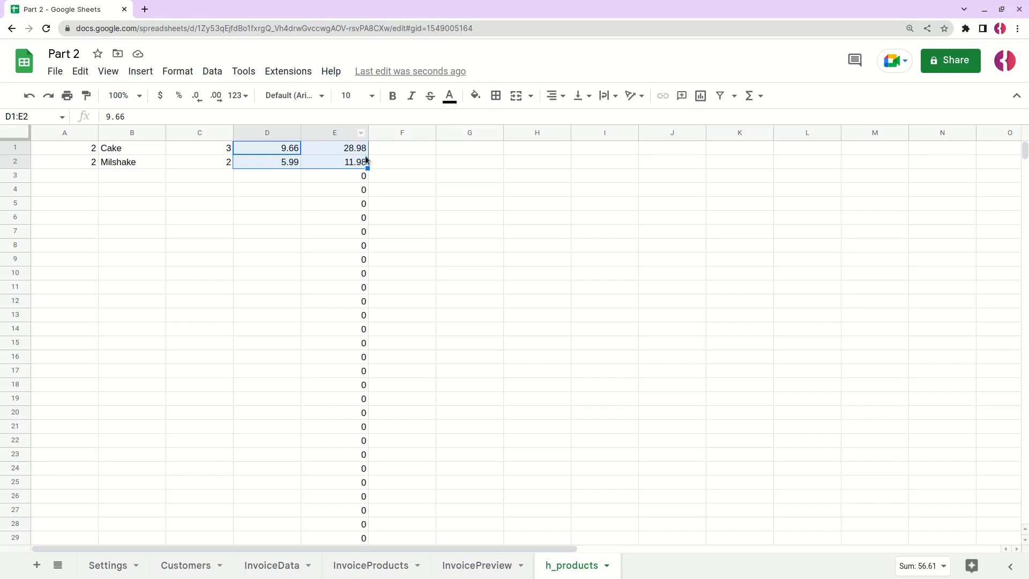
- Enter =ARRAYFORMULA(TEXT(D1:E, Settings!B14)) in cell F1 of h_products to format the prices and line totals as currency
{"action": "left_click", "coordinate": [398, 150]}
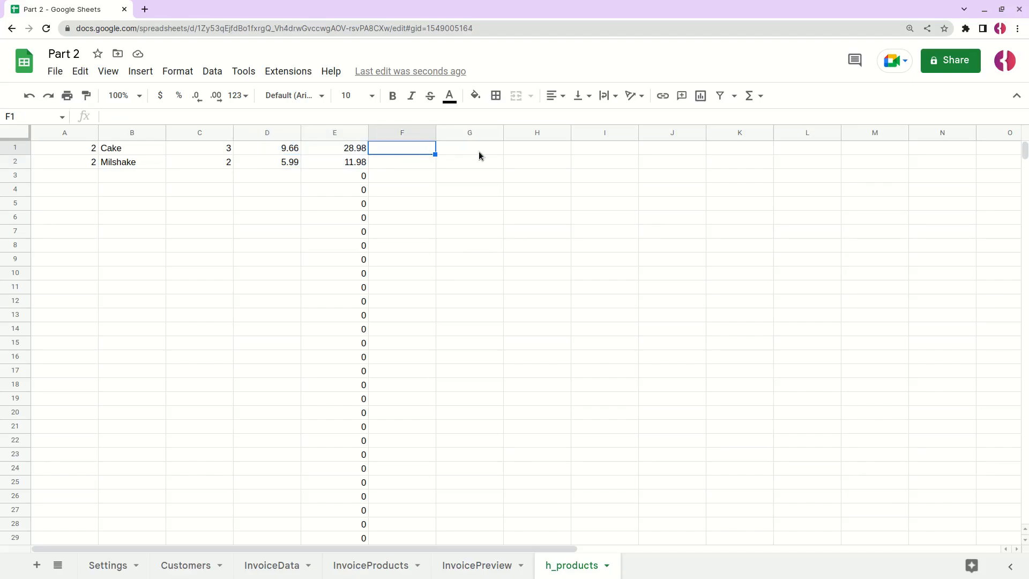
{"action": "type", "text": "=ARRAYFORMULA("}
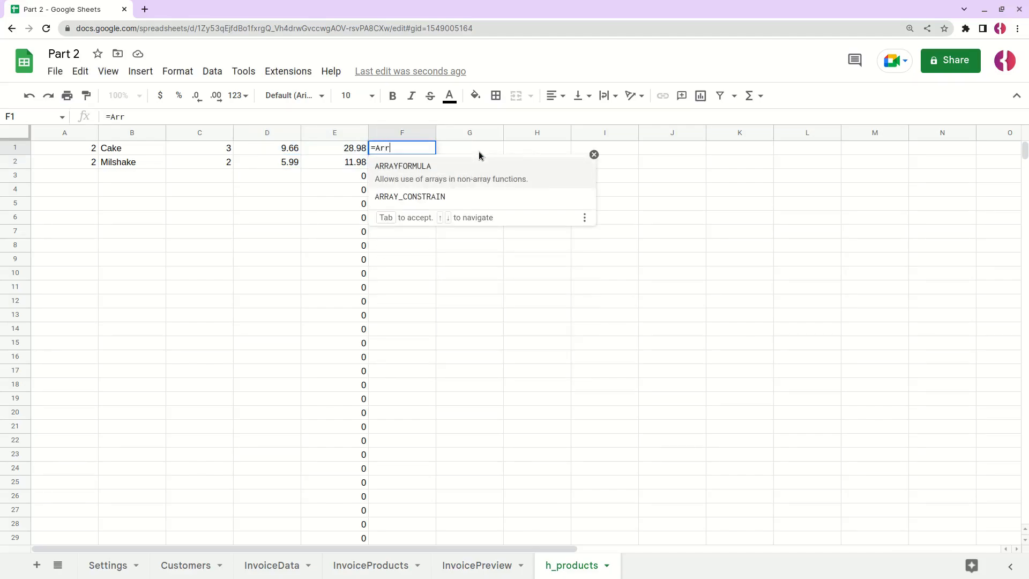
{"action": "left_click", "coordinate": [272, 145]}
{"action": "left_click", "coordinate": [250, 119]}
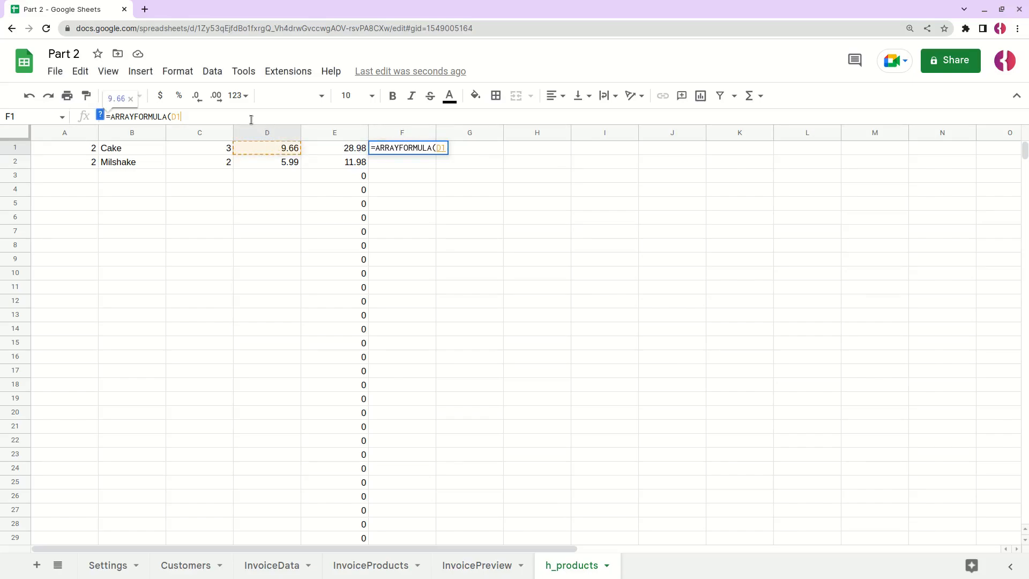
{"action": "type", "text": ":E"}
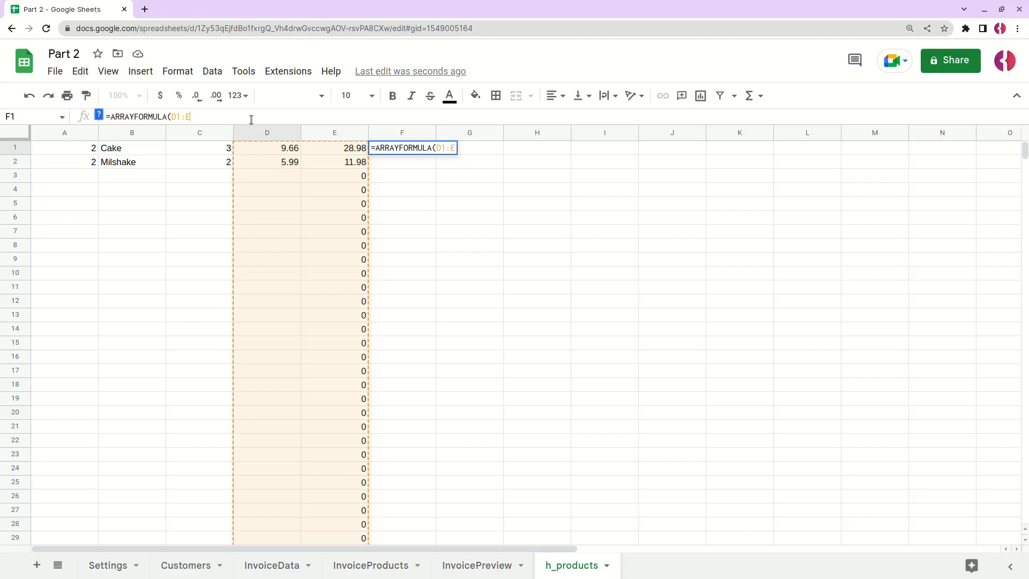
{"action": "key", "text": "Left"}
{"action": "key", "text": "Left"}
{"action": "key", "text": "Left"}
{"action": "key", "text": "Left"}
{"action": "type", "text": "TEXT("}
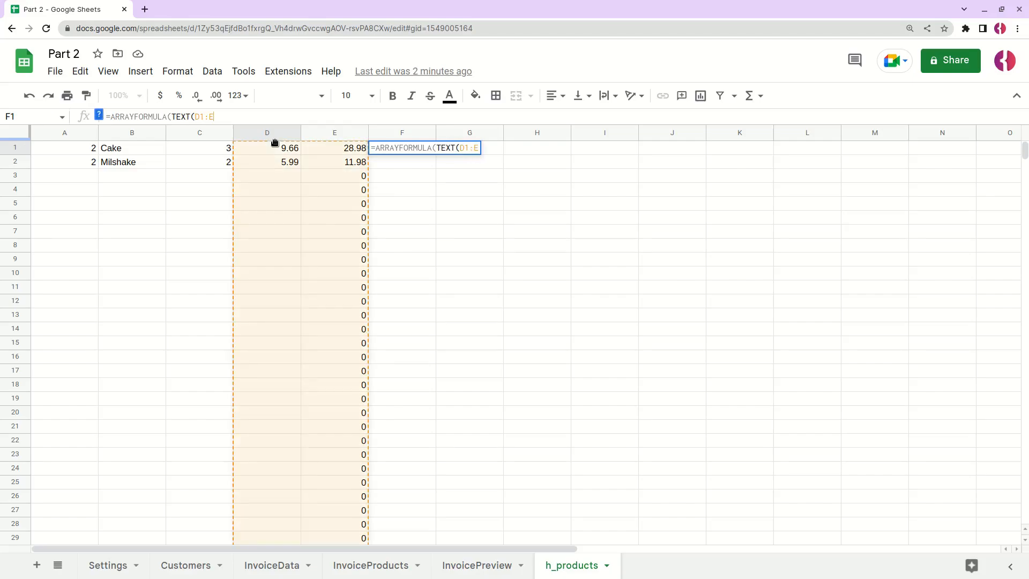
{"action": "key", "text": "End"}
{"action": "type", "text": ", "}
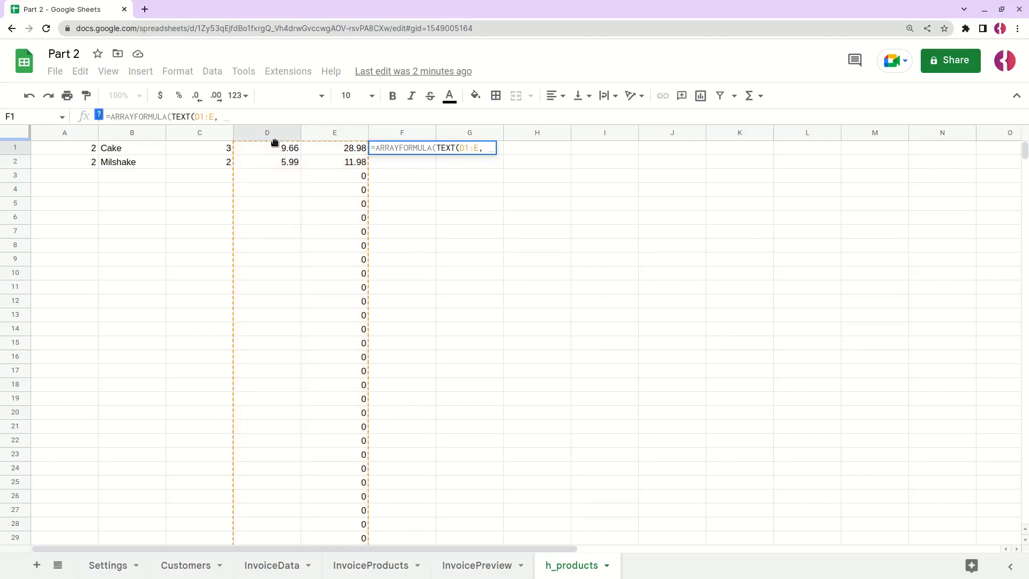
{"action": "type", "text": "Setting"}
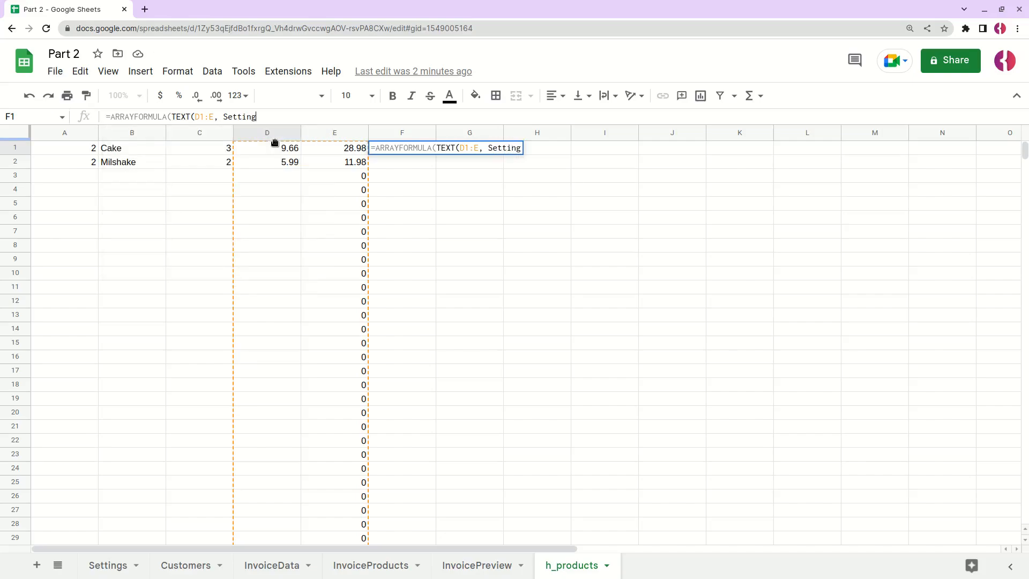
{"action": "type", "text": "!"}
{"action": "type", "text": "B14)"}
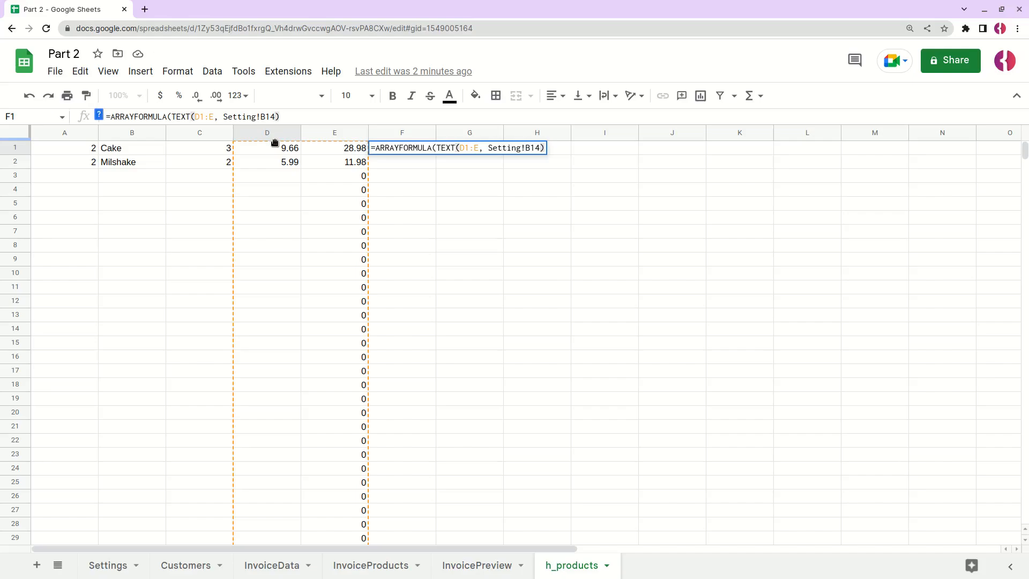
{"action": "type", "text": "s"}
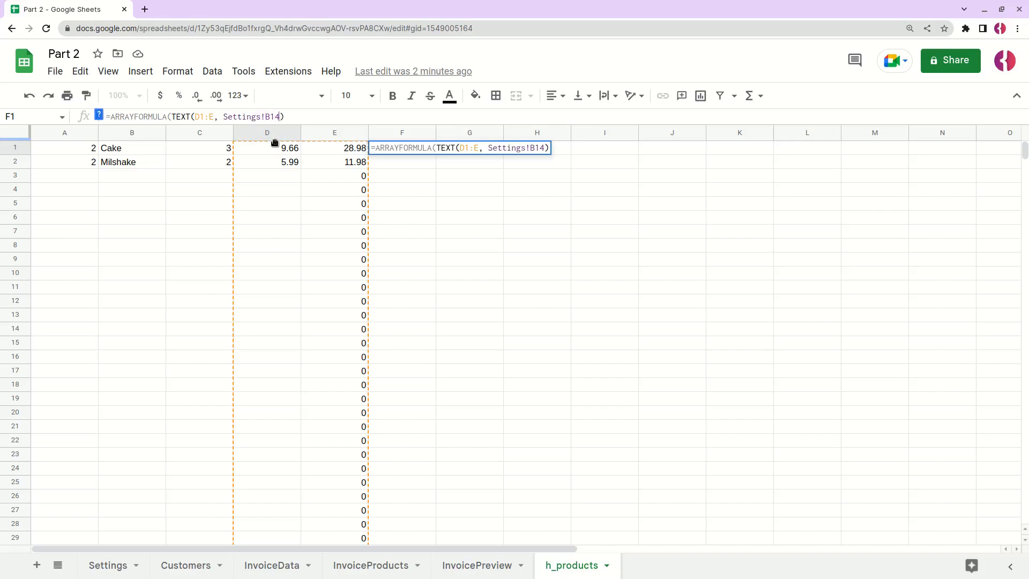
{"action": "key", "text": "End"}
{"action": "type", "text": ")"}
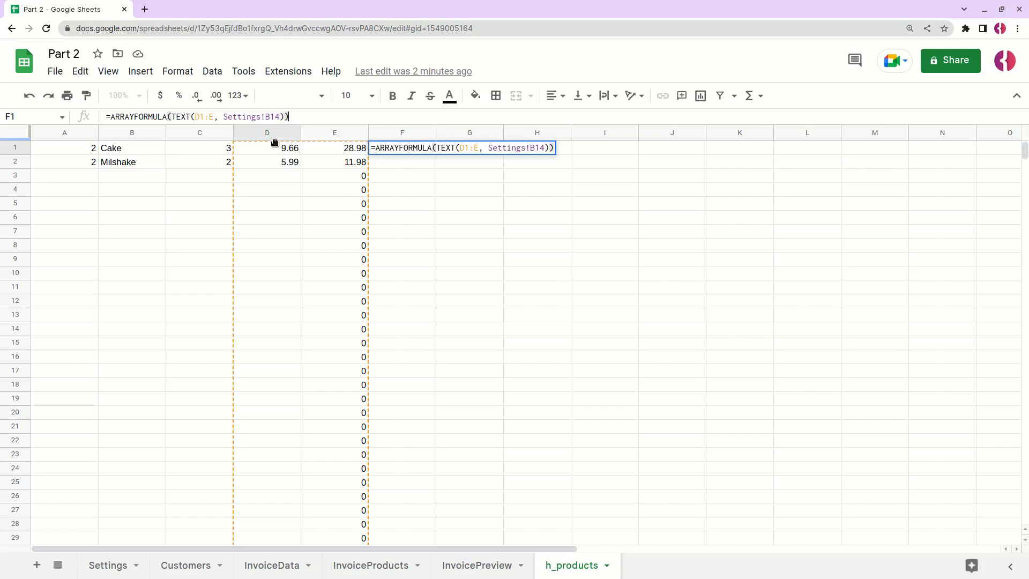
{"action": "key", "text": "Return"}
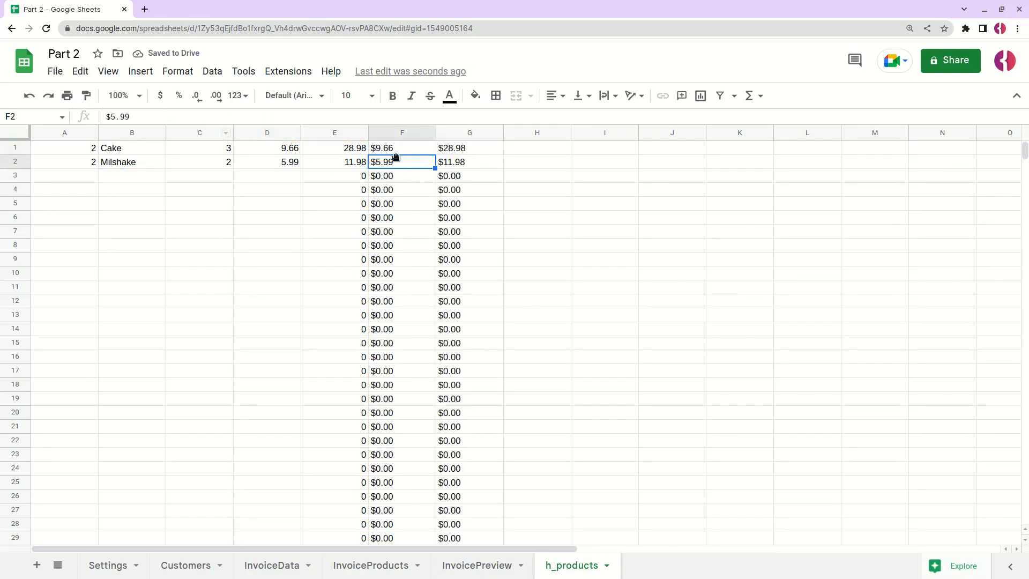
{"action": "left_click", "coordinate": [395, 150]}
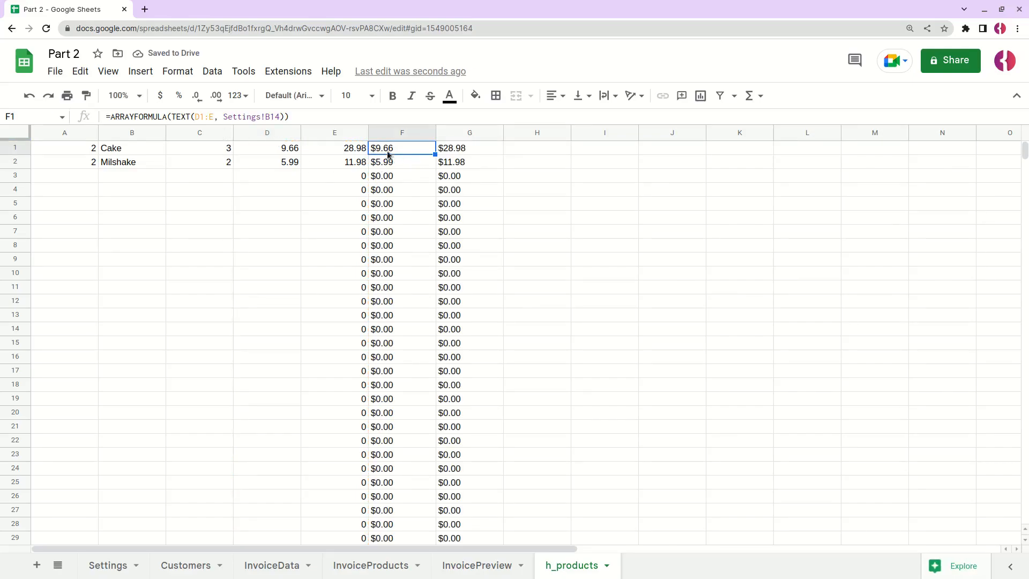
- Set invoice_number to 1 in the InvoiceData sheet and check the formatted prices and totals in h_products
{"action": "left_click", "coordinate": [271, 566]}
{"action": "left_click", "coordinate": [223, 154]}
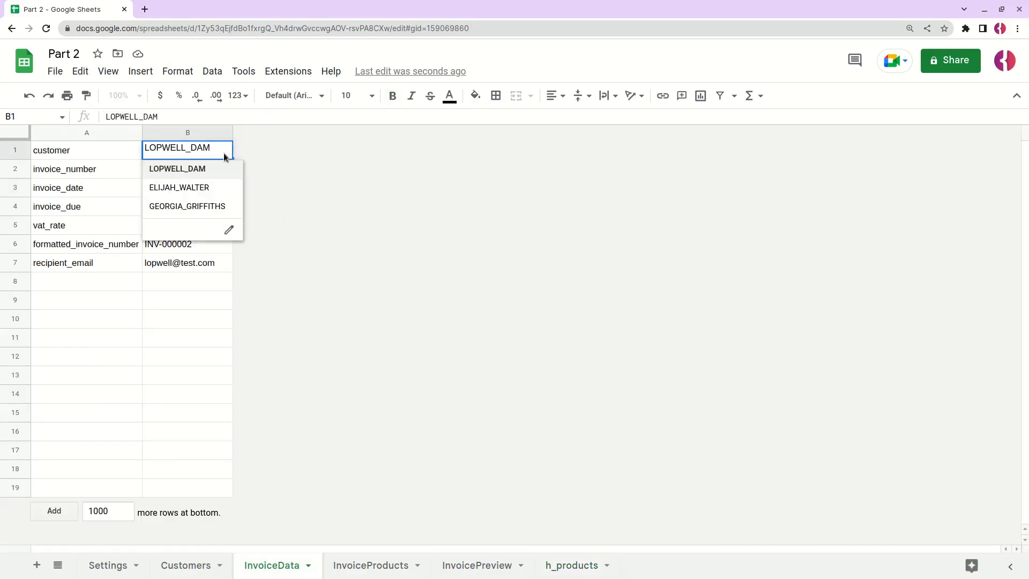
{"action": "left_click", "coordinate": [316, 168]}
{"action": "double_click", "coordinate": [220, 169]}
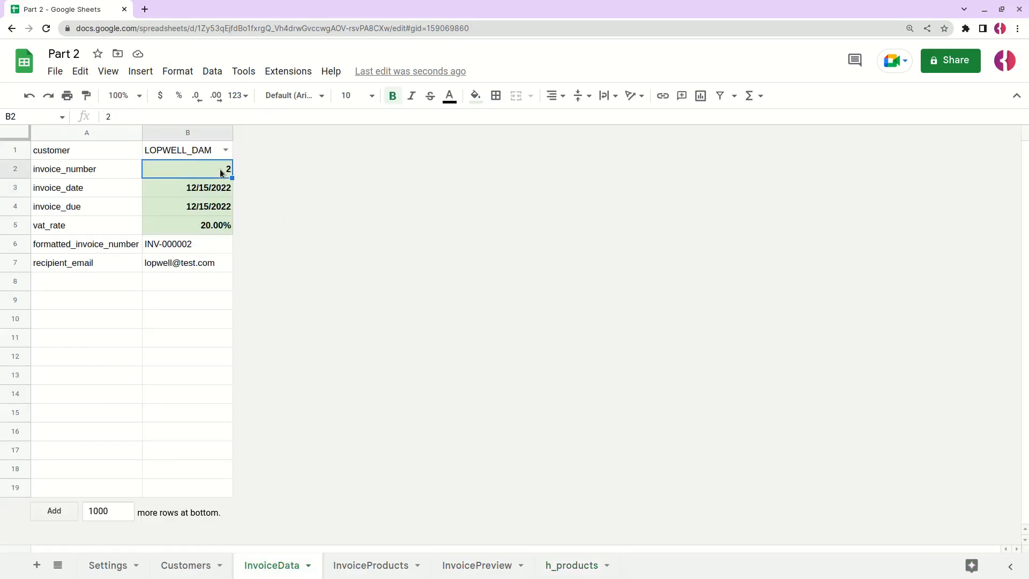
{"action": "key", "text": "Return"}
{"action": "left_click", "coordinate": [565, 566]}
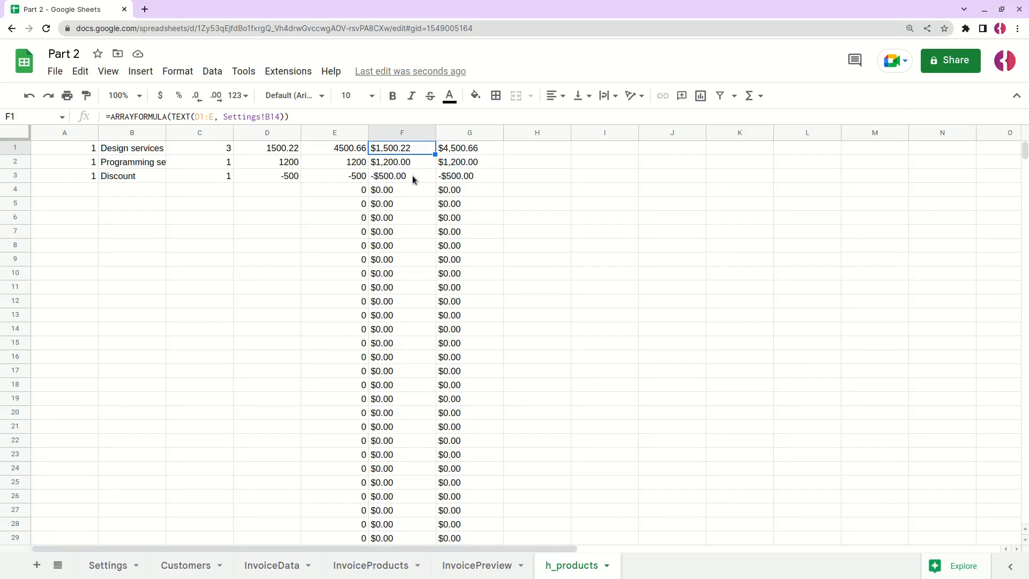
- Examine the line totals in E1:E3 of h_products and the product rows in the InvoiceProducts sheet
{"action": "left_click", "coordinate": [541, 149]}
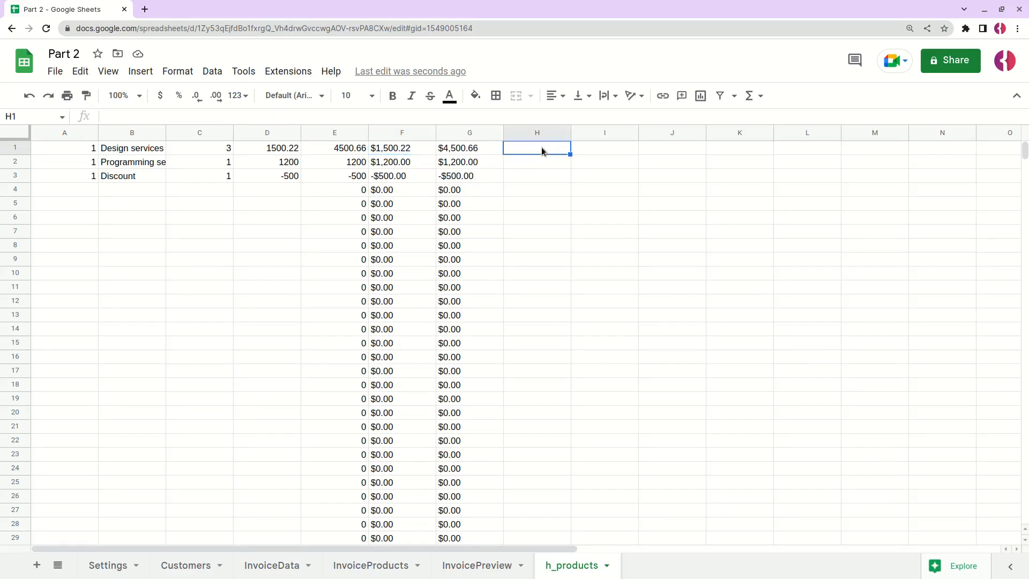
{"action": "left_click", "coordinate": [323, 148]}
{"action": "left_click_drag", "start_coordinate": [322, 149], "coordinate": [324, 175]}
{"action": "left_click", "coordinate": [355, 568]}
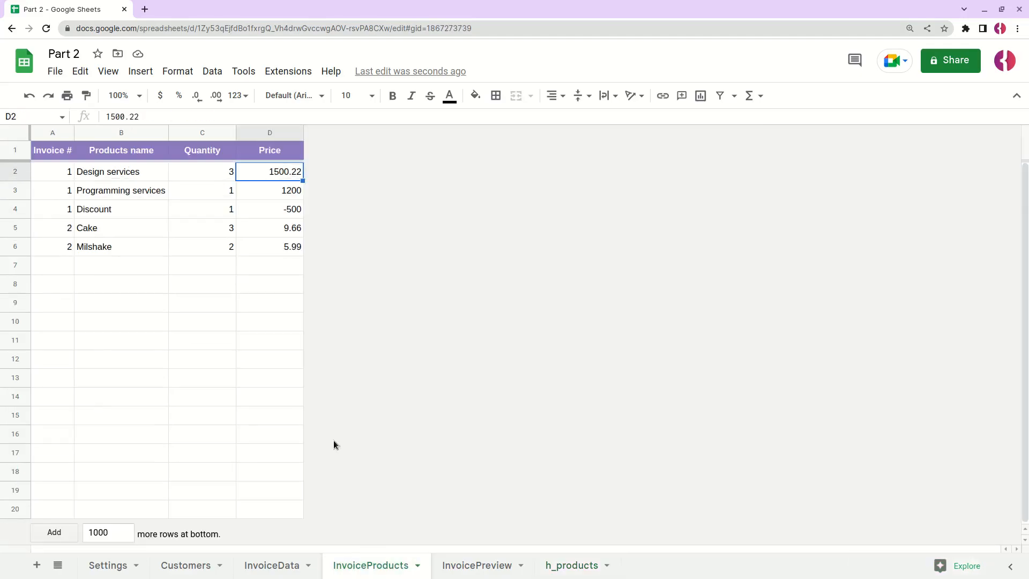
- Set invoice_number to 2 in the InvoiceData sheet and check the recalculated line totals in h_products
{"action": "left_click", "coordinate": [275, 566]}
{"action": "left_click", "coordinate": [226, 168]}
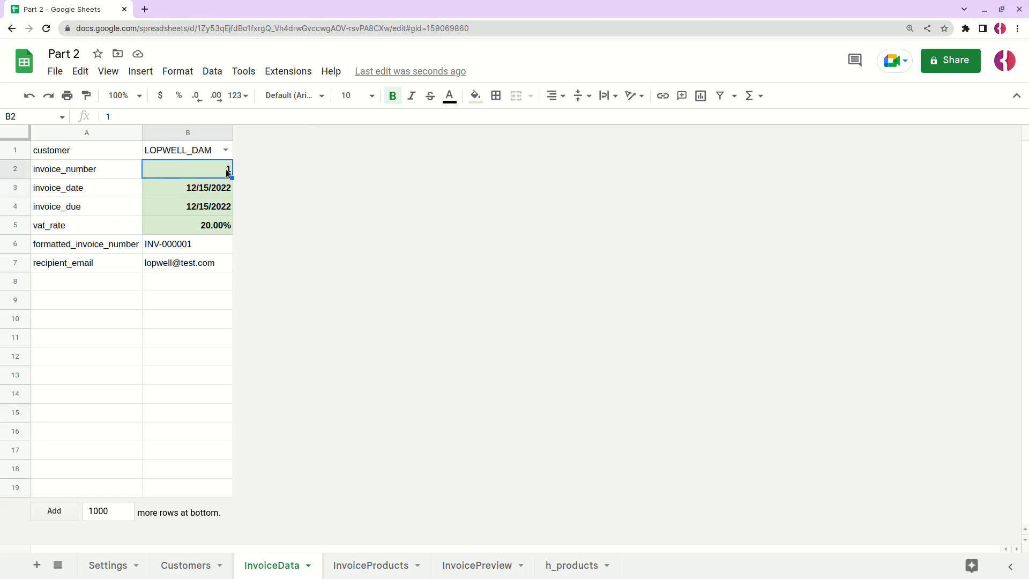
{"action": "type", "text": "2"}
{"action": "key", "text": "Return"}
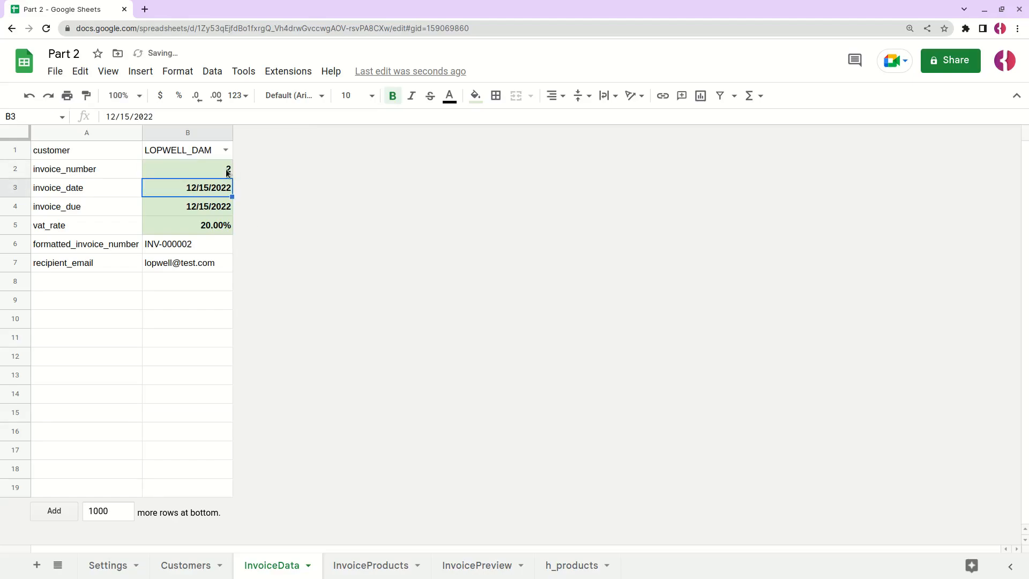
{"action": "left_click", "coordinate": [574, 563]}
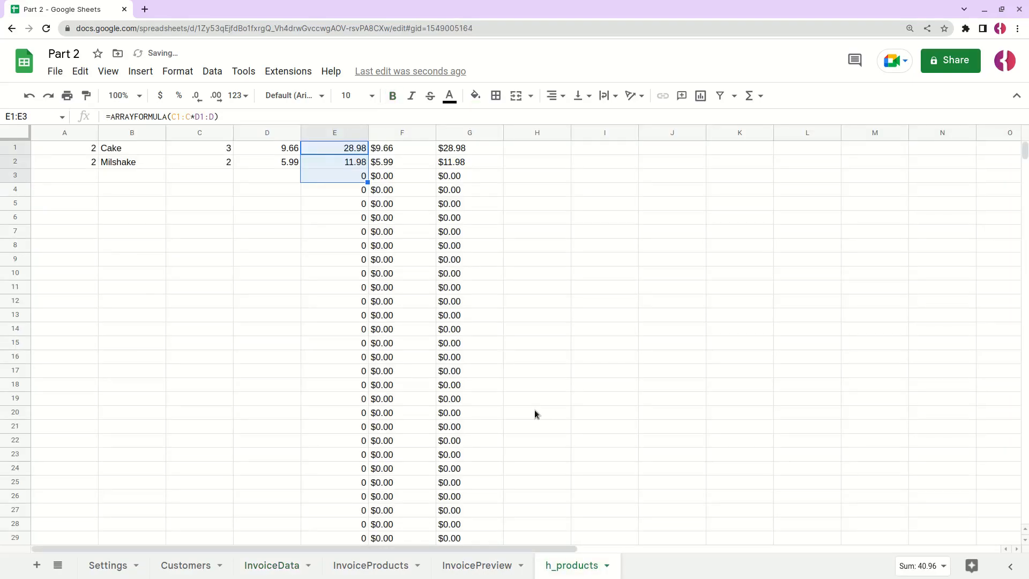
{"action": "left_click", "coordinate": [522, 149]}
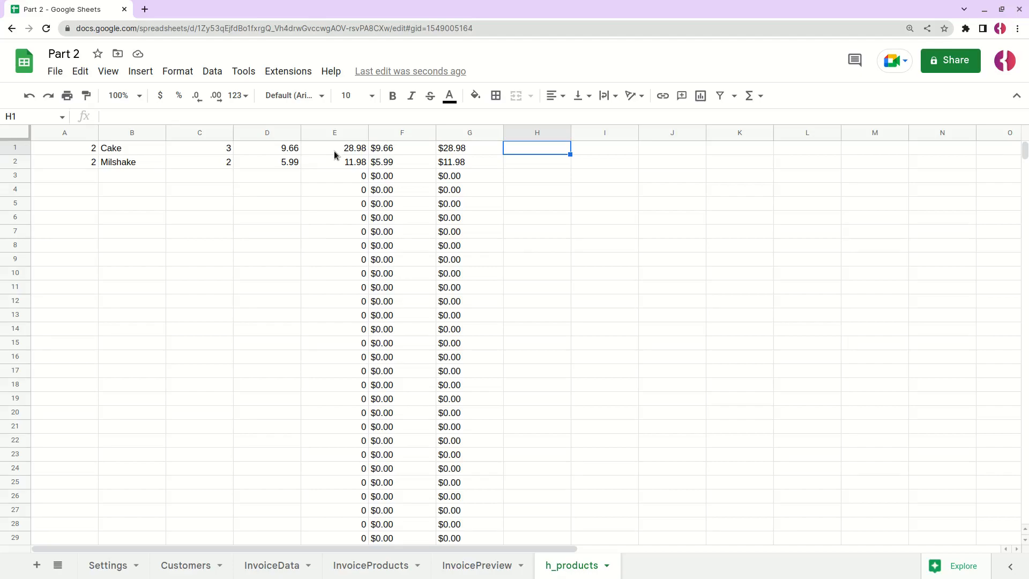
- Enter =SUM(D1:D) in cell H1 of h_products as the subtotal formula
{"action": "left_click_drag", "start_coordinate": [351, 149], "coordinate": [349, 164]}
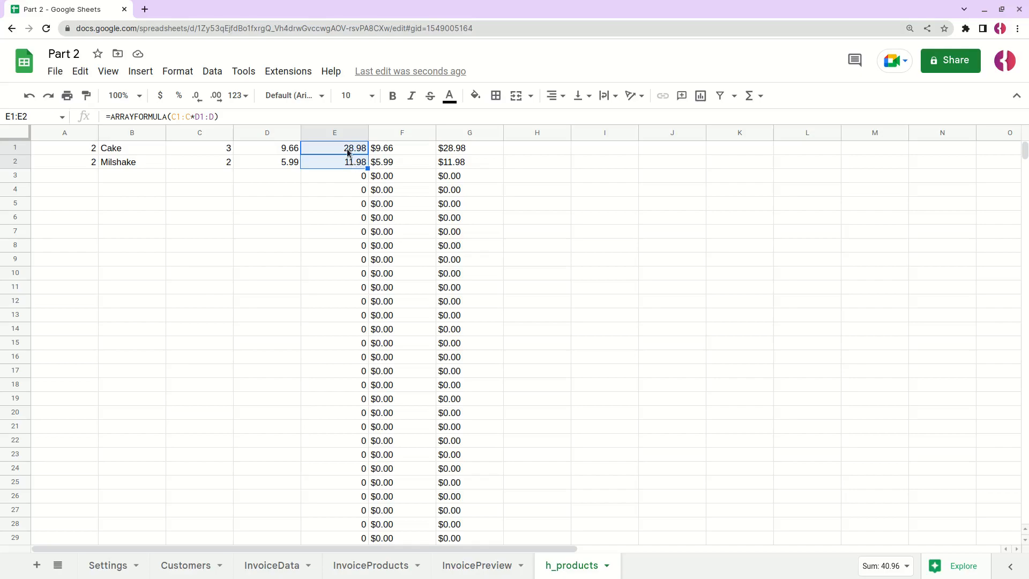
{"action": "left_click", "coordinate": [533, 155]}
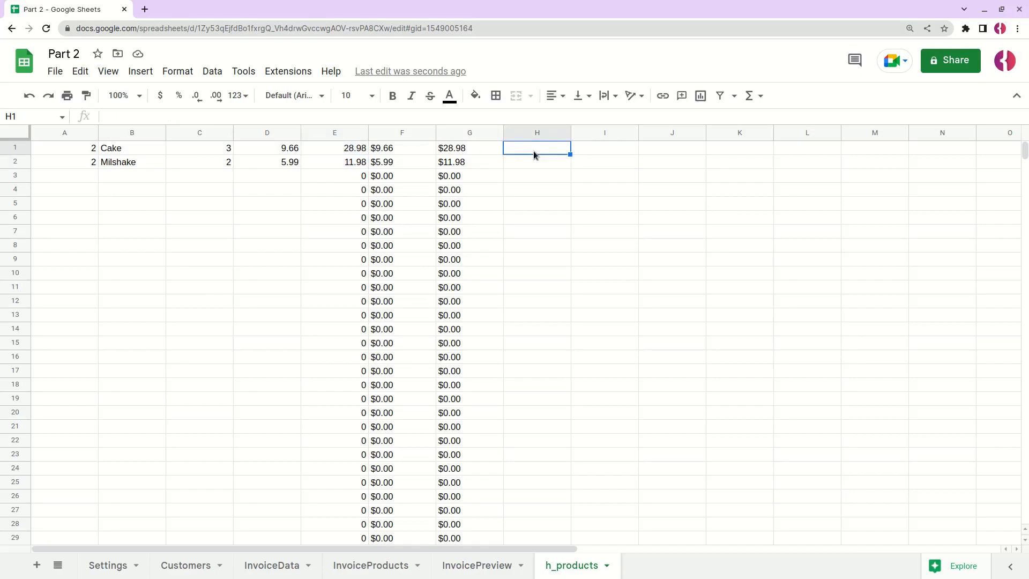
{"action": "type", "text": "=SUM"}
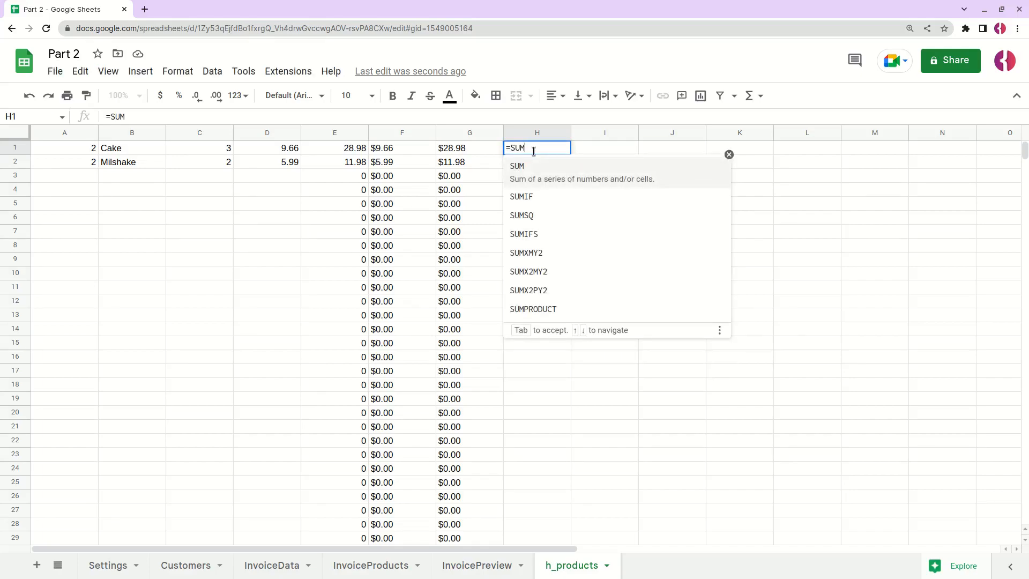
{"action": "type", "text": "("}
{"action": "left_click", "coordinate": [284, 153]}
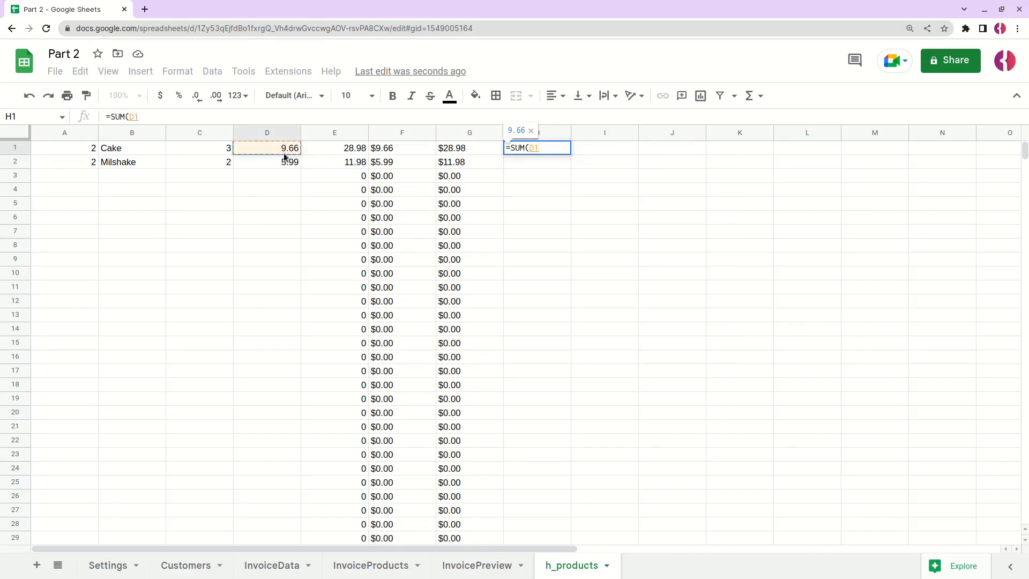
{"action": "type", "text": ":D)"}
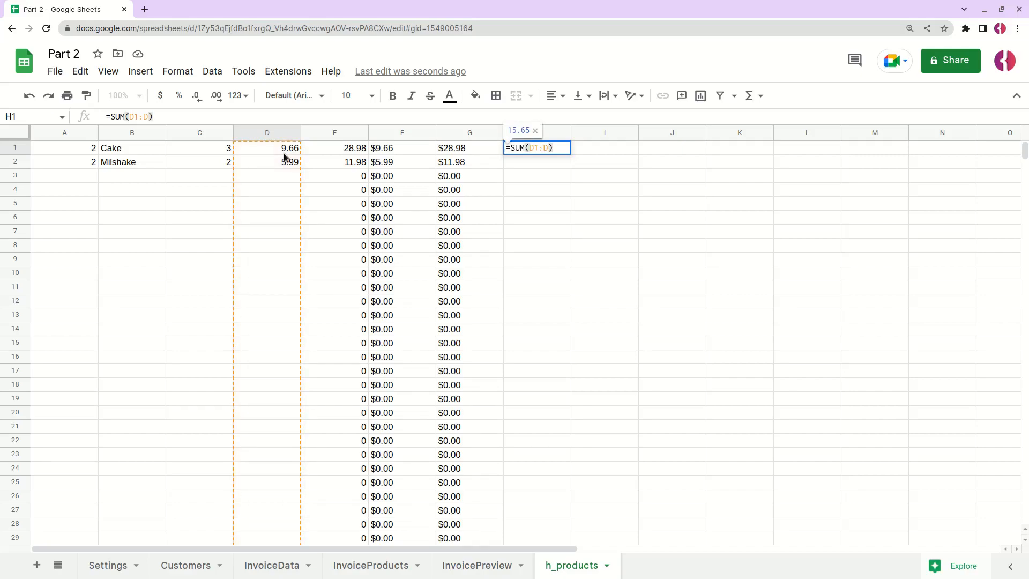
{"action": "key", "text": "Return"}
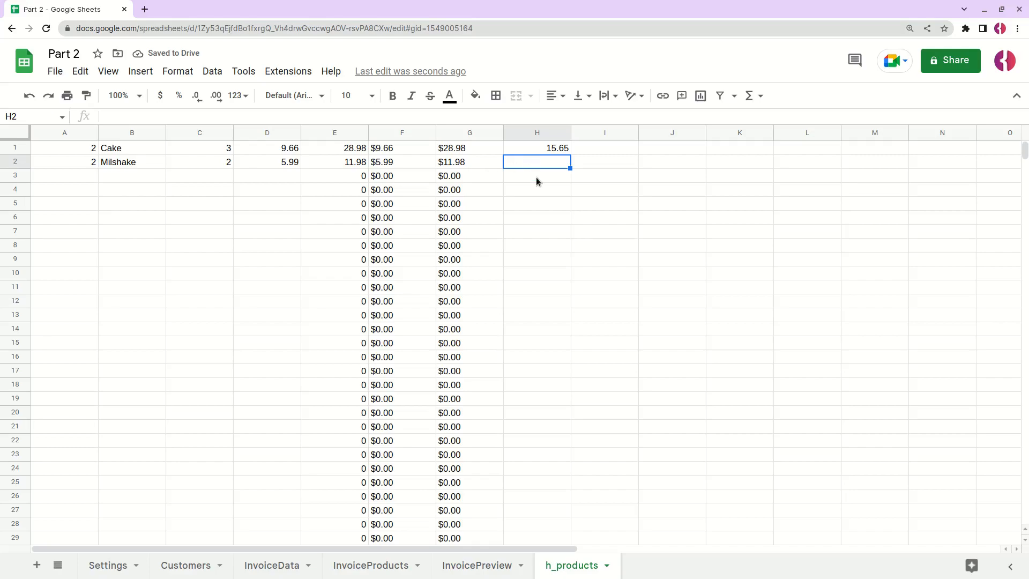
- Enter =H1*InvoiceData!B5 in cell H2 of h_products to calculate the VAT amount from the invoice's vat_rate
{"action": "type", "text": "="}
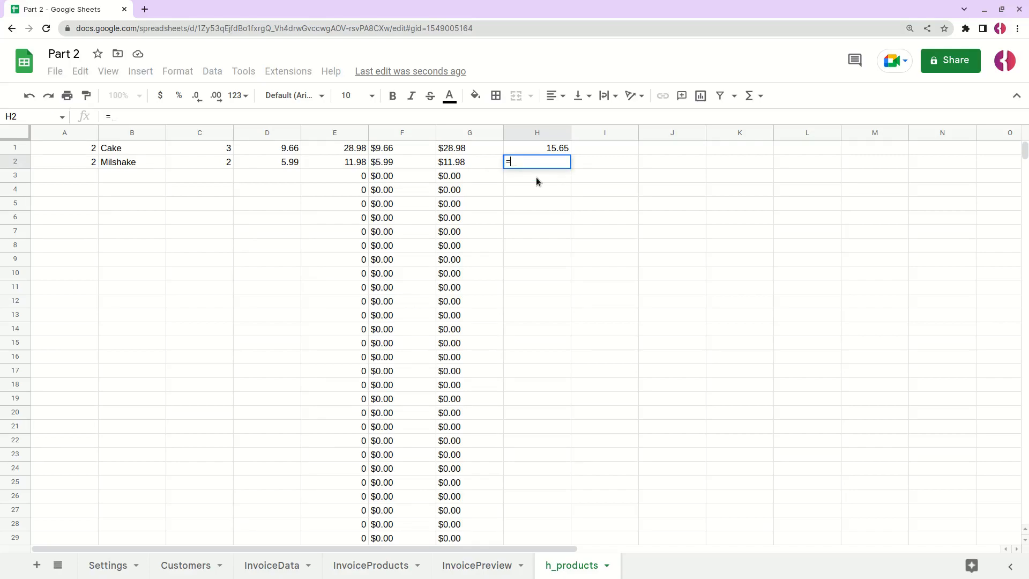
{"action": "left_click", "coordinate": [553, 150]}
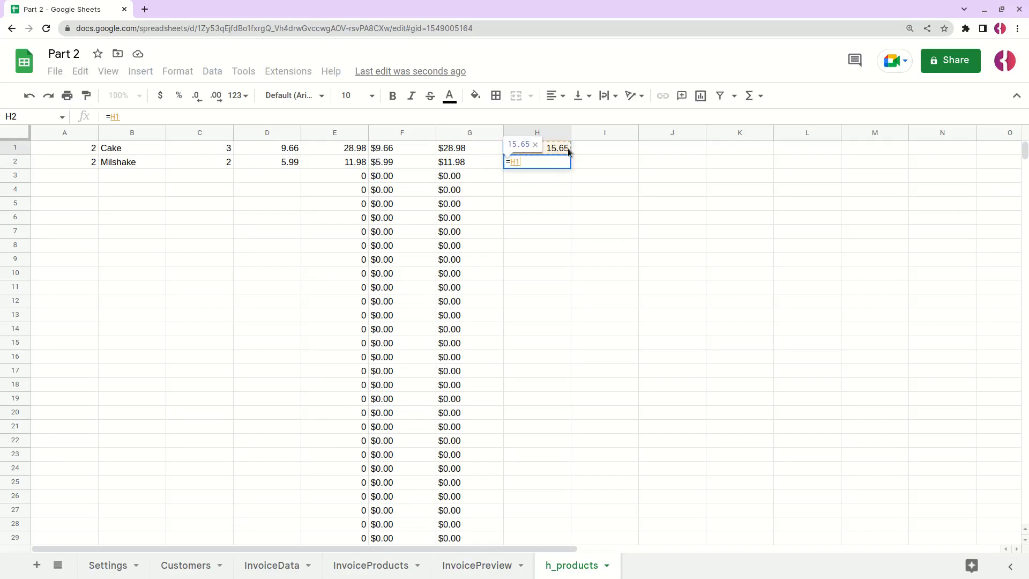
{"action": "type", "text": "*"}
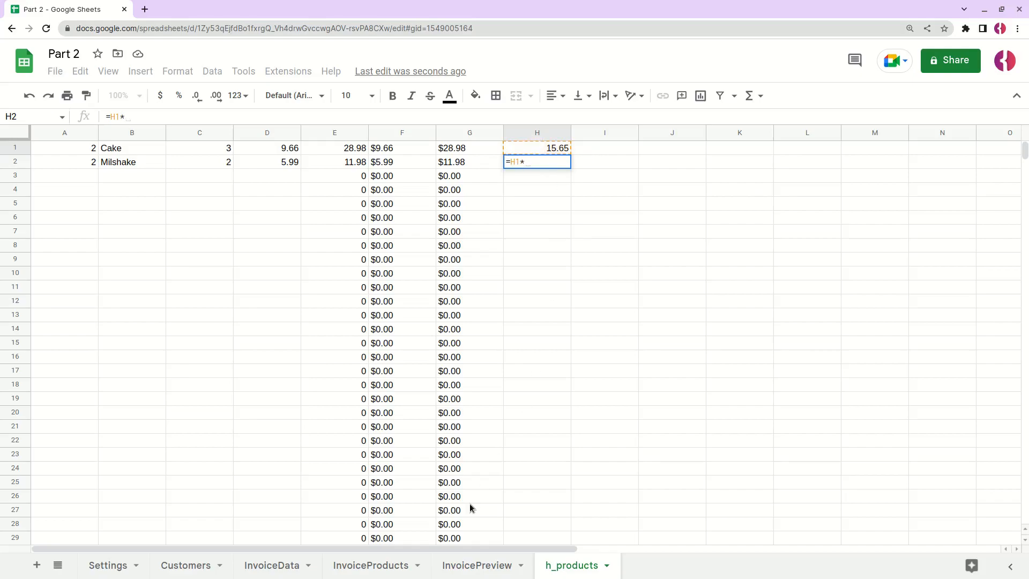
{"action": "left_click", "coordinate": [250, 563]}
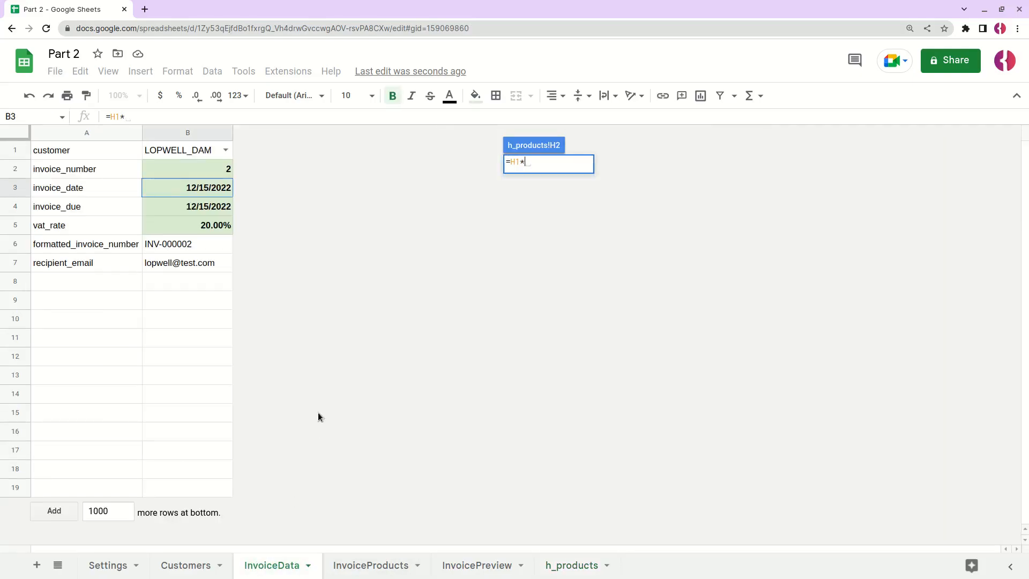
{"action": "left_click", "coordinate": [194, 225]}
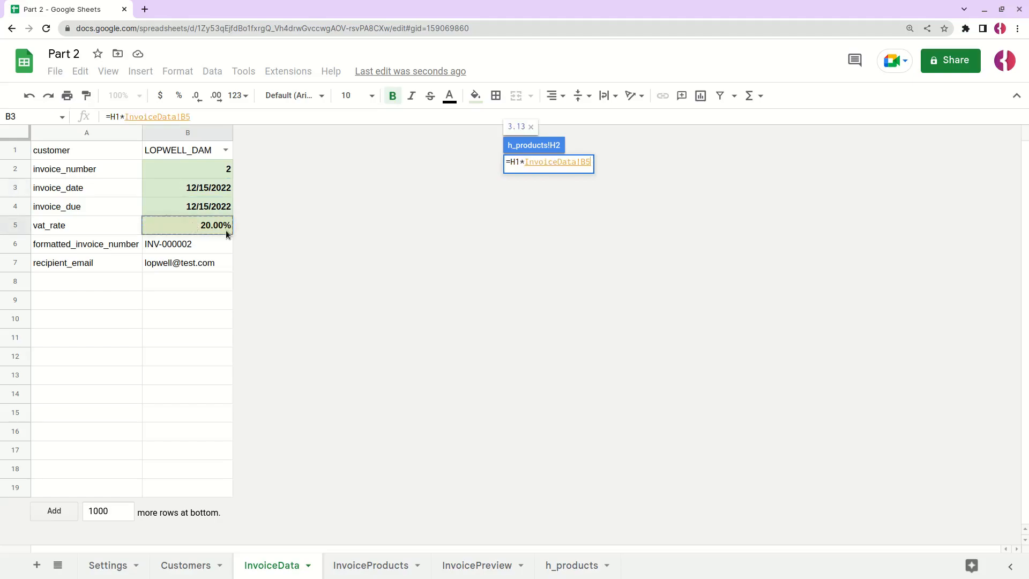
{"action": "key", "text": "Return"}
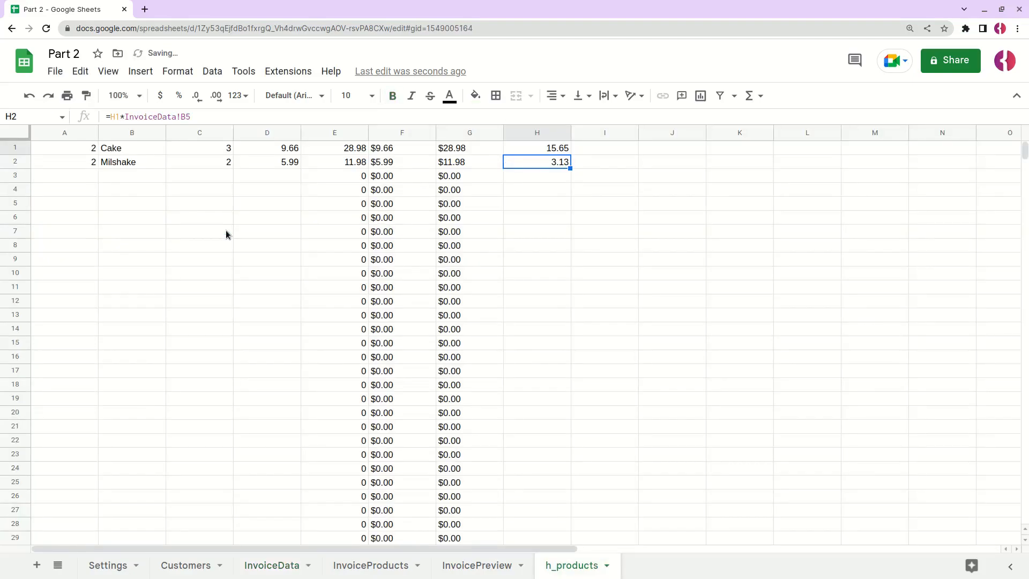
{"action": "left_click", "coordinate": [553, 153]}
{"action": "left_click", "coordinate": [548, 163]}
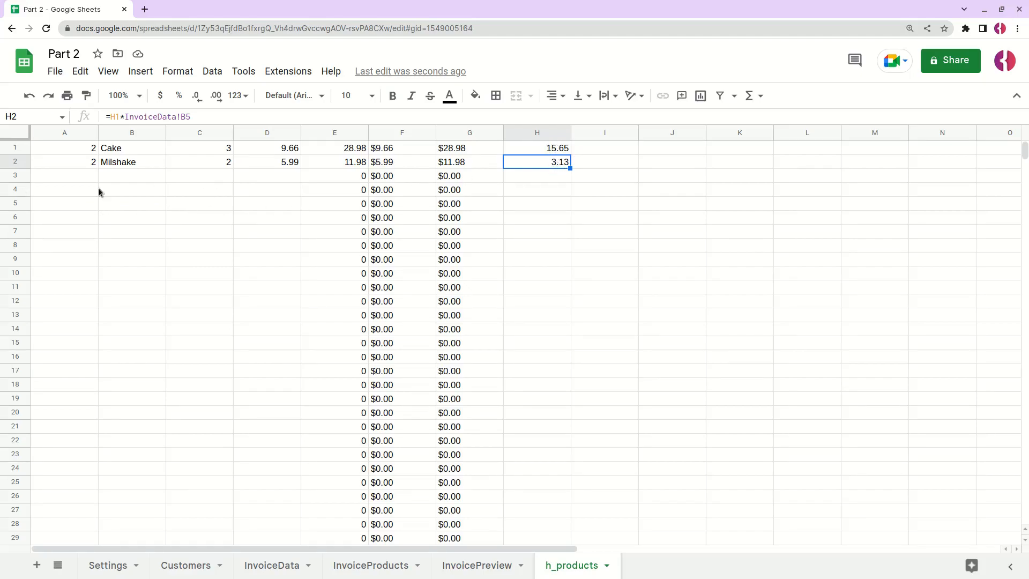
- Enter =H1+H2 in cell H3 of h_products to calculate the grand total including VAT
{"action": "left_click", "coordinate": [549, 176]}
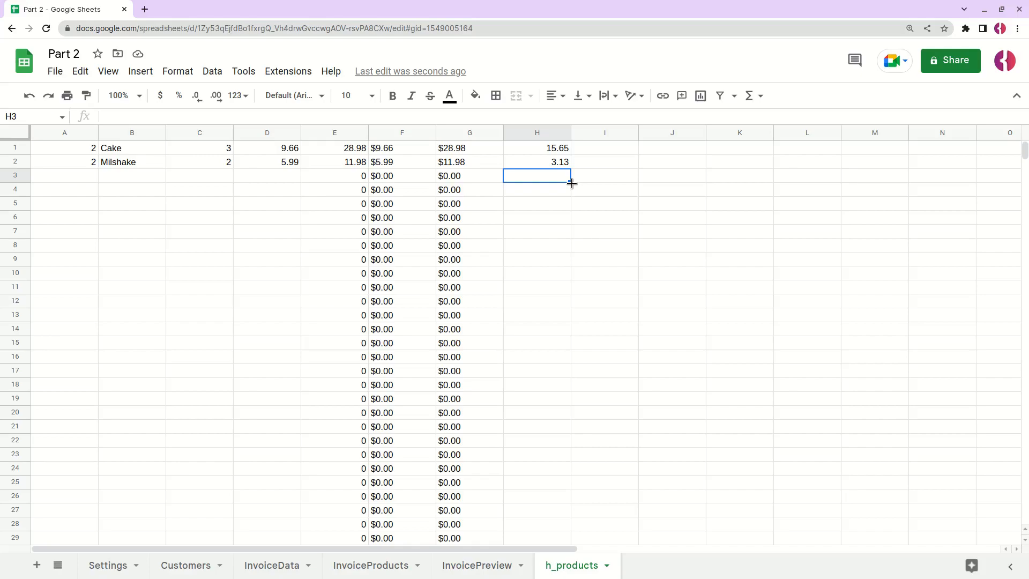
{"action": "type", "text": "="}
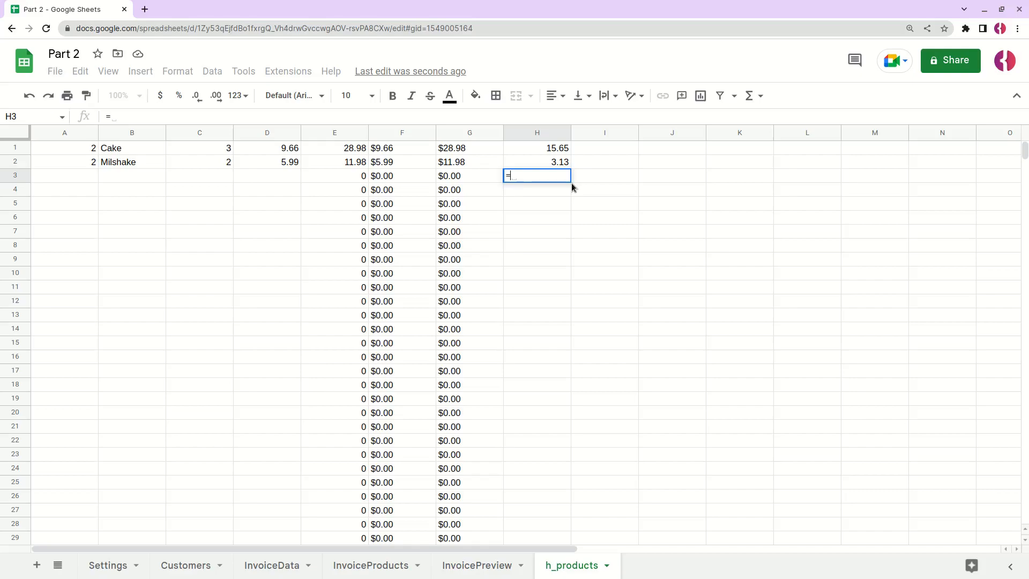
{"action": "left_click", "coordinate": [538, 147]}
{"action": "type", "text": "+"}
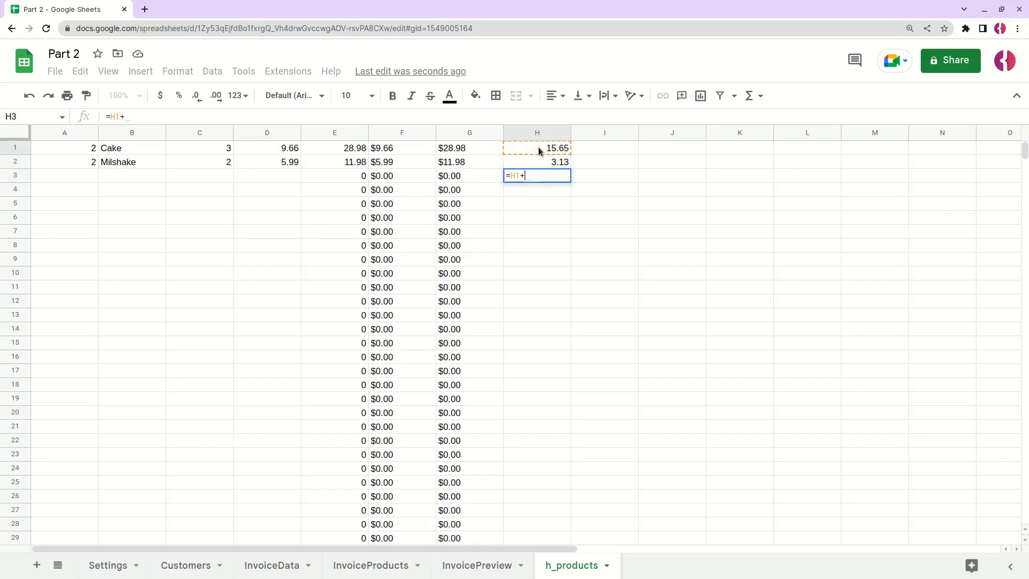
{"action": "left_click", "coordinate": [539, 159]}
{"action": "key", "text": "Return"}
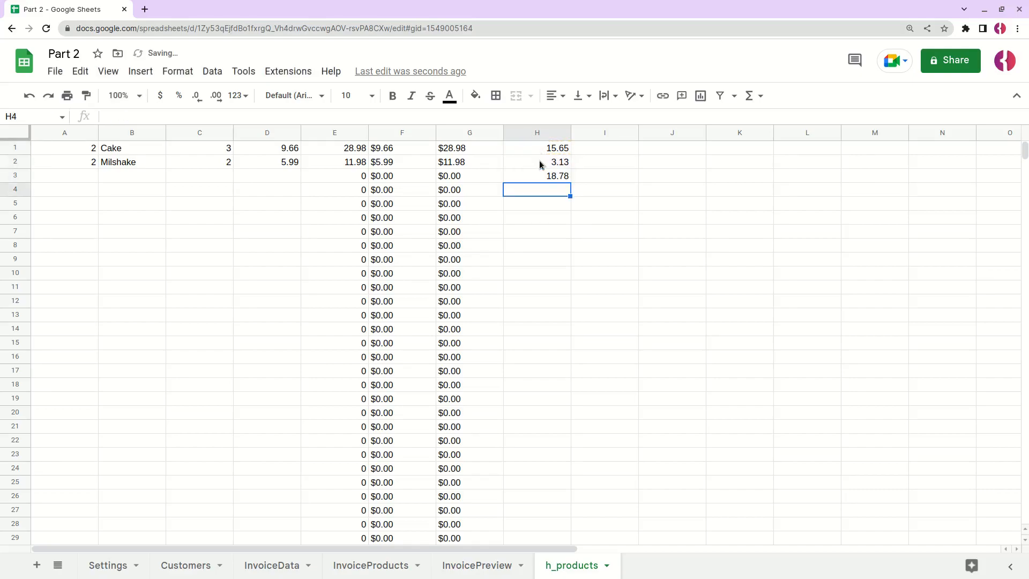
{"action": "left_click", "coordinate": [551, 176]}
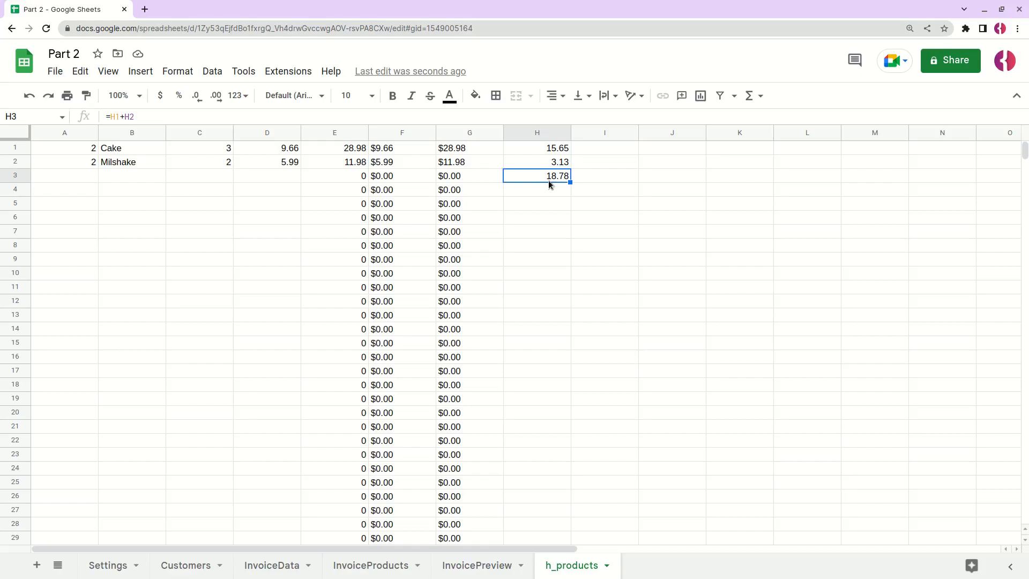
- Enter =ARRAYFORMULA(TEXT(H1:H3, Settings!B14)) in cell I1 of h_products to format the subtotal, VAT and total as currency
{"action": "left_click", "coordinate": [601, 153]}
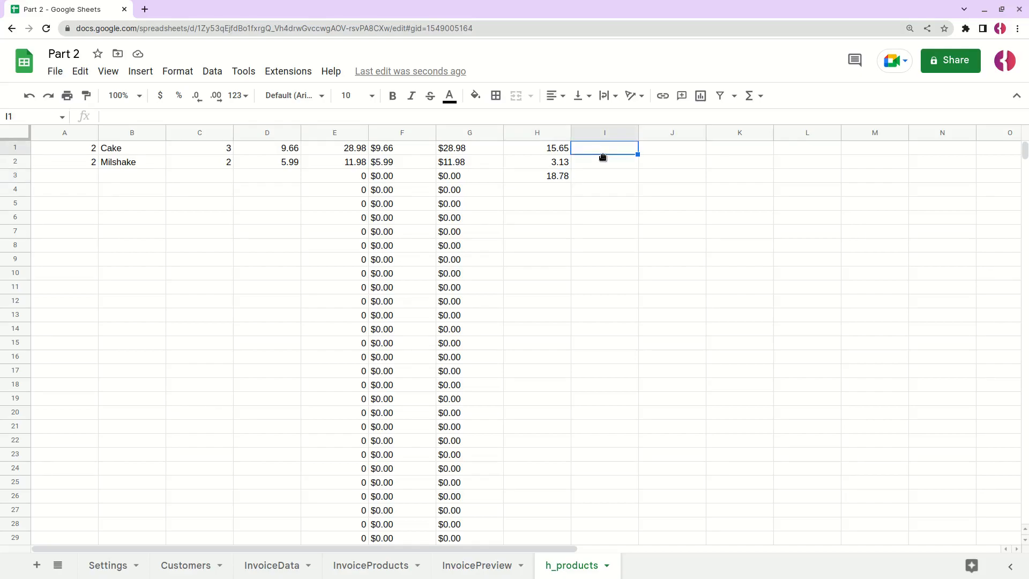
{"action": "type", "text": "="}
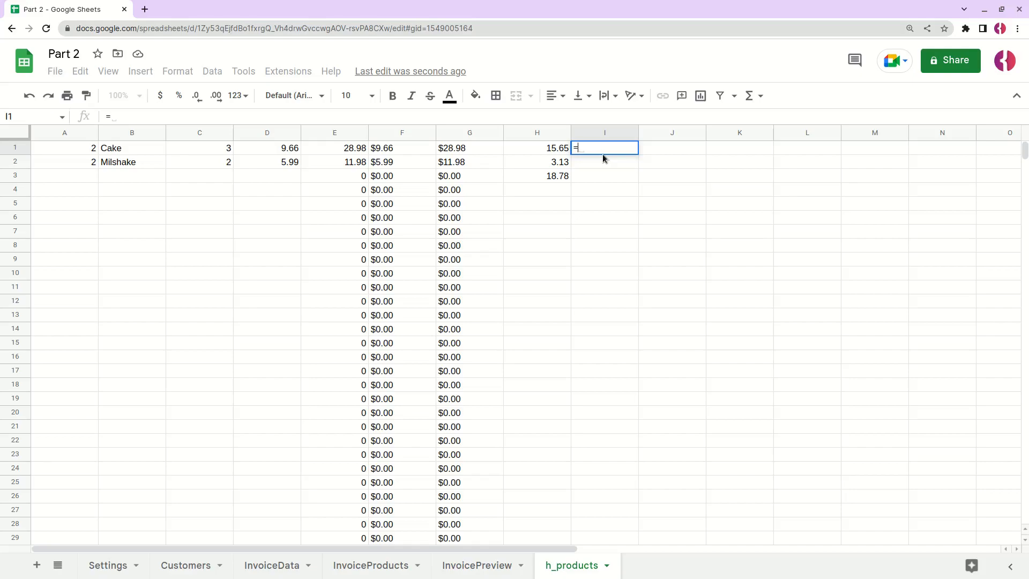
{"action": "type", "text": "arr"}
{"action": "key", "text": "Tab"}
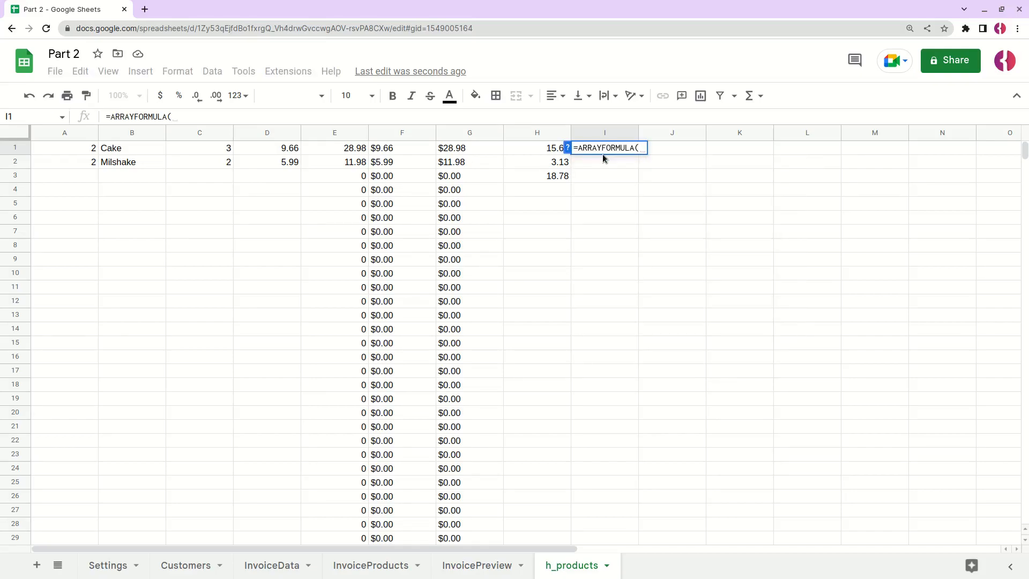
{"action": "left_click", "coordinate": [532, 149]}
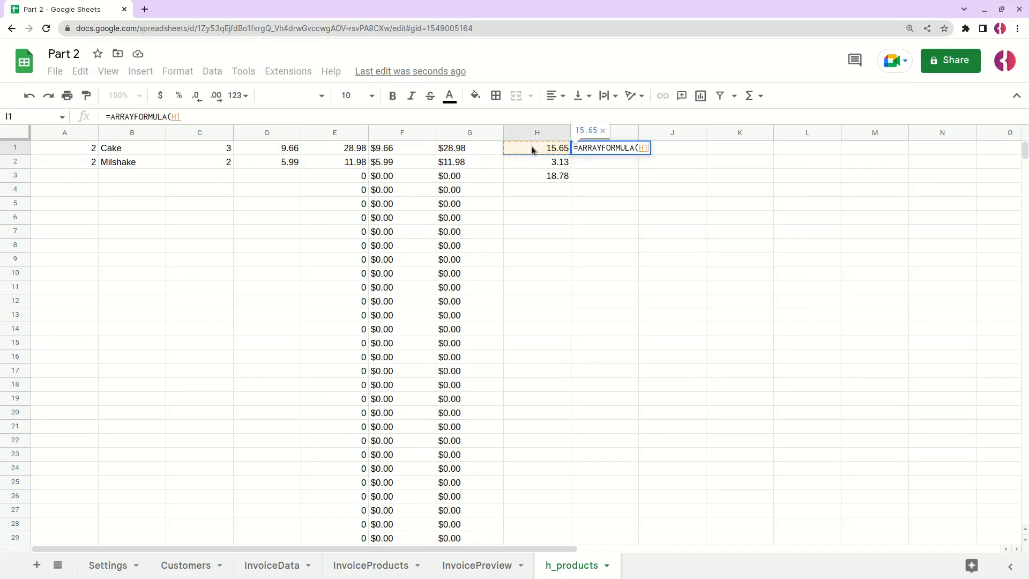
{"action": "type", "text": ":"}
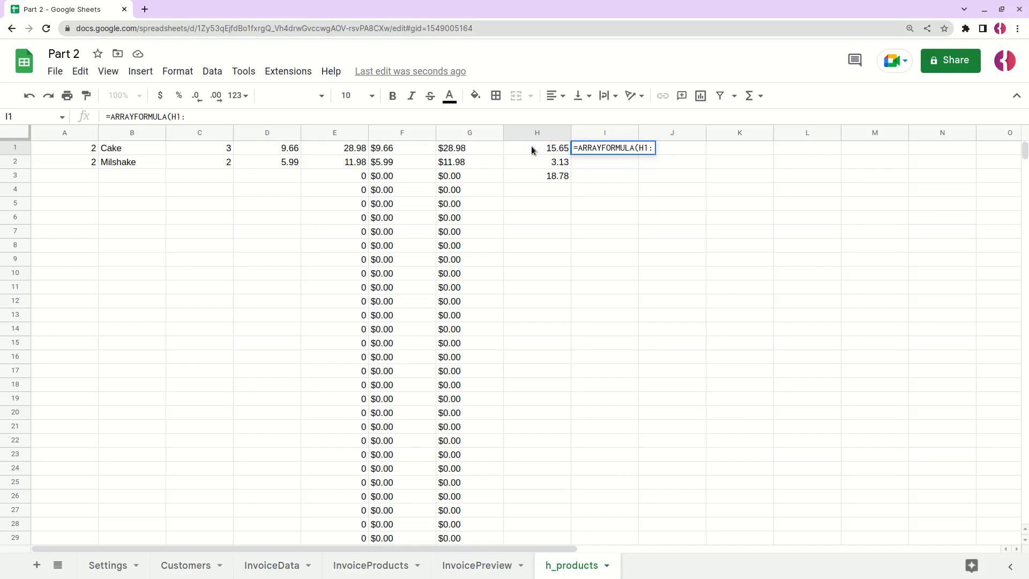
{"action": "type", "text": "H"}
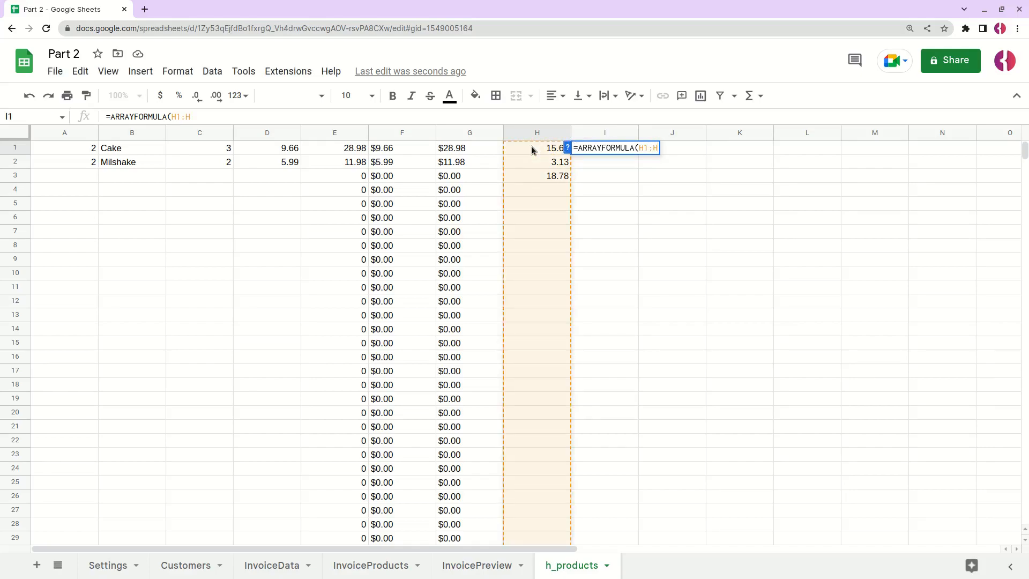
{"action": "type", "text": "3)"}
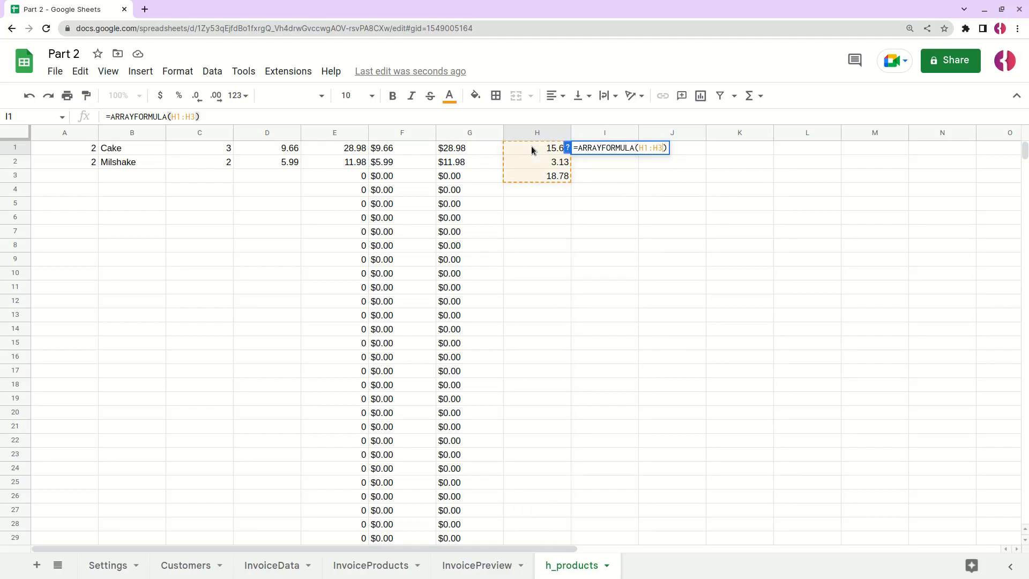
{"action": "type", "text": "TEXT"}
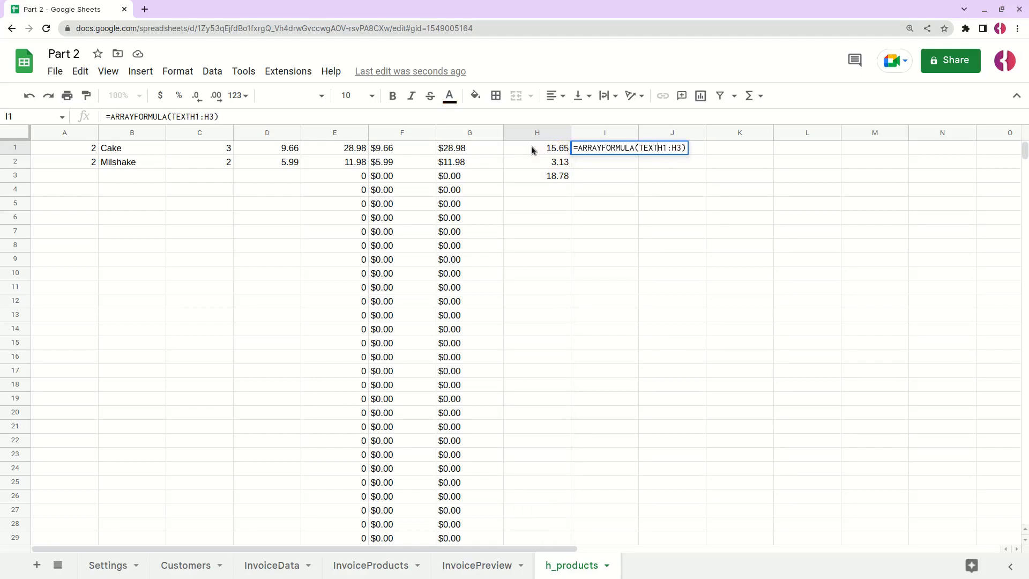
{"action": "type", "text": "("}
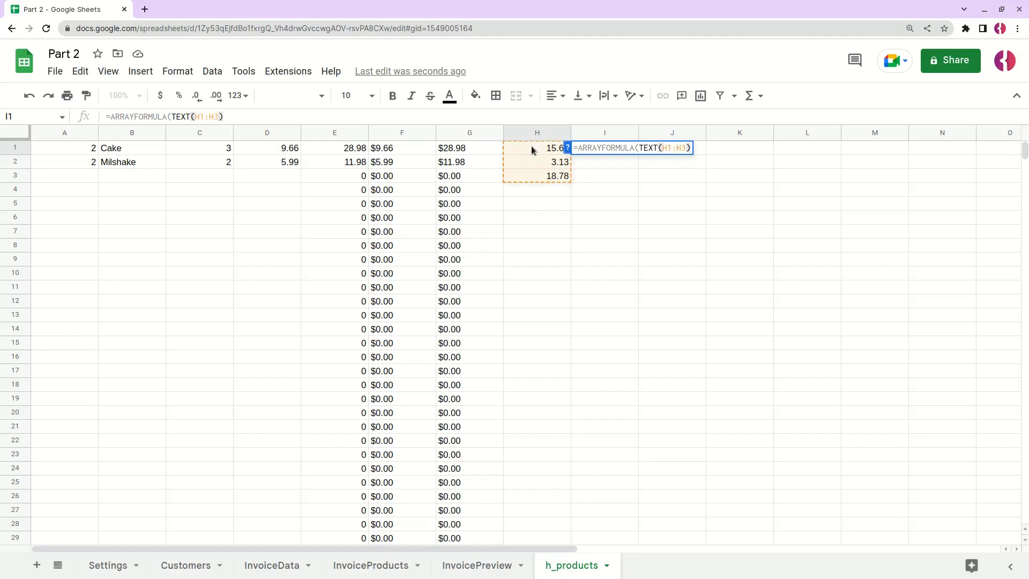
{"action": "type", "text": ", "}
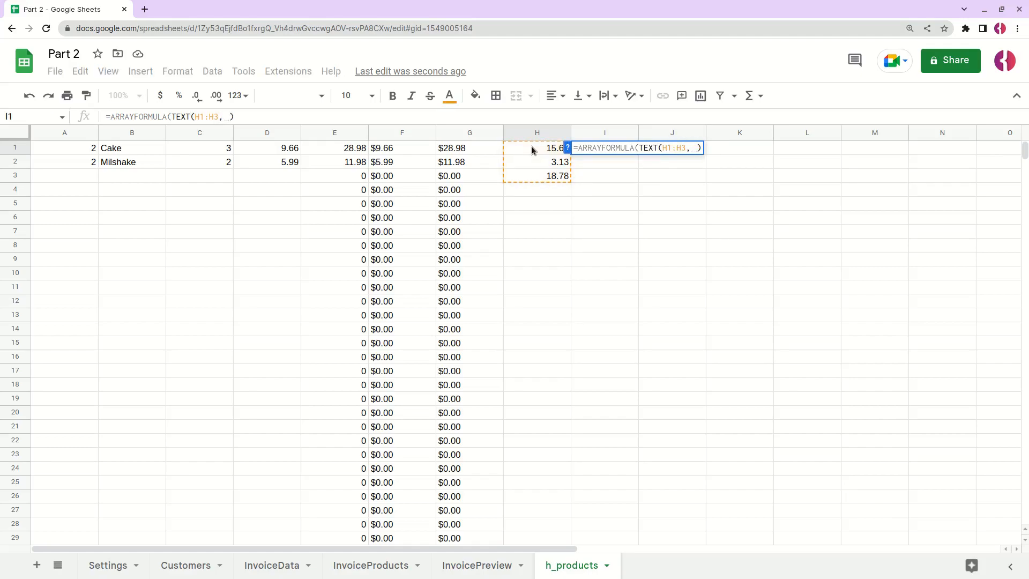
{"action": "type", "text": "Settings!B14"}
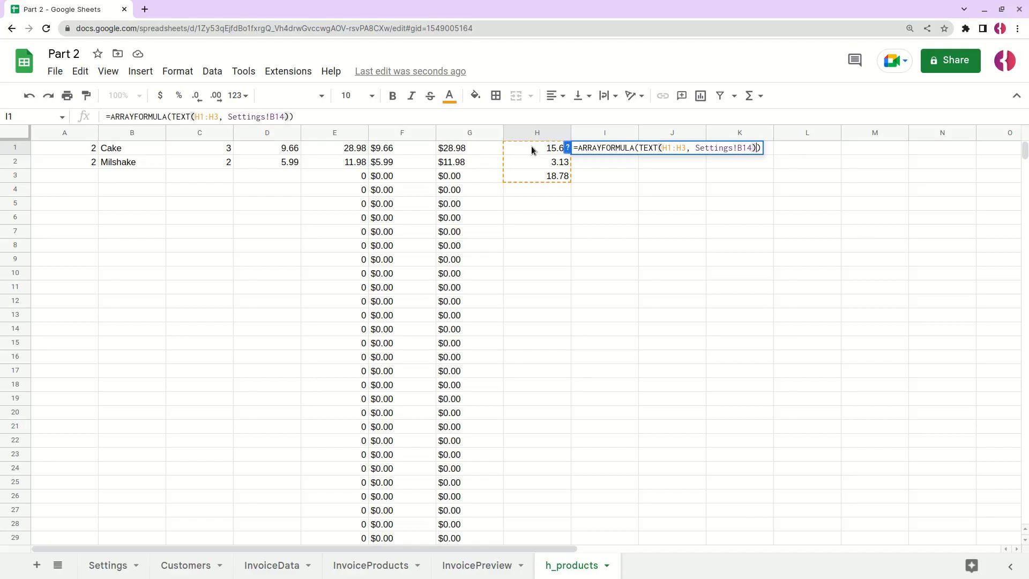
{"action": "key", "text": "Return"}
{"action": "left_click", "coordinate": [595, 152]}
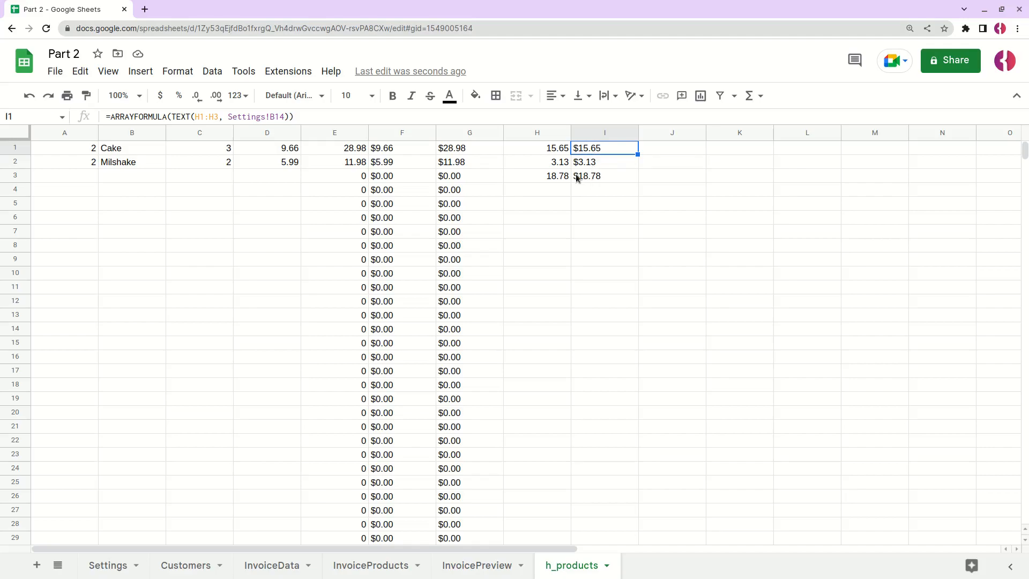
{"action": "left_click", "coordinate": [592, 179]}
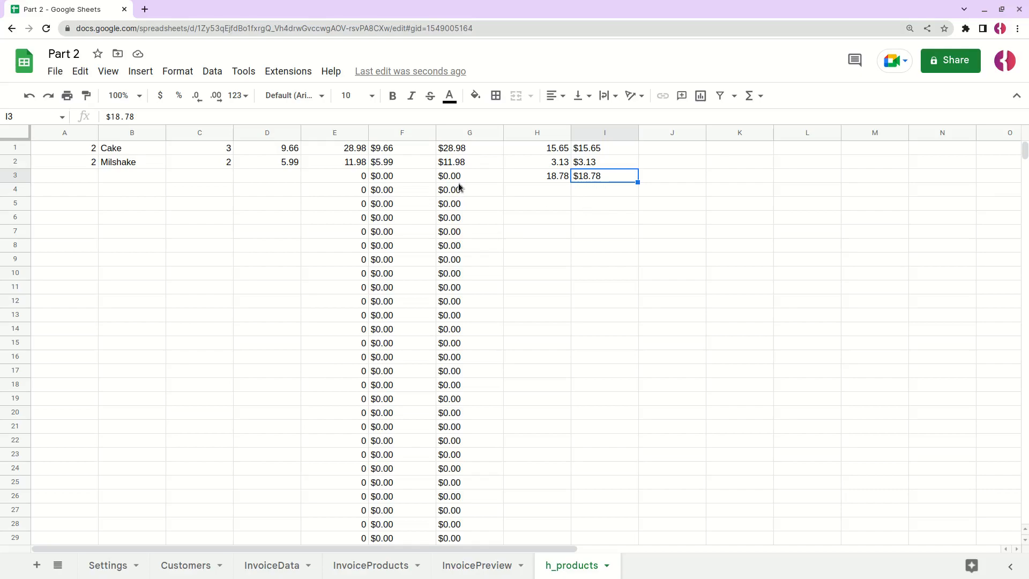
- Delete the unused columns J to Z and all rows below row 20 in h_products
{"action": "left_click", "coordinate": [673, 133]}
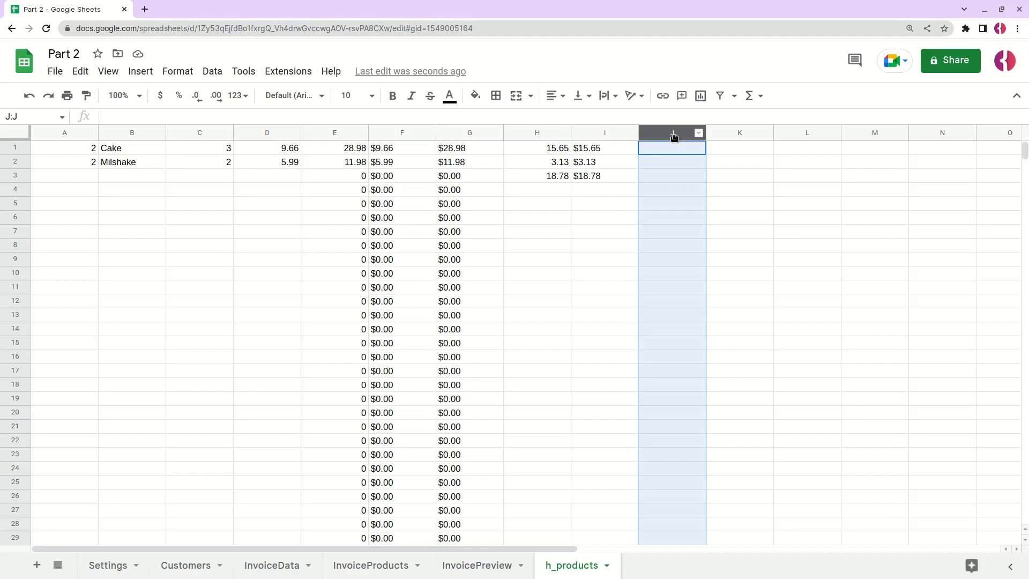
{"action": "key", "text": "shift+Right"}
{"action": "key", "text": "ctrl+shift+Right"}
{"action": "right_click", "coordinate": [673, 134]}
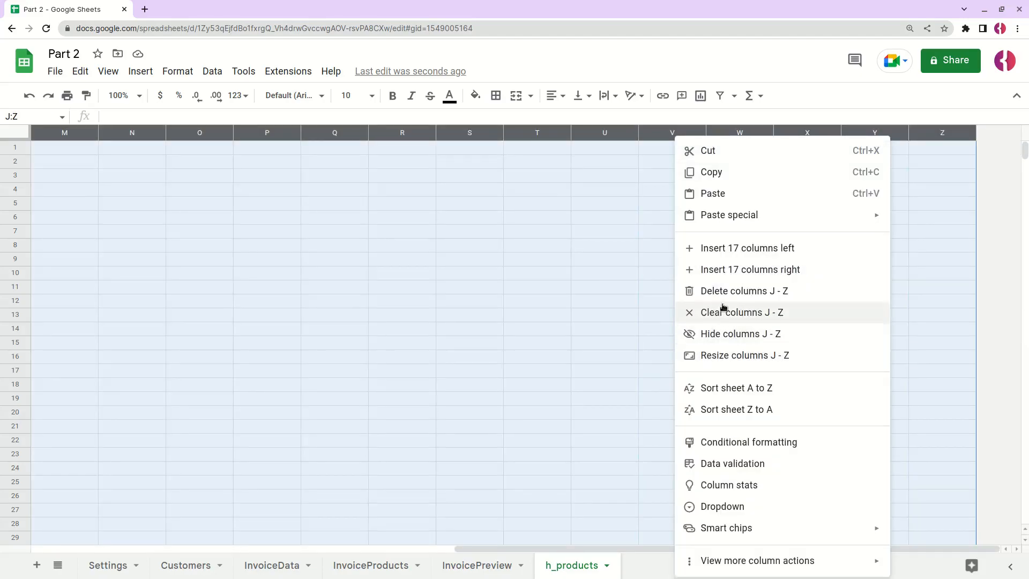
{"action": "left_click", "coordinate": [718, 291]}
{"action": "left_click", "coordinate": [18, 426]}
{"action": "key", "text": "ctrl+shift+Down"}
{"action": "right_click", "coordinate": [16, 427]}
{"action": "left_click", "coordinate": [231, 258]}
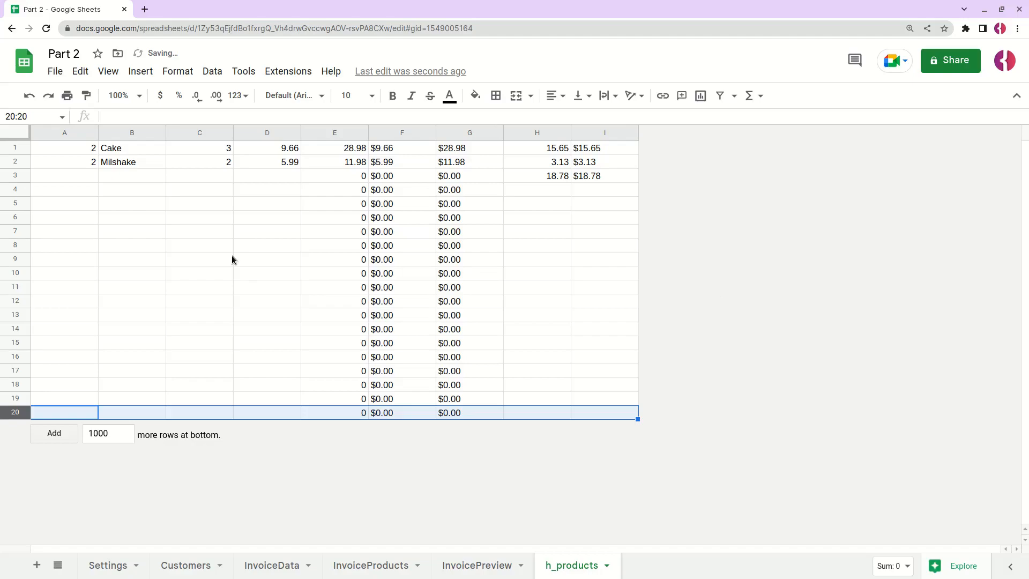
- Enter the column header ITEM in cell A18 of the InvoicePreview sheet
{"action": "left_click", "coordinate": [547, 149]}
{"action": "left_click", "coordinate": [476, 565]}
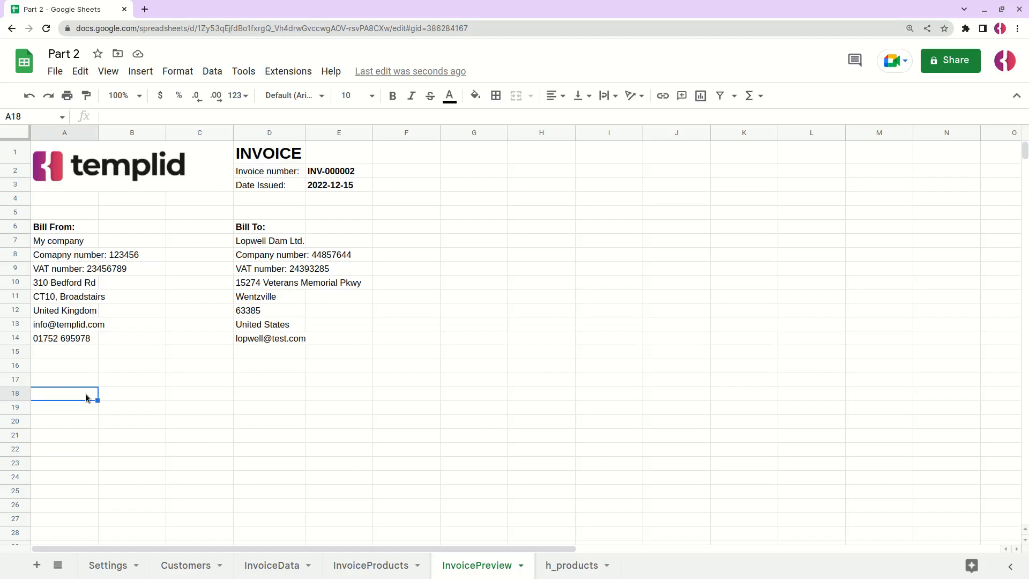
{"action": "type", "text": "ITEM"}
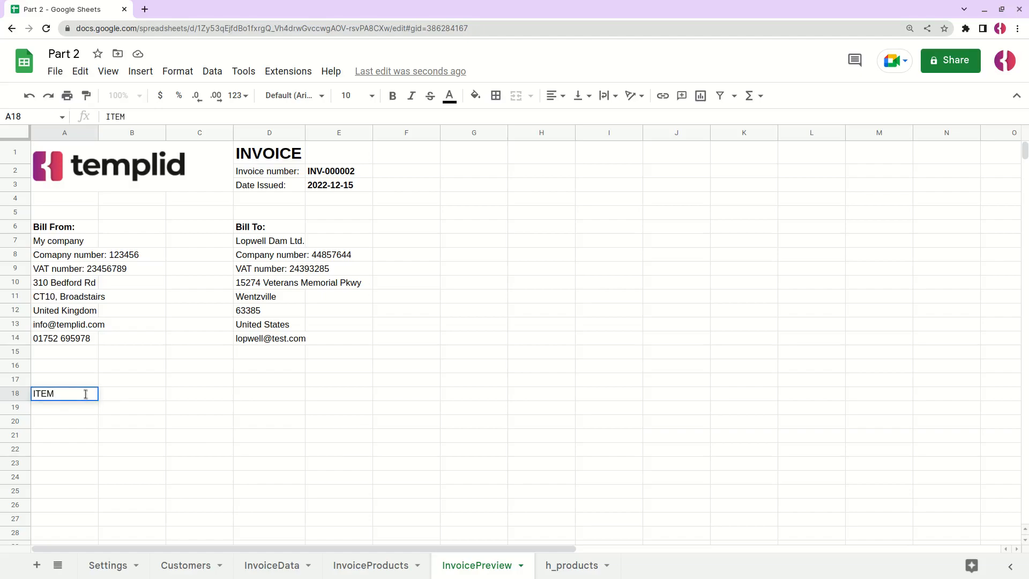
{"action": "key", "text": "Tab"}
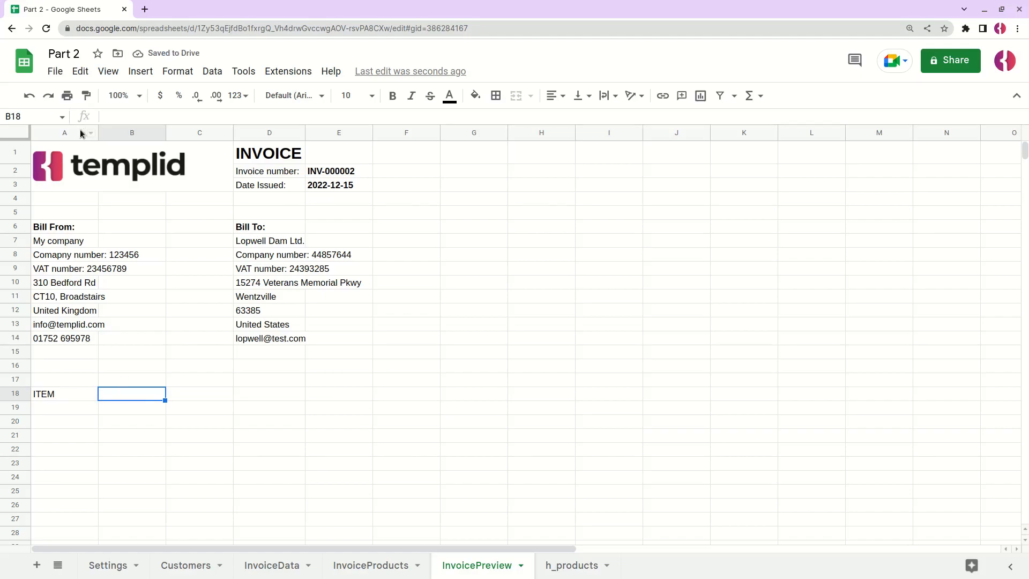
- Widen column A to roughly three times its width and delete the empty columns B and C in InvoicePreview
{"action": "left_click_drag", "start_coordinate": [96, 130], "coordinate": [242, 140]}
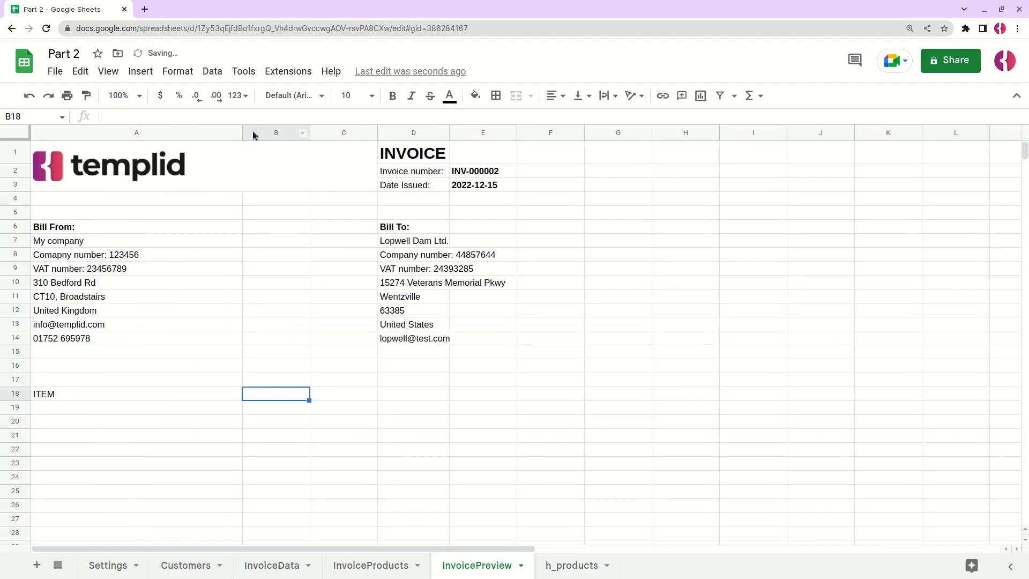
{"action": "left_click", "coordinate": [274, 133]}
{"action": "left_click", "coordinate": [332, 133], "text": "shift"}
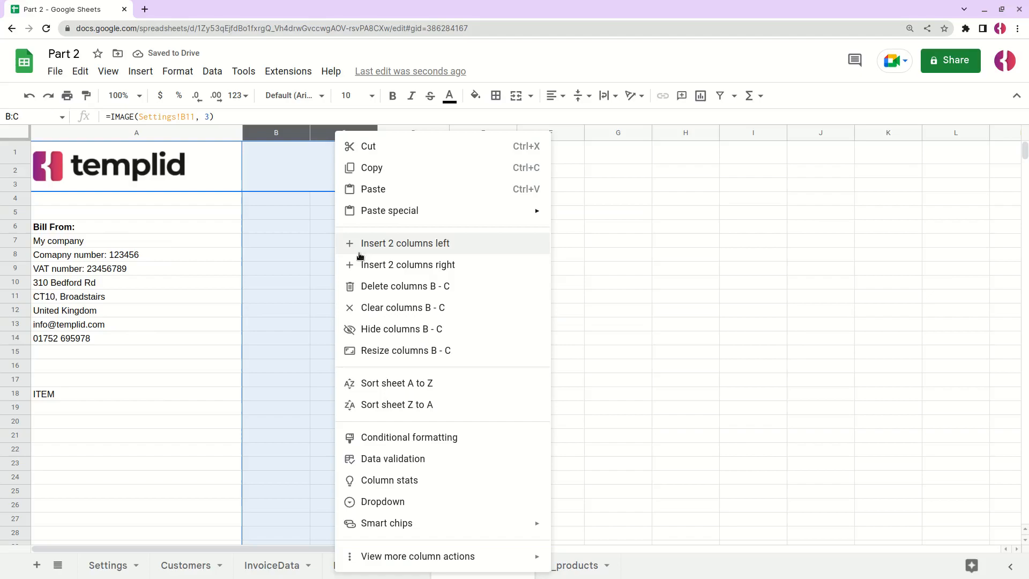
{"action": "left_click", "coordinate": [364, 286]}
{"action": "left_click", "coordinate": [191, 407]}
{"action": "left_click_drag", "start_coordinate": [172, 411], "coordinate": [171, 471]}
{"action": "left_click", "coordinate": [171, 472]}
{"action": "left_click", "coordinate": [165, 410]}
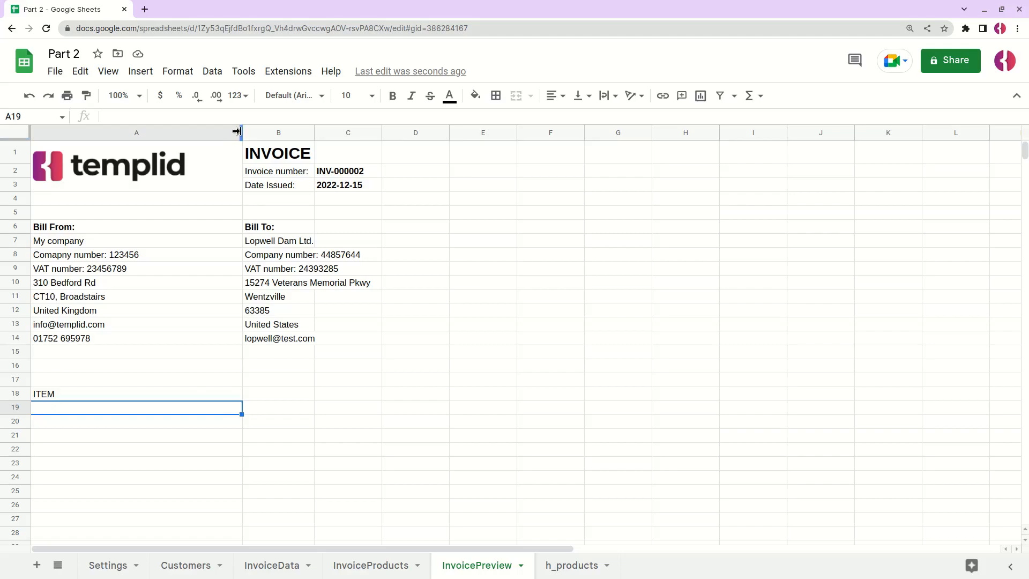
- Enter the headers QUANTITY, PRICE and SUBTOTAL in cells B18, C18 and D18 of InvoicePreview
{"action": "left_click", "coordinate": [79, 393]}
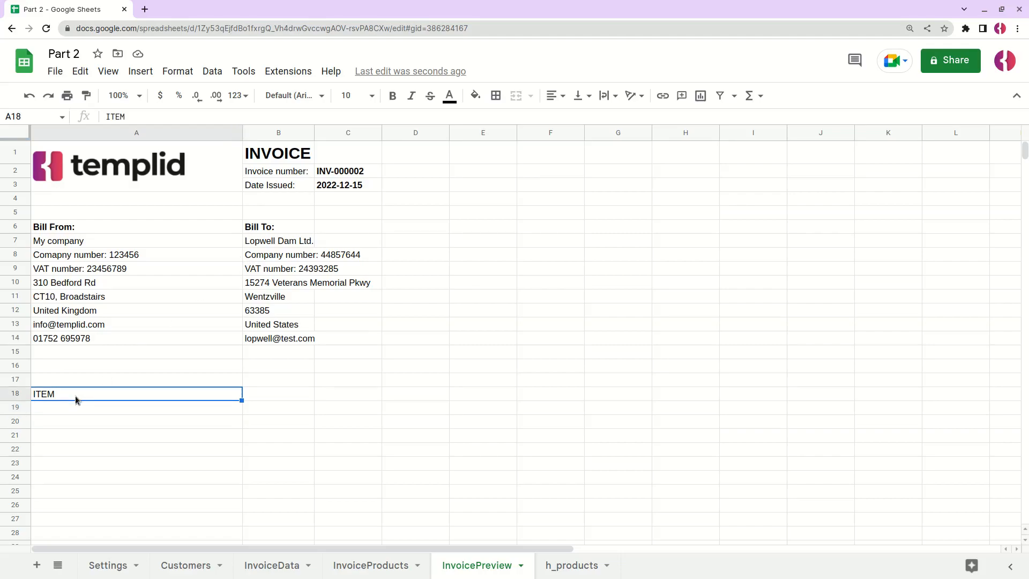
{"action": "left_click", "coordinate": [275, 390]}
{"action": "type", "text": "QUANTITY"}
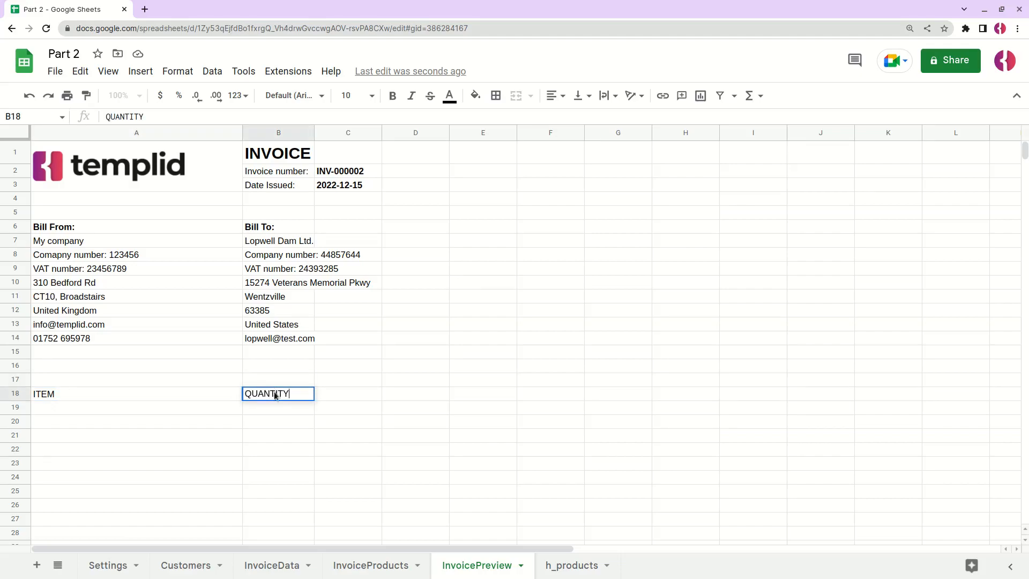
{"action": "key", "text": "Tab"}
{"action": "type", "text": "PRICE"}
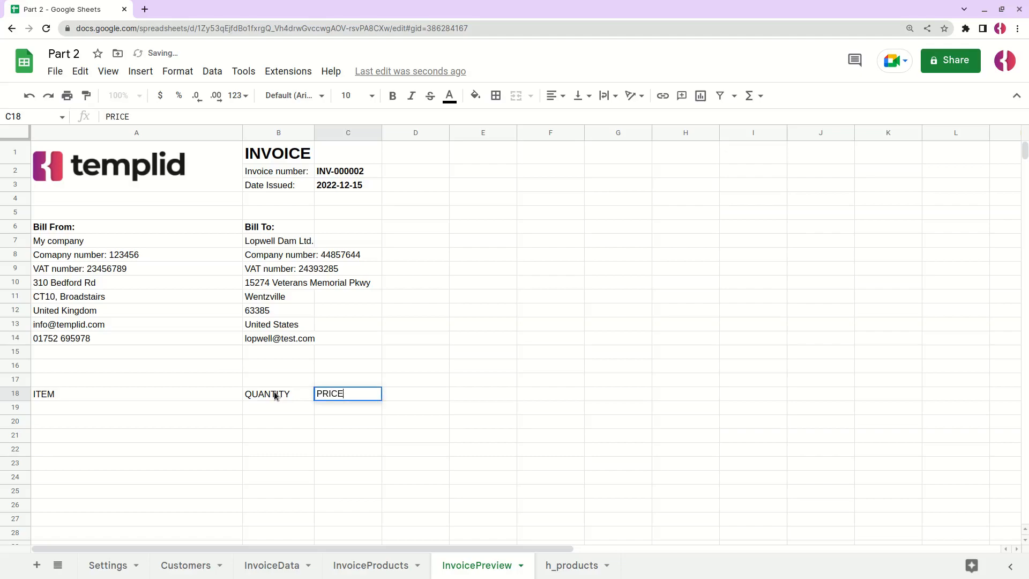
{"action": "key", "text": "Tab"}
{"action": "type", "text": "SUBTOTAL"}
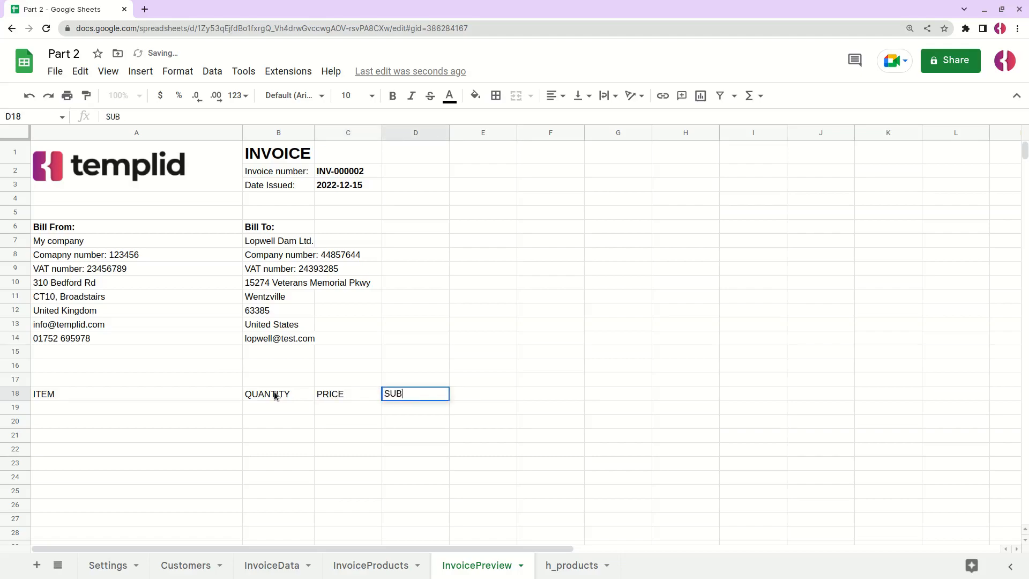
{"action": "key", "text": "Return"}
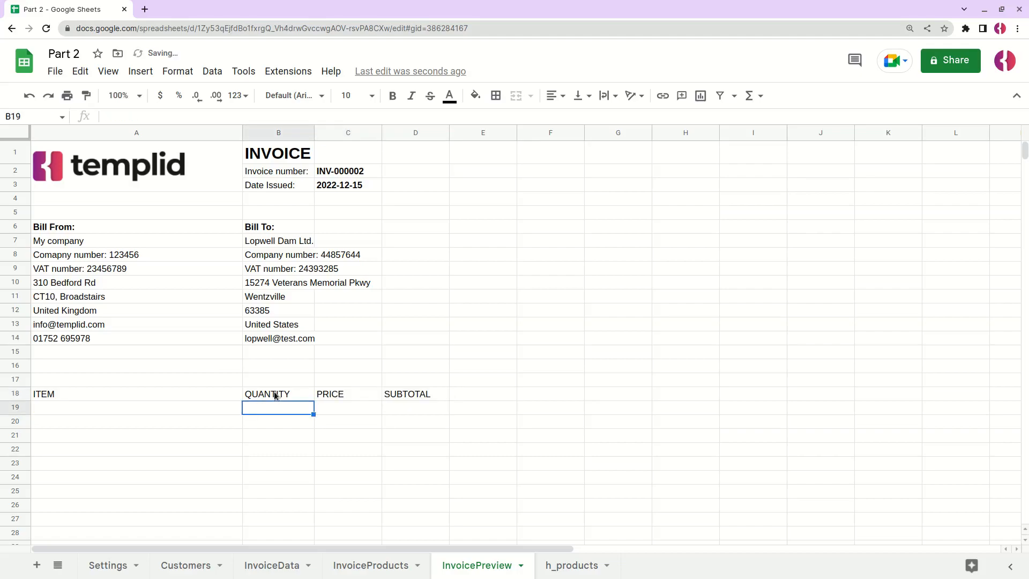
- Make the line-item header row 18 of InvoicePreview bold
{"action": "left_click", "coordinate": [28, 394]}
{"action": "key", "text": "ctrl+b"}
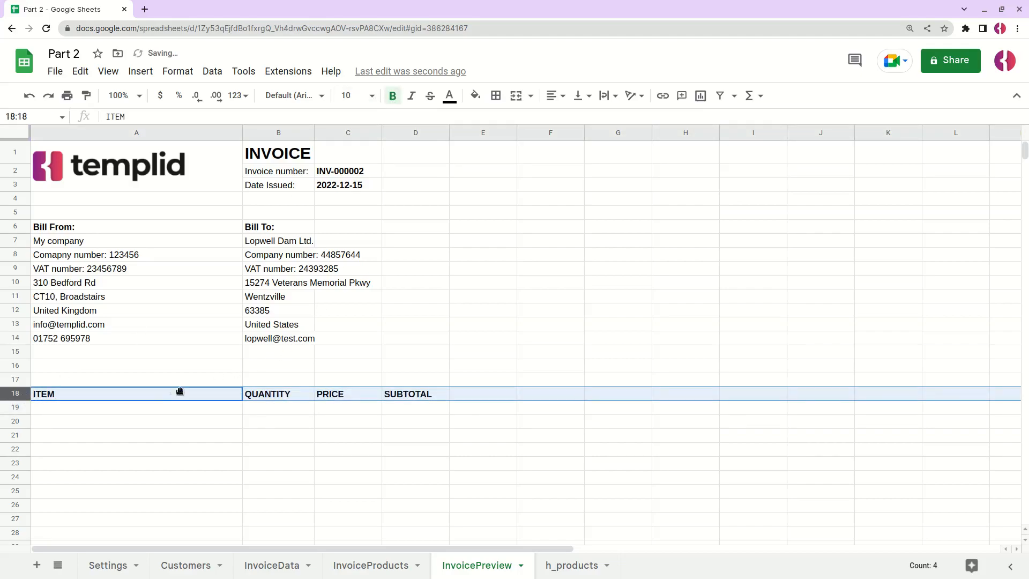
{"action": "left_click", "coordinate": [160, 397]}
{"action": "left_click", "coordinate": [111, 411]}
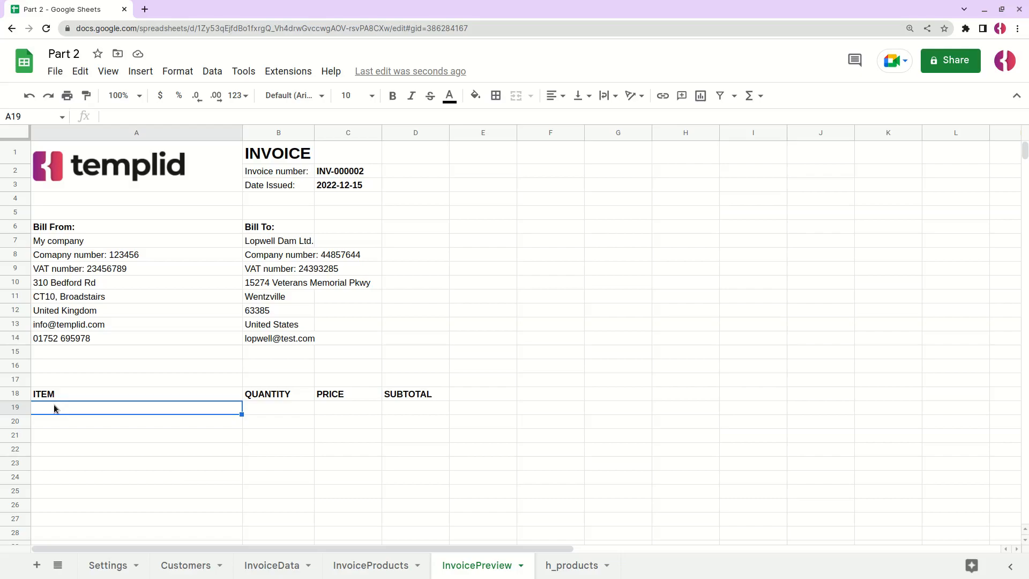
- Examine the areas for line items, totals and notes below the headers, the info_text1 value in Settings, and the h_products data
{"action": "left_click_drag", "start_coordinate": [53, 407], "coordinate": [403, 427]}
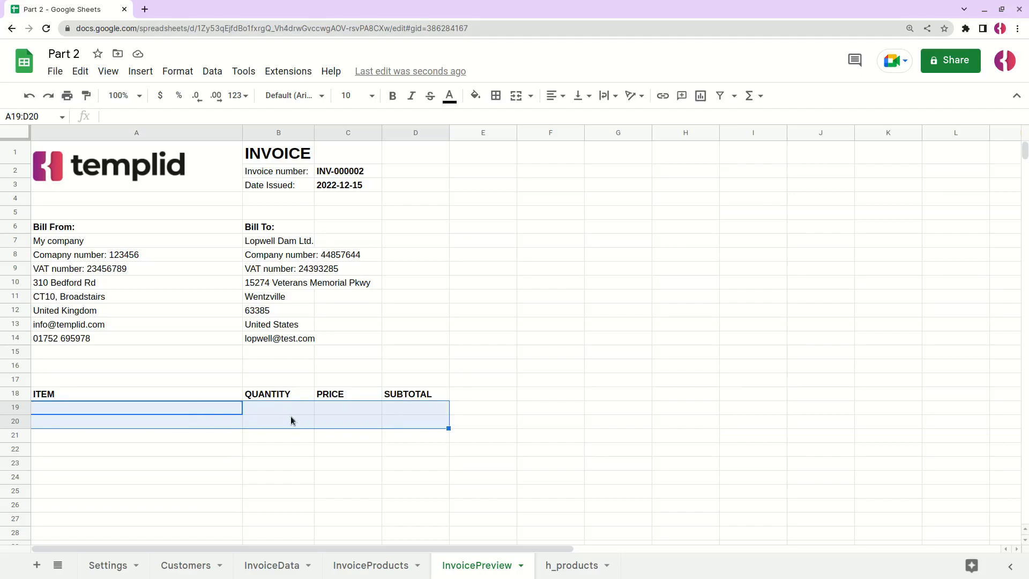
{"action": "left_click_drag", "start_coordinate": [290, 435], "coordinate": [418, 449]}
{"action": "left_click_drag", "start_coordinate": [289, 464], "coordinate": [418, 459]}
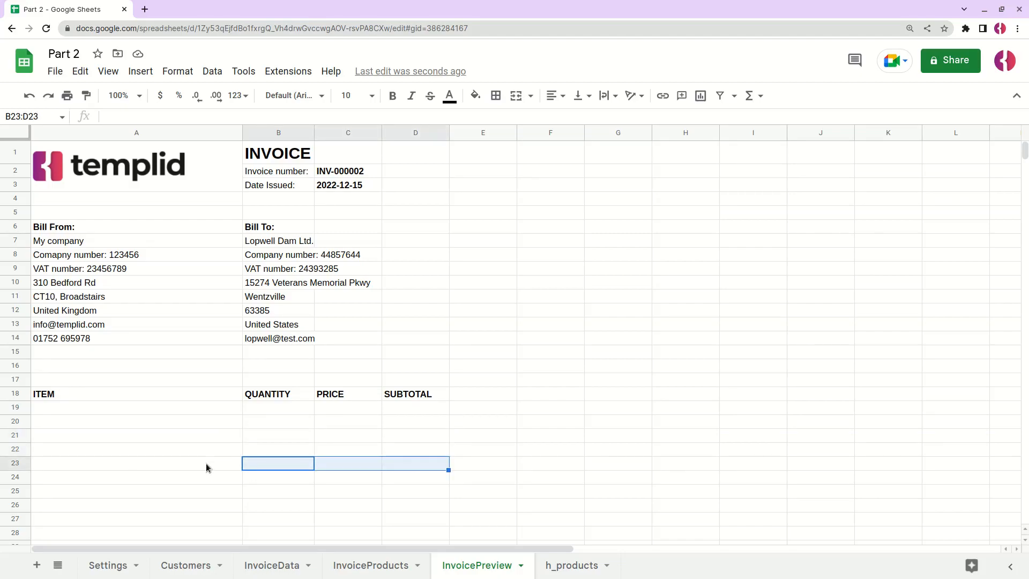
{"action": "scroll", "coordinate": [205, 463], "scroll_direction": "down", "scroll_amount": 1}
{"action": "left_click", "coordinate": [106, 455]}
{"action": "left_click_drag", "start_coordinate": [107, 455], "coordinate": [108, 502]}
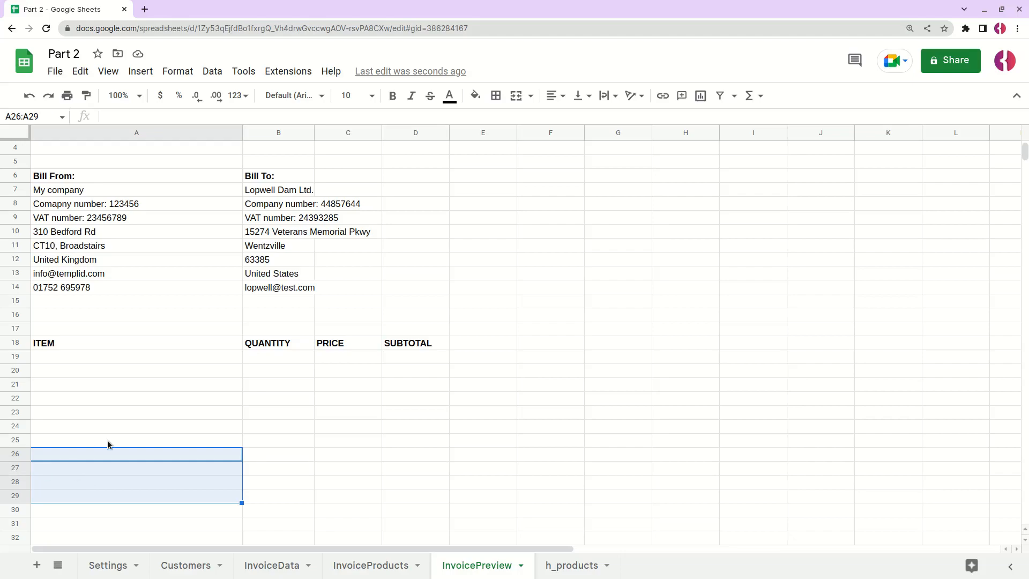
{"action": "left_click", "coordinate": [94, 566]}
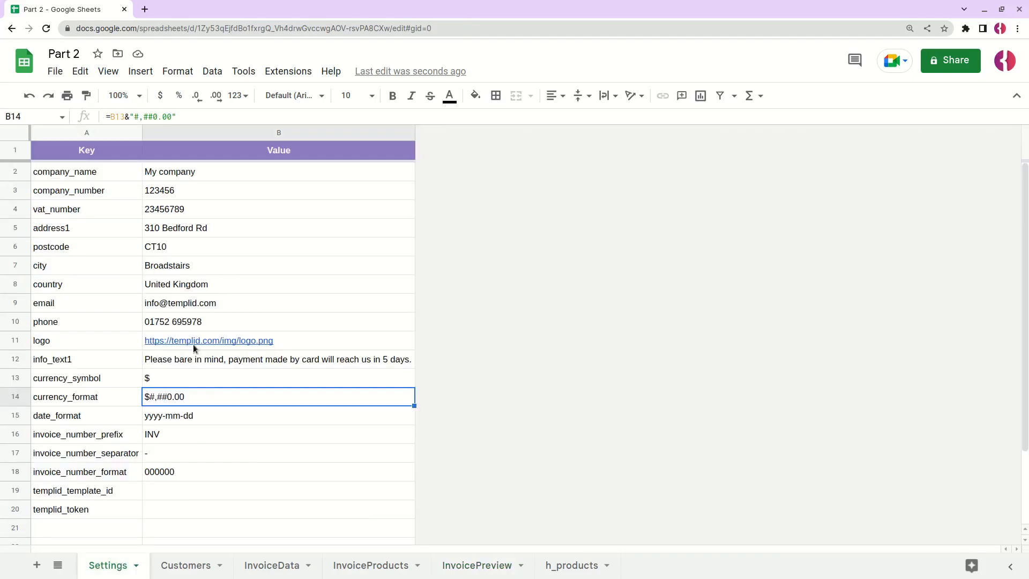
{"action": "left_click", "coordinate": [178, 360]}
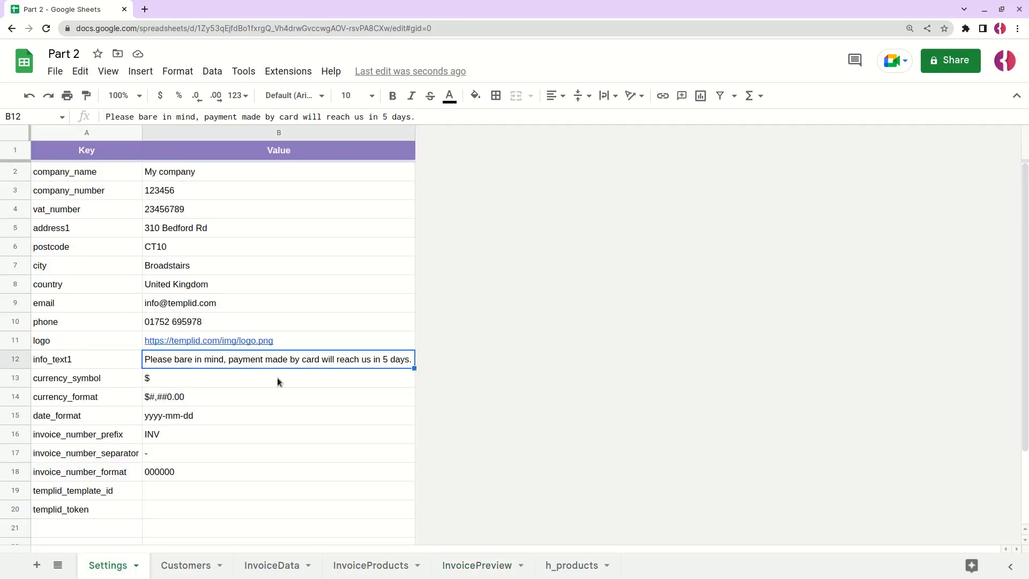
{"action": "left_click", "coordinate": [561, 565]}
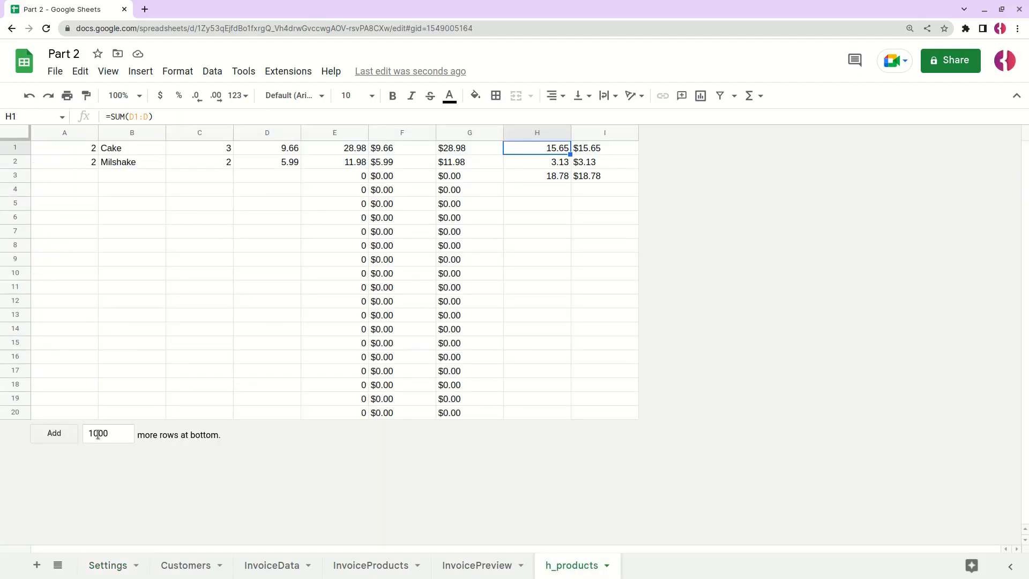
- Enter =FILTER(h_products!B1:B, h_products!A1:A > 0) in cell A19 of InvoicePreview to list the item names
{"action": "left_click", "coordinate": [474, 565]}
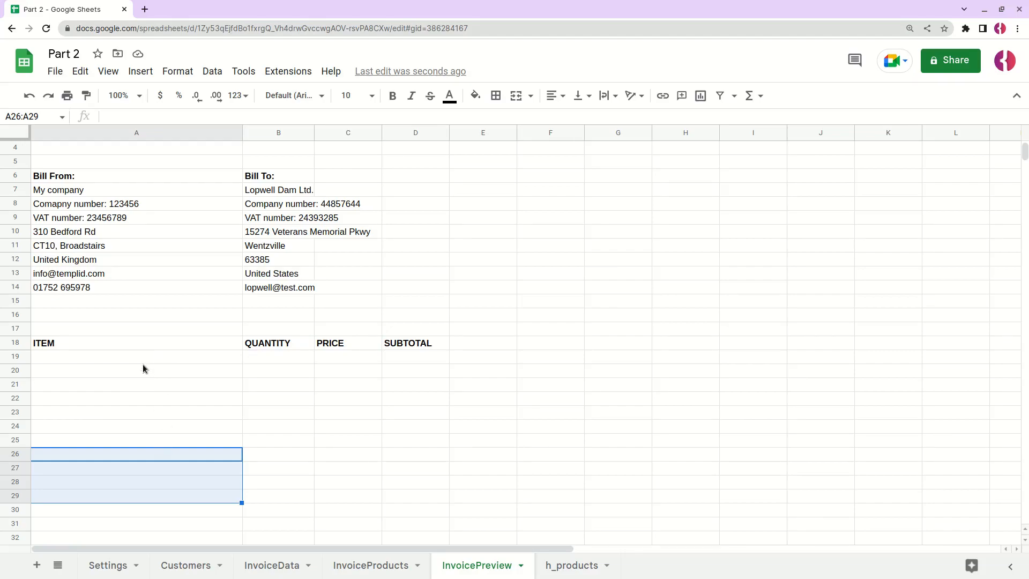
{"action": "left_click", "coordinate": [90, 358]}
{"action": "left_click", "coordinate": [251, 117]}
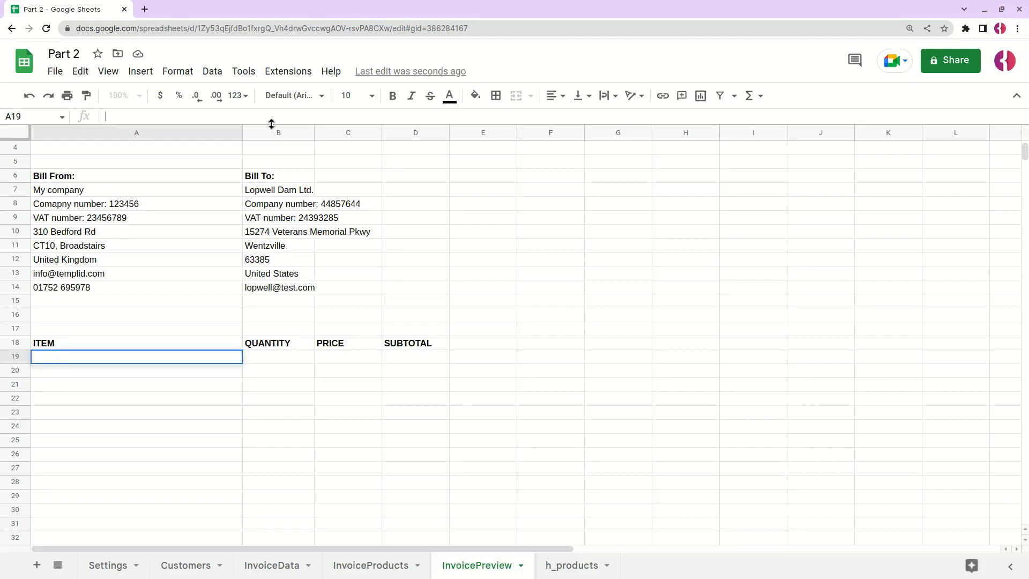
{"action": "type", "text": "="}
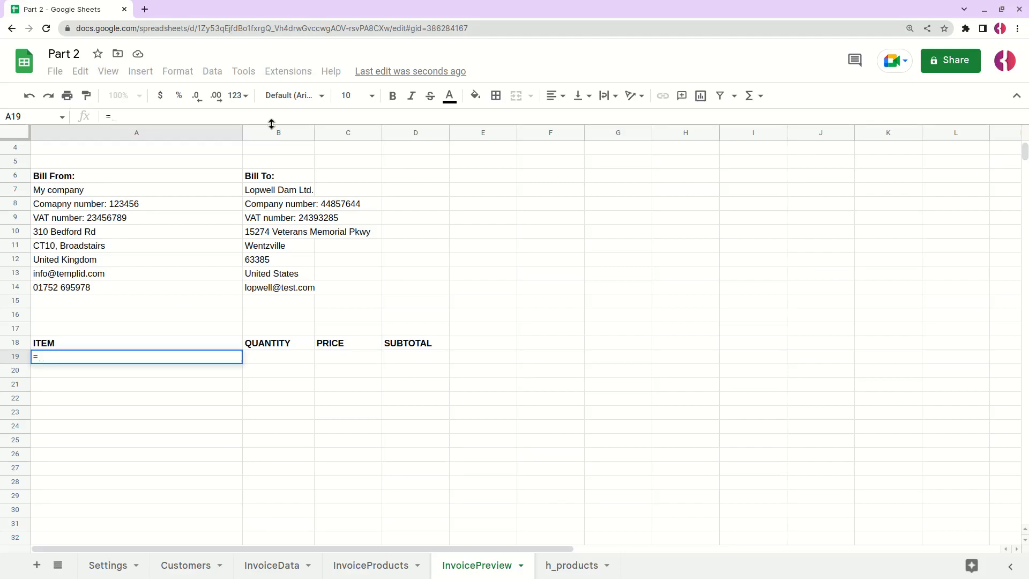
{"action": "type", "text": "FILTER("}
{"action": "type", "text": "h_products!"}
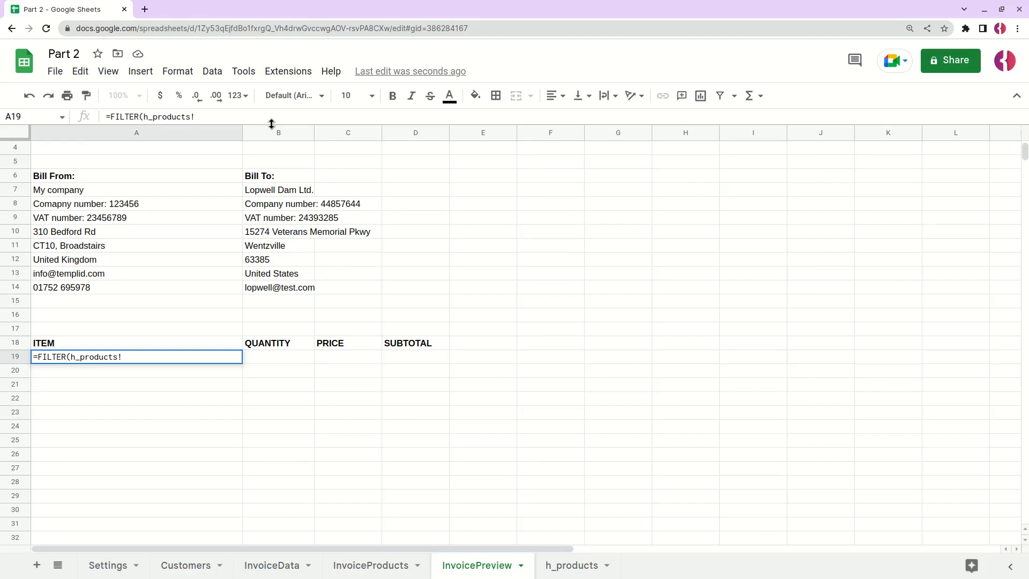
{"action": "type", "text": "B1:B"}
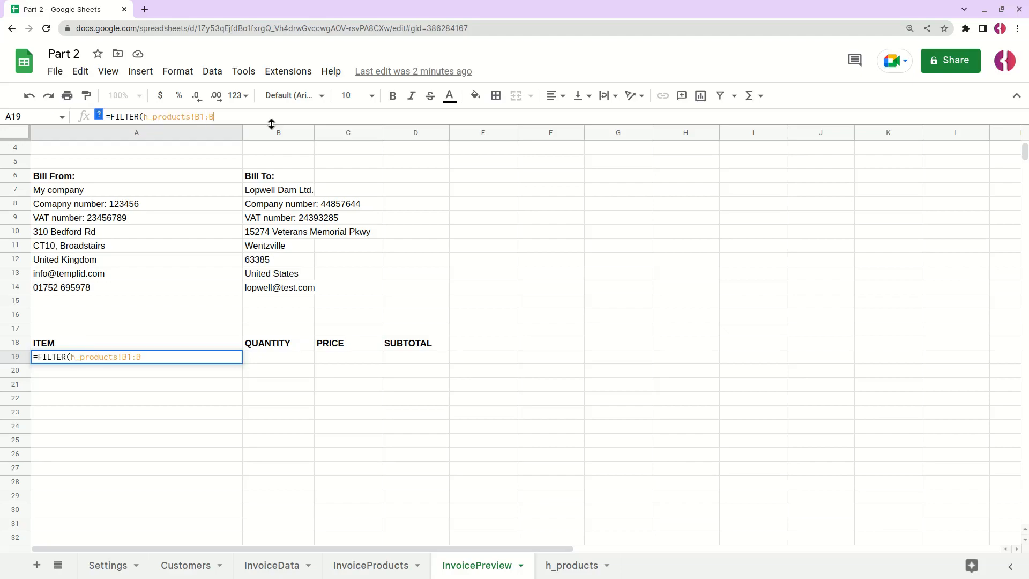
{"action": "type", "text": ", h_products!A1:A > 0)"}
{"action": "key", "text": "Return"}
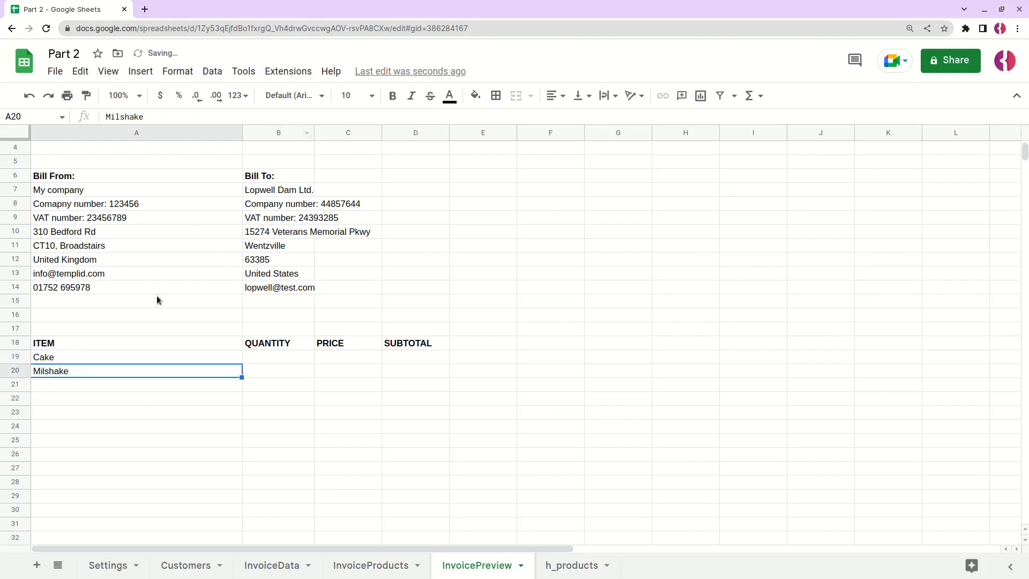
- Examine column A of h_products, comparing its filled and empty rows with the filter condition used for the item list
{"action": "left_click", "coordinate": [89, 356]}
{"action": "left_click", "coordinate": [571, 564]}
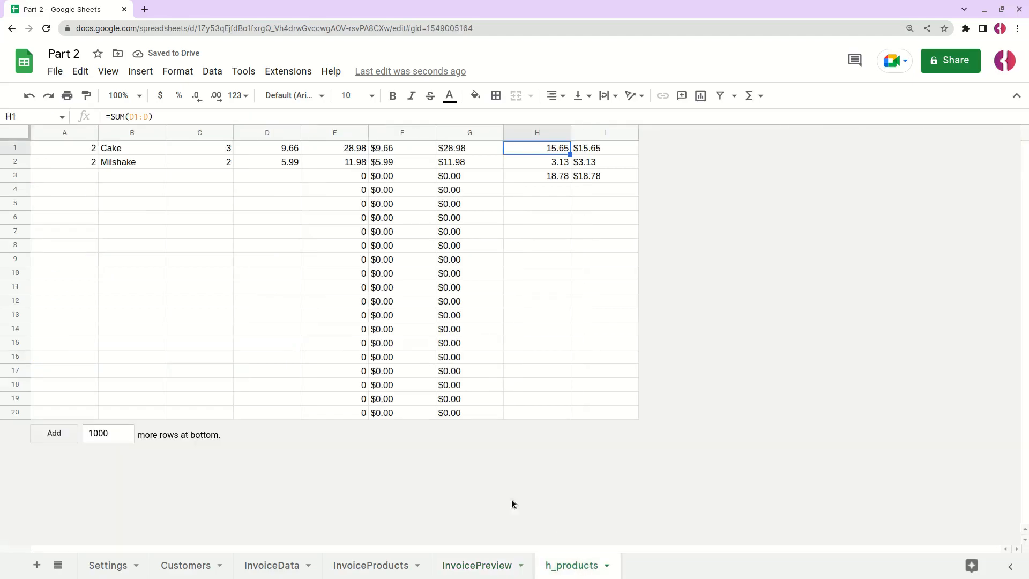
{"action": "left_click_drag", "start_coordinate": [134, 150], "coordinate": [76, 162]}
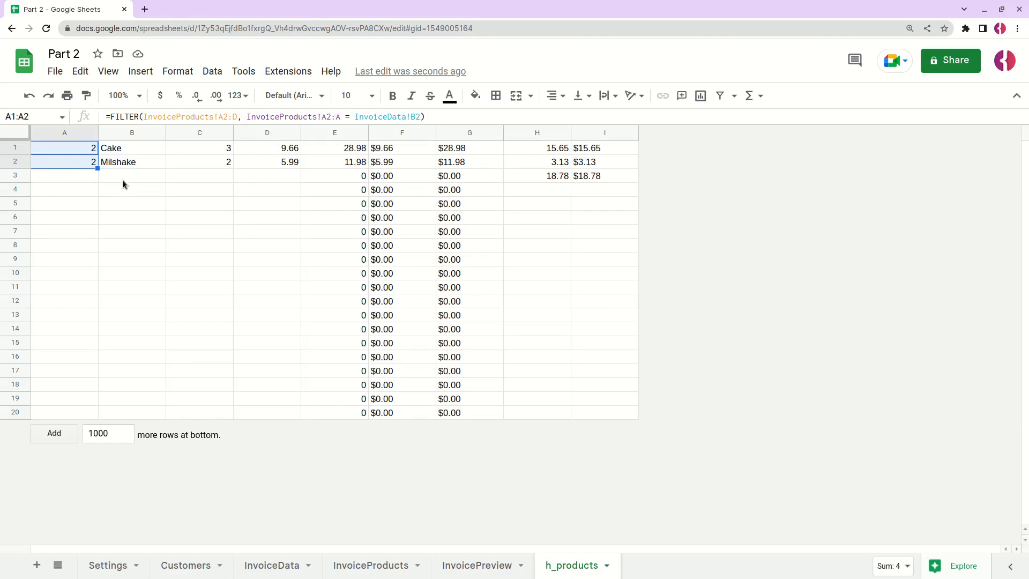
{"action": "left_click_drag", "start_coordinate": [92, 179], "coordinate": [83, 406]}
{"action": "left_click", "coordinate": [83, 399]}
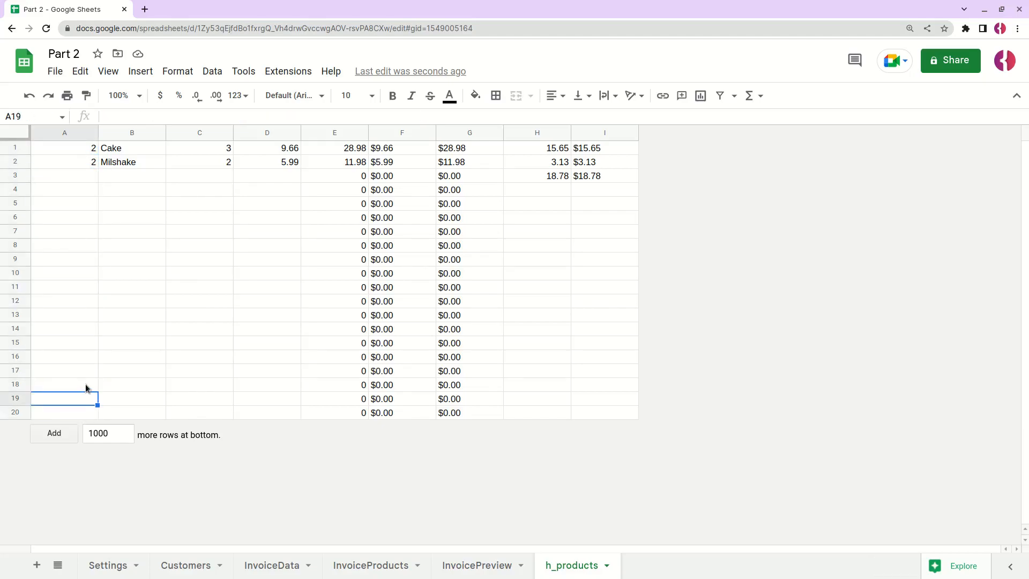
- Copy the item formula from A19 of InvoicePreview into B19, changed to =FILTER(h_products!C1:C, h_products!A1:A > 0) for the quantities
{"action": "left_click", "coordinate": [476, 566]}
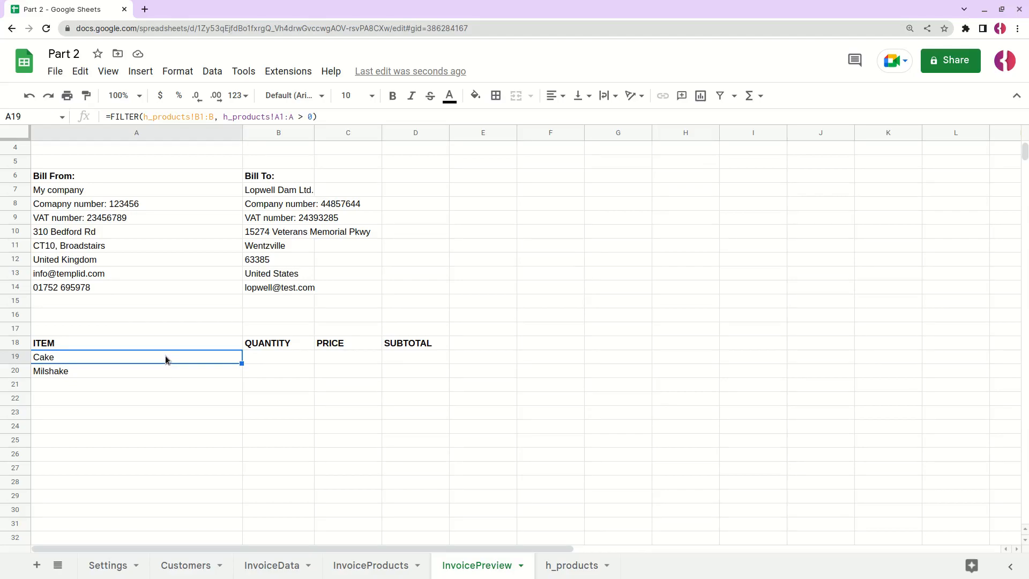
{"action": "left_click", "coordinate": [272, 358]}
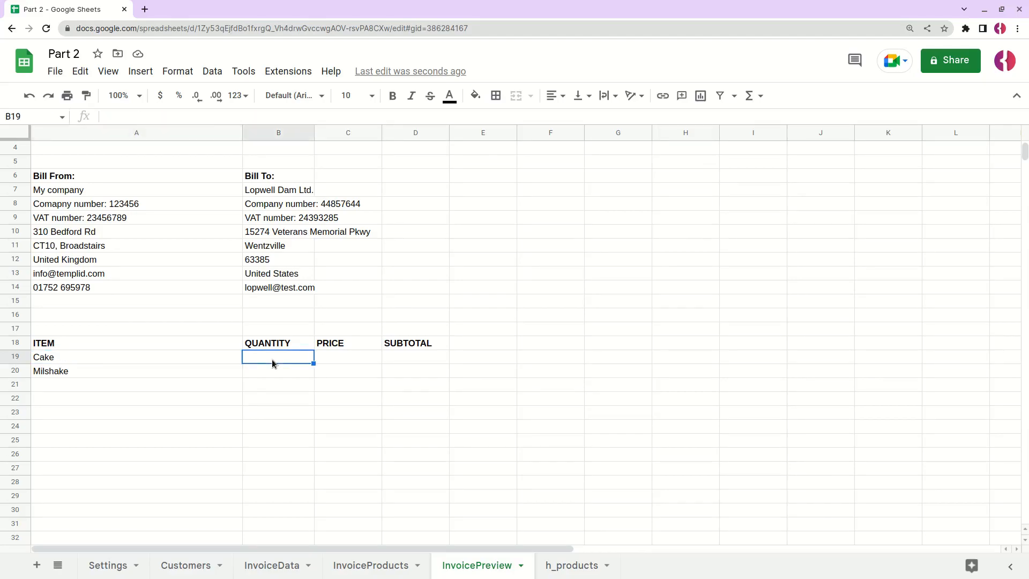
{"action": "left_click", "coordinate": [102, 354]}
{"action": "triple_click", "coordinate": [353, 119]}
{"action": "key", "text": "ctrl+c"}
{"action": "key", "text": "Tab"}
{"action": "left_click", "coordinate": [223, 116]}
{"action": "key", "text": "ctrl+v"}
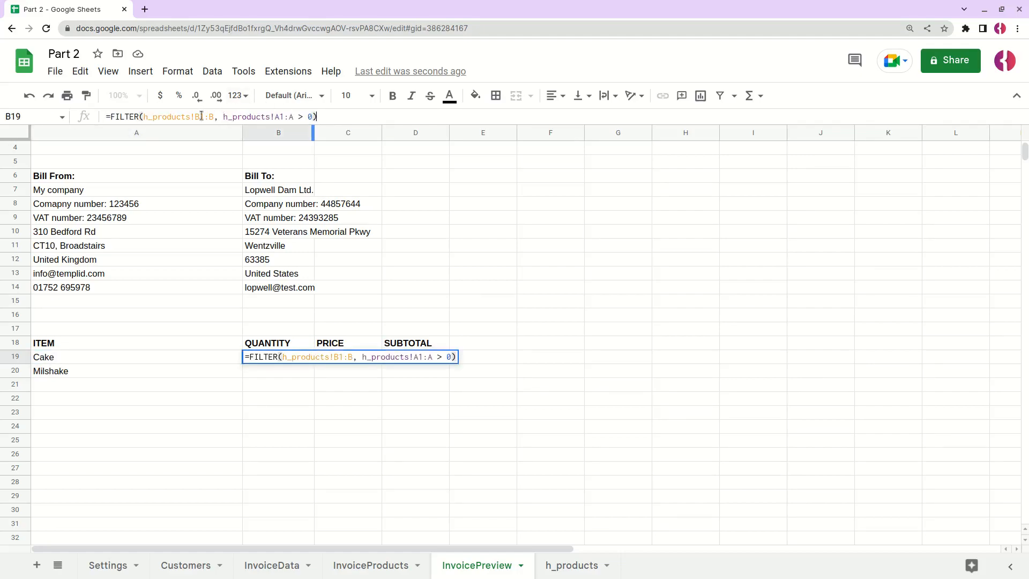
{"action": "left_click", "coordinate": [198, 116]}
{"action": "key", "text": "BackSpace"}
{"action": "type", "text": "C"}
{"action": "key", "text": "Return"}
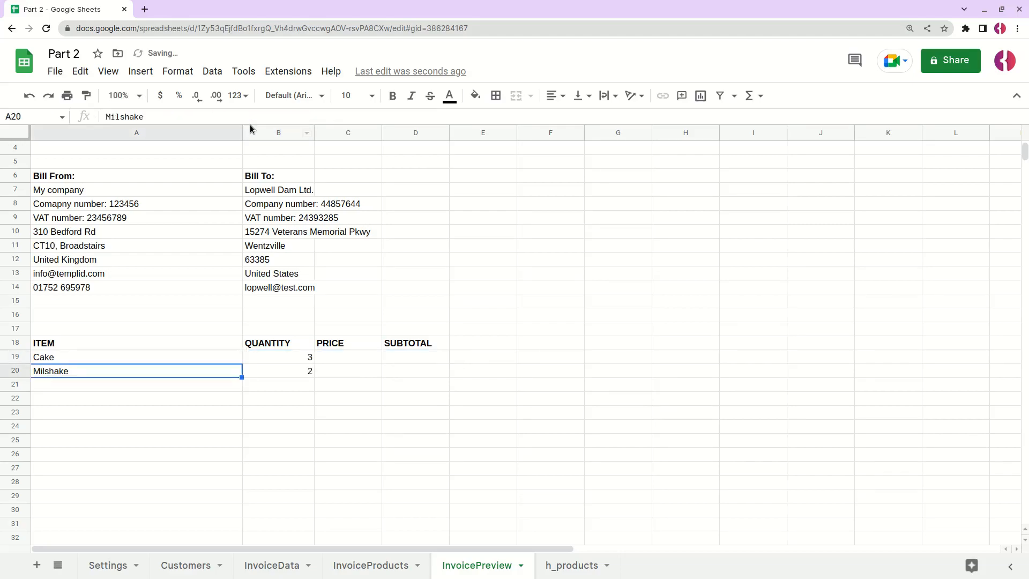
- Copy the quantity formula from B19 of InvoicePreview into C19, changed to =FILTER(h_products!F1:F, h_products!A1:A > 0) for the formatted prices
{"action": "left_click", "coordinate": [349, 362]}
{"action": "left_click", "coordinate": [569, 565]}
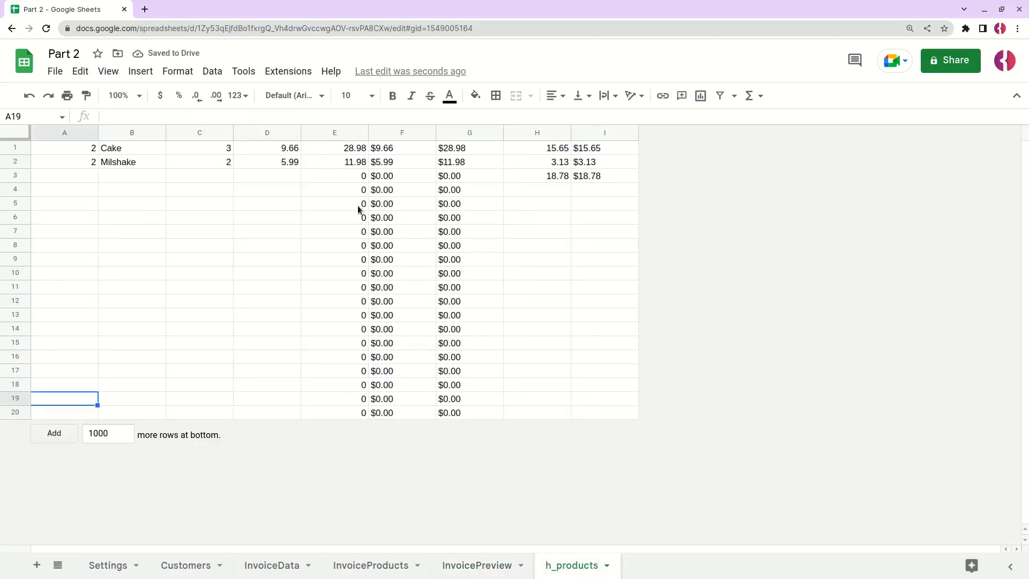
{"action": "left_click_drag", "start_coordinate": [394, 147], "coordinate": [390, 163]}
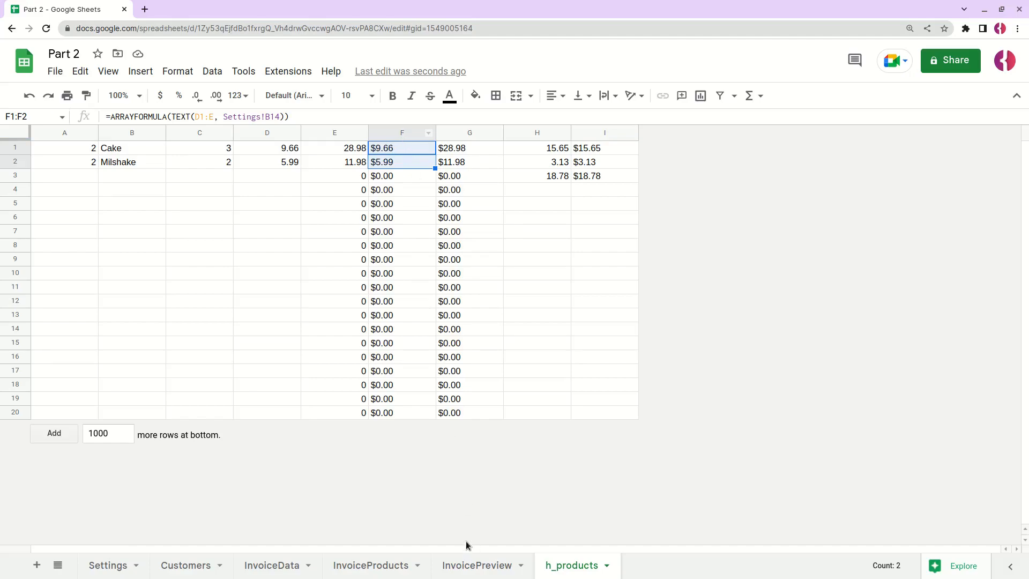
{"action": "left_click", "coordinate": [467, 564]}
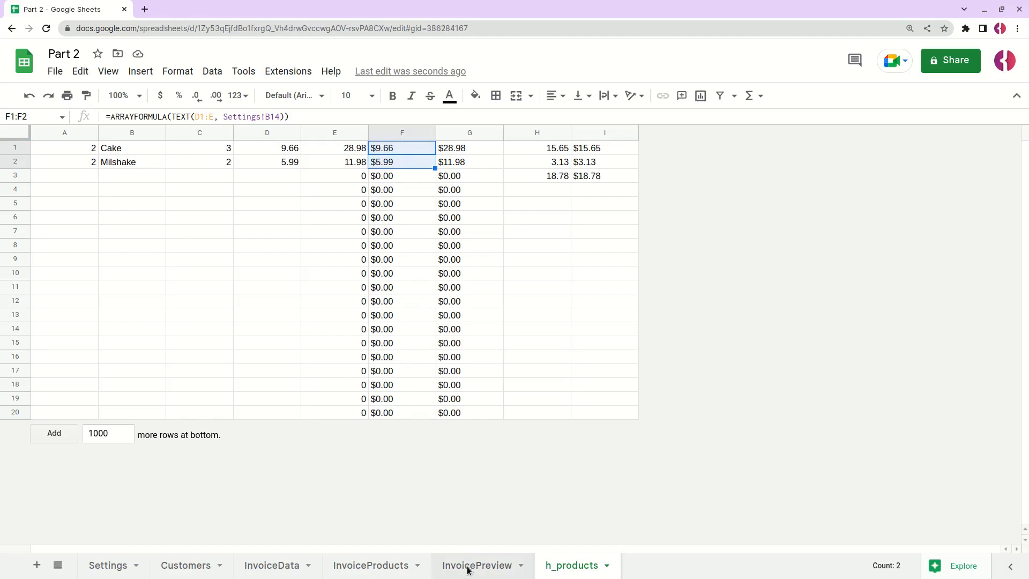
{"action": "left_click", "coordinate": [309, 359]}
{"action": "left_click_drag", "start_coordinate": [321, 117], "coordinate": [99, 114]}
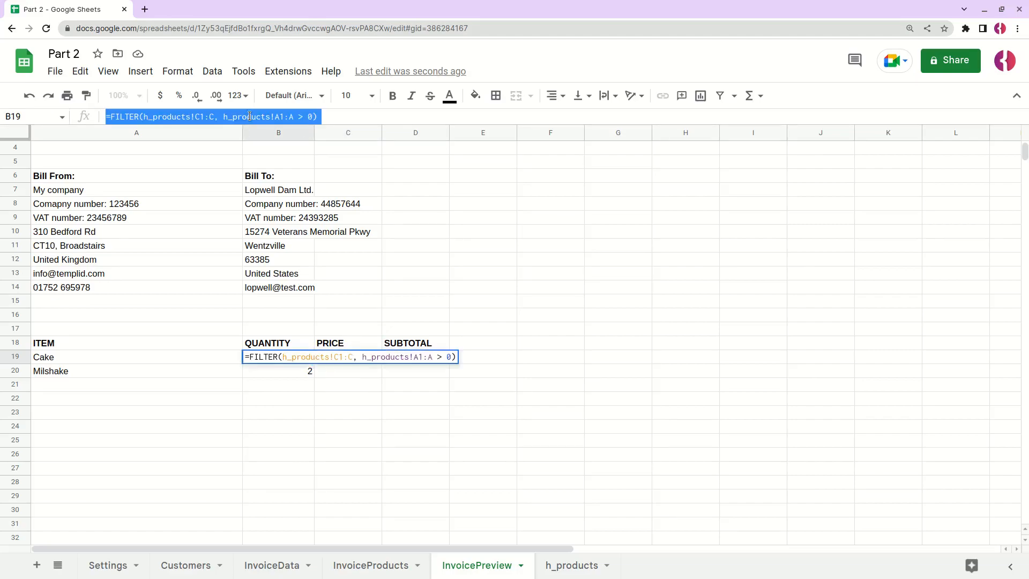
{"action": "key", "text": "Tab"}
{"action": "left_click", "coordinate": [273, 115]}
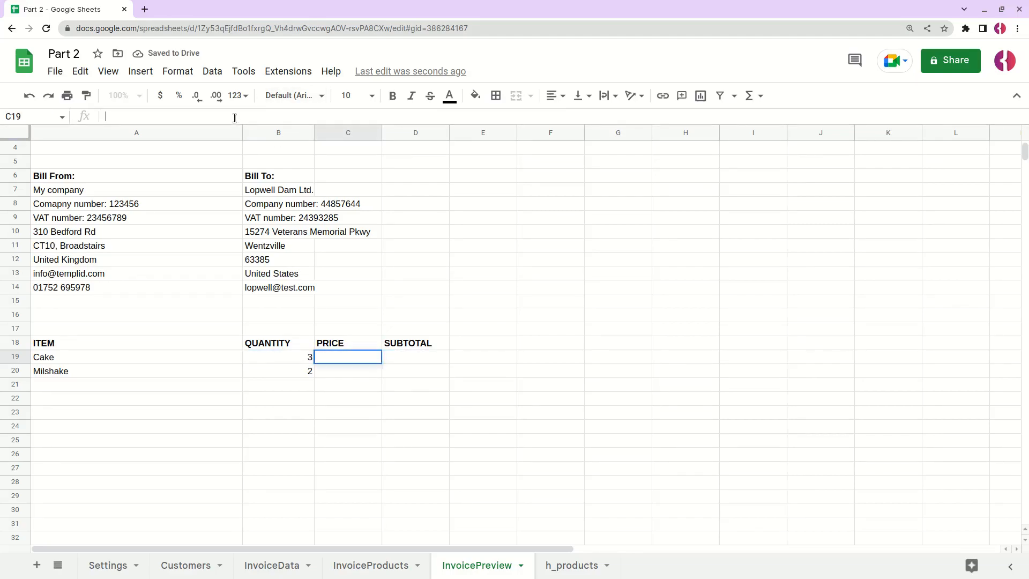
{"action": "type", "text": "=FILTER(h_products!C1:C, h_products!A1:A > 0)"}
{"action": "left_click", "coordinate": [201, 115]}
{"action": "key", "text": "BackSpace"}
{"action": "type", "text": "F"}
{"action": "key", "text": "Right"}
{"action": "key", "text": "Right"}
{"action": "key", "text": "Right"}
{"action": "key", "text": "BackSpace"}
{"action": "type", "text": "F"}
{"action": "key", "text": "Return"}
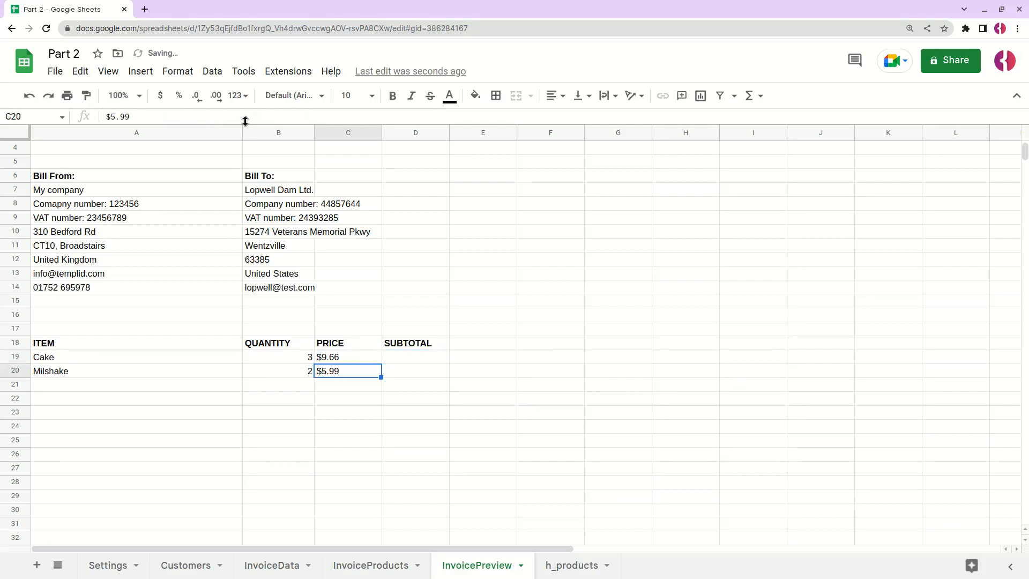
- Copy the price formula from C19 of InvoicePreview into D19, changed to =FILTER(h_products!G1:G, h_products!A1:A > 0) for the subtotals
{"action": "left_click", "coordinate": [412, 362]}
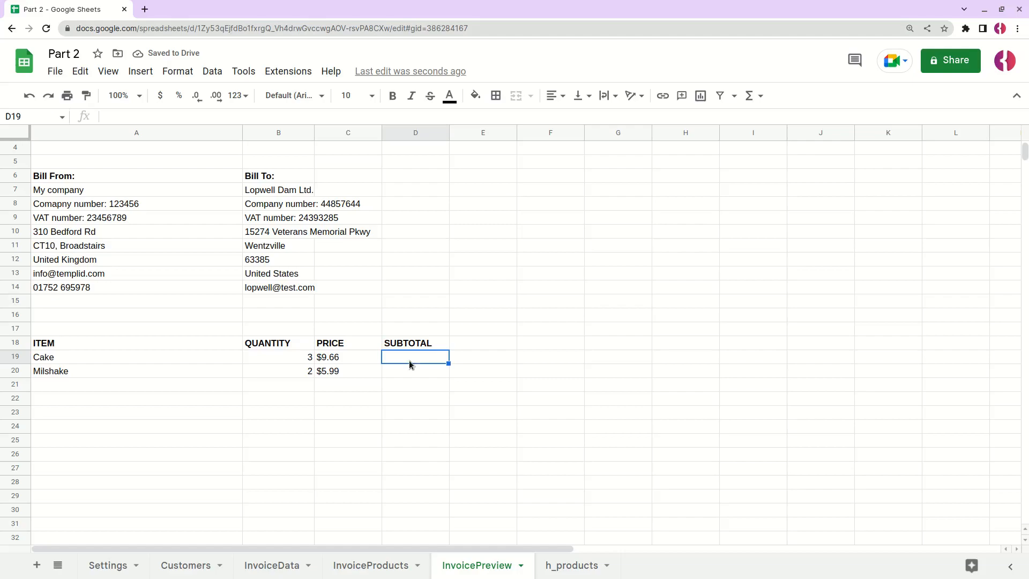
{"action": "left_click", "coordinate": [554, 563]}
{"action": "left_click", "coordinate": [454, 150]}
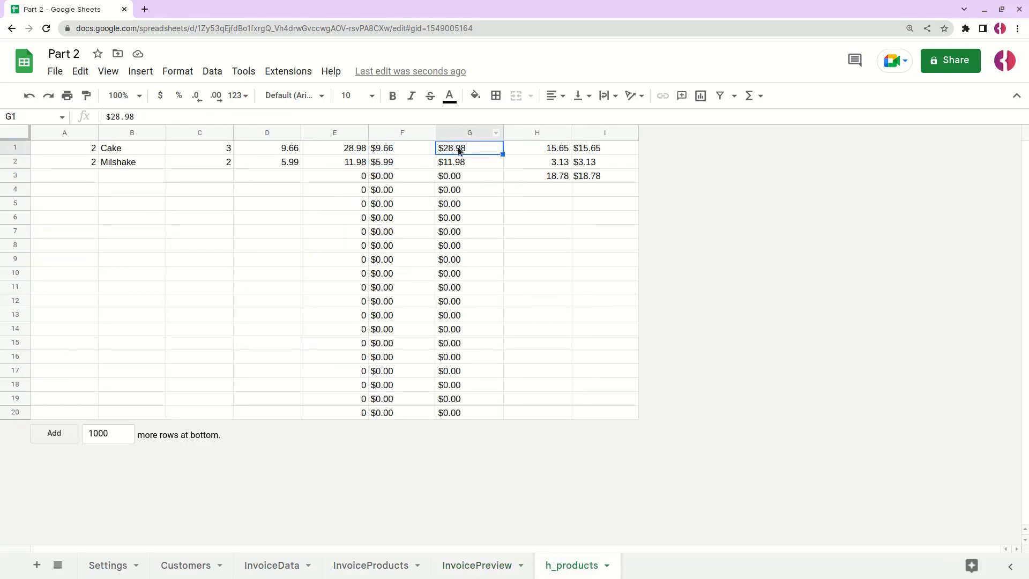
{"action": "left_click", "coordinate": [467, 563]}
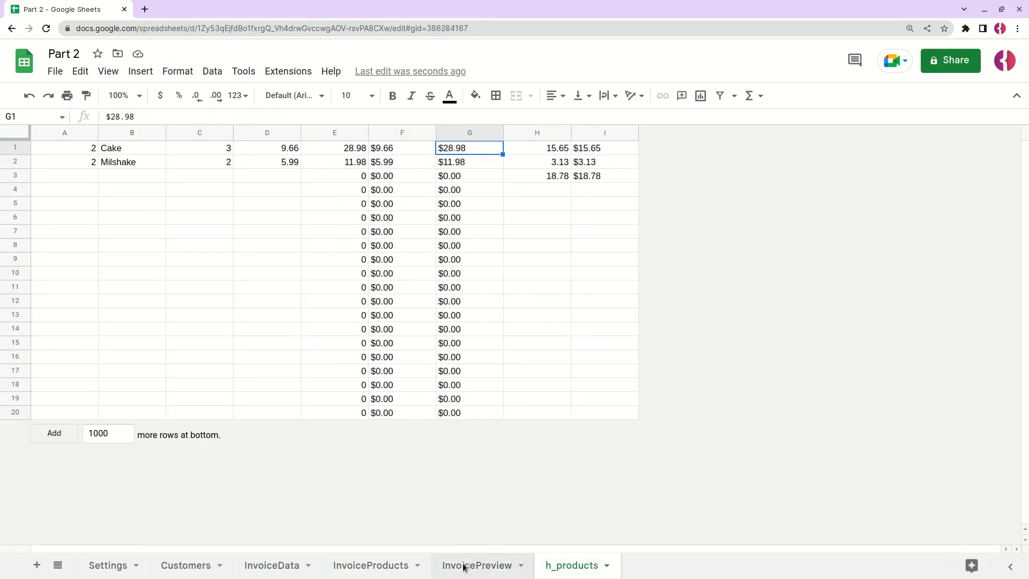
{"action": "left_click", "coordinate": [351, 356]}
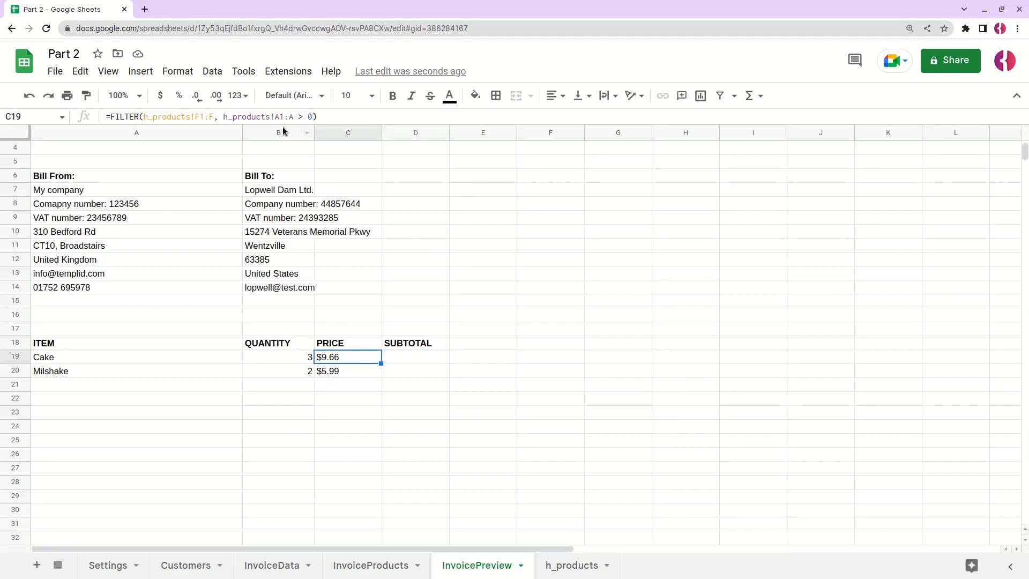
{"action": "triple_click", "coordinate": [333, 116]}
{"action": "key", "text": "Tab"}
{"action": "left_click", "coordinate": [333, 116]}
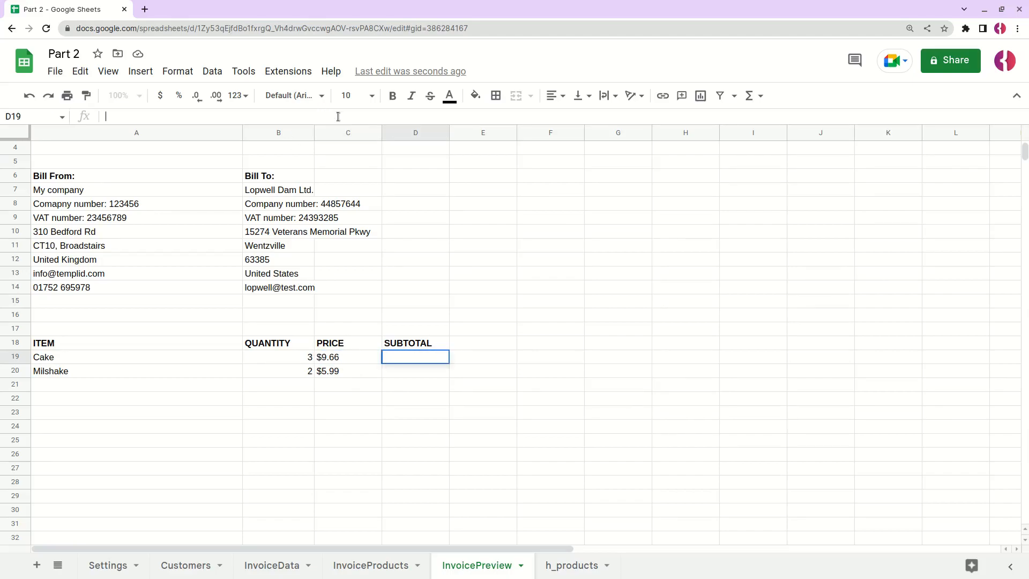
{"action": "type", "text": "=FILTER(h_products!F1:F, h_products!A1:A > 0)"}
{"action": "left_click", "coordinate": [196, 116]}
{"action": "key", "text": "Delete"}
{"action": "key", "text": "Delete"}
{"action": "key", "text": "Delete"}
{"action": "key", "text": "Delete"}
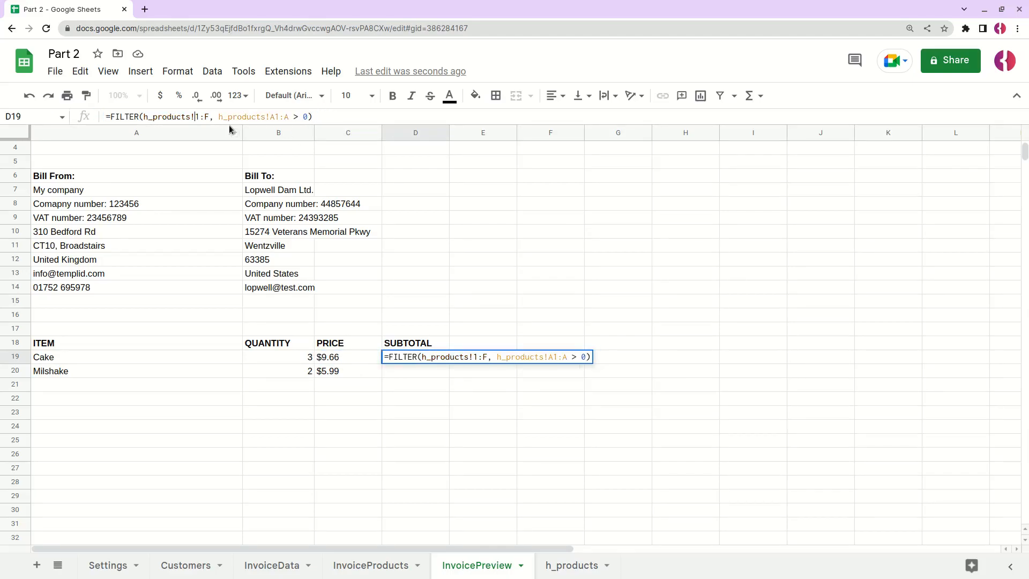
{"action": "type", "text": "G1:G"}
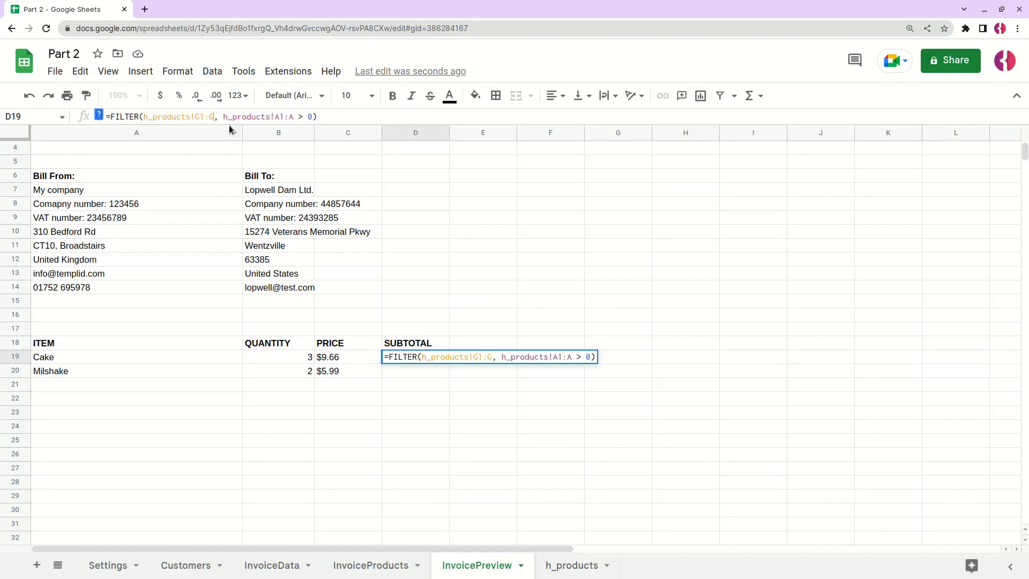
{"action": "key", "text": "Return"}
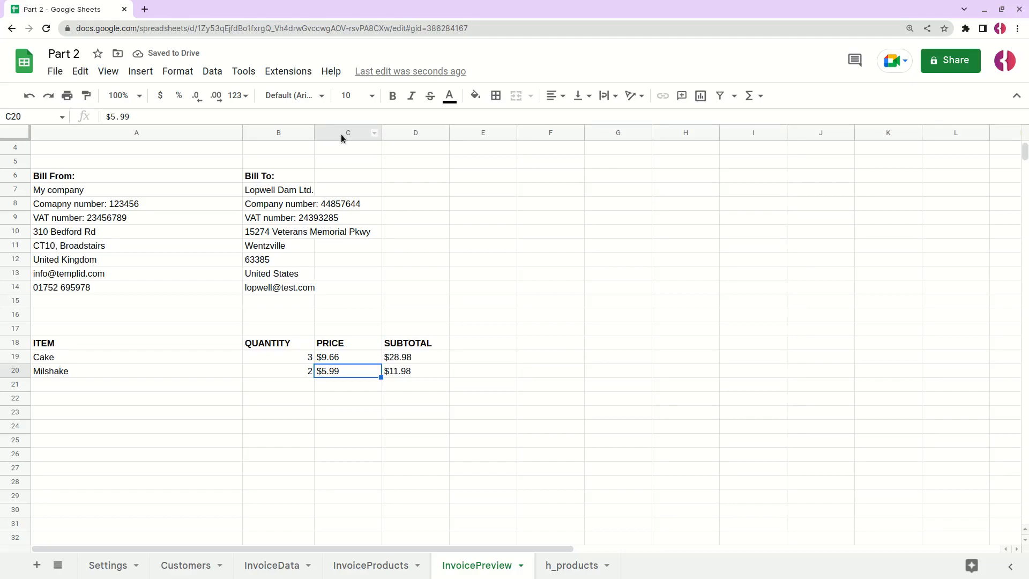
- Align columns C and D of InvoicePreview to the right
{"action": "left_click_drag", "start_coordinate": [340, 134], "coordinate": [402, 133]}
{"action": "left_click", "coordinate": [555, 95]}
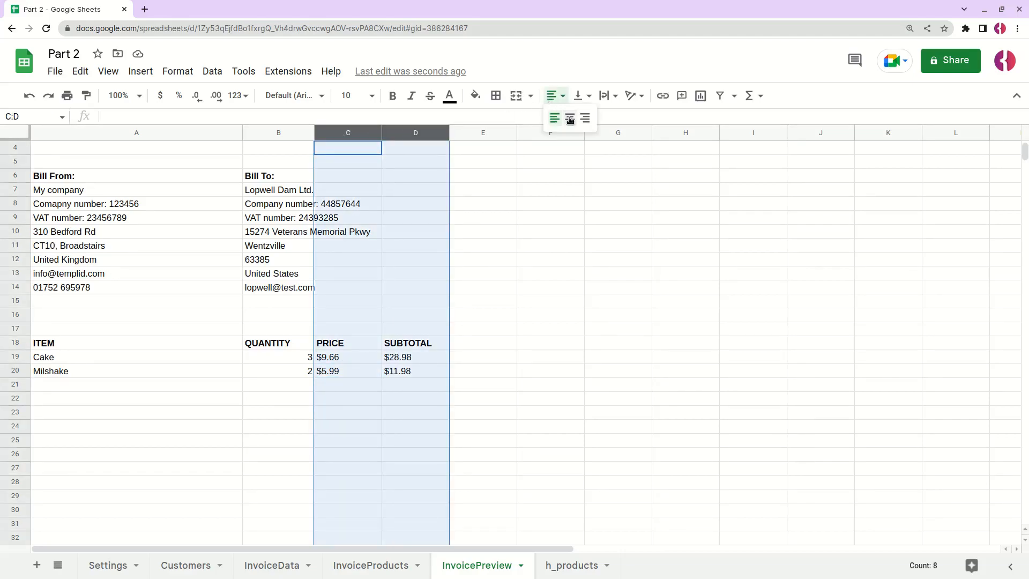
{"action": "left_click", "coordinate": [584, 118]}
{"action": "left_click", "coordinate": [360, 375]}
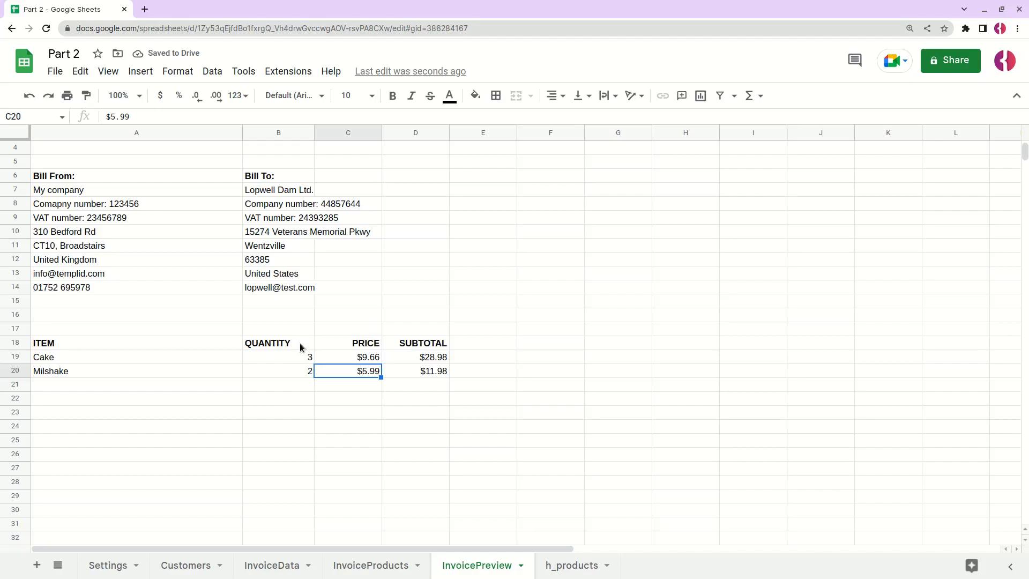
- Align column B of InvoicePreview to the left so the quantities line up with their header
{"action": "left_click", "coordinate": [298, 133]}
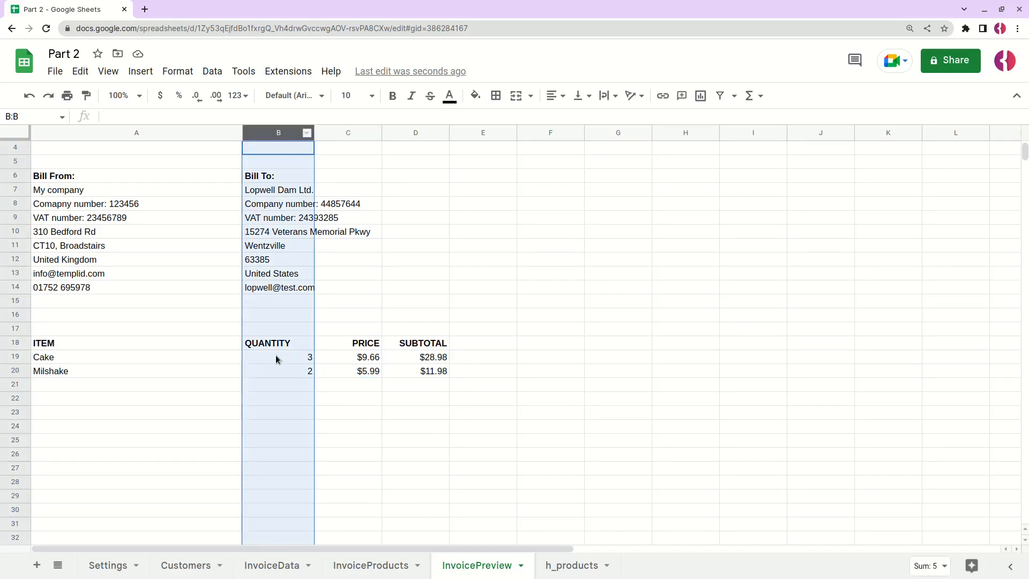
{"action": "left_click", "coordinate": [555, 96]}
{"action": "left_click", "coordinate": [552, 120]}
{"action": "left_click", "coordinate": [296, 359]}
{"action": "key", "text": "Left"}
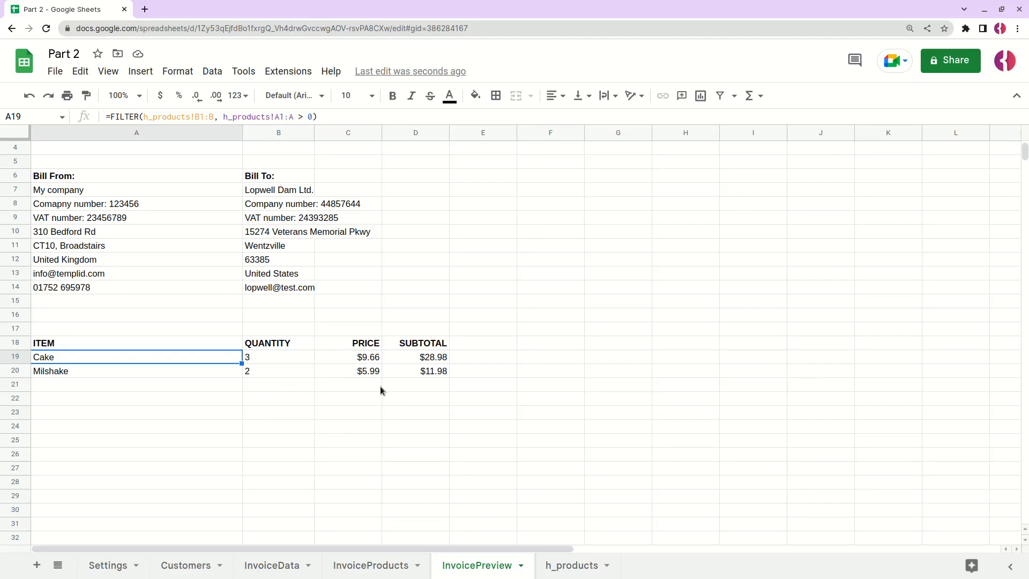
- Enlarge the formula area and wrap the FILTER formula in A19 in curly braces, with a comma after it for a second array element
{"action": "left_click_drag", "start_coordinate": [361, 125], "coordinate": [369, 188]}
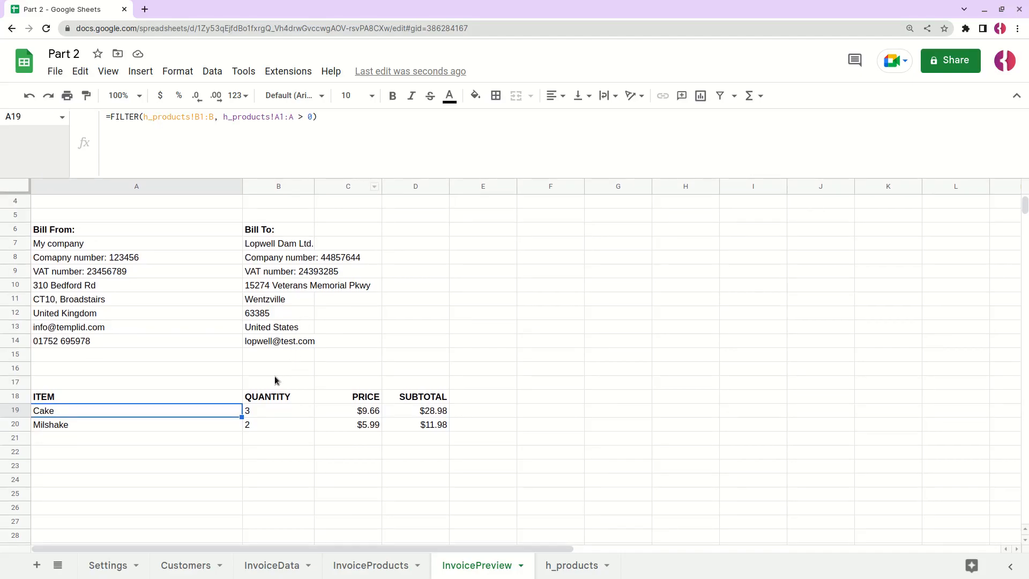
{"action": "left_click", "coordinate": [111, 116]}
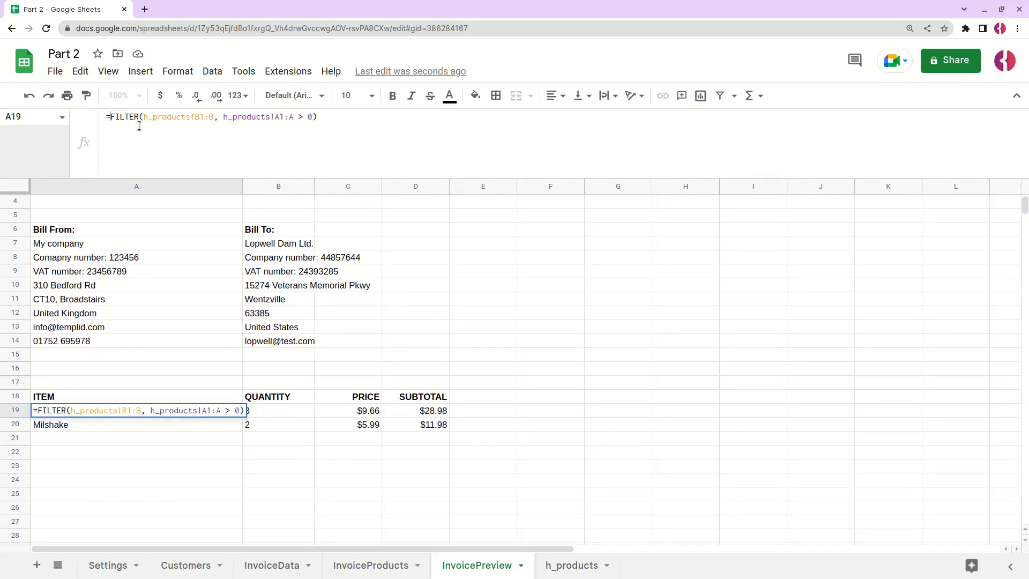
{"action": "type", "text": "{"}
{"action": "key", "text": "End"}
{"action": "type", "text": "}"}
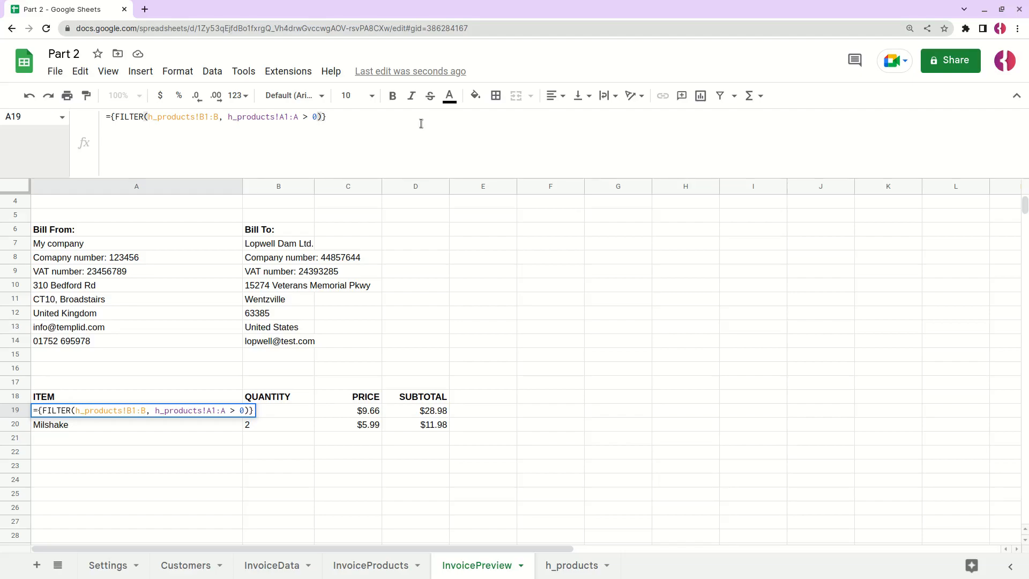
{"action": "type", "text": ","}
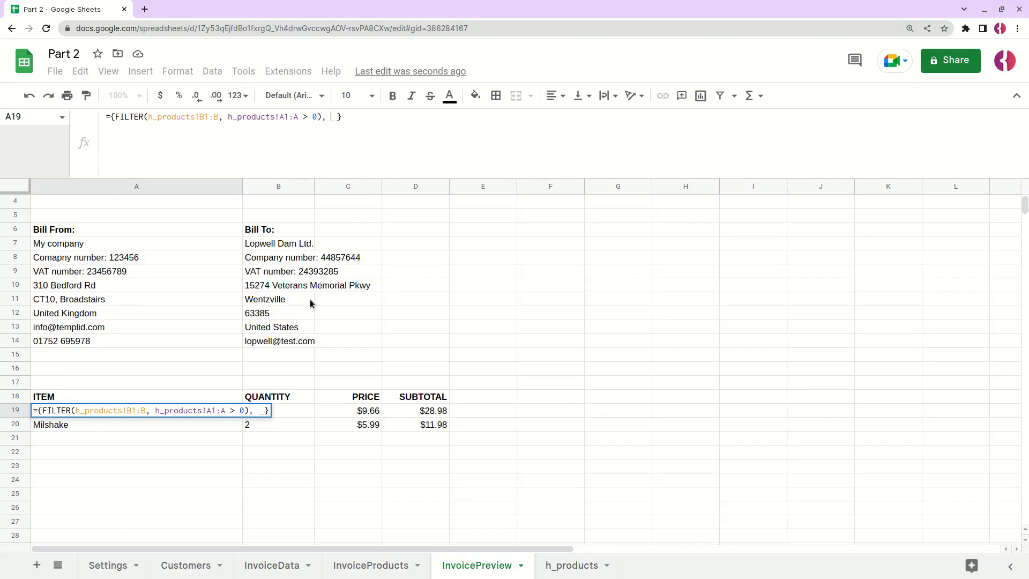
{"action": "key", "text": "Tab"}
- Copy the quantity formula from B19 and paste it after the comma inside the braces of the A19 array formula
{"action": "left_click", "coordinate": [209, 139]}
{"action": "key", "text": "ctrl+a"}
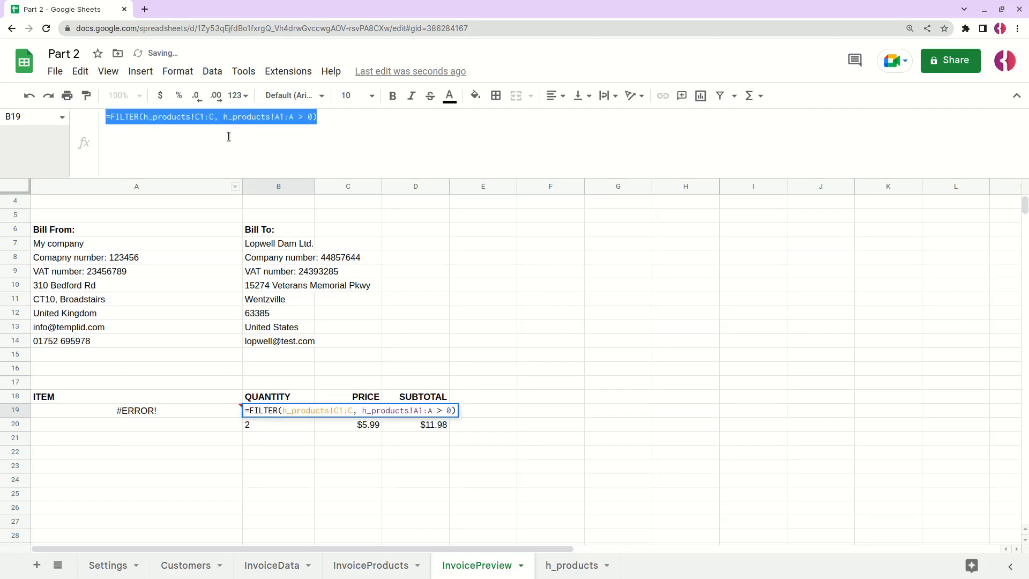
{"action": "key", "text": "ctrl+c"}
{"action": "key", "text": "Escape"}
{"action": "left_click", "coordinate": [139, 409]}
{"action": "left_click", "coordinate": [327, 116]}
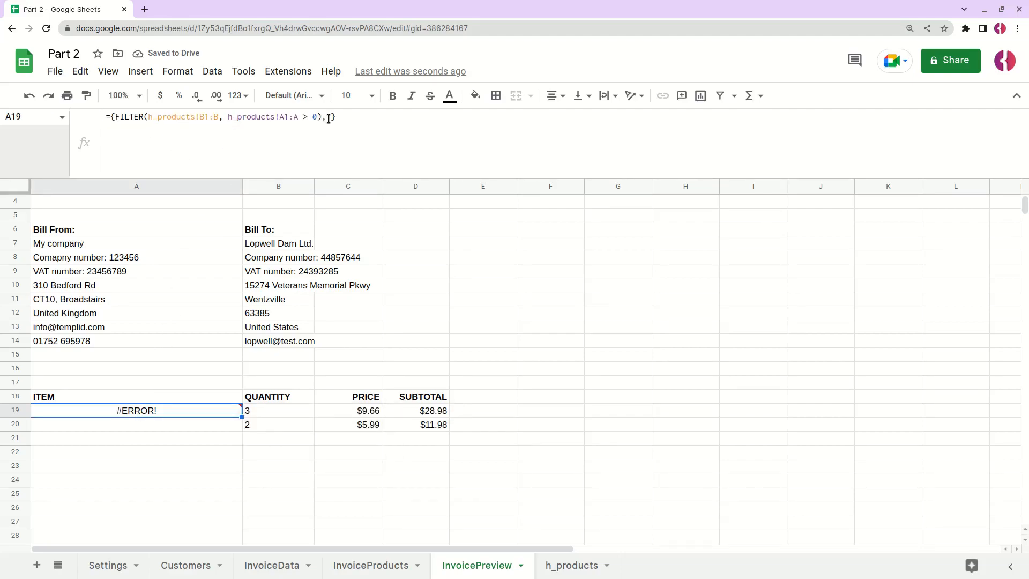
{"action": "key", "text": "ctrl+v"}
{"action": "key", "text": "Return"}
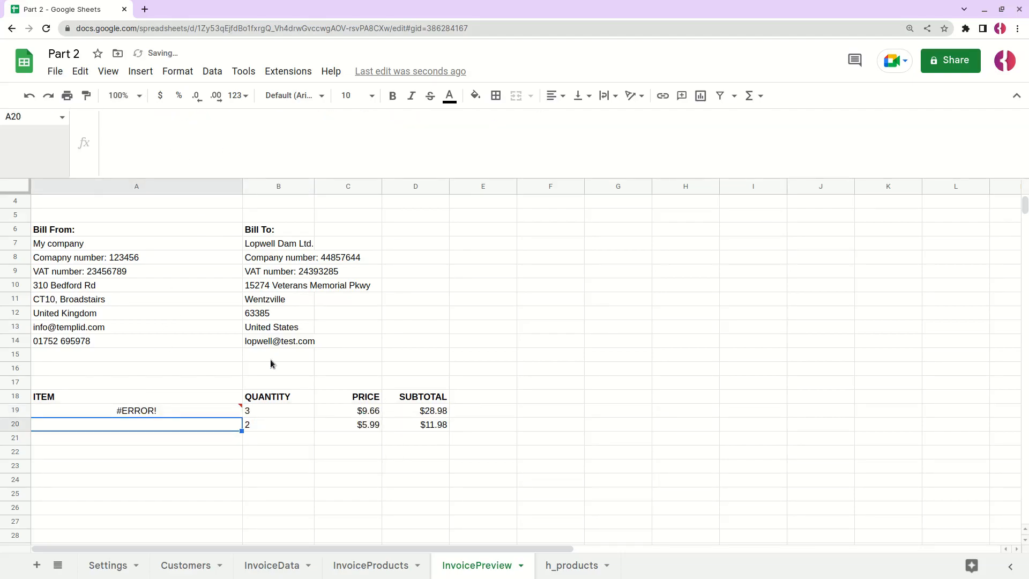
- Clear B19 and remove the extra equals sign before the second FILTER in A19, checking the formula across both cells
{"action": "left_click", "coordinate": [264, 413]}
{"action": "key", "text": "Delete"}
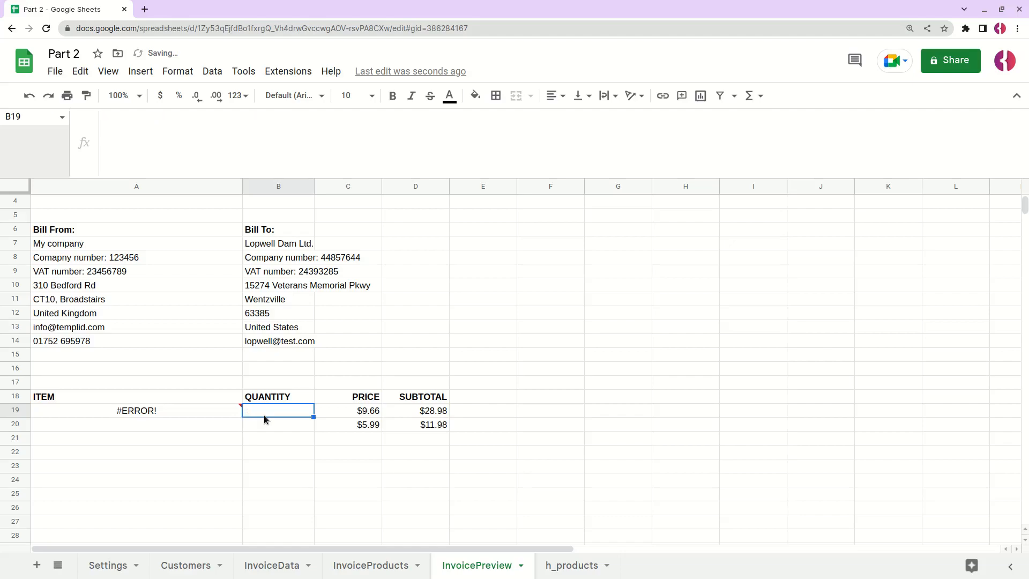
{"action": "left_click", "coordinate": [179, 406]}
{"action": "left_click", "coordinate": [339, 140]}
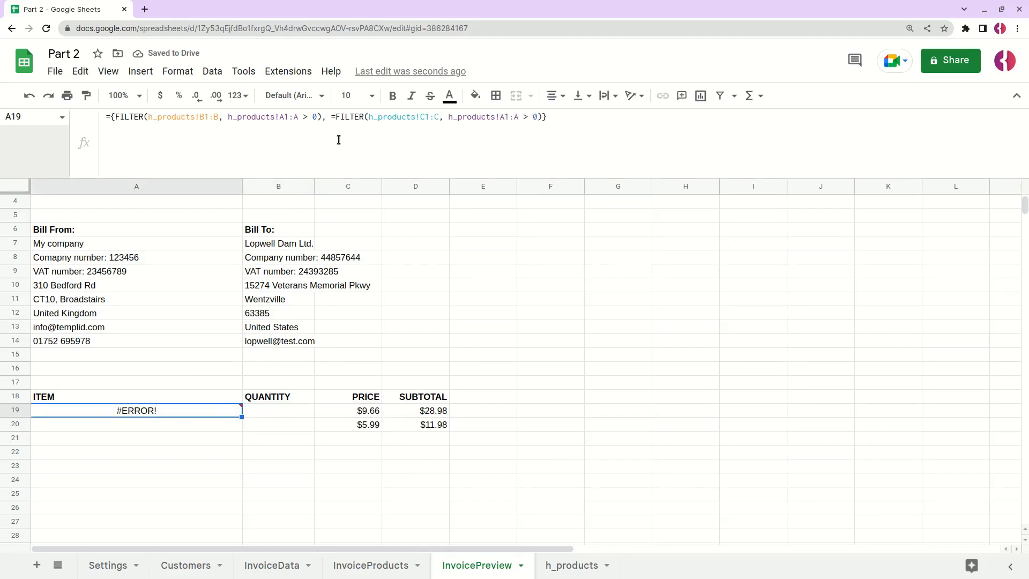
{"action": "key", "text": "BackSpace"}
{"action": "key", "text": "Return"}
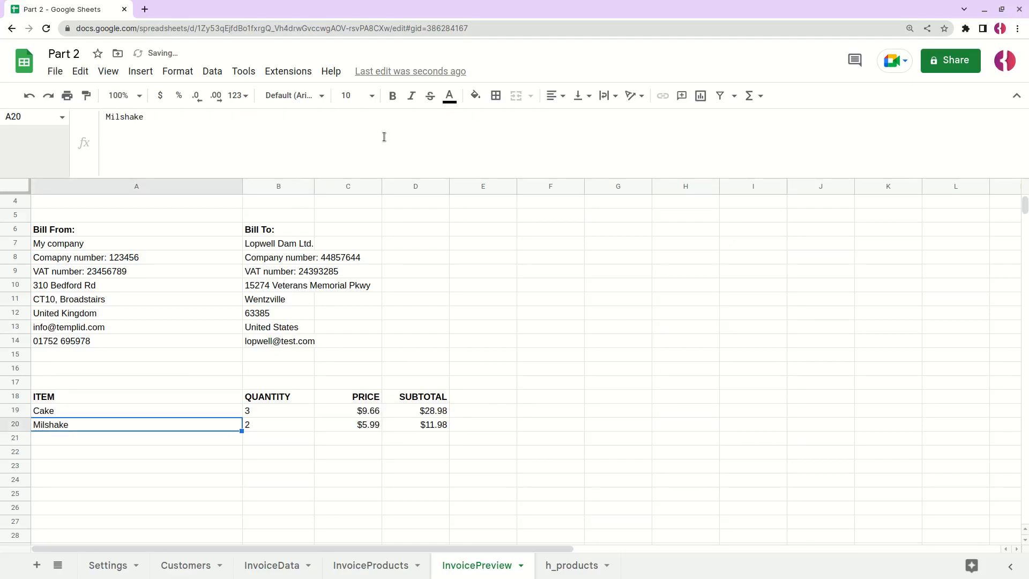
{"action": "left_click", "coordinate": [198, 411]}
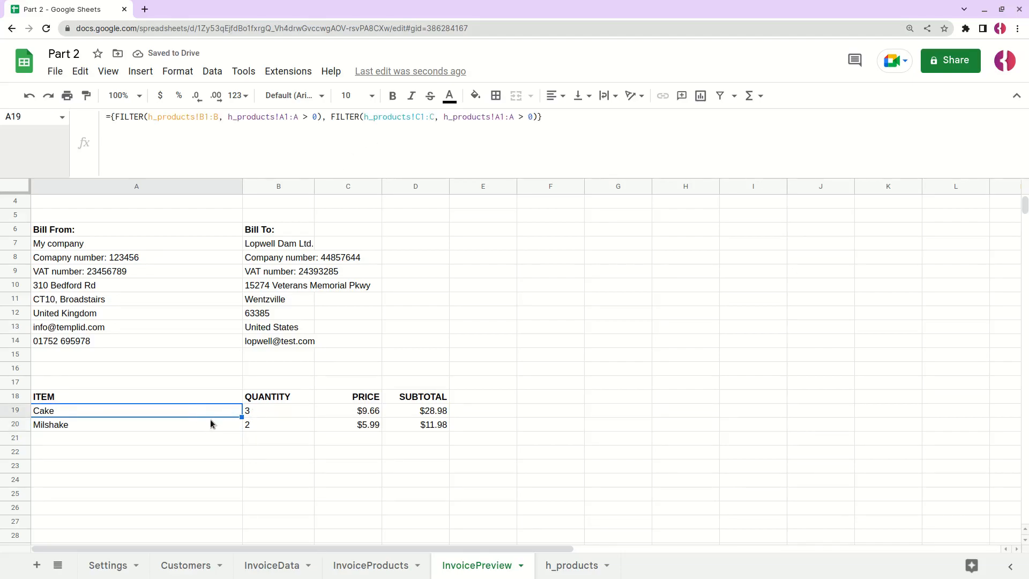
{"action": "left_click", "coordinate": [264, 413]}
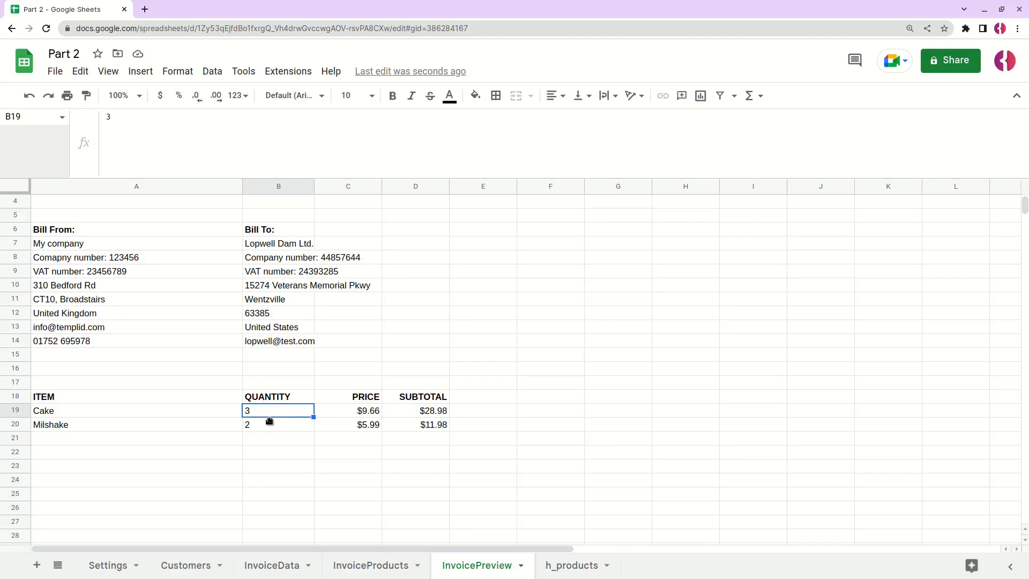
{"action": "left_click", "coordinate": [133, 412]}
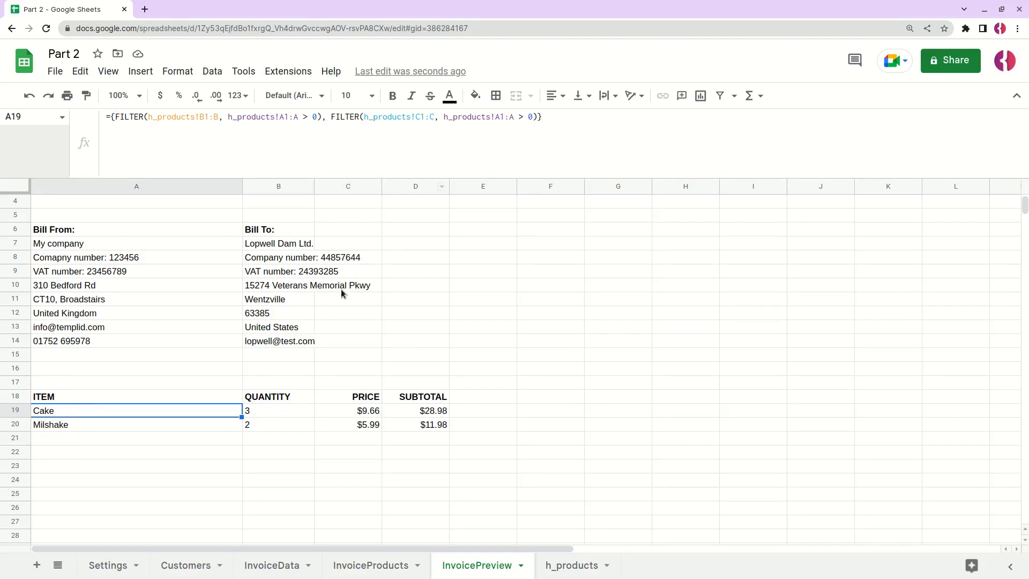
- Cut the price FILTER formula, without its equals sign, out of C19 and leave the cell empty
{"action": "left_click", "coordinate": [354, 412]}
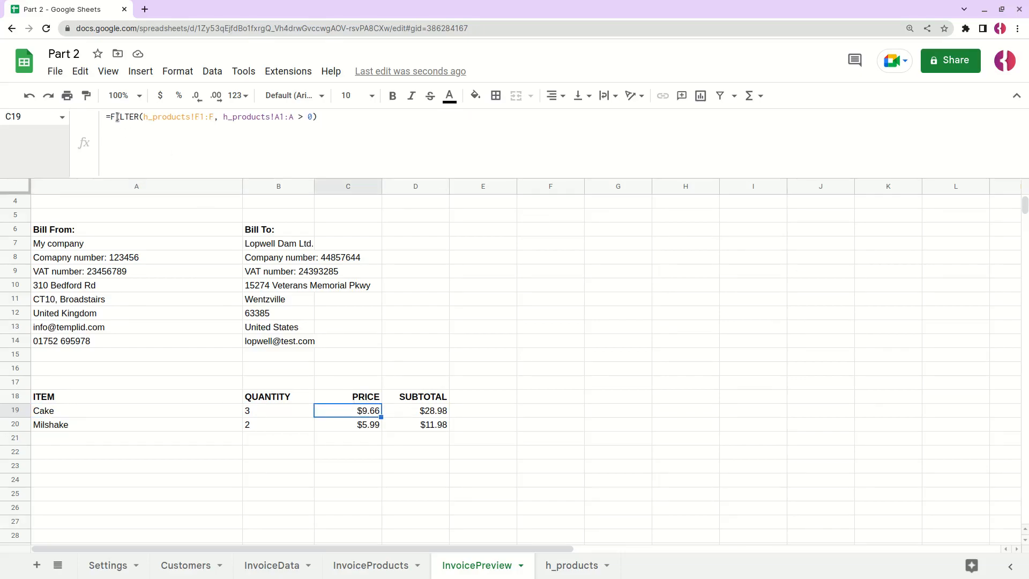
{"action": "left_click_drag", "start_coordinate": [110, 117], "coordinate": [321, 117]}
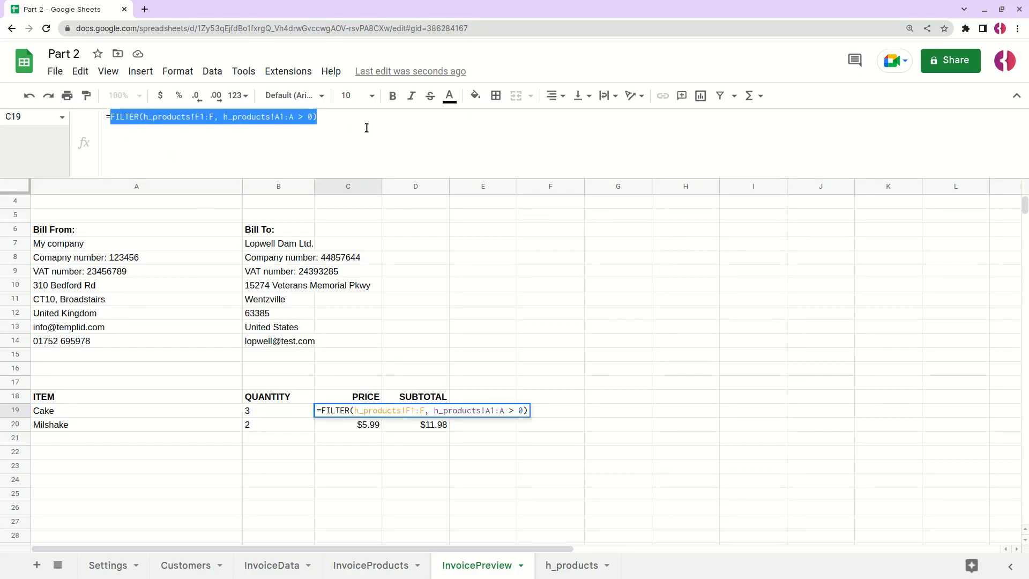
{"action": "key", "text": "BackSpace"}
{"action": "key", "text": "BackSpace"}
{"action": "key", "text": "Return"}
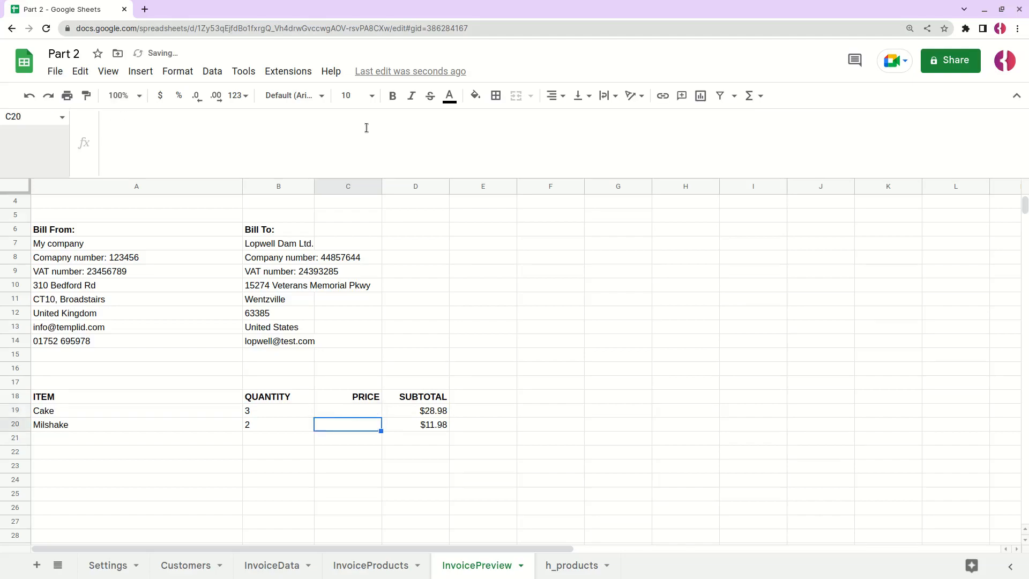
- Paste the price formula after a comma as the third element inside the braces of the A19 array formula
{"action": "left_click", "coordinate": [177, 410]}
{"action": "left_click", "coordinate": [499, 141]}
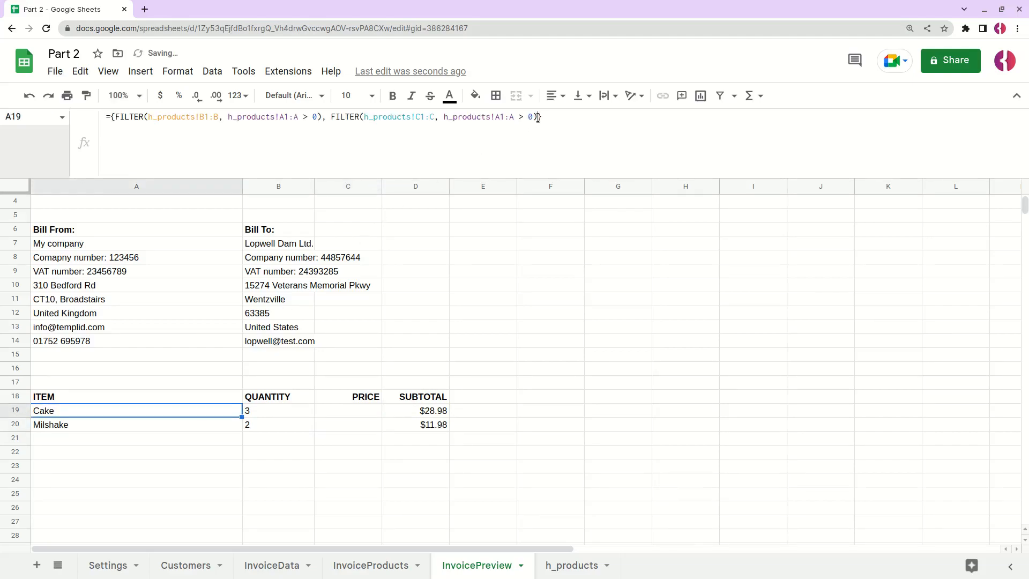
{"action": "type", "text": ","}
{"action": "key", "text": "ctrl+v"}
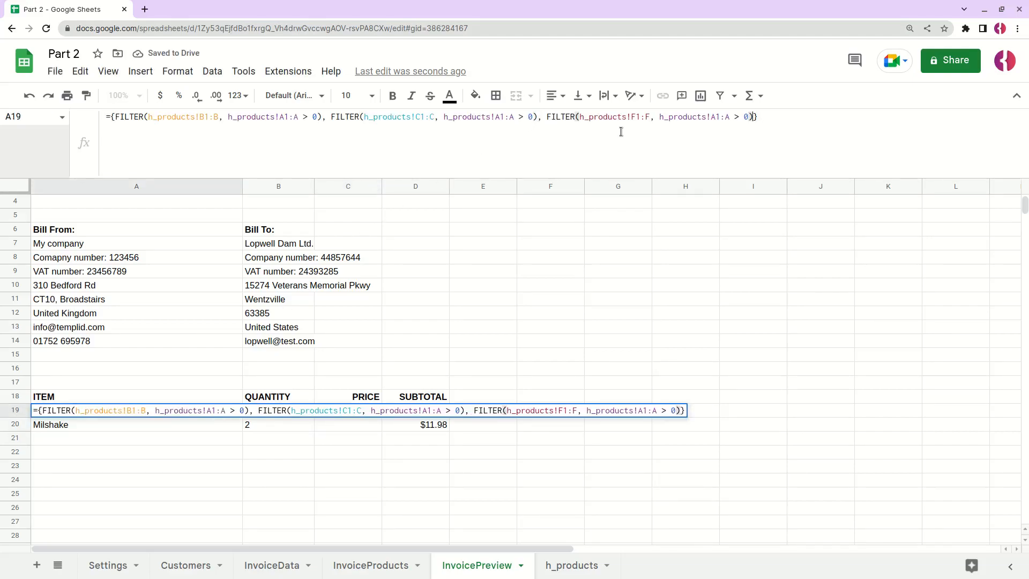
{"action": "key", "text": "Return"}
{"action": "left_click", "coordinate": [375, 417]}
- Copy the subtotal FILTER formula from D19 without its equals sign
{"action": "left_click", "coordinate": [403, 414]}
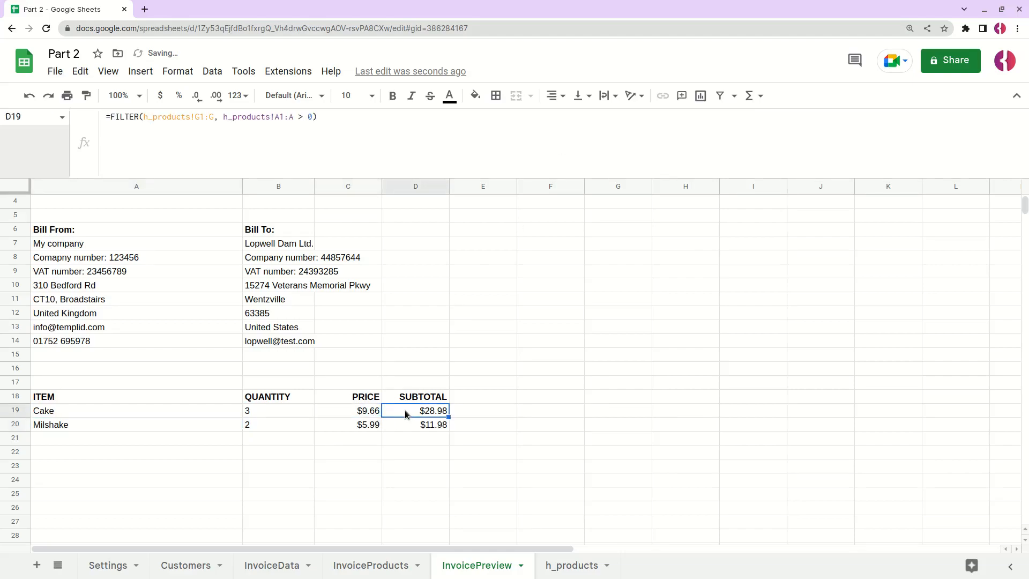
{"action": "left_click_drag", "start_coordinate": [203, 138], "coordinate": [110, 117]}
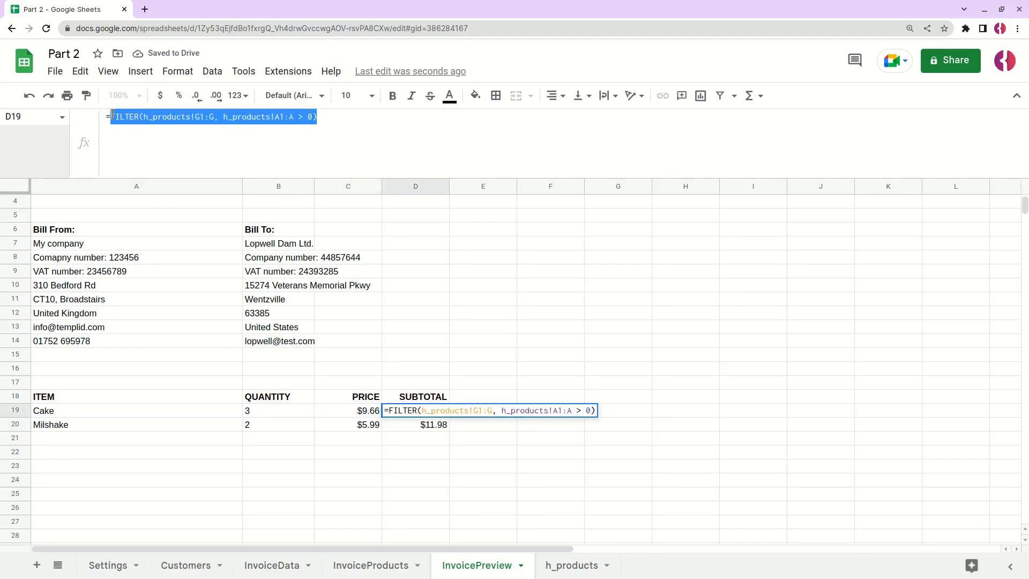
{"action": "key", "text": "Return"}
- Add the subtotal formula after a comma as the fourth element of the A19 array and clear the old formula from D19
{"action": "left_click", "coordinate": [67, 410]}
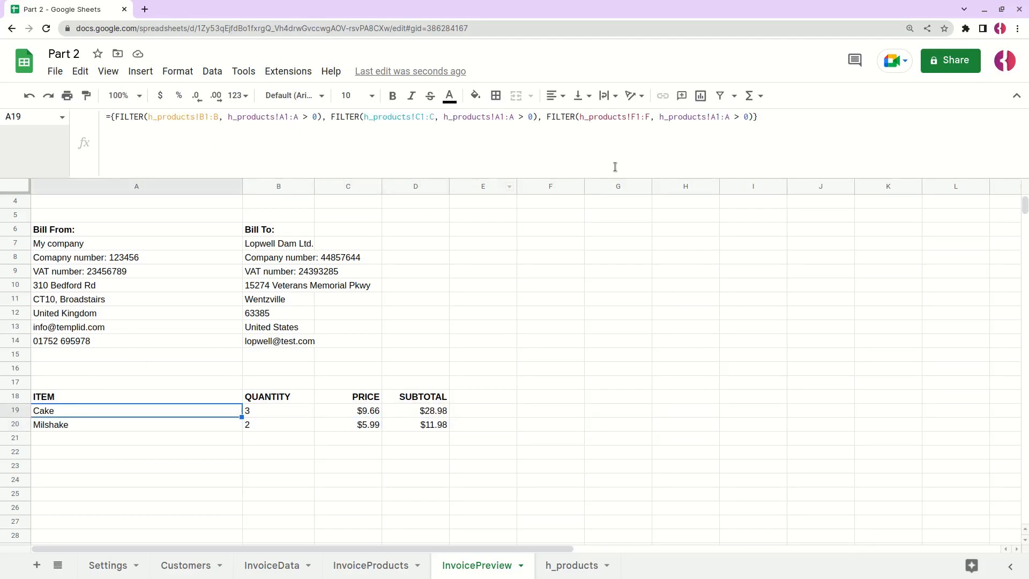
{"action": "left_click", "coordinate": [755, 116]}
{"action": "type", "text": ","}
{"action": "key", "text": "ctrl+v"}
{"action": "key", "text": "Return"}
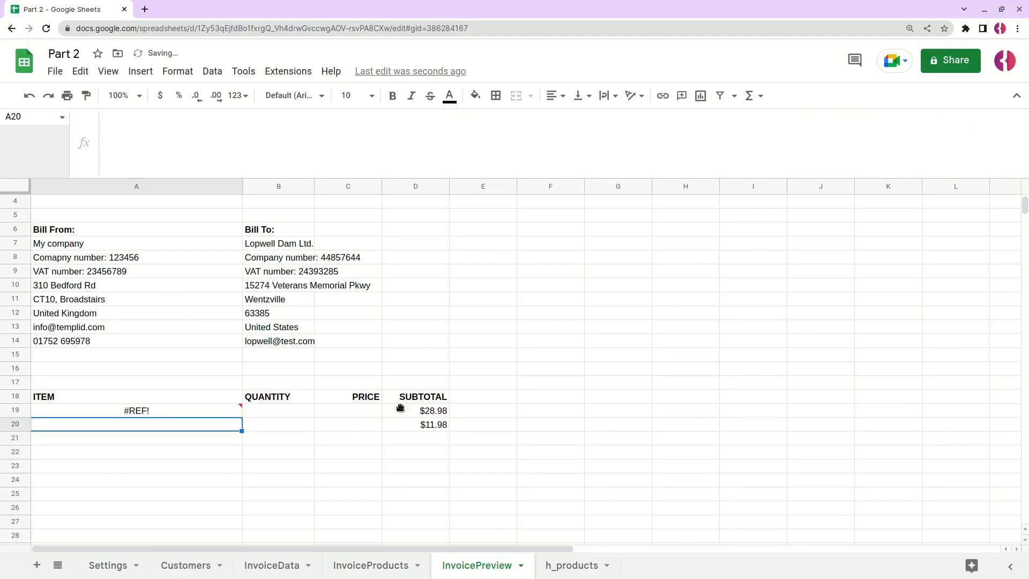
{"action": "left_click", "coordinate": [415, 414]}
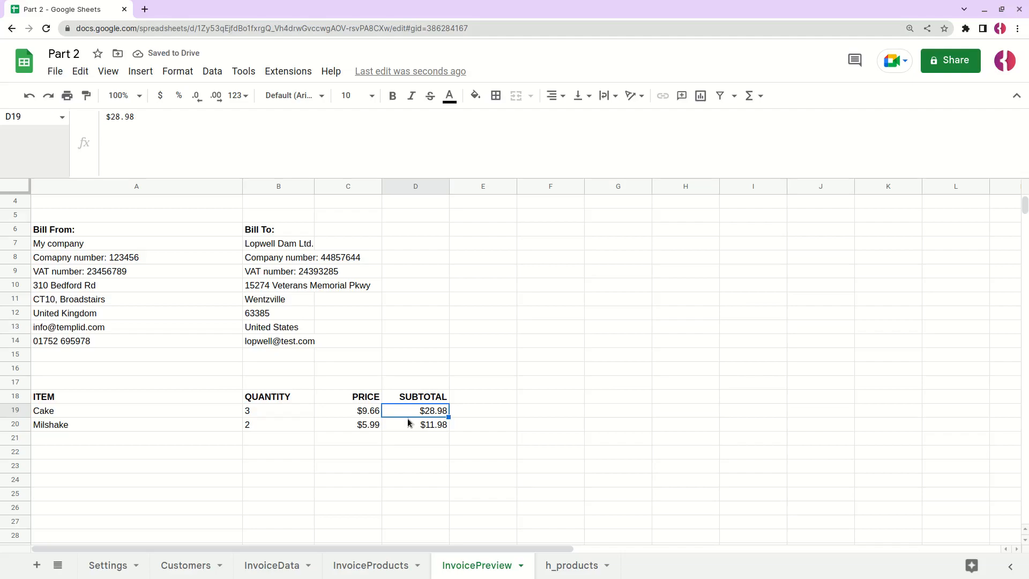
{"action": "left_click", "coordinate": [165, 409]}
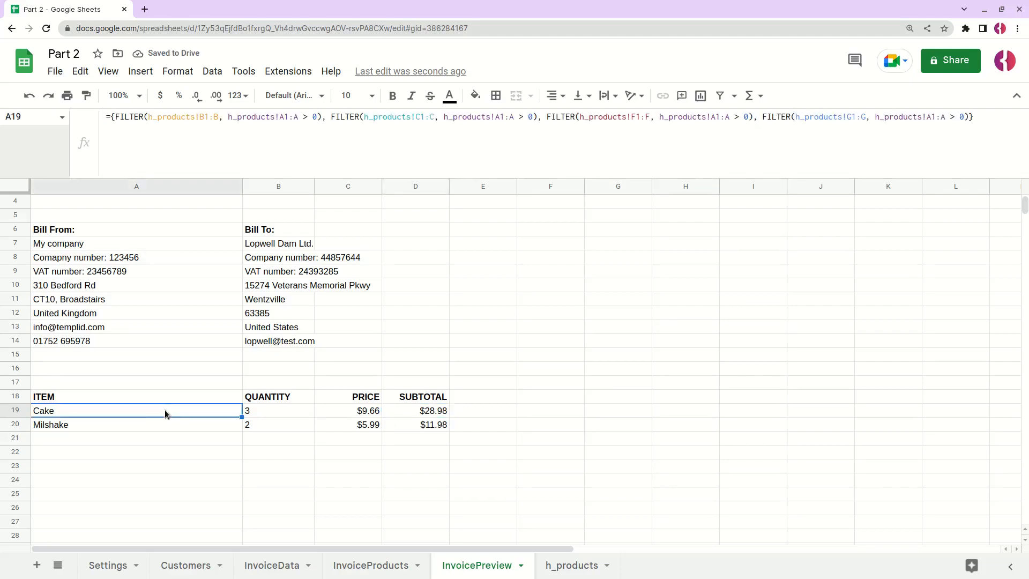
- Wrap the A19 array in an outer pair of curly braces, with the inner FILTER array on its own line
{"action": "left_click", "coordinate": [154, 425]}
{"action": "left_click", "coordinate": [161, 415]}
{"action": "left_click", "coordinate": [108, 118]}
{"action": "type", "text": "{"}
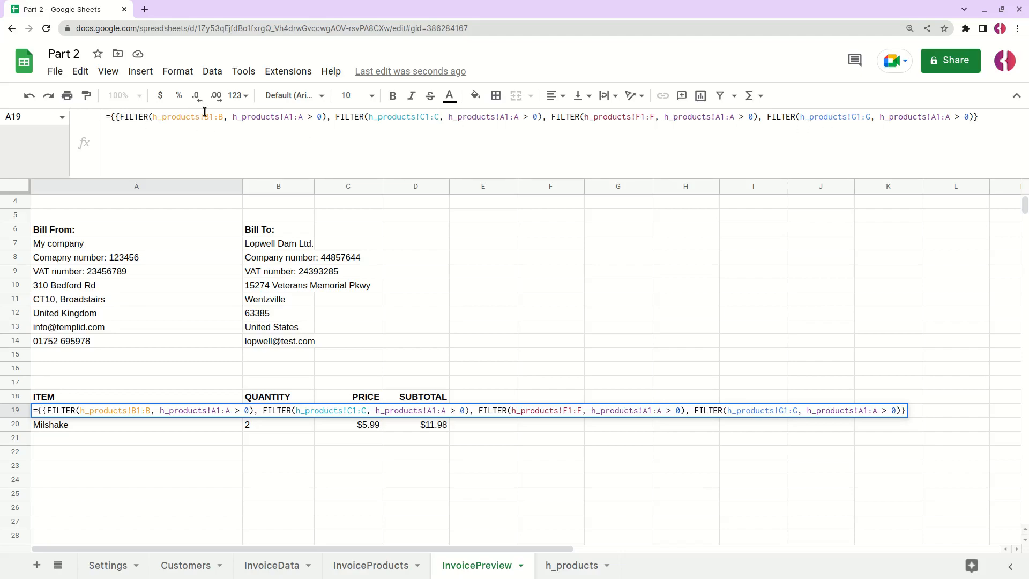
{"action": "key", "text": "ctrl+Return"}
{"action": "left_click", "coordinate": [1011, 137]}
{"action": "type", "text": "}"}
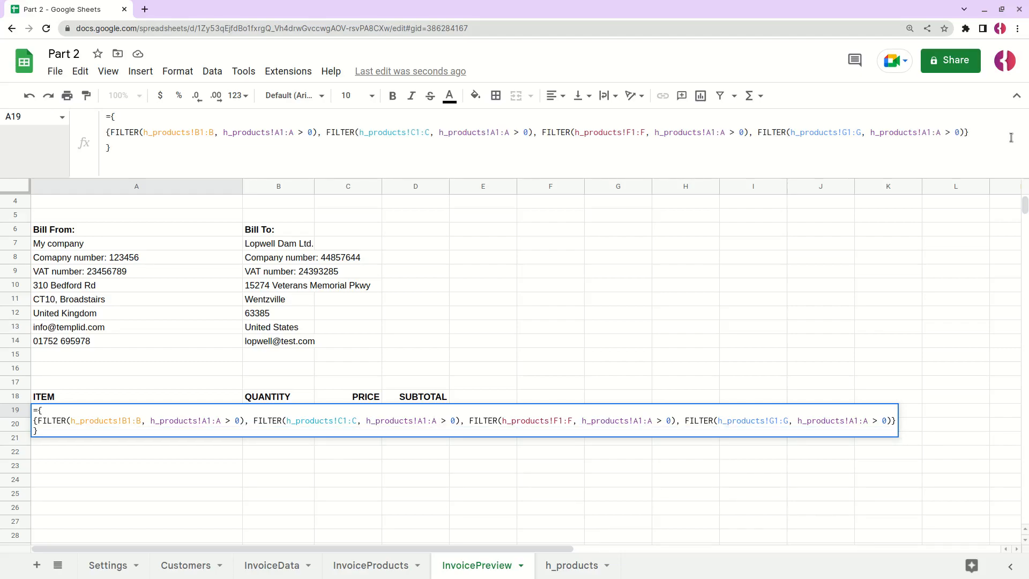
- Add a semicolon after the inner array in A19 and a second row reading "", "ITEMS TOTAL:", "", "0"
{"action": "type", "text": ";"}
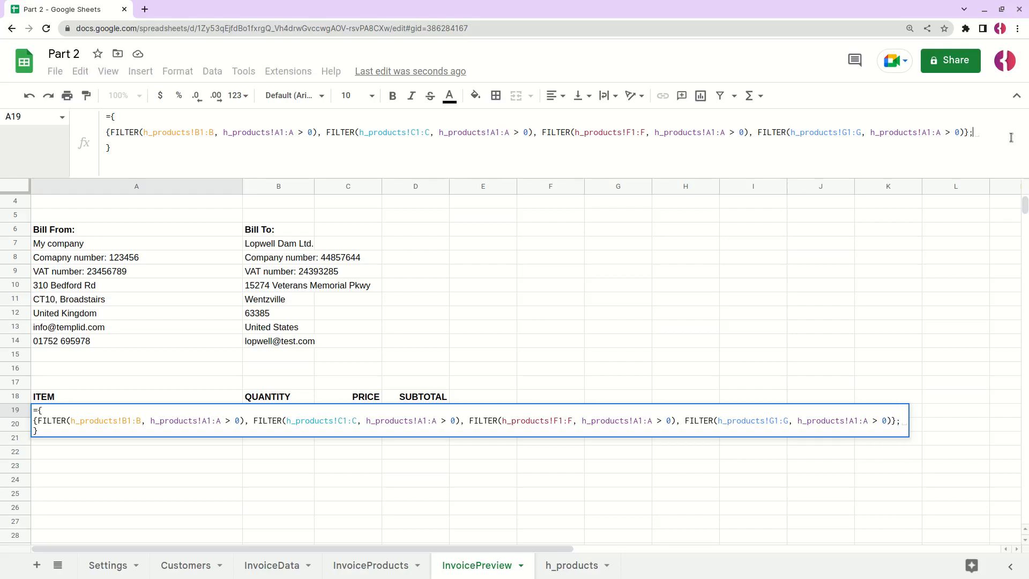
{"action": "key", "text": "shift+Return"}
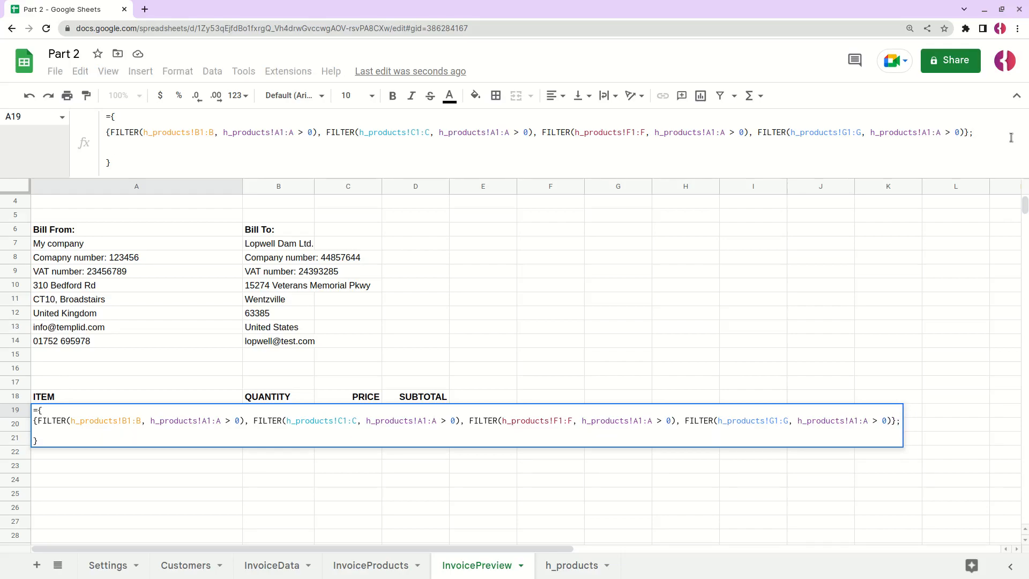
{"action": "type", "text": "\"\""}
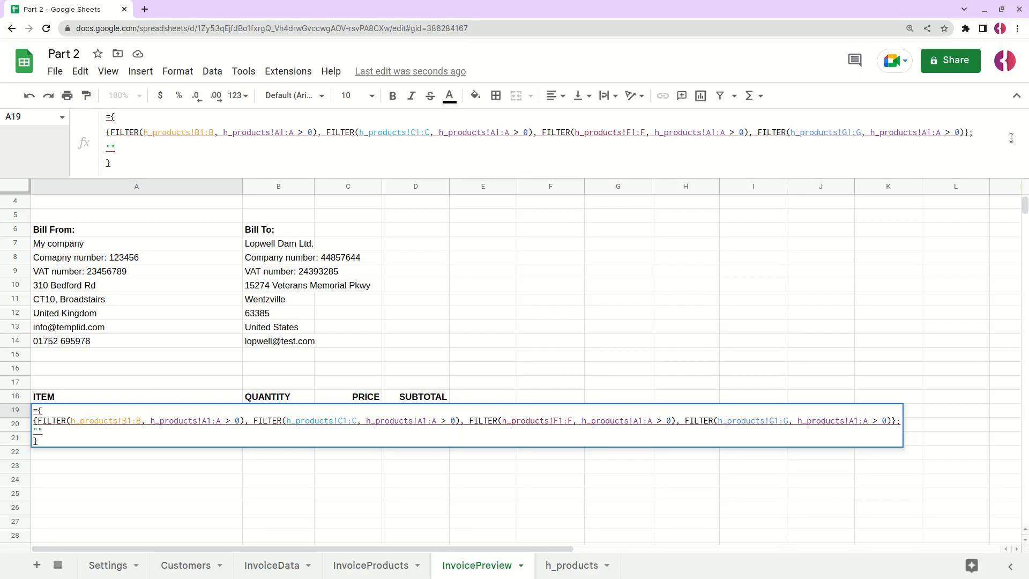
{"action": "type", "text": ", \"\""}
{"action": "type", "text": "ITEMS"}
{"action": "type", "text": " TOTAL:"}
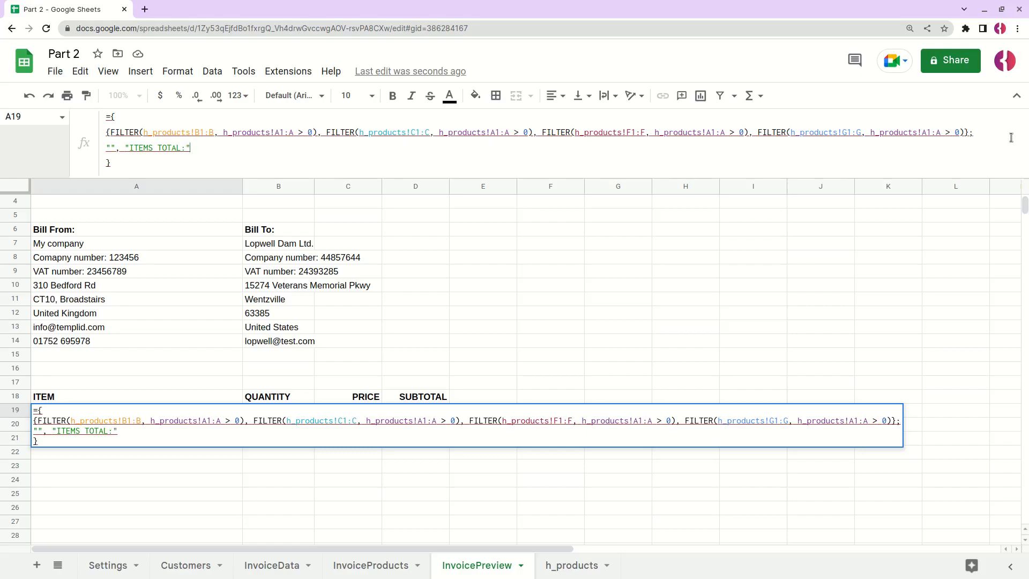
{"action": "type", "text": ", \"\", \"\""}
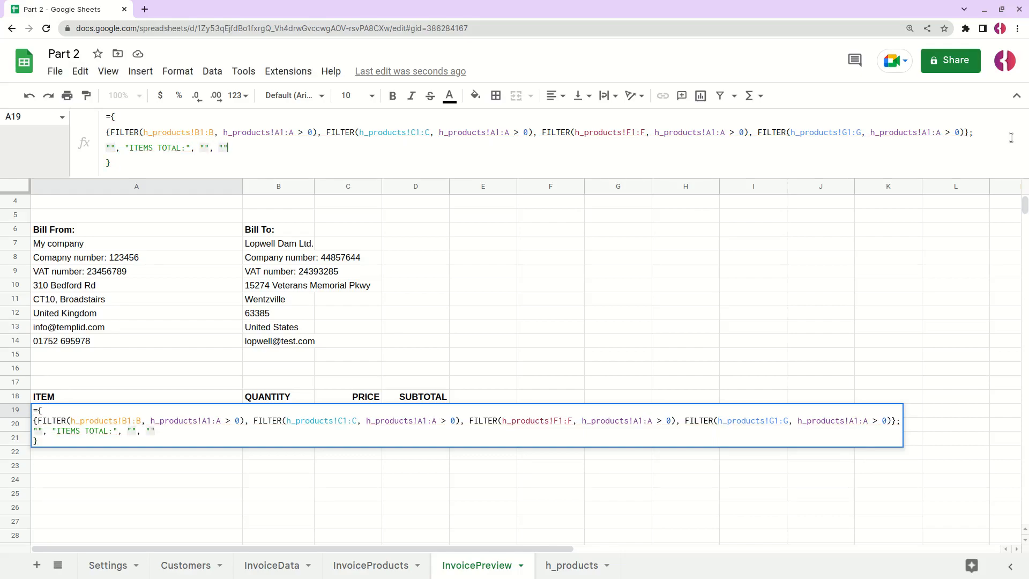
{"action": "key", "text": "Return"}
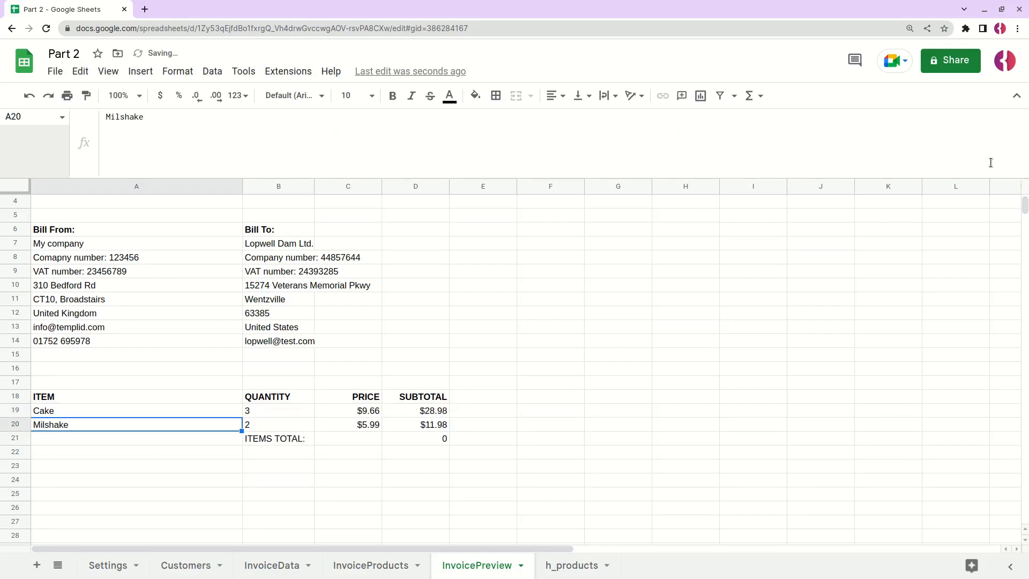
{"action": "left_click", "coordinate": [297, 437]}
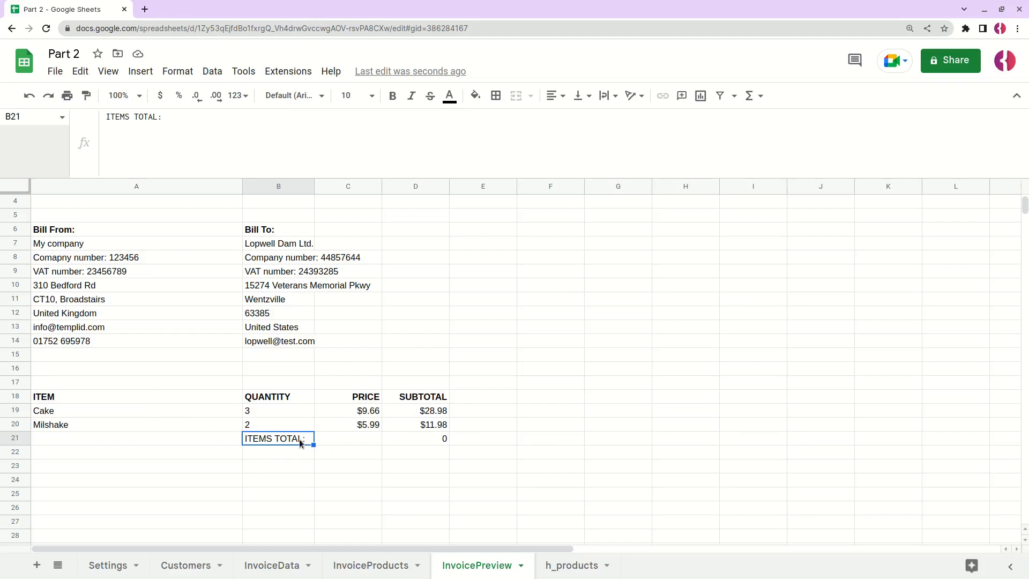
- Set invoice_number in InvoiceData to 1 and return to InvoicePreview
{"action": "left_click", "coordinate": [370, 569]}
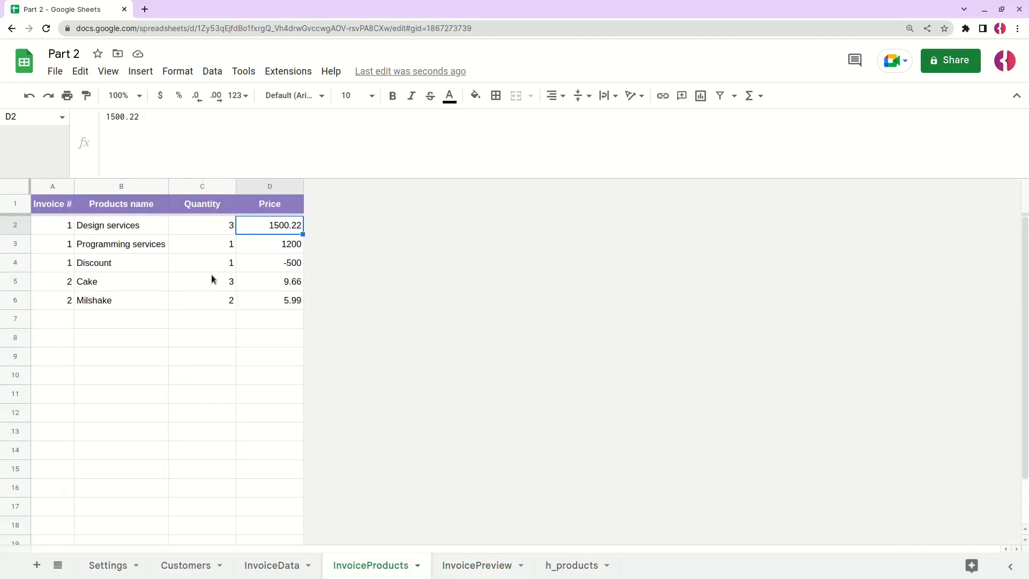
{"action": "left_click", "coordinate": [268, 565]}
{"action": "key", "text": "Up"}
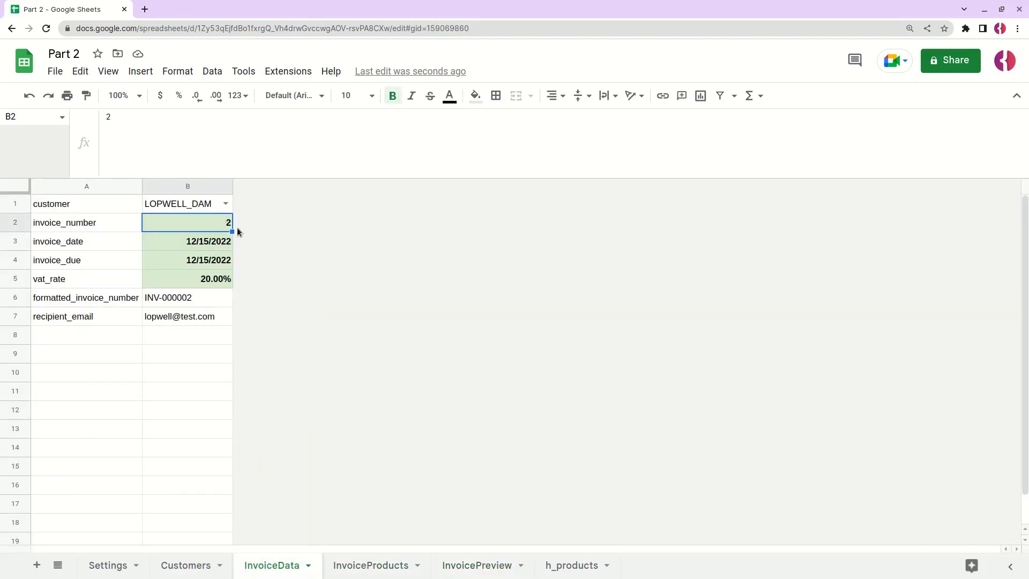
{"action": "type", "text": "1"}
{"action": "key", "text": "Return"}
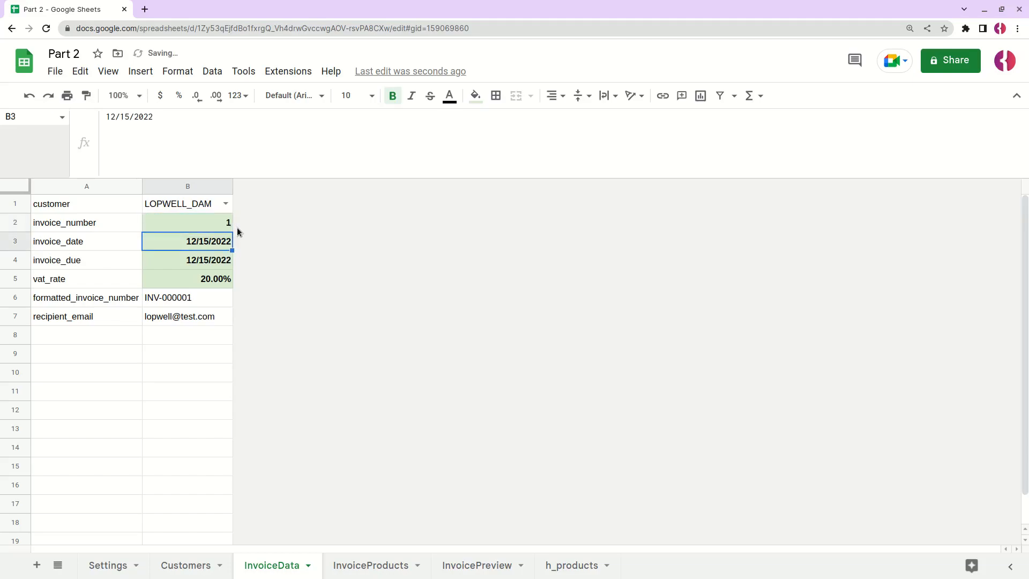
{"action": "left_click", "coordinate": [493, 567]}
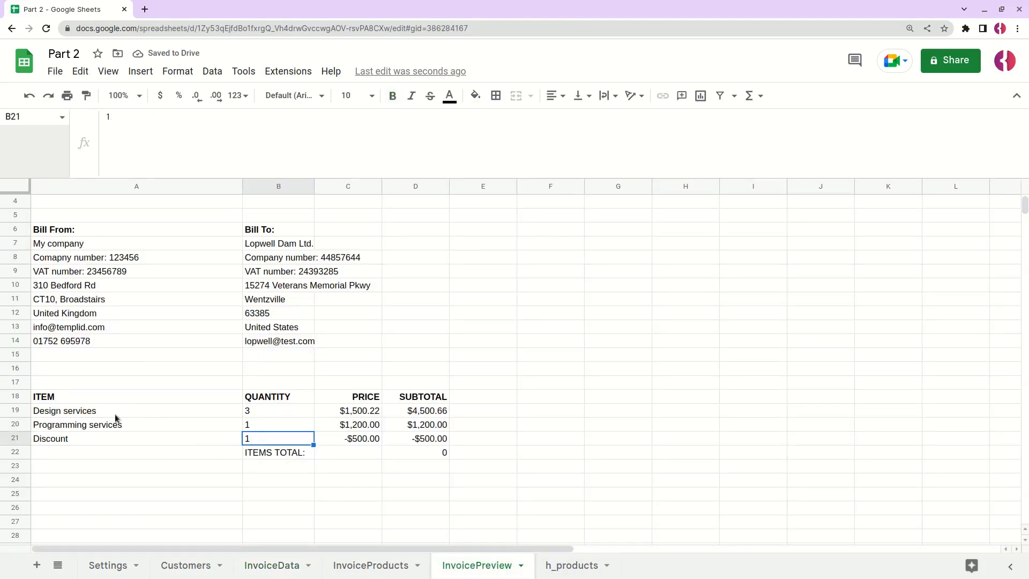
- Examine the item rows and the ITEMS TOTAL row in InvoicePreview, and the formatted total formula in I1 of h_products
{"action": "left_click_drag", "start_coordinate": [94, 416], "coordinate": [424, 441]}
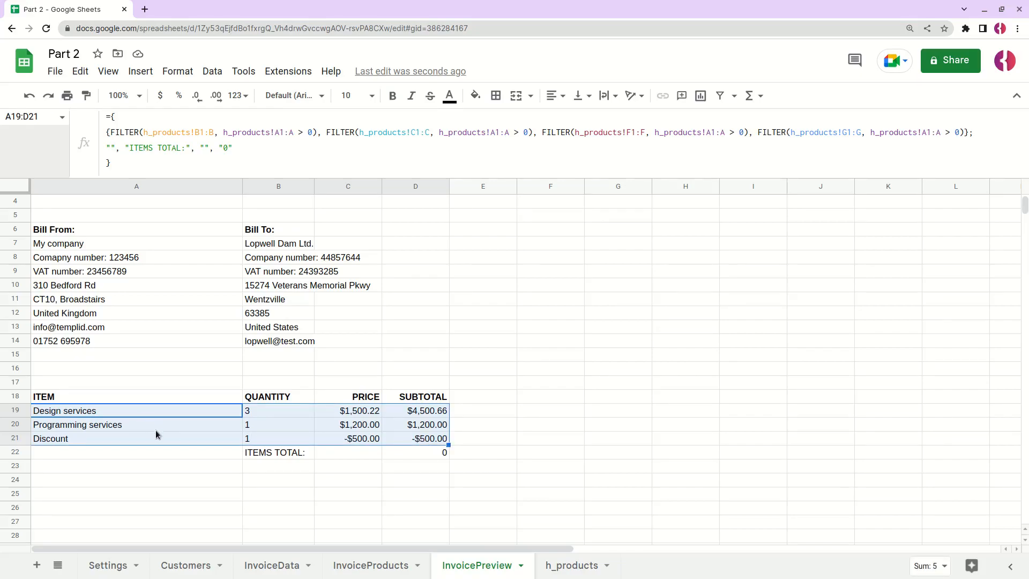
{"action": "left_click", "coordinate": [21, 410]}
{"action": "left_click_drag", "start_coordinate": [22, 426], "coordinate": [62, 439]}
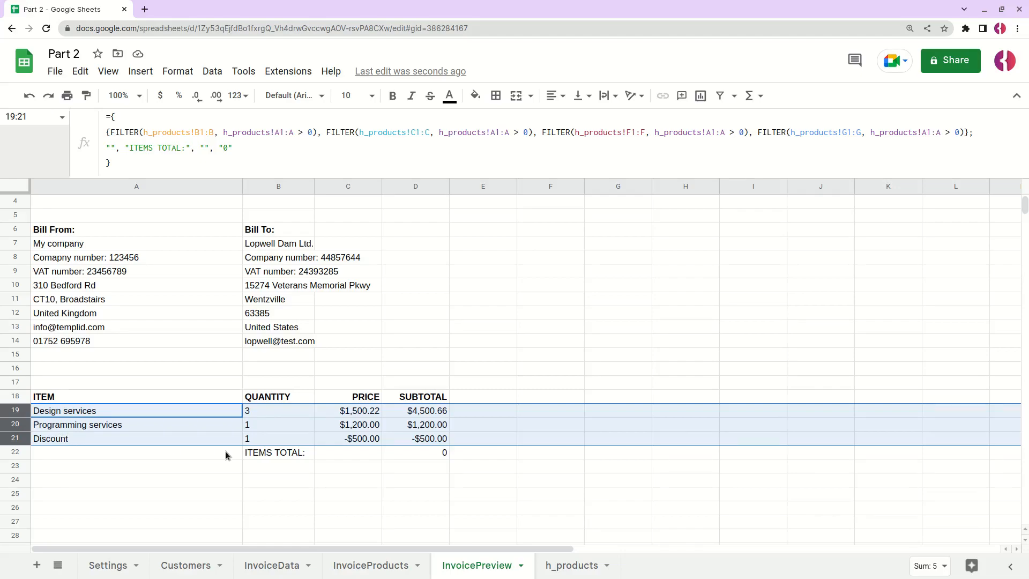
{"action": "left_click", "coordinate": [263, 454]}
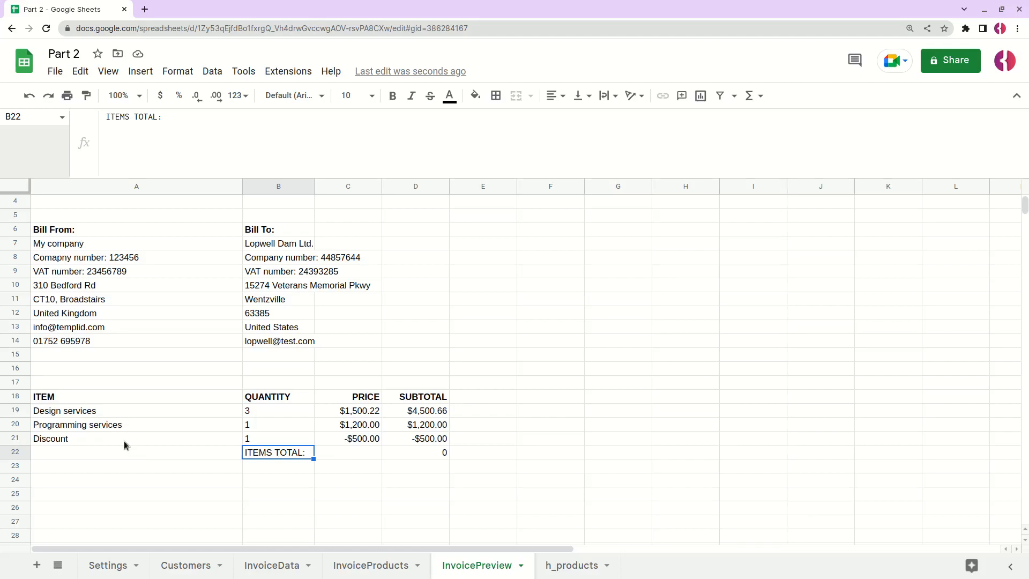
{"action": "left_click", "coordinate": [430, 451]}
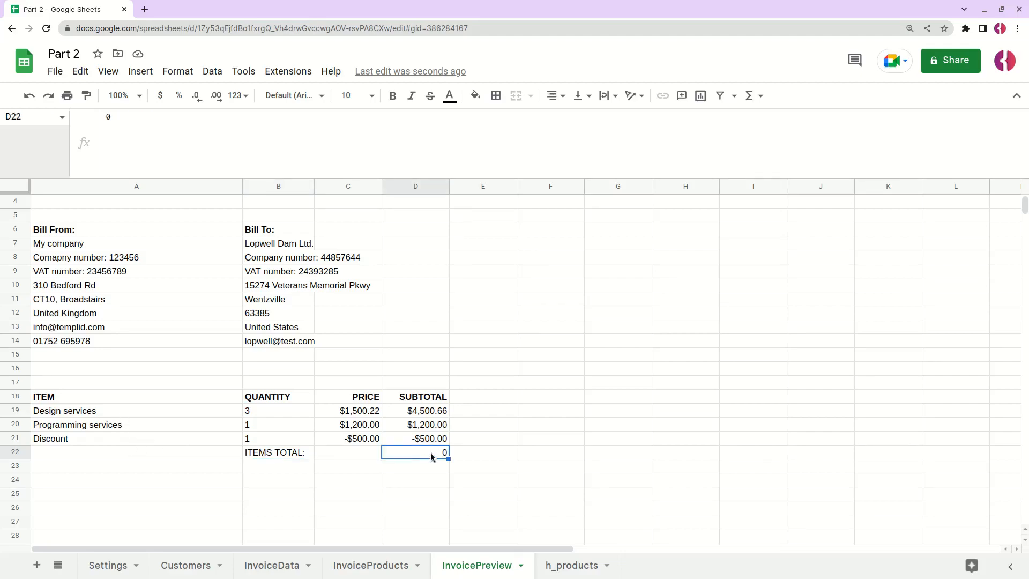
{"action": "left_click", "coordinate": [554, 565]}
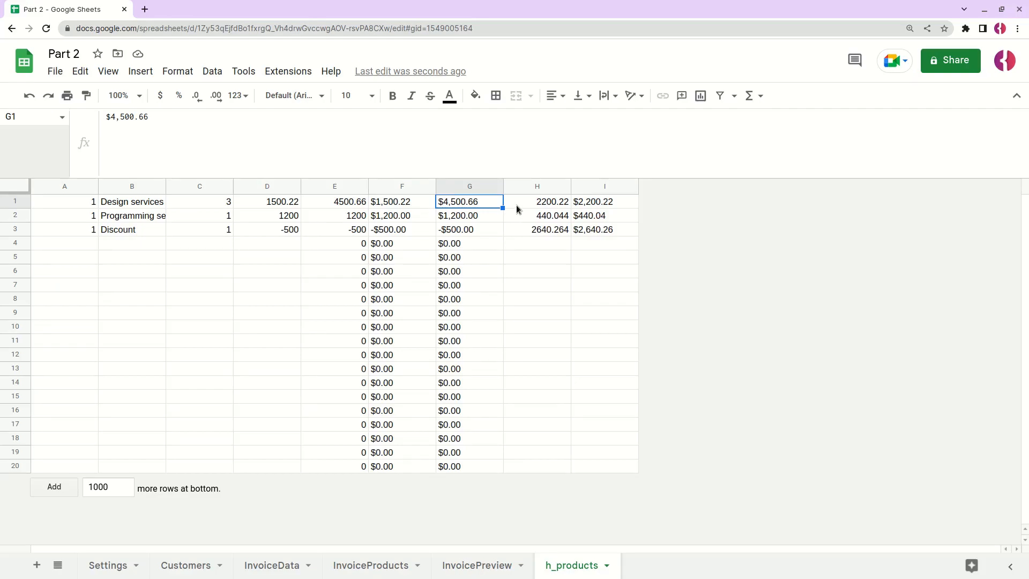
{"action": "left_click", "coordinate": [587, 201]}
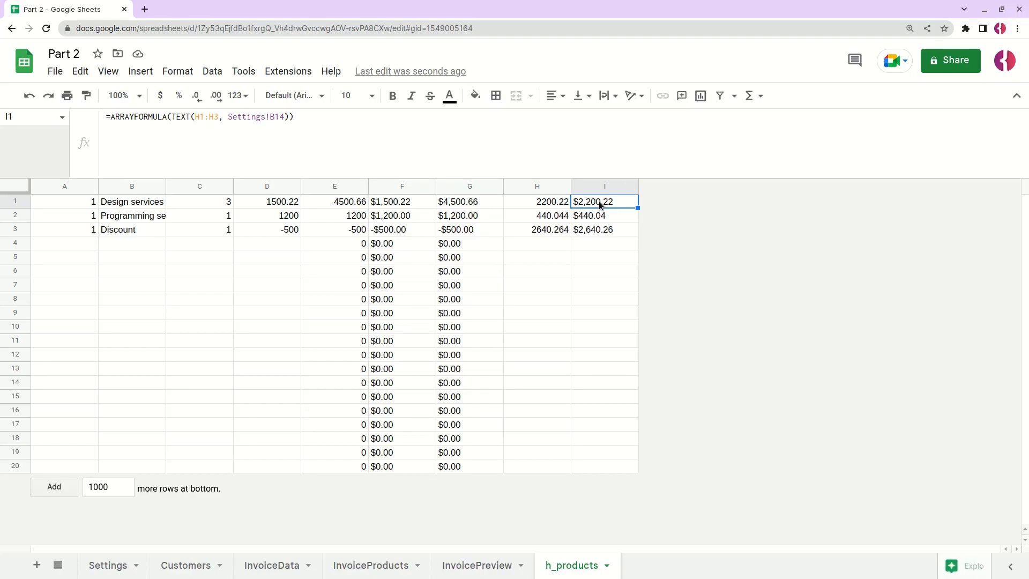
- Set invoice_number in InvoiceData to 2 and return to InvoicePreview
{"action": "left_click", "coordinate": [293, 566]}
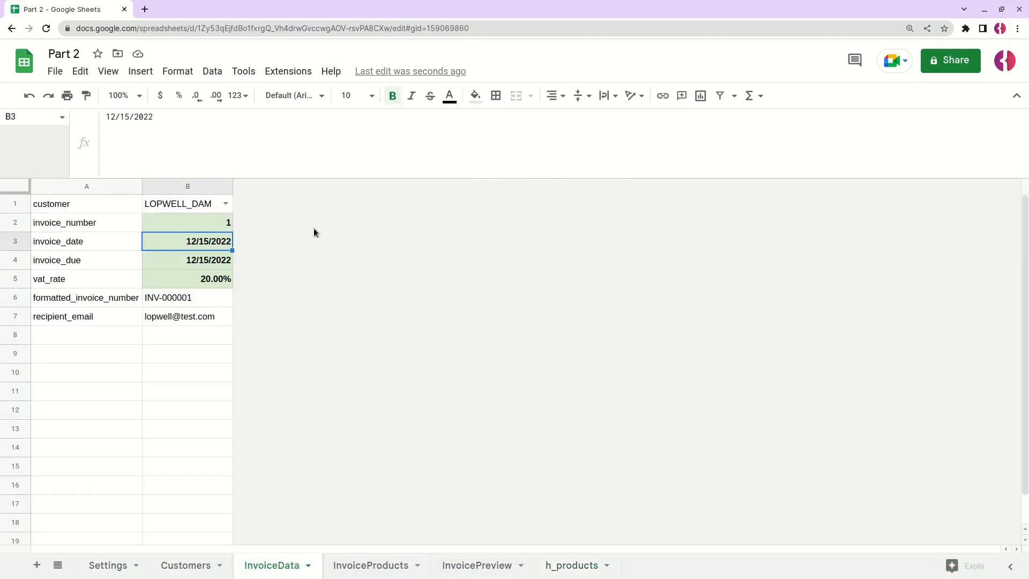
{"action": "left_click", "coordinate": [222, 220]}
{"action": "type", "text": "2"}
{"action": "key", "text": "Return"}
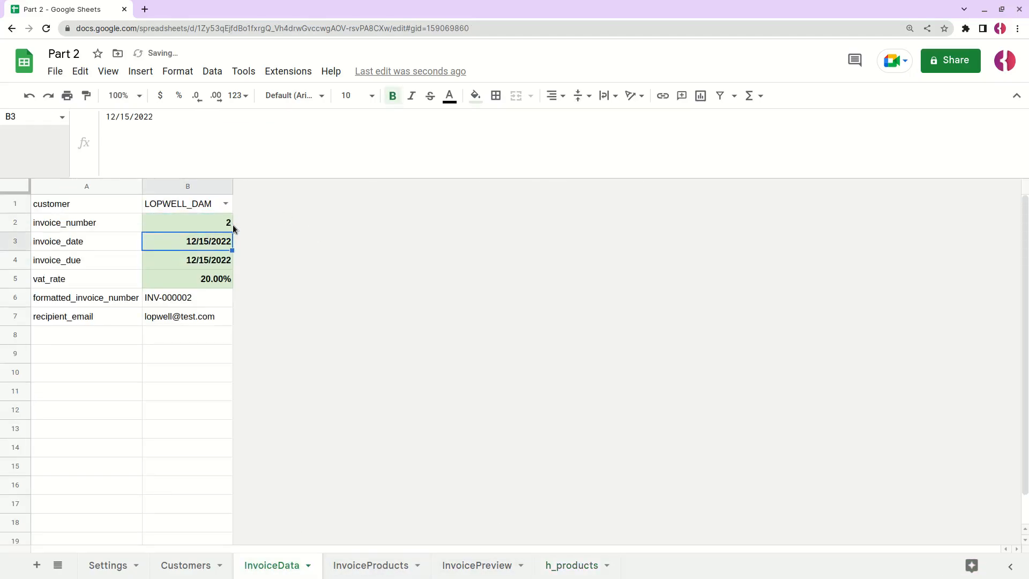
{"action": "left_click", "coordinate": [465, 567]}
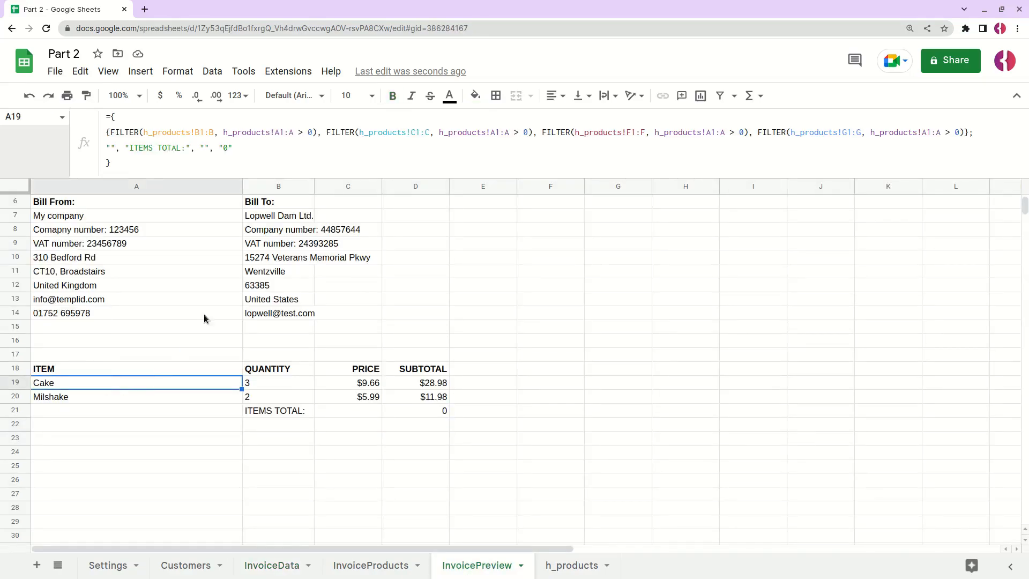
- Replace the "0" placeholder in the ITEMS TOTAL row of the A19 formula with h_products!I1
{"action": "left_click", "coordinate": [226, 155]}
{"action": "key", "text": "BackSpace"}
{"action": "key", "text": "BackSpace"}
{"action": "key", "text": "BackSpace"}
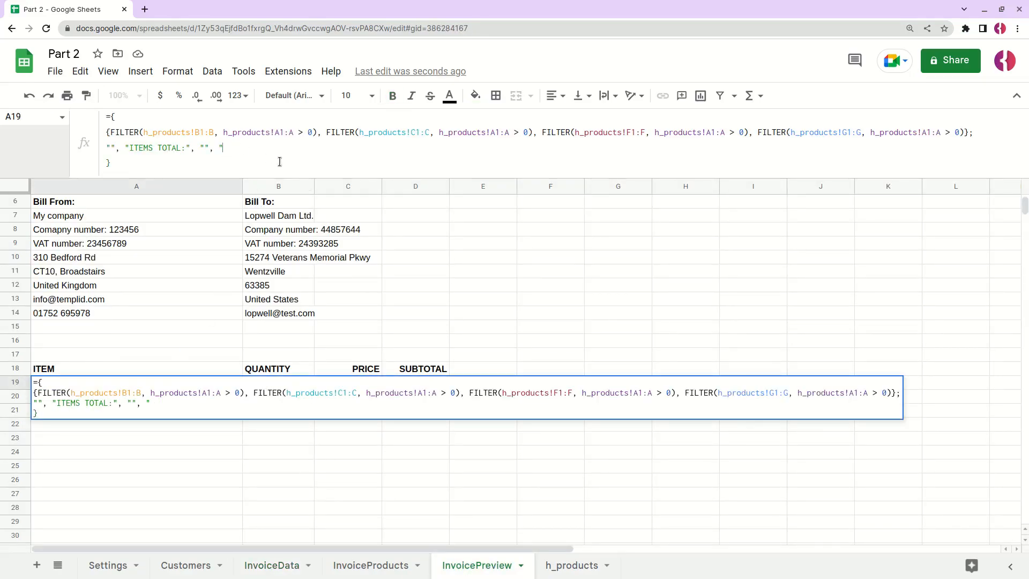
{"action": "type", "text": "h_products!I1"}
{"action": "key", "text": "Return"}
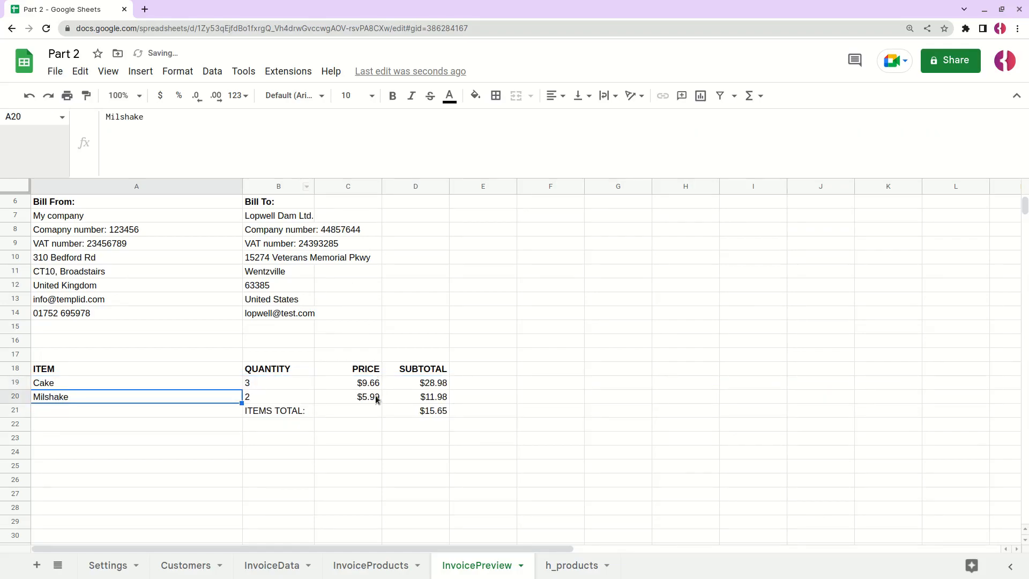
- Check the ITEMS TOTAL amount in InvoicePreview against the item subtotals and the totals in h_products
{"action": "left_click", "coordinate": [435, 411]}
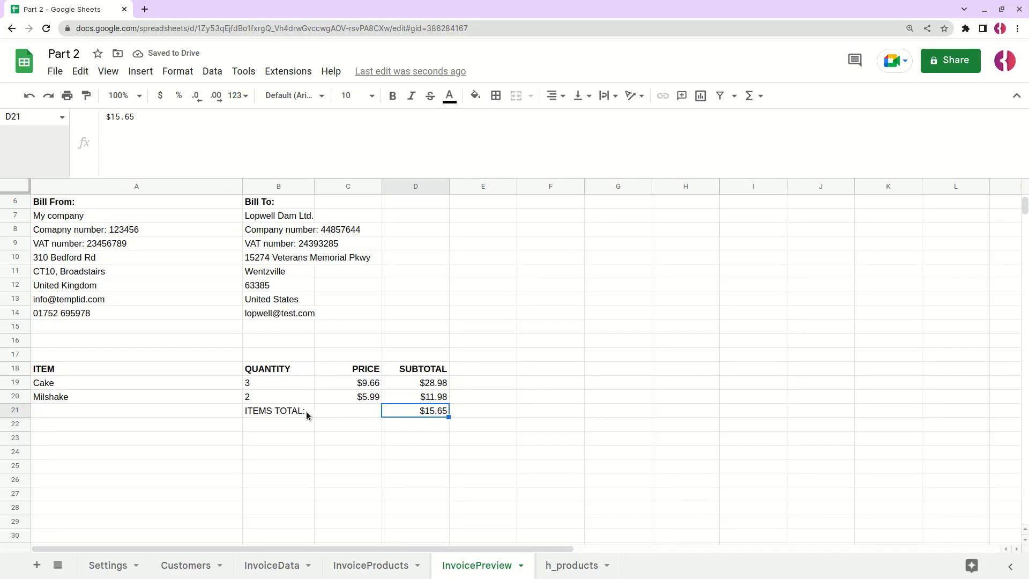
{"action": "left_click", "coordinate": [572, 565]}
{"action": "left_click", "coordinate": [477, 565]}
{"action": "left_click", "coordinate": [411, 396]}
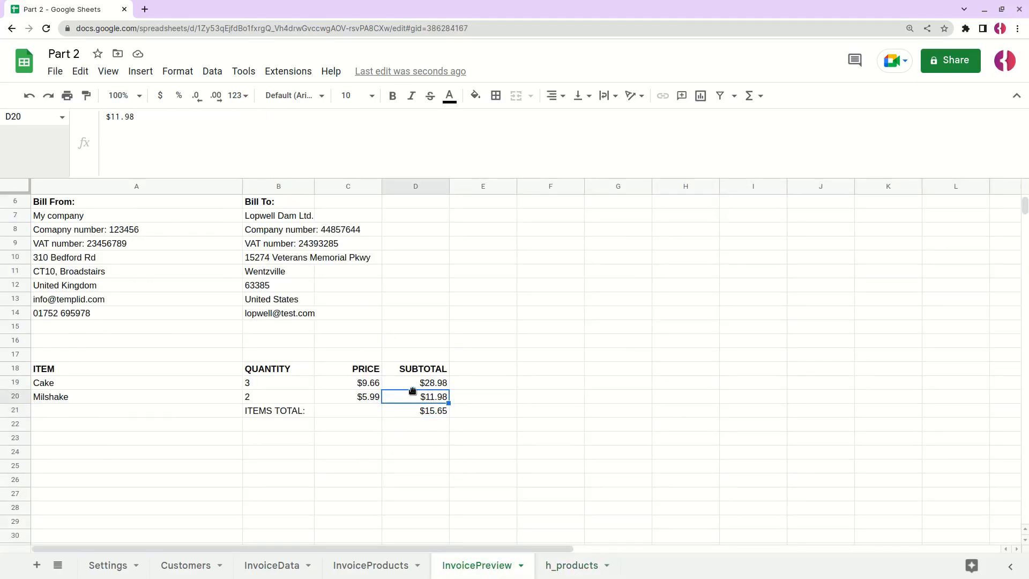
{"action": "left_click", "coordinate": [407, 410]}
{"action": "left_click", "coordinate": [572, 565]}
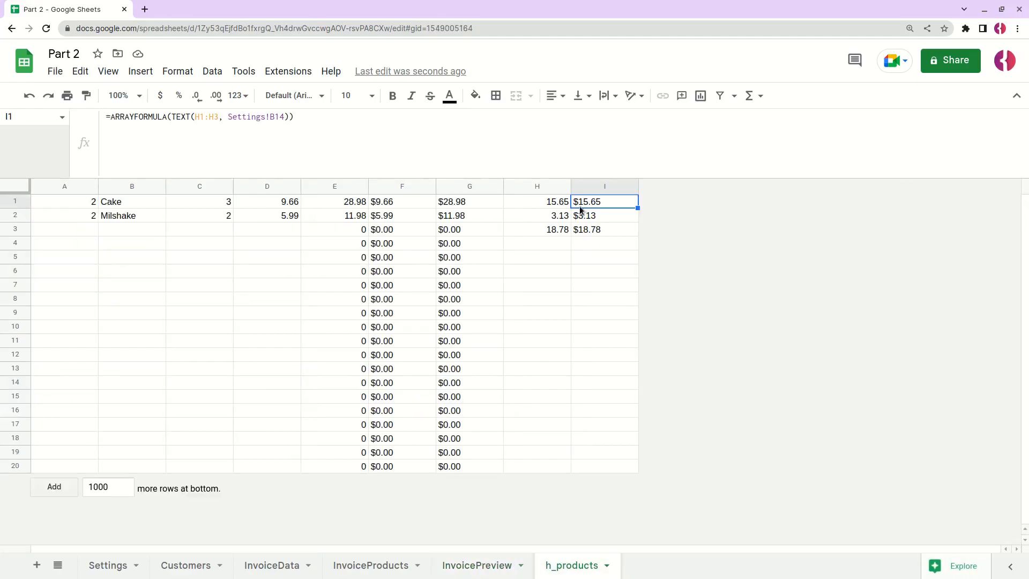
- Change the SUM formula in H1 of h_products to total the subtotals in column E, and return to InvoicePreview
{"action": "left_click", "coordinate": [550, 206]}
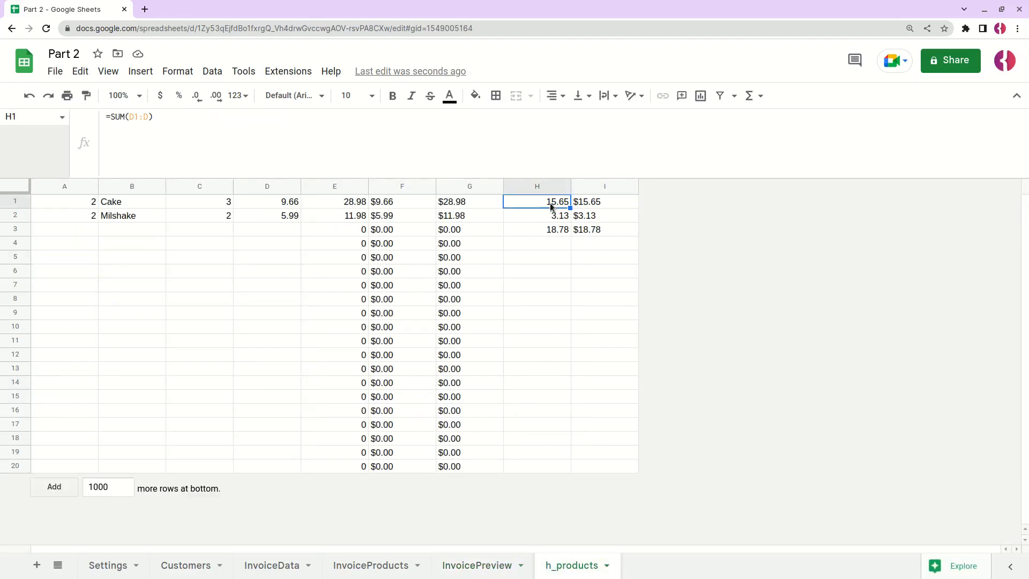
{"action": "left_click", "coordinate": [171, 115]}
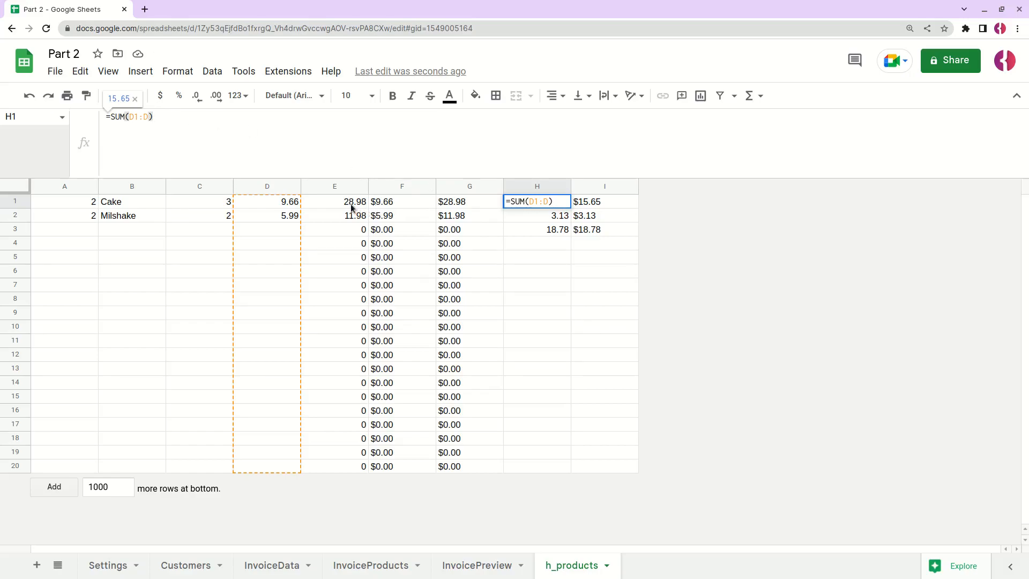
{"action": "left_click", "coordinate": [132, 116]}
{"action": "key", "text": "BackSpace"}
{"action": "type", "text": "E"}
{"action": "key", "text": "BackSpace"}
{"action": "type", "text": "E"}
{"action": "key", "text": "Return"}
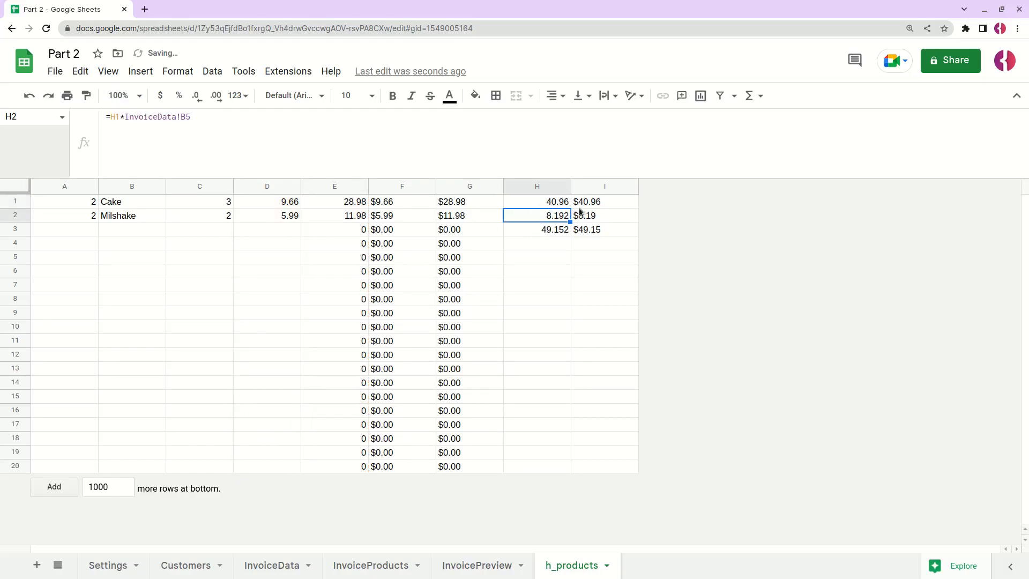
{"action": "left_click", "coordinate": [469, 567]}
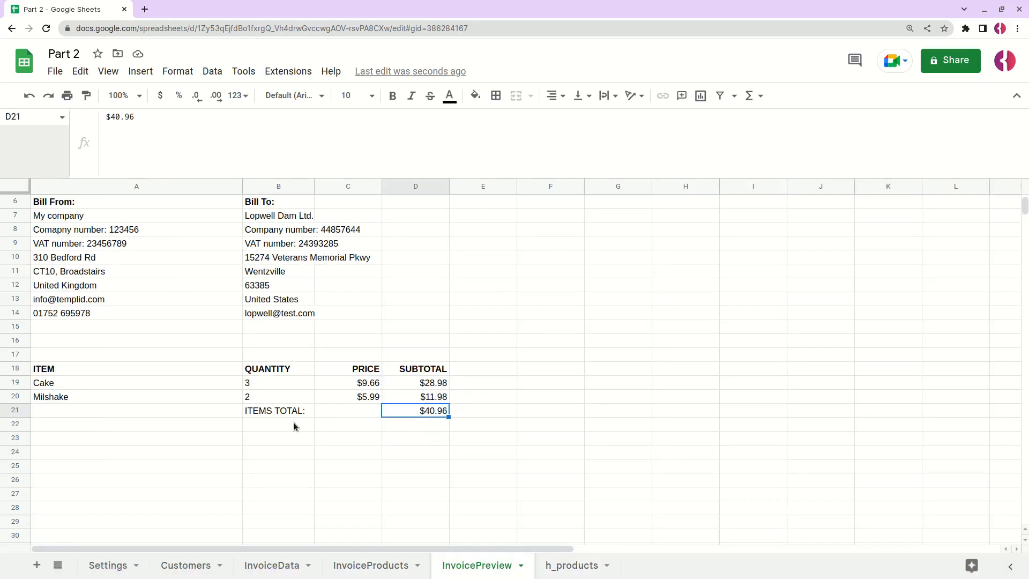
- Add a new row after ITEMS TOTAL in the A19 formula, with an empty first column and the label "VAT"
{"action": "left_click", "coordinate": [109, 411]}
{"action": "left_click", "coordinate": [78, 382]}
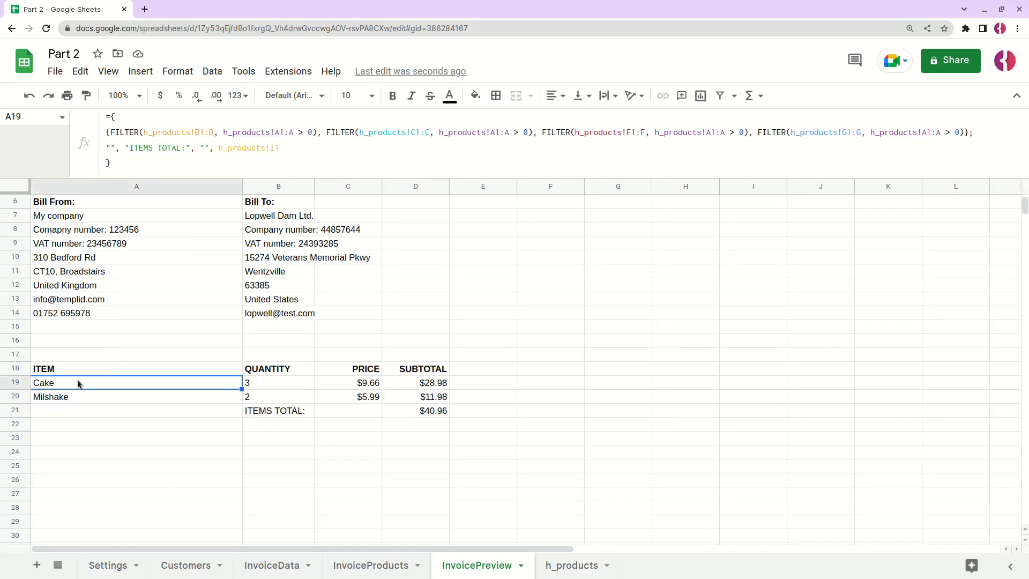
{"action": "left_click", "coordinate": [324, 149]}
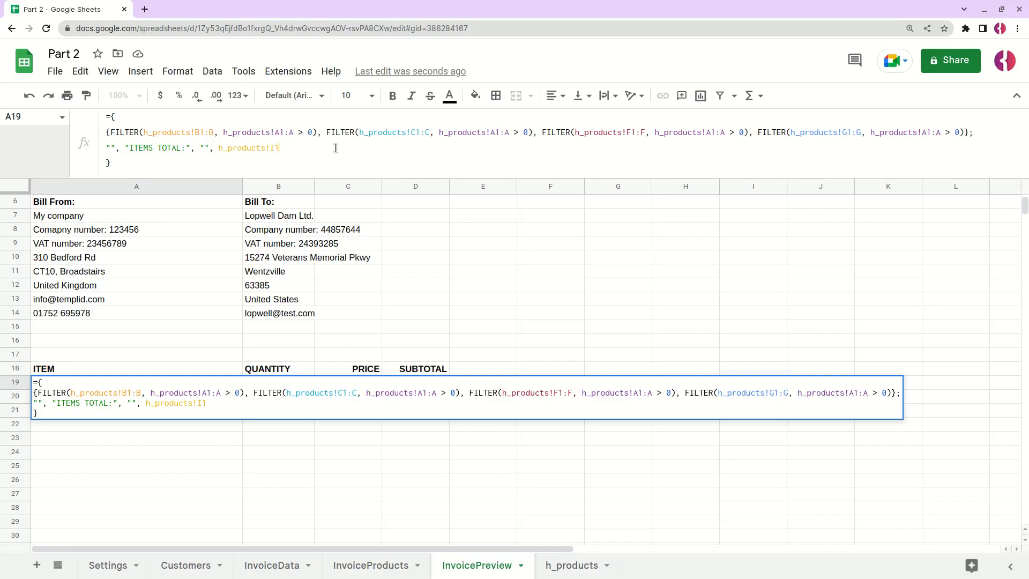
{"action": "type", "text": ";"}
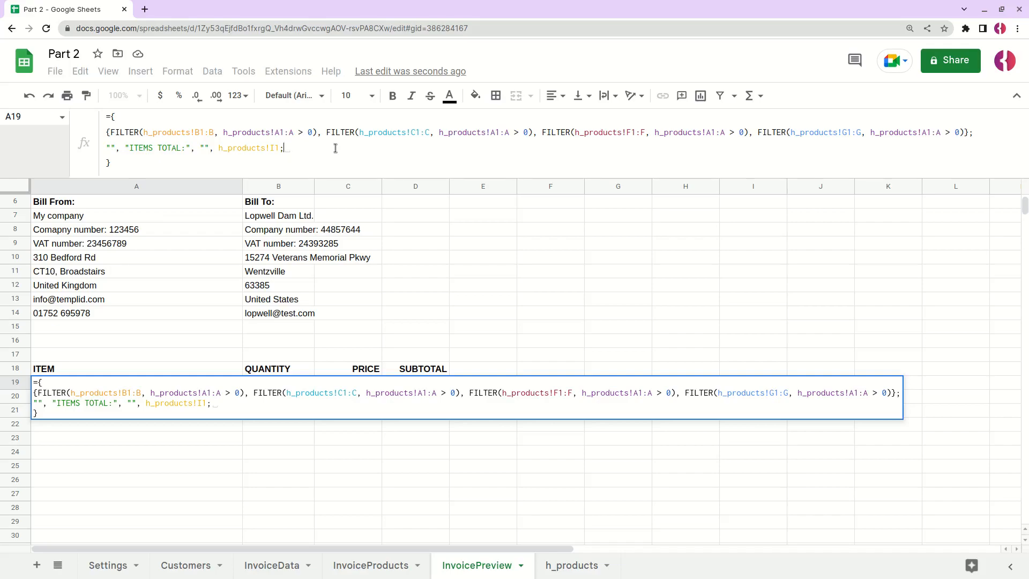
{"action": "key", "text": "ctrl+Return"}
{"action": "type", "text": "\"\", \"\""}
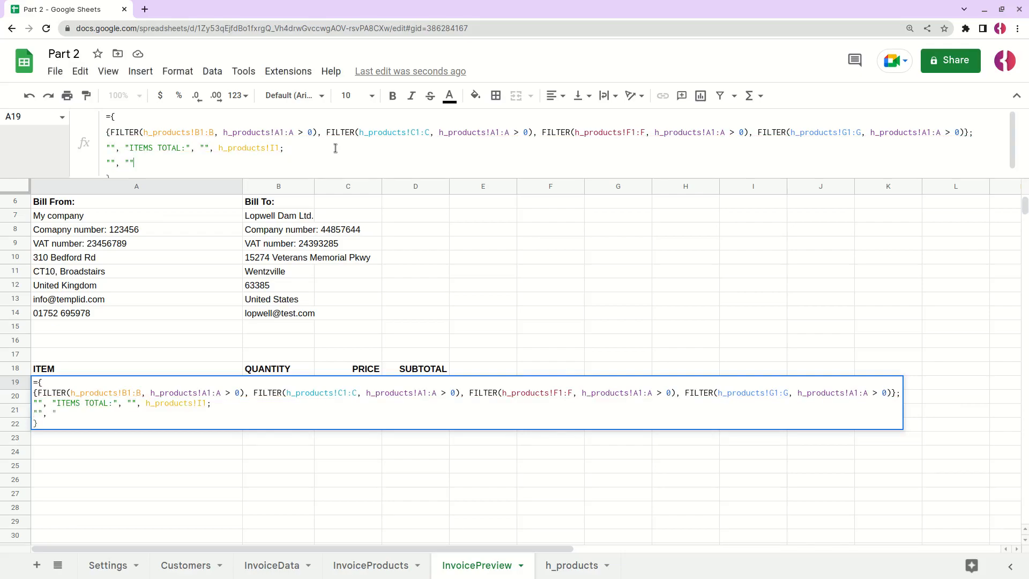
{"action": "type", "text": "VAT"}
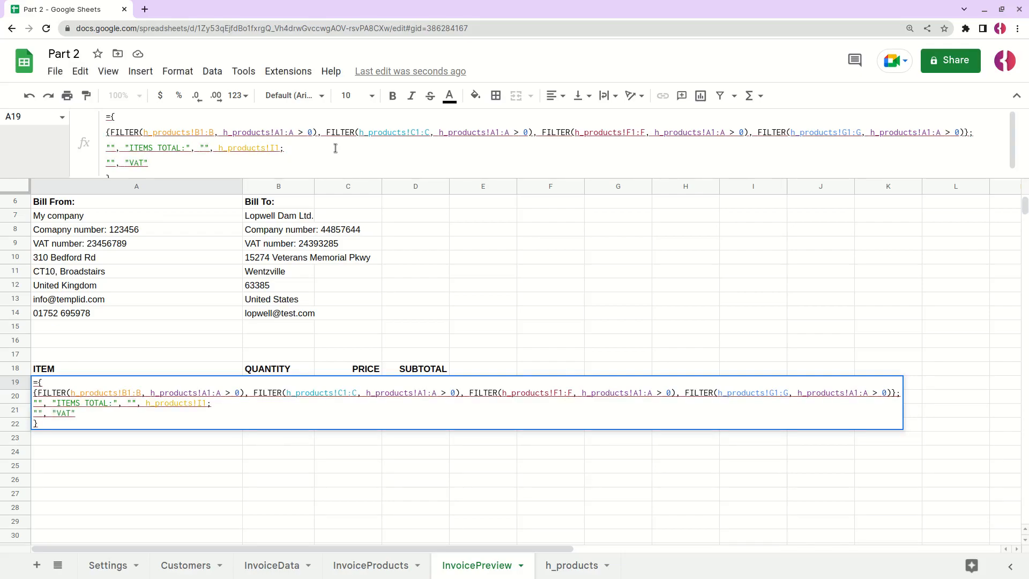
- Extend the VAT label in the A19 formula to "VAT (" & InvoiceData! & "):", leaving the cell reference open
{"action": "key", "text": "BackSpace"}
{"action": "type", "text": "():"}
{"action": "type", "text": " \" \""}
{"action": "type", "text": "&& \"):"}
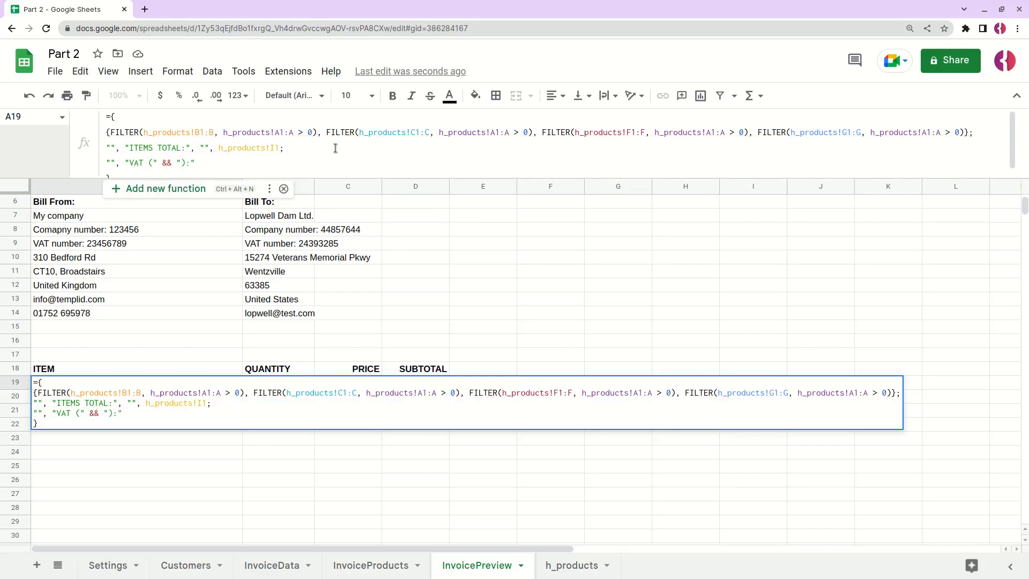
{"action": "type", "text": " Invoice"}
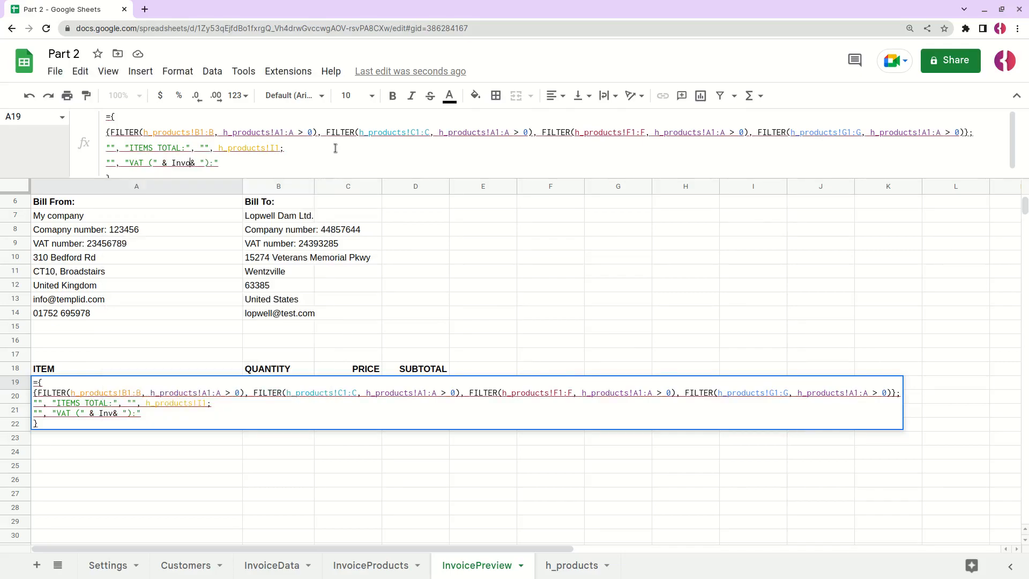
{"action": "type", "text": "Data!"}
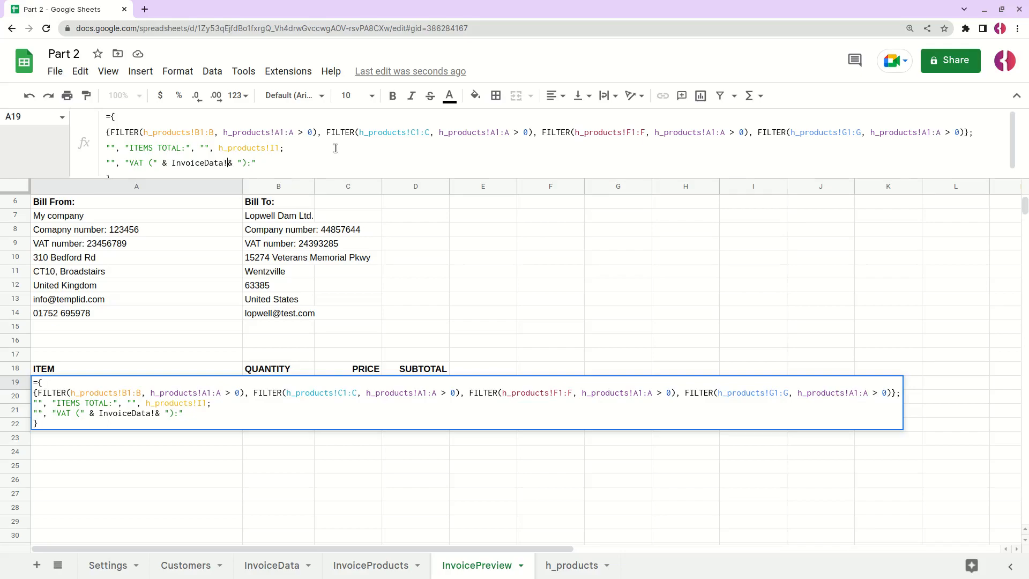
- Find the vat_rate cell in InvoiceData and complete the VAT label's reference in A19 as InvoiceData!B5 joined to "):"
{"action": "left_click", "coordinate": [274, 564]}
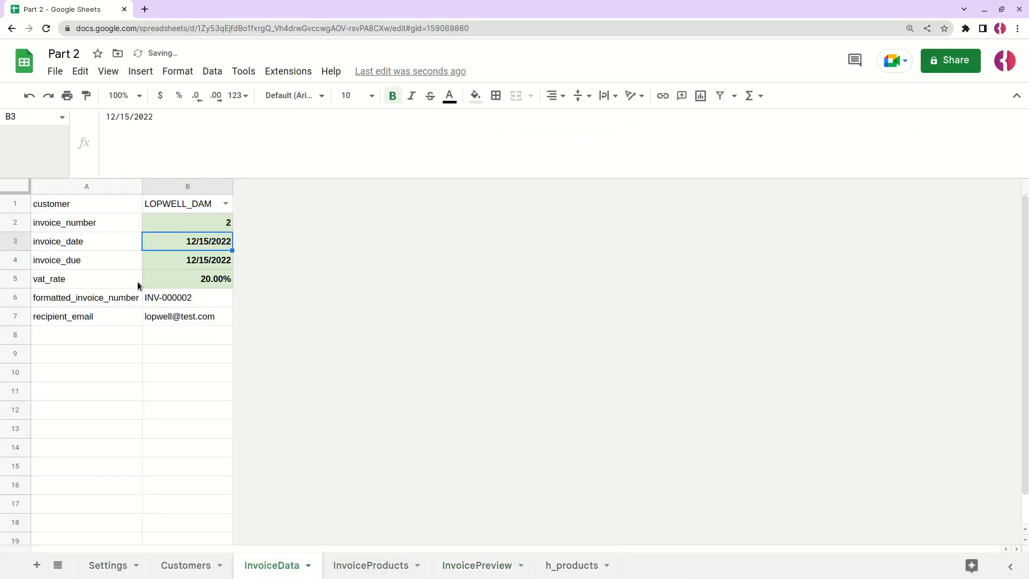
{"action": "left_click", "coordinate": [464, 568]}
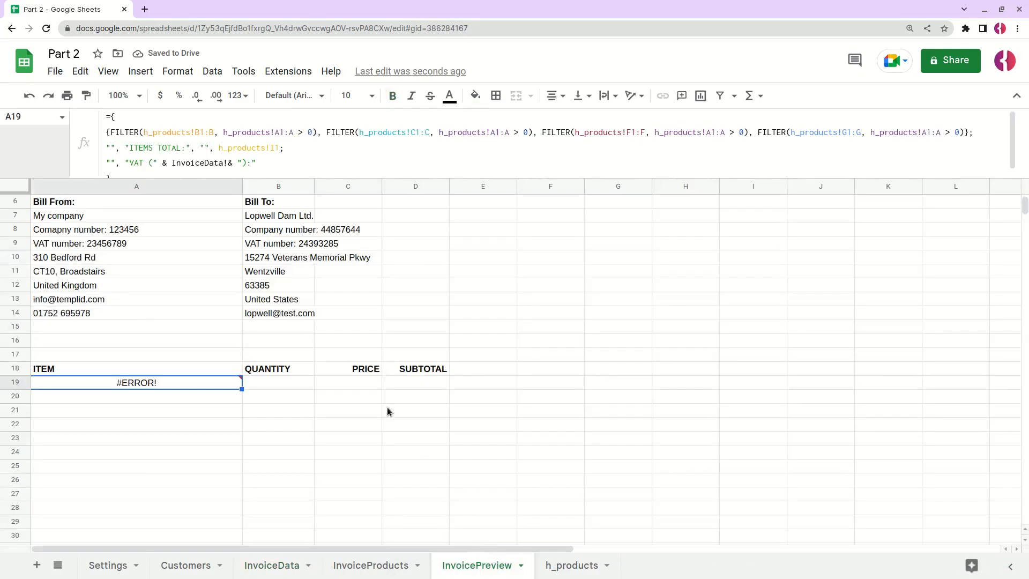
{"action": "left_click", "coordinate": [232, 162]}
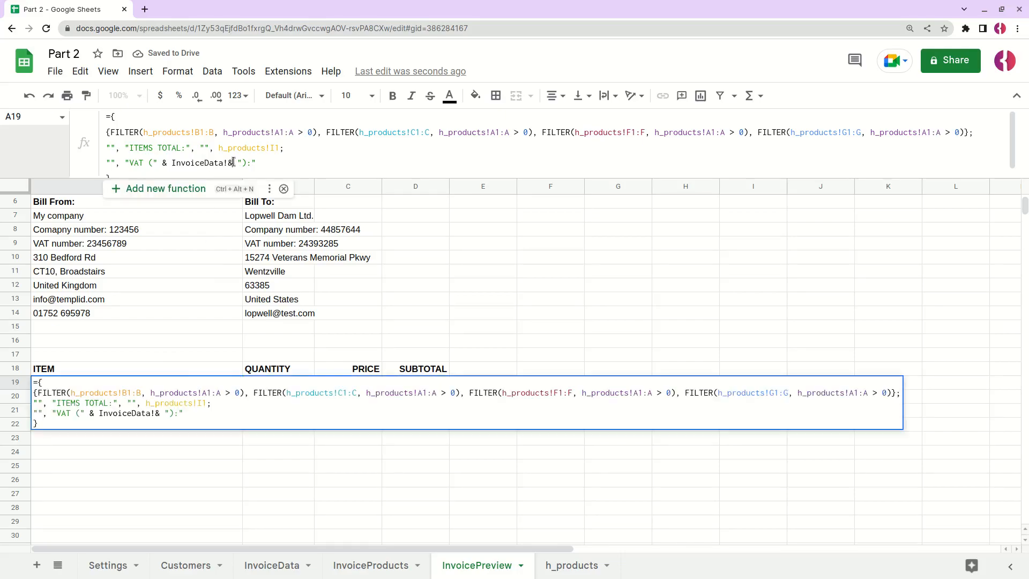
{"action": "key", "text": "BackSpace"}
{"action": "type", "text": "B"}
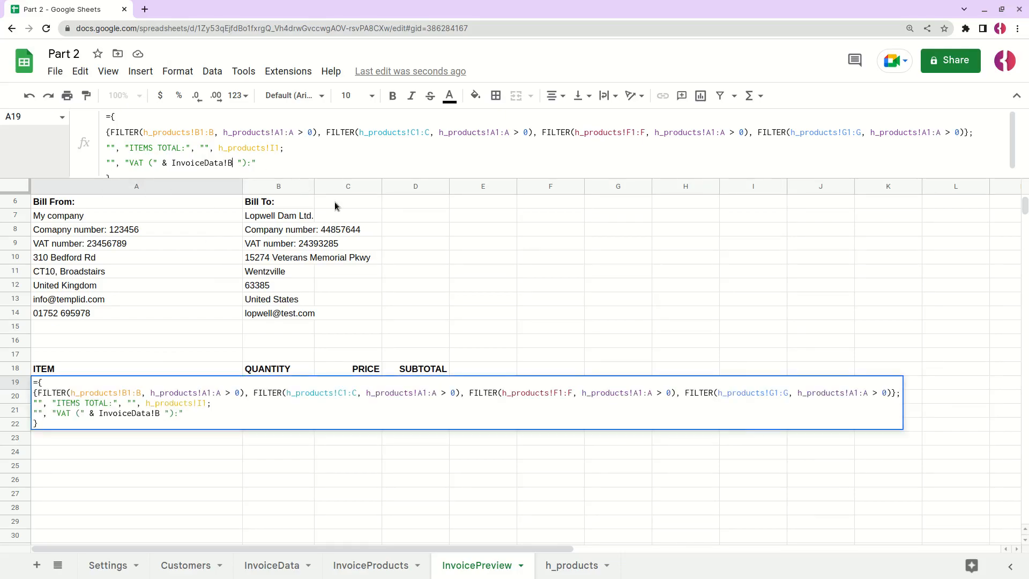
{"action": "type", "text": "5 "}
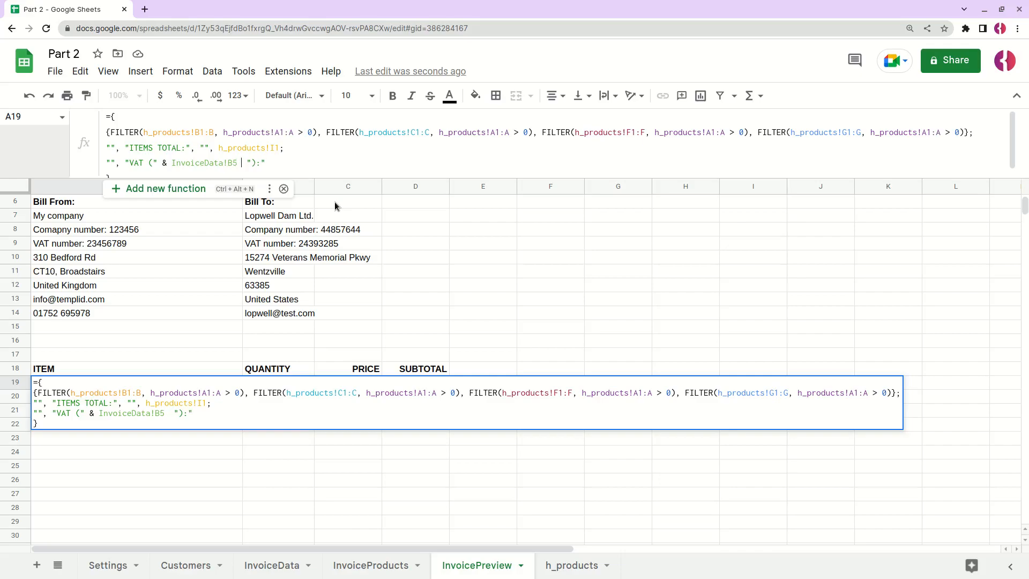
{"action": "type", "text": "&"}
- Finish the VAT row of the A19 formula with an empty third column and h_products!I2, and check its label in B22
{"action": "key", "text": "End"}
{"action": "type", "text": ", \"\", h_products!I2"}
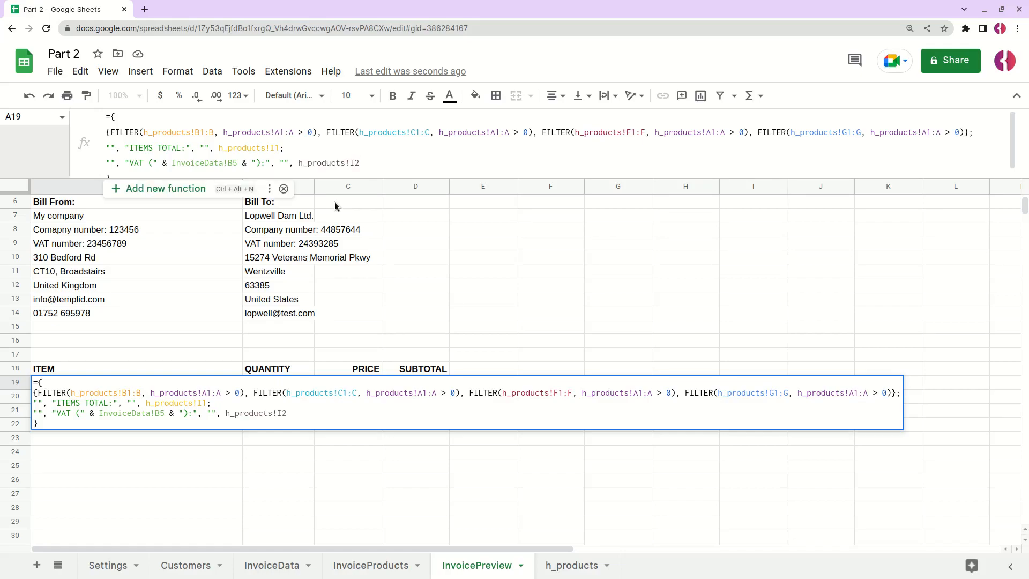
{"action": "key", "text": "Return"}
{"action": "key", "text": "Down"}
{"action": "key", "text": "Right"}
{"action": "key", "text": "Down"}
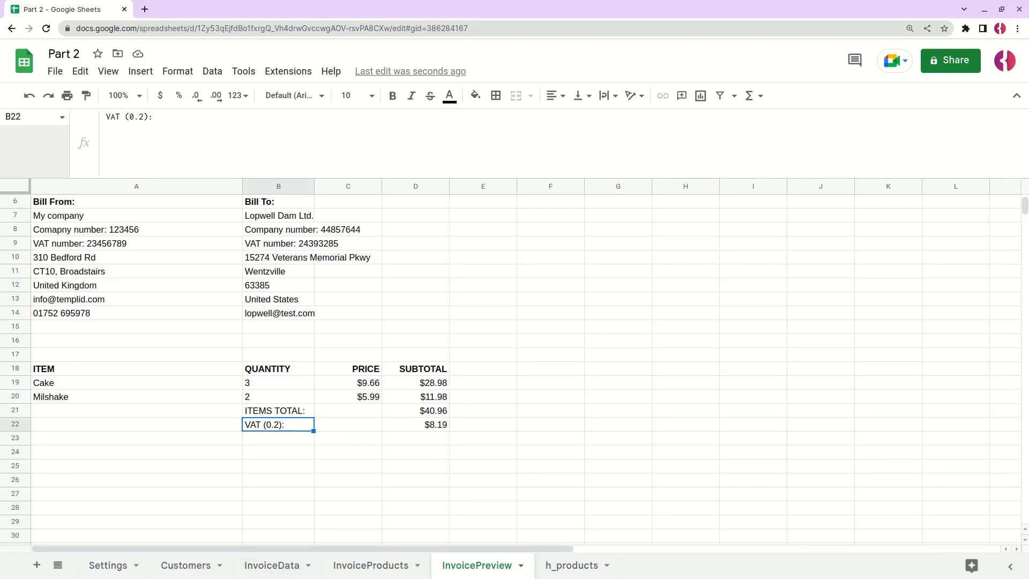
- Show the VAT rate as a percentage in the A19 formula by using InvoiceData!B5*100 followed by "%):"
{"action": "left_click", "coordinate": [79, 382]}
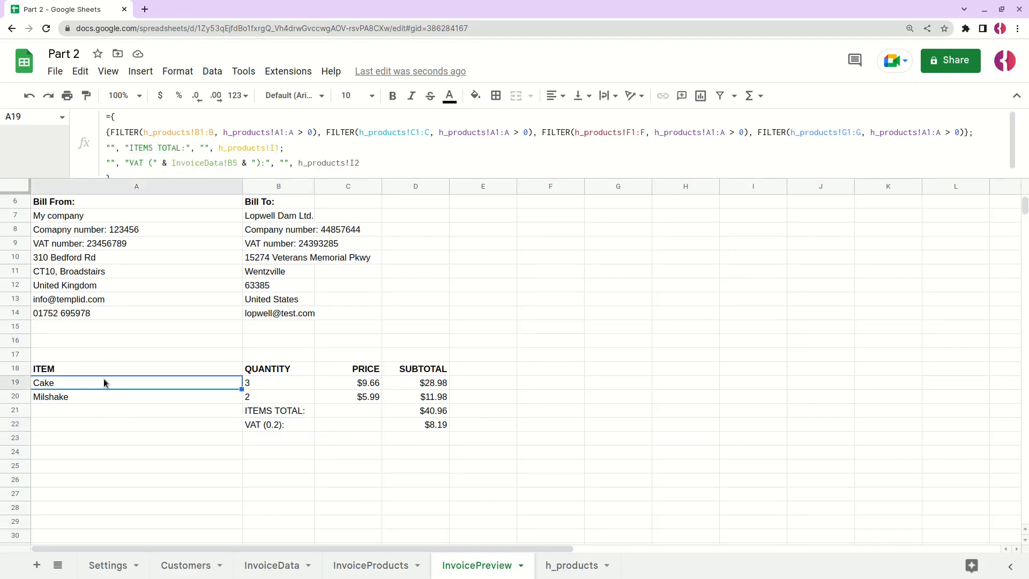
{"action": "left_click", "coordinate": [236, 163]}
{"action": "type", "text": "*100"}
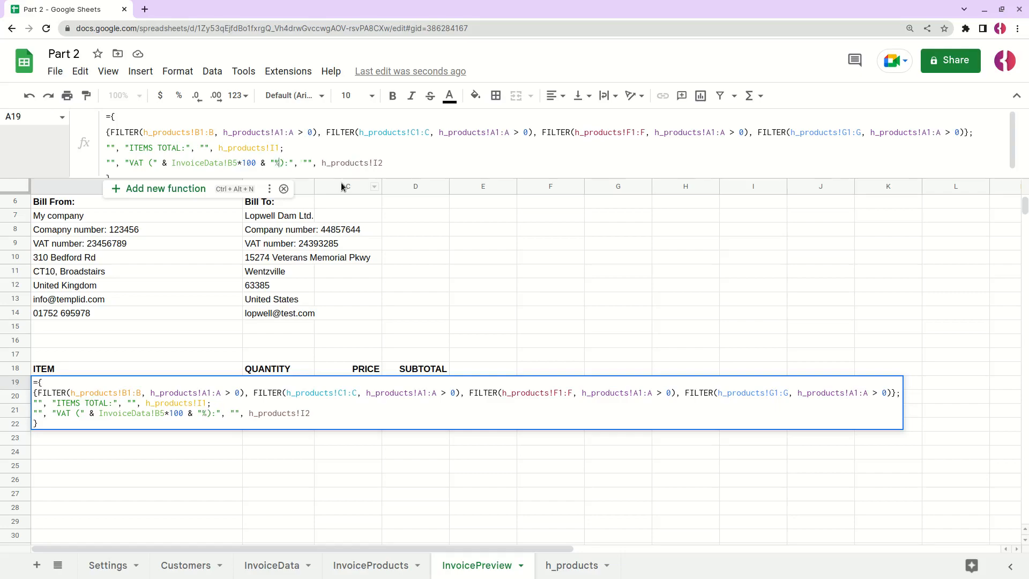
{"action": "key", "text": "Return"}
{"action": "left_click", "coordinate": [257, 431]}
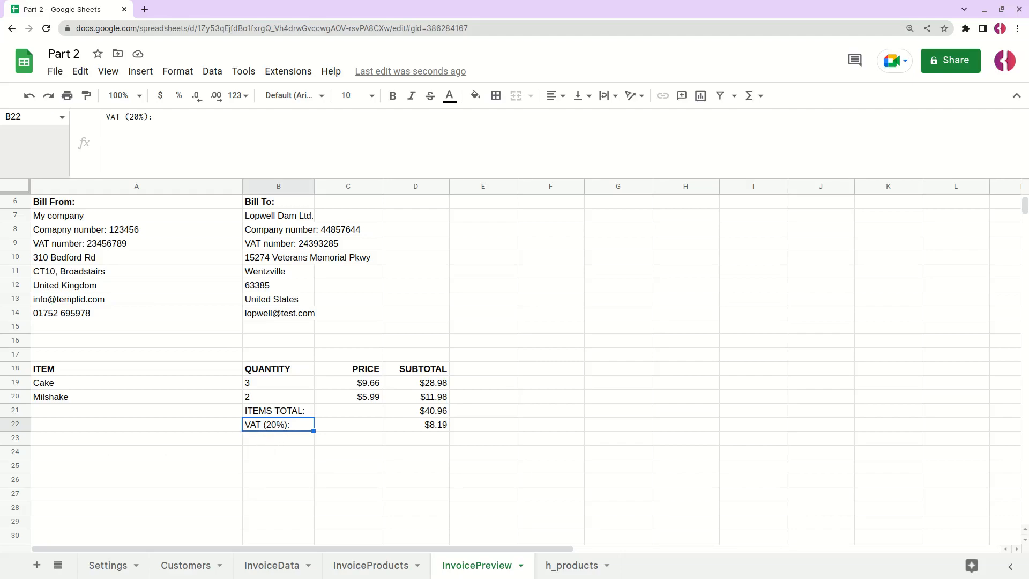
- Add a final row to the A19 formula with "", "INVOICE TOTAL:", "" and h_products!I3, and check that row in InvoicePreview
{"action": "left_click", "coordinate": [263, 442]}
{"action": "left_click", "coordinate": [51, 382]}
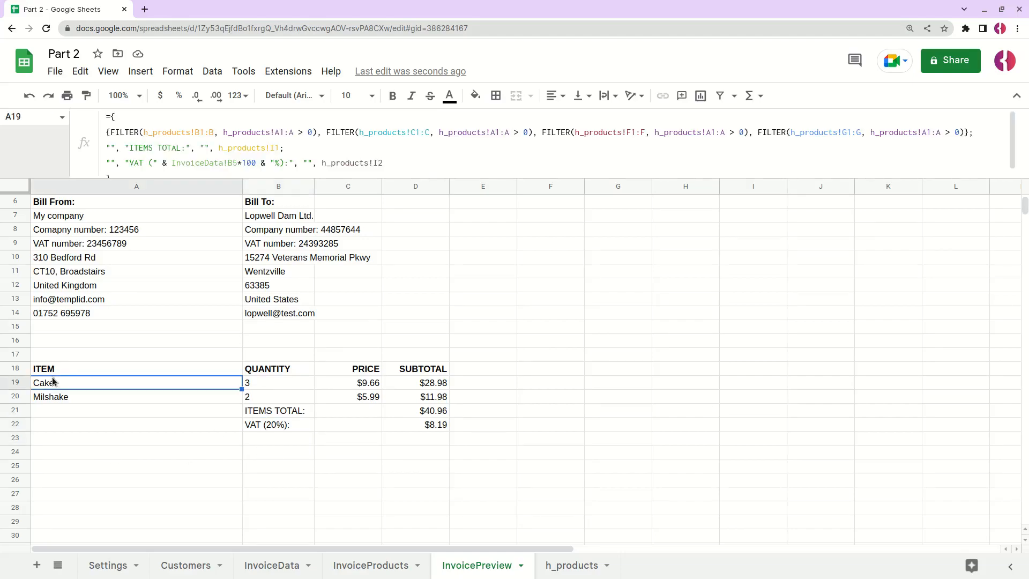
{"action": "left_click", "coordinate": [399, 162]}
{"action": "type", "text": ";"}
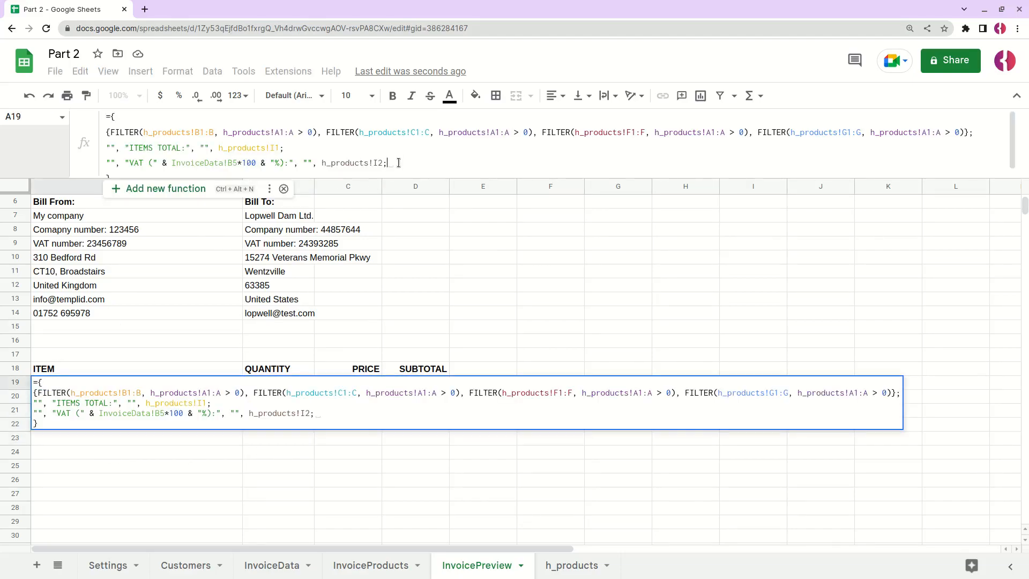
{"action": "key", "text": "ctrl+Return"}
{"action": "type", "text": "\"\""}
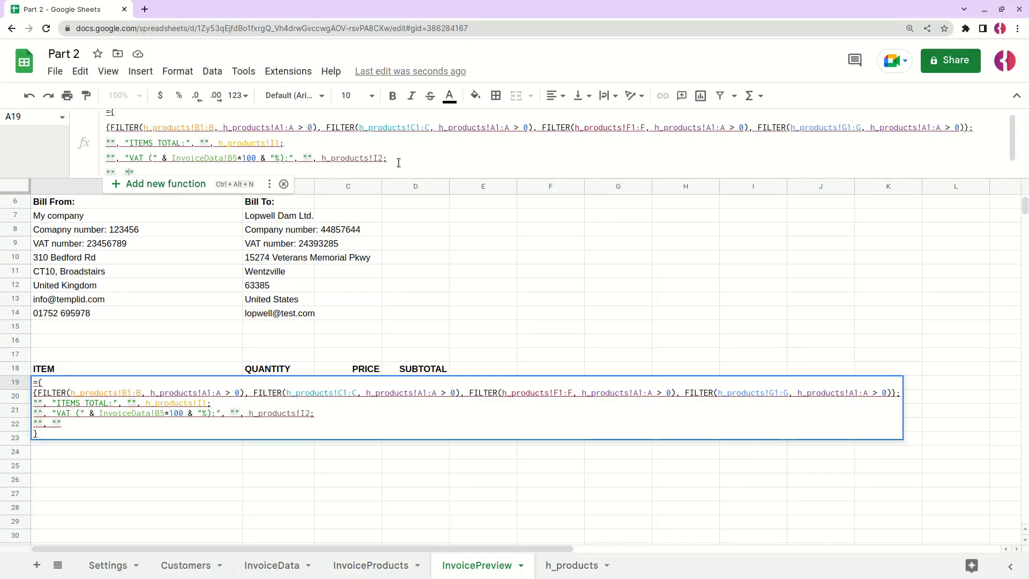
{"action": "type", "text": ", h_products!I2; \"\", \"INVOICE TOT"}
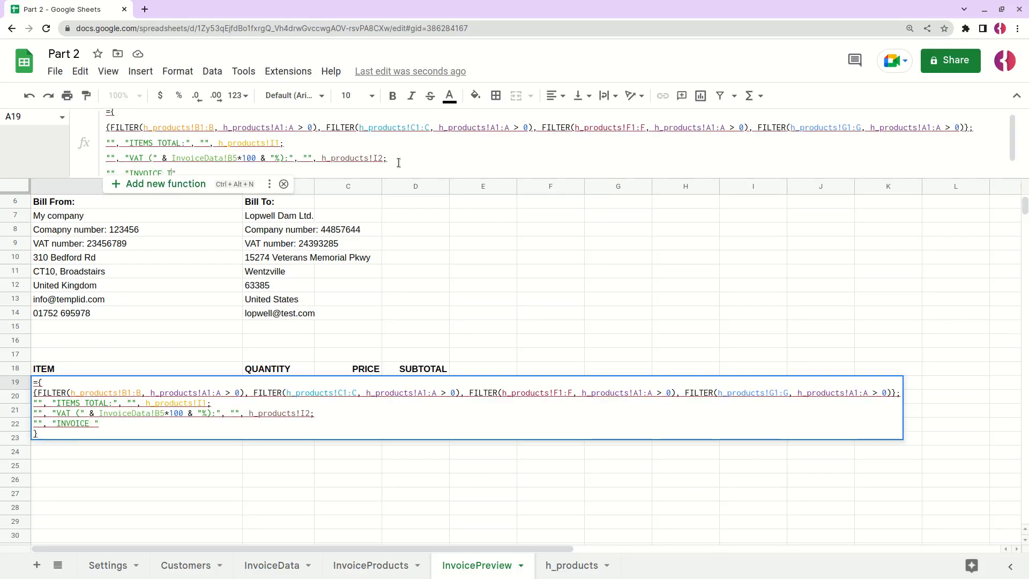
{"action": "type", "text": "AL:\", \"\""}
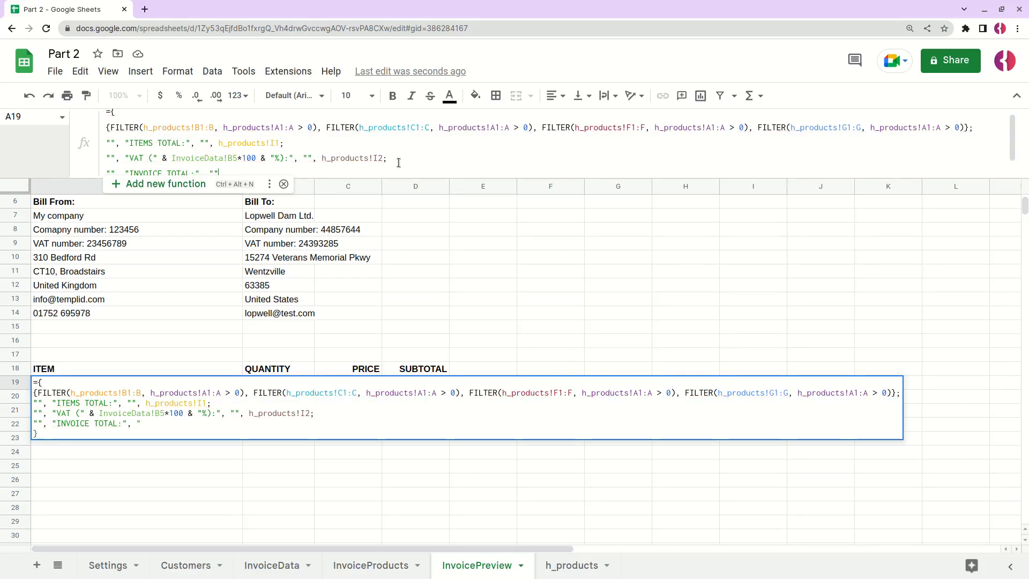
{"action": "type", "text": ", h_"}
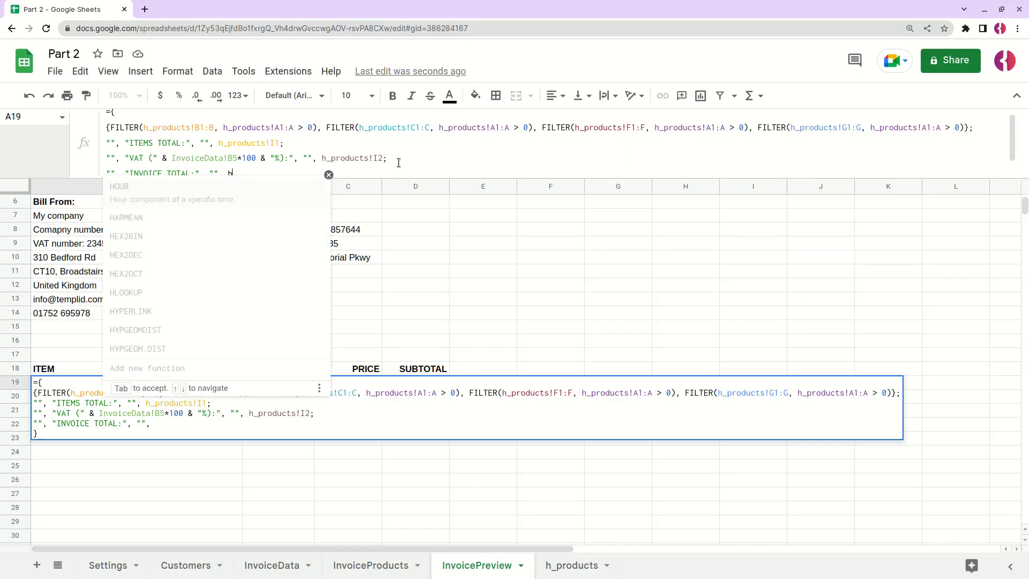
{"action": "type", "text": "products"}
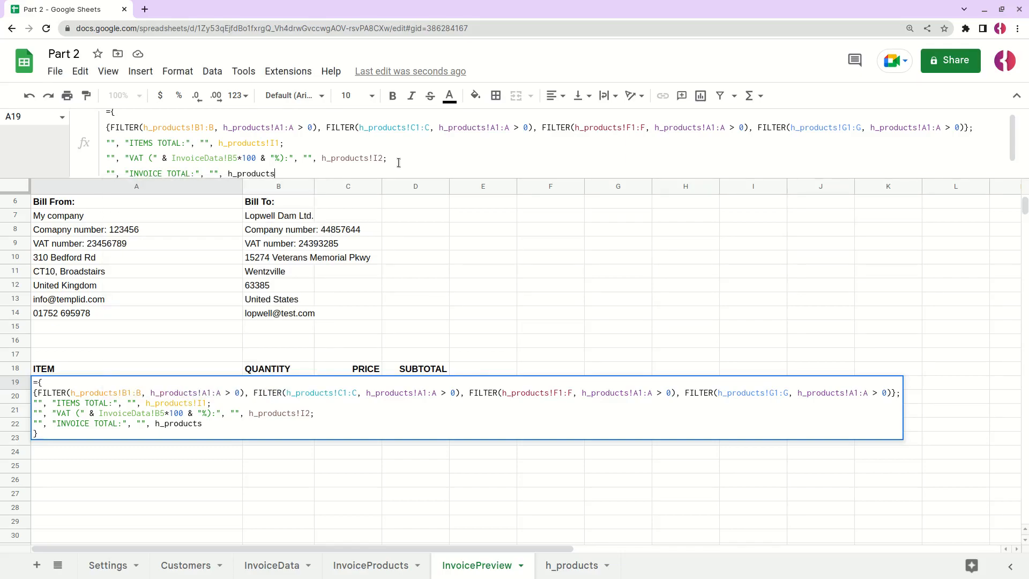
{"action": "type", "text": "!I3"}
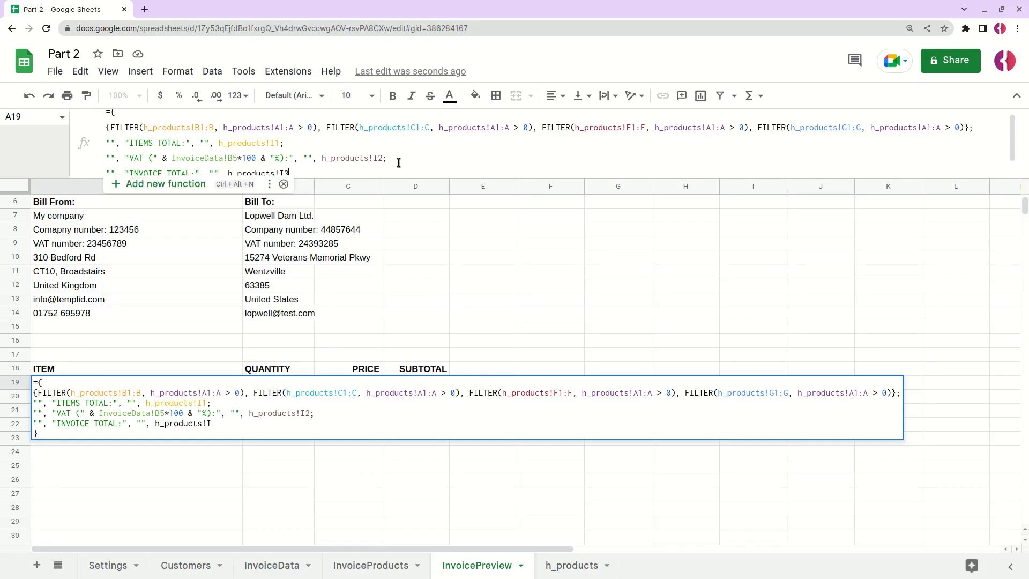
{"action": "key", "text": "Return"}
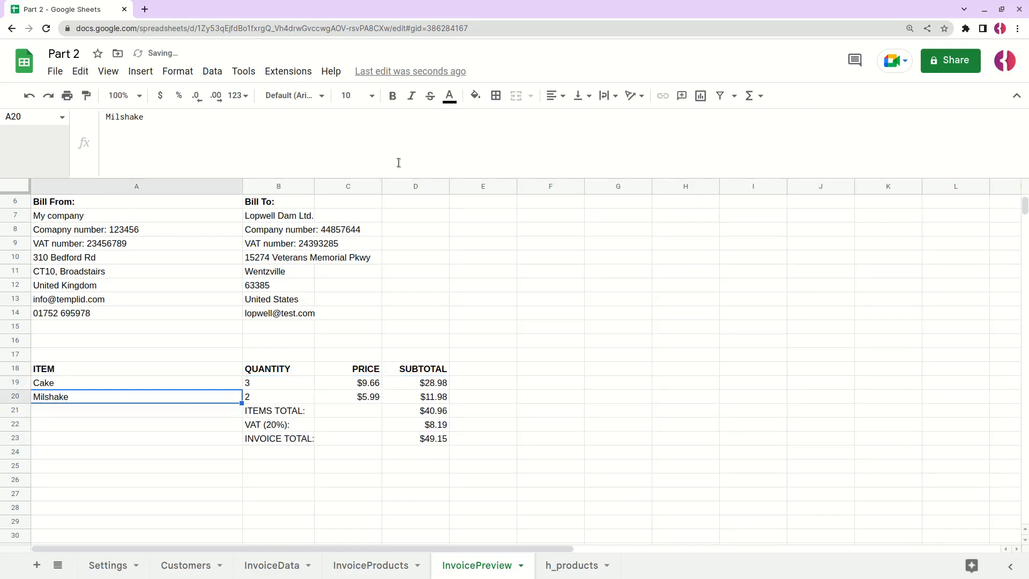
{"action": "left_click", "coordinate": [270, 440]}
{"action": "left_click_drag", "start_coordinate": [270, 439], "coordinate": [406, 440]}
{"action": "left_click", "coordinate": [407, 439]}
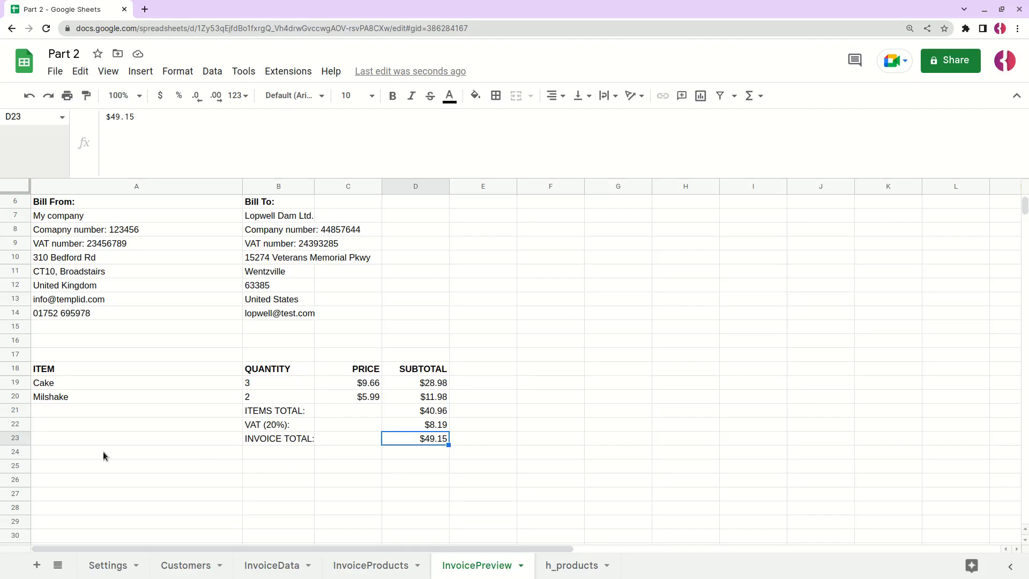
- Add an empty row of "", "", "", ""; below the INVOICE TOTAL row in the A19 formula
{"action": "left_click", "coordinate": [104, 480]}
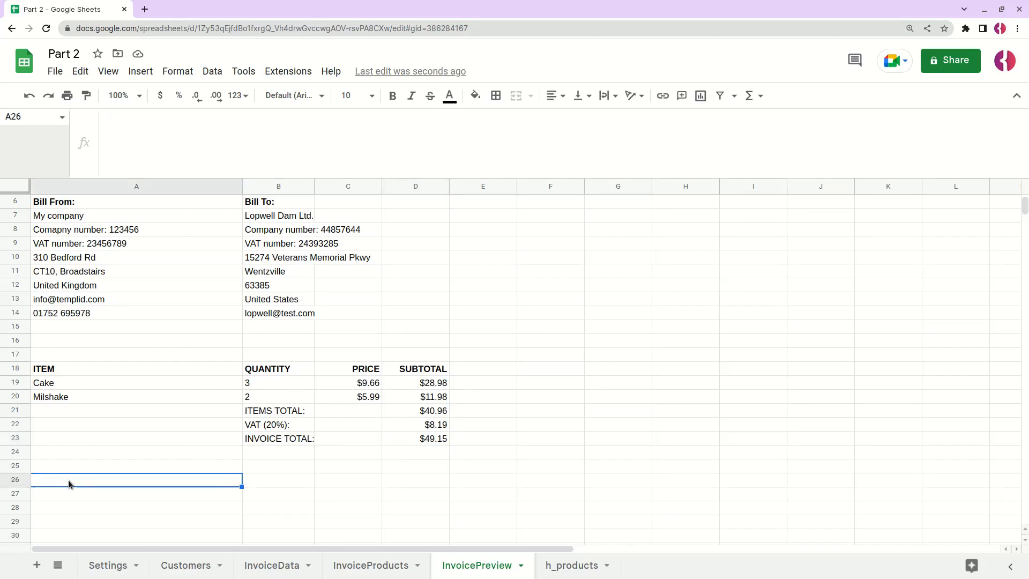
{"action": "left_click", "coordinate": [149, 492]}
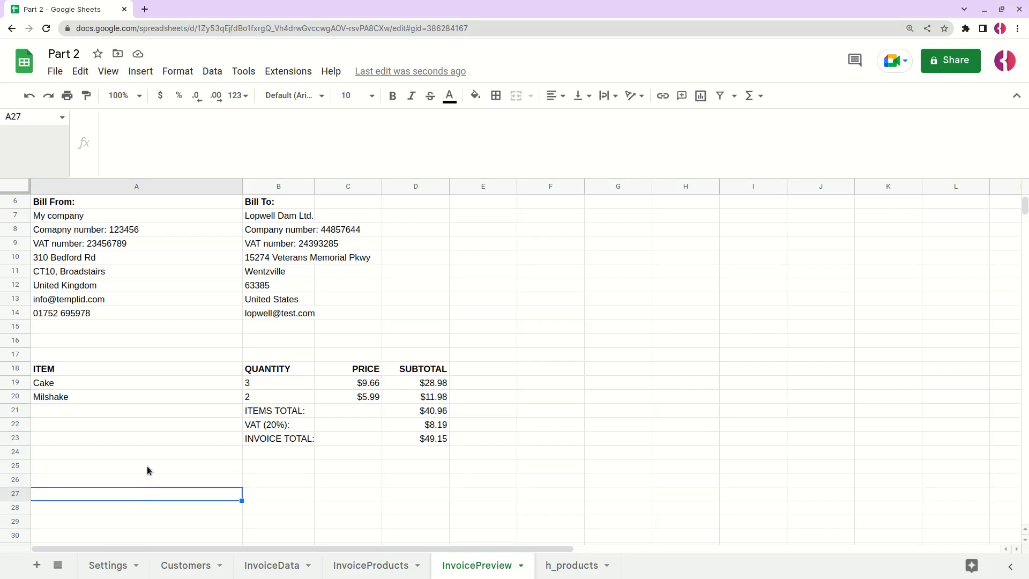
{"action": "left_click", "coordinate": [99, 382]}
{"action": "scroll", "coordinate": [438, 173], "scroll_direction": "down", "scroll_amount": 1}
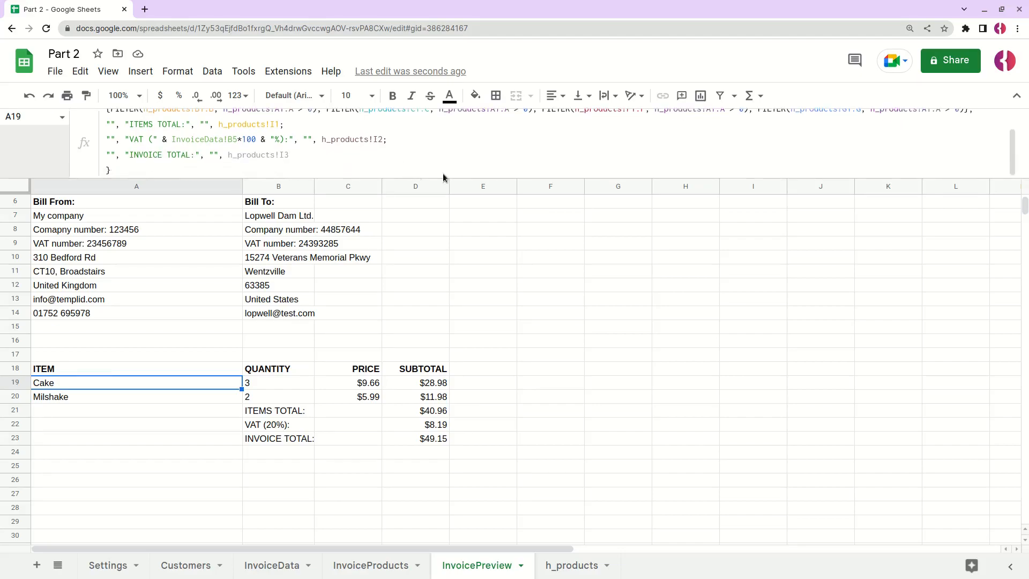
{"action": "left_click", "coordinate": [352, 156]}
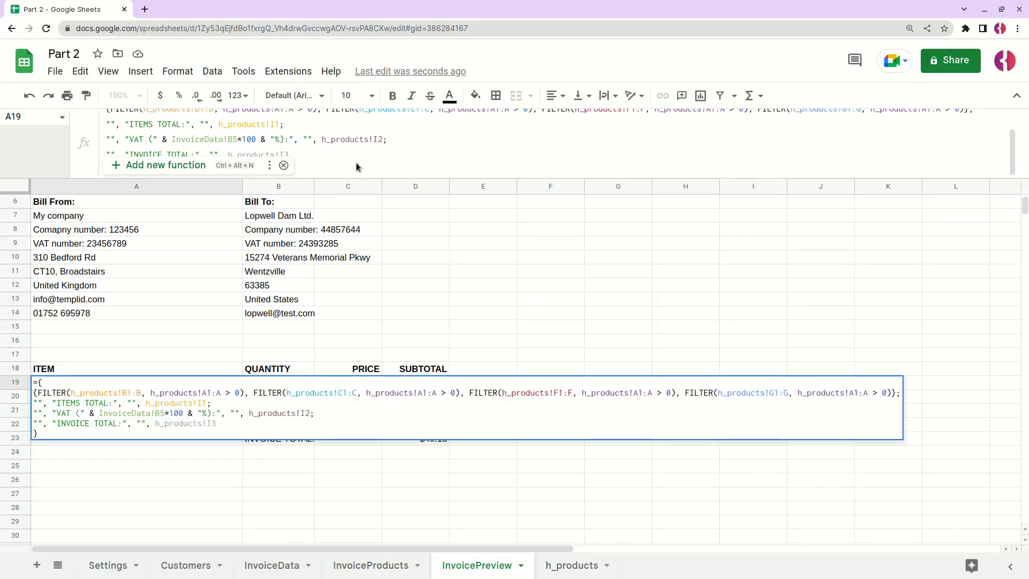
{"action": "type", "text": ";"}
{"action": "key", "text": "ctrl+Return"}
{"action": "scroll", "coordinate": [309, 156], "scroll_direction": "down", "scroll_amount": 1}
{"action": "left_click", "coordinate": [284, 165]}
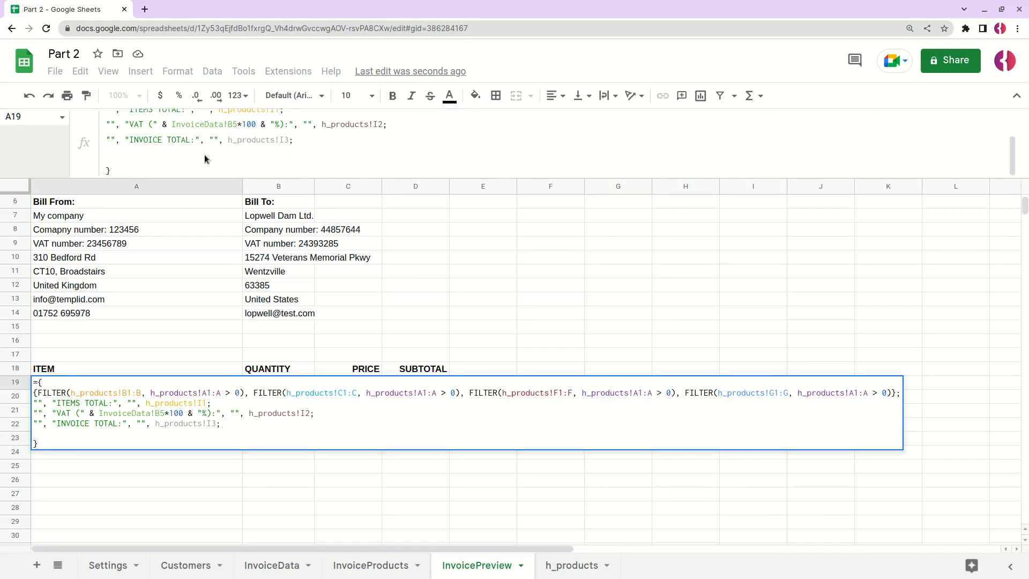
{"action": "type", "text": "\"\""}
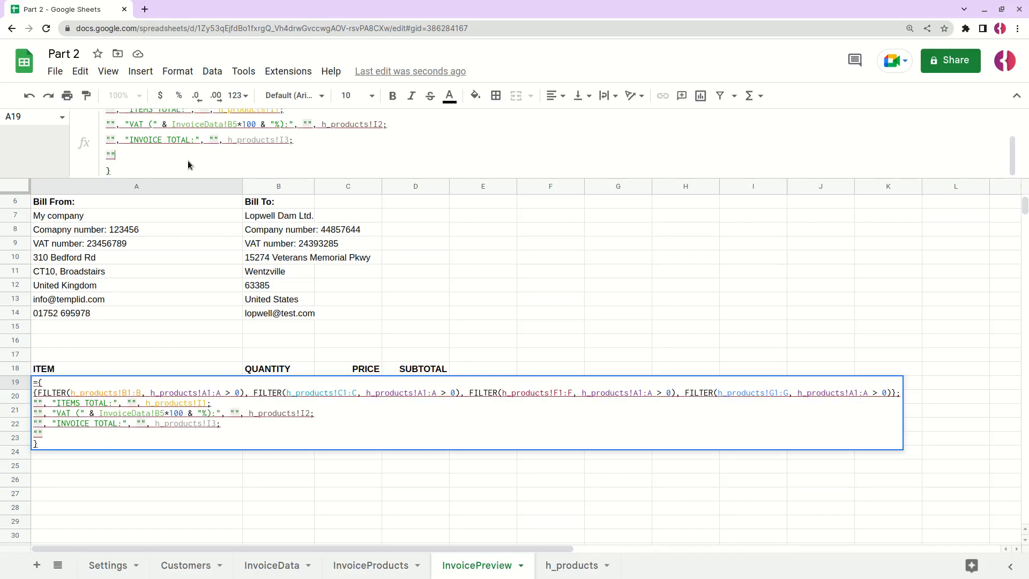
{"action": "type", "text": ", \"\", \"\", \"\","}
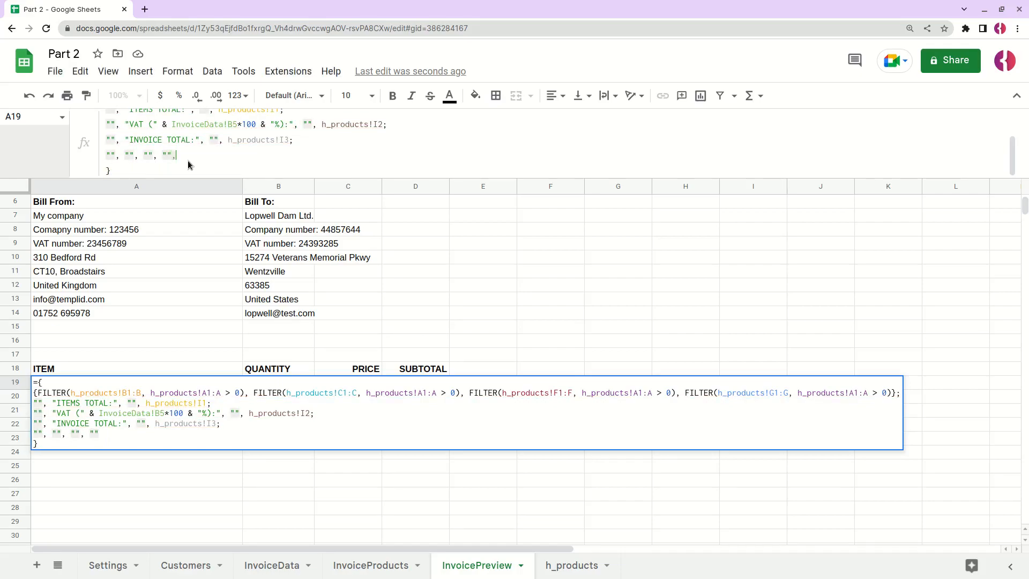
{"action": "type", "text": ";"}
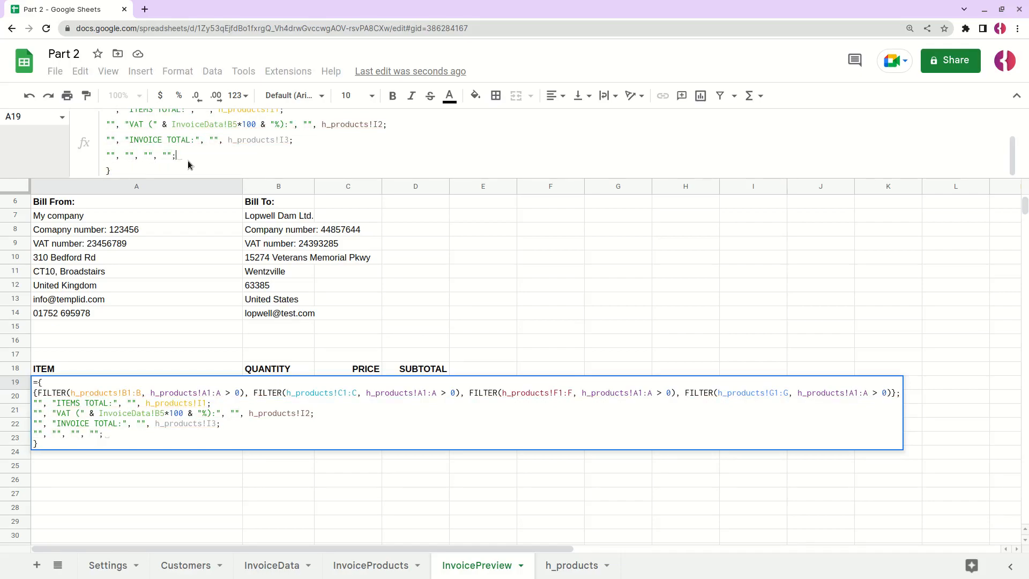
- Duplicate the empty four-column row directly beneath itself in the A19 formula
{"action": "key", "text": "shift+Home"}
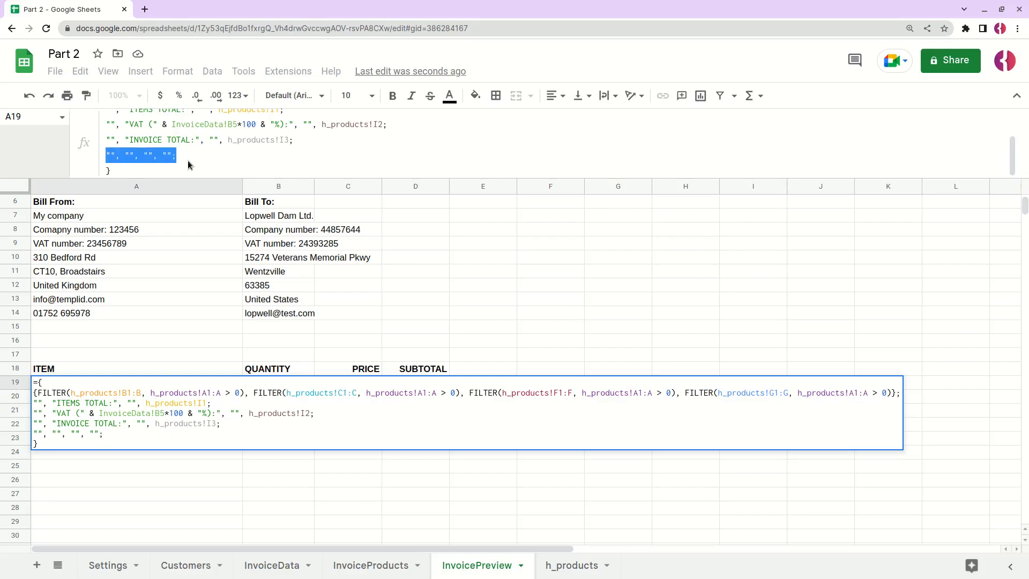
{"action": "key", "text": "End"}
{"action": "key", "text": "ctrl+Return"}
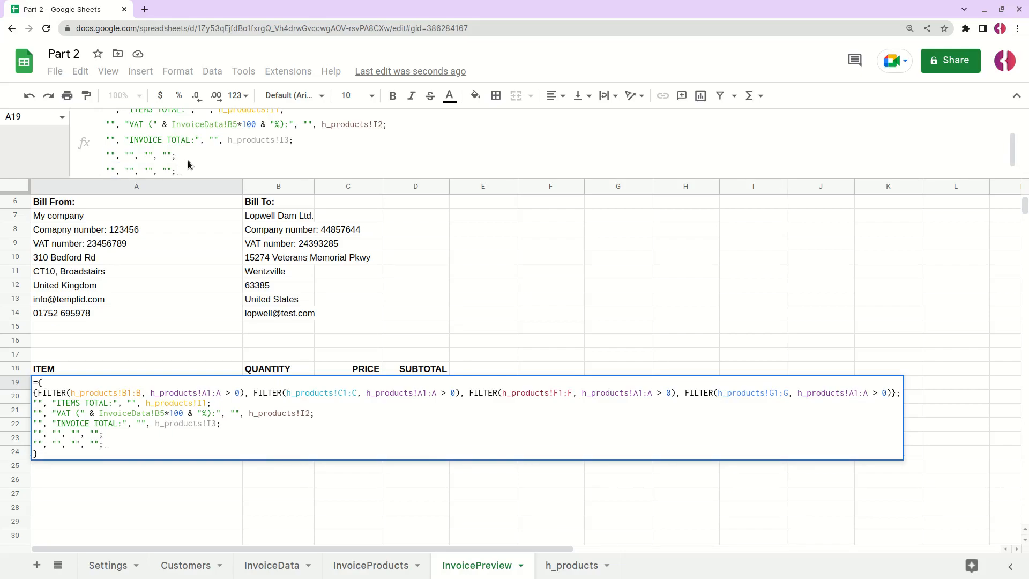
{"action": "key", "text": "Down"}
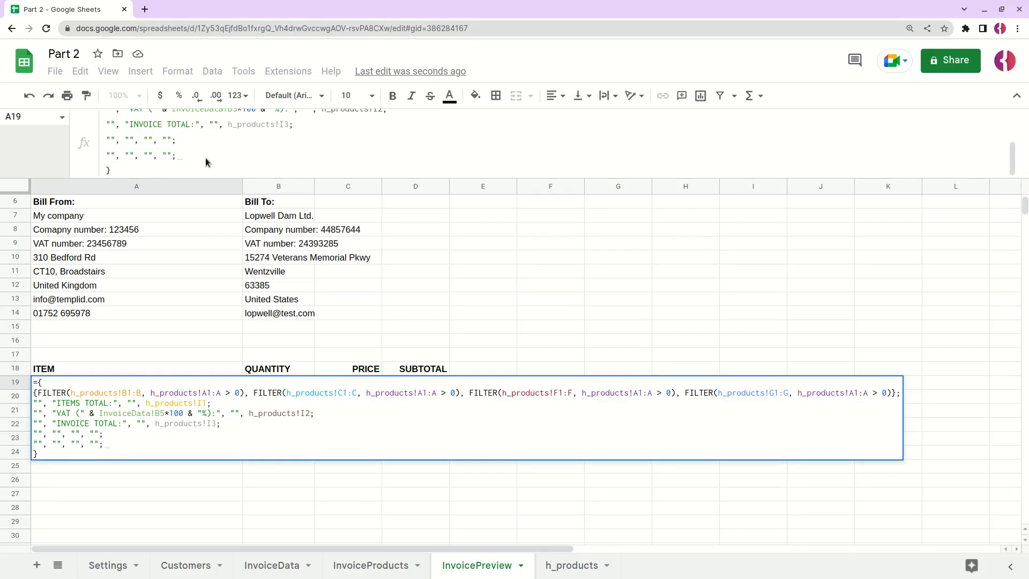
- Begin another row before the closing brace of the A19 formula with "Invoice due date: " & InvoiceData!
{"action": "key", "text": "ctrl+Return"}
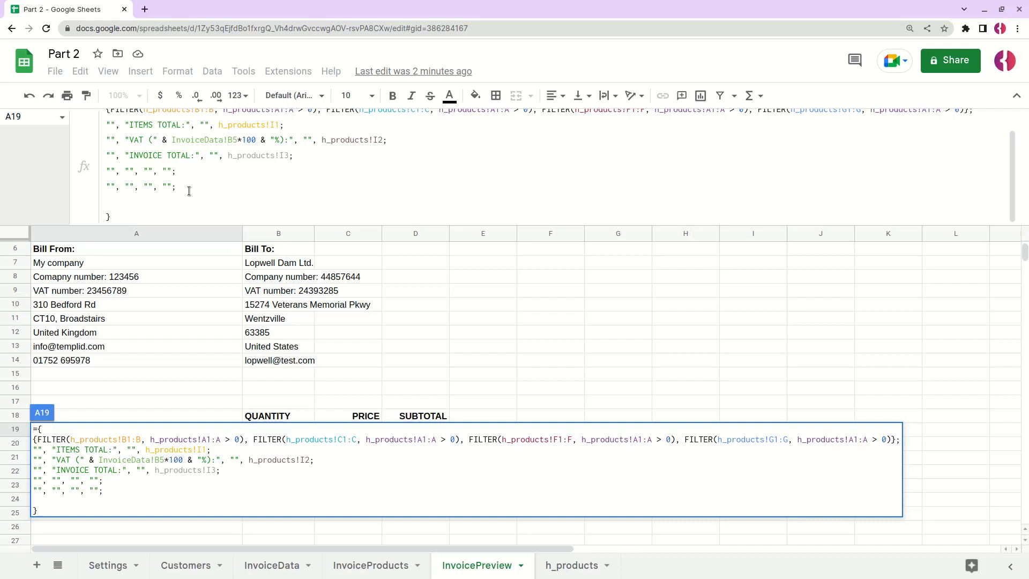
{"action": "type", "text": "\"\""}
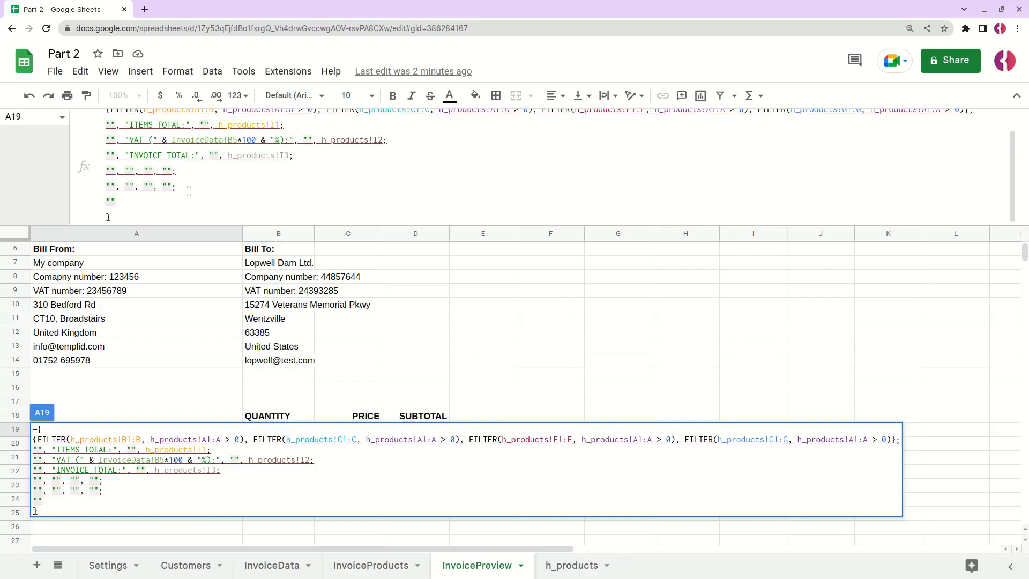
{"action": "type", "text": "Invoice "}
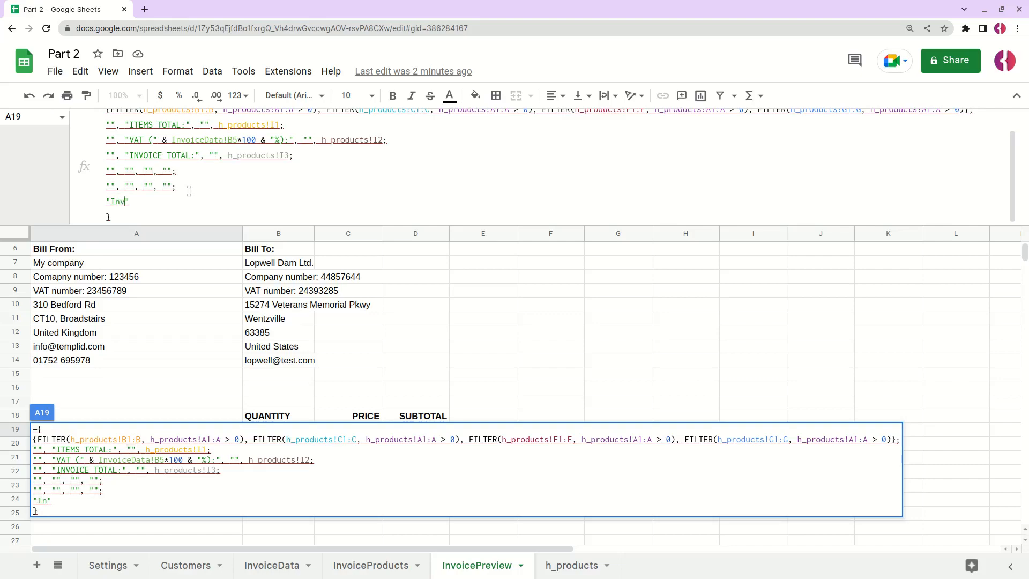
{"action": "type", "text": "due date: "}
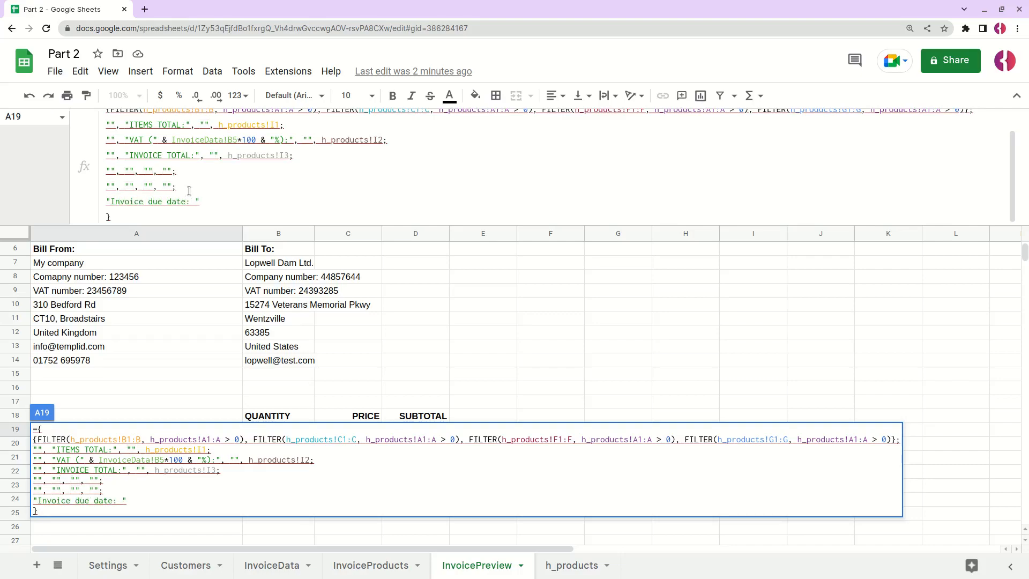
{"action": "type", "text": " & InvoiceData!"}
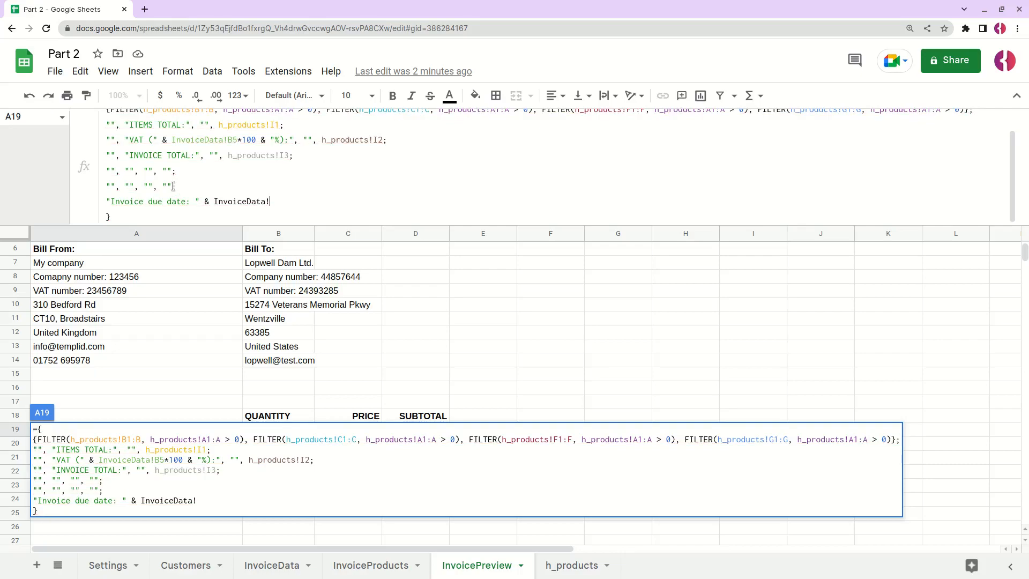
- Find the invoice_due cell in InvoiceData, complete the due date row as InvoiceData!B4, "", "", "", and check the resulting row in A26
{"action": "left_click", "coordinate": [290, 570]}
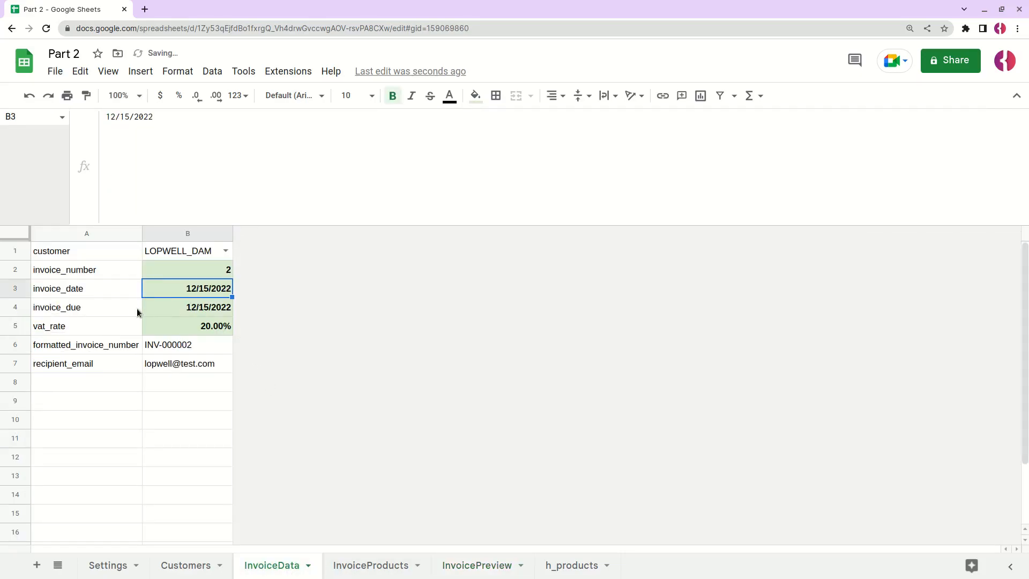
{"action": "left_click", "coordinate": [184, 312]}
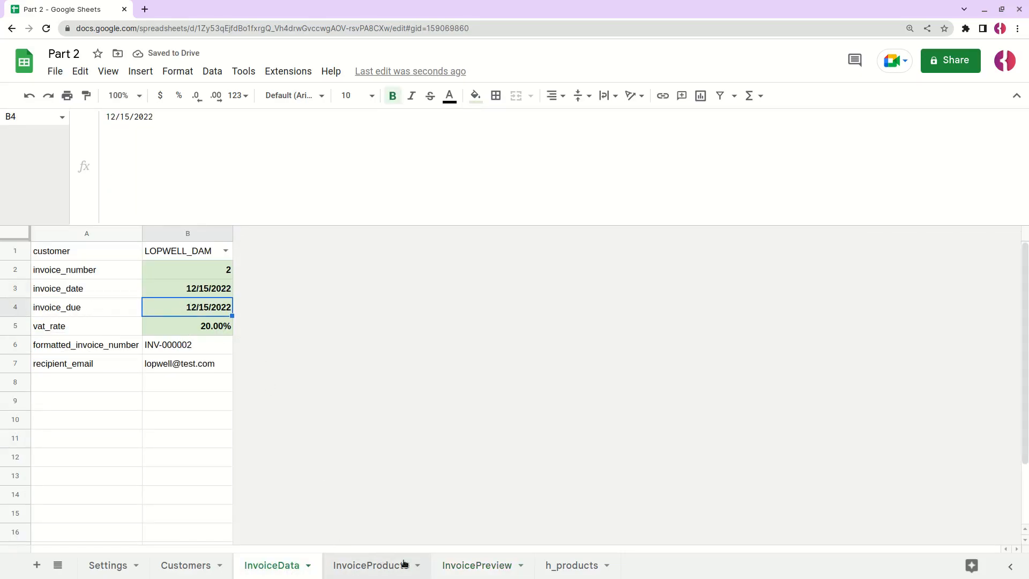
{"action": "left_click", "coordinate": [469, 566]}
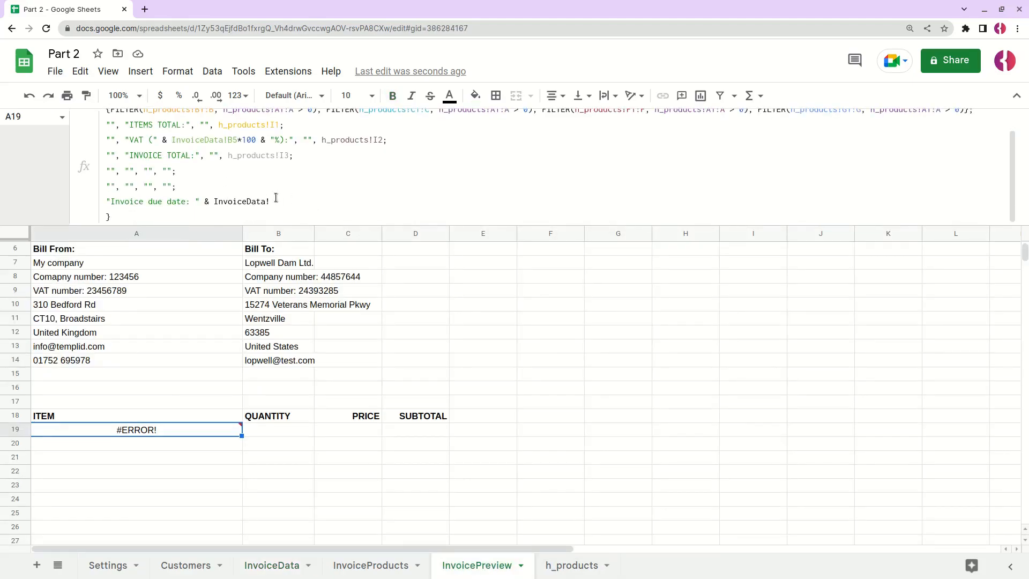
{"action": "type", "text": "B"}
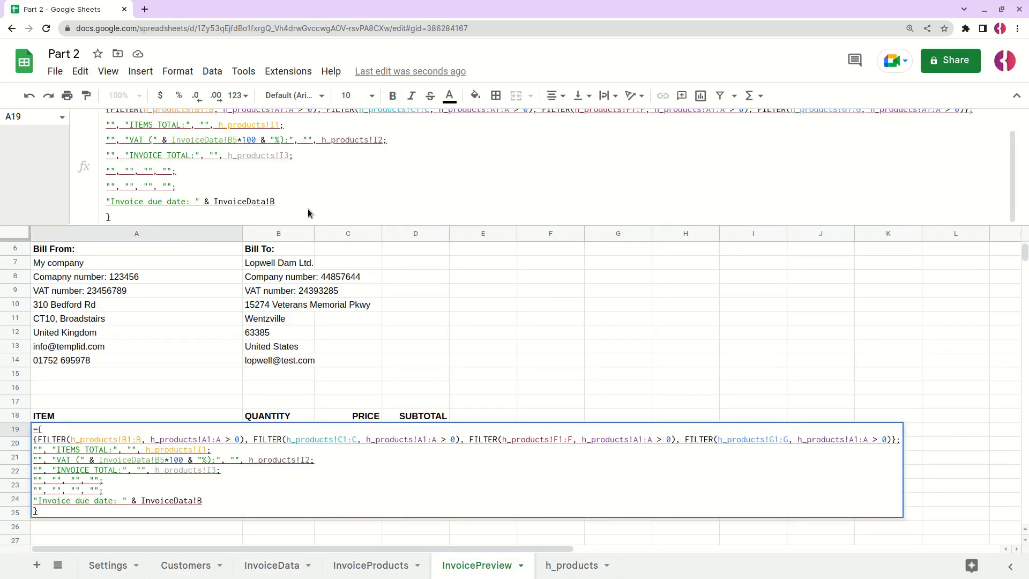
{"action": "type", "text": "4, \"\", \"\", \"\""}
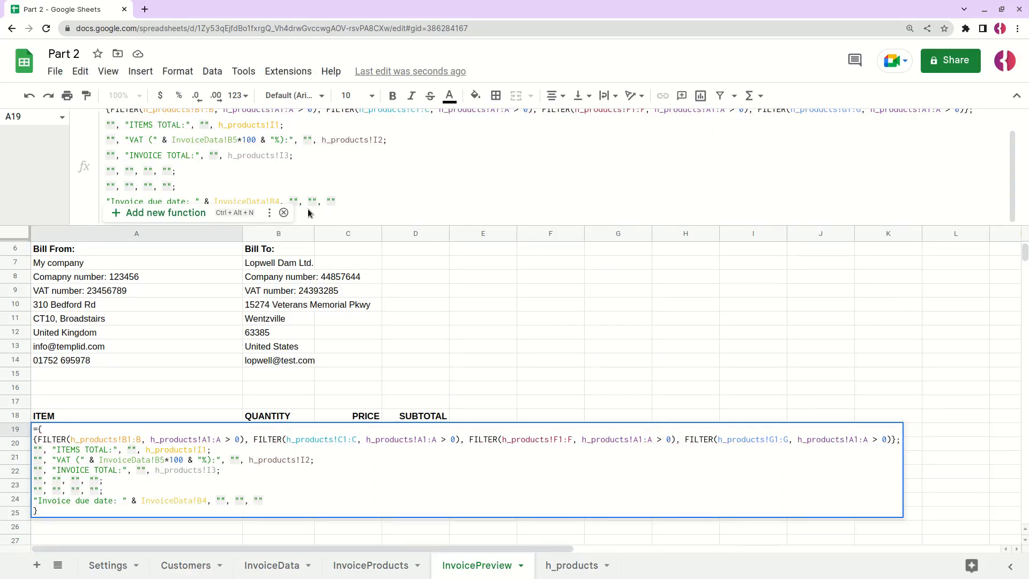
{"action": "key", "text": "Return"}
{"action": "scroll", "coordinate": [214, 375], "scroll_direction": "down", "scroll_amount": 1}
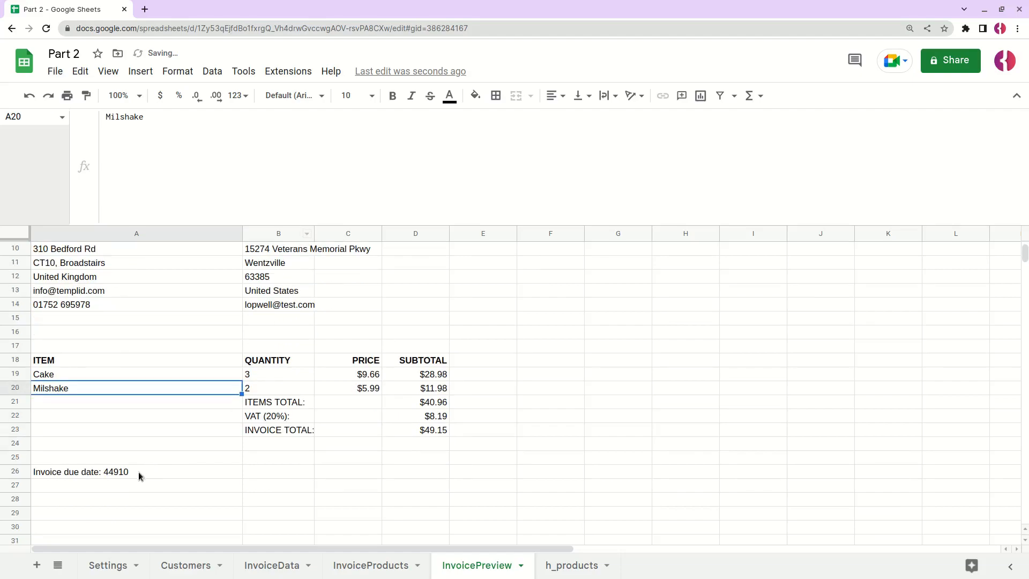
{"action": "left_click", "coordinate": [141, 473]}
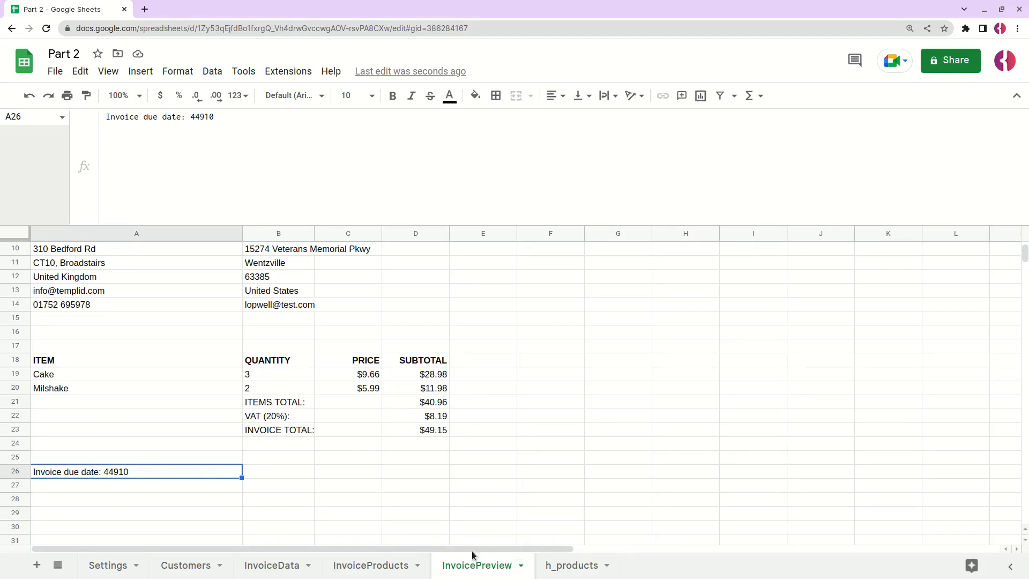
- Look up the date_format value in the Settings sheet and return to InvoicePreview
{"action": "left_click", "coordinate": [89, 569]}
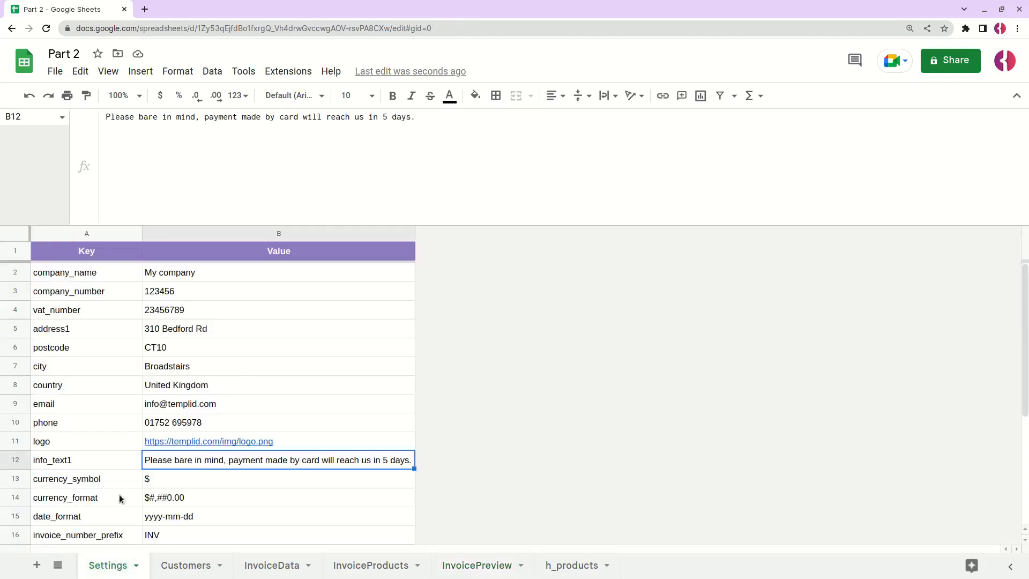
{"action": "scroll", "coordinate": [159, 456], "scroll_direction": "down", "scroll_amount": 1}
{"action": "left_click", "coordinate": [163, 480]}
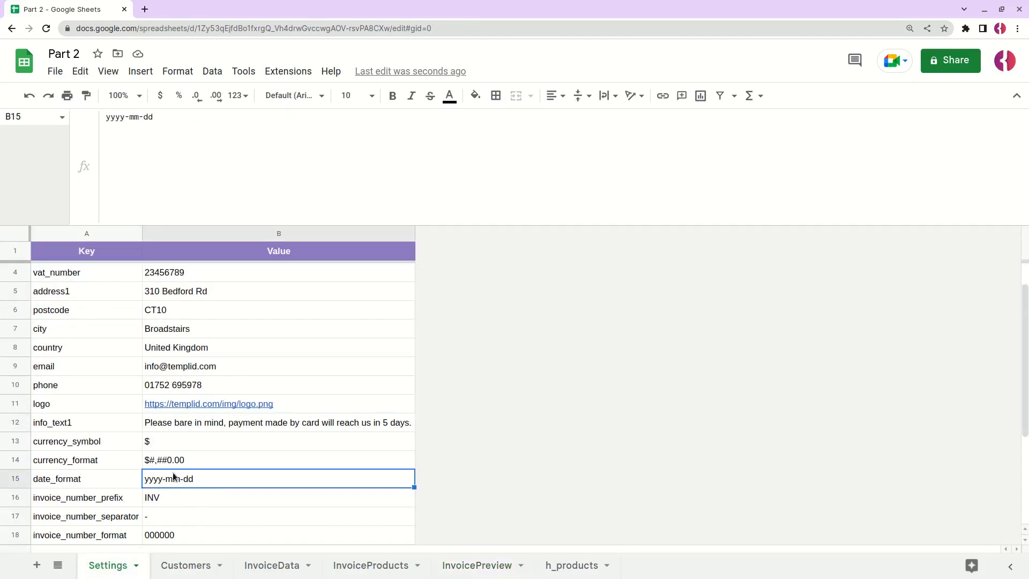
{"action": "left_click", "coordinate": [477, 567]}
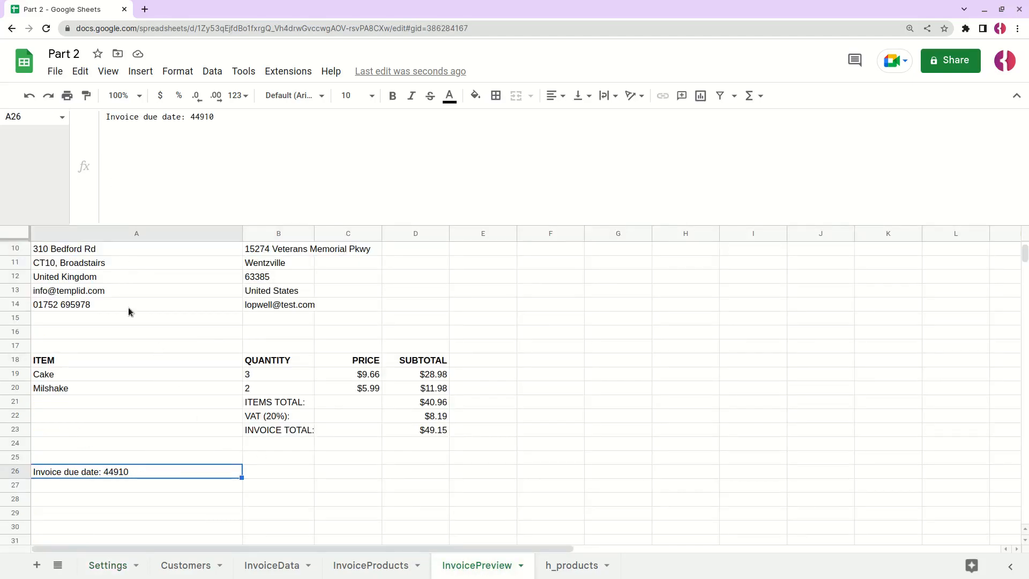
- Put InvoiceData!B4 in the A19 formula inside a TEXT function and start its format argument with Settings!
{"action": "left_click", "coordinate": [69, 374]}
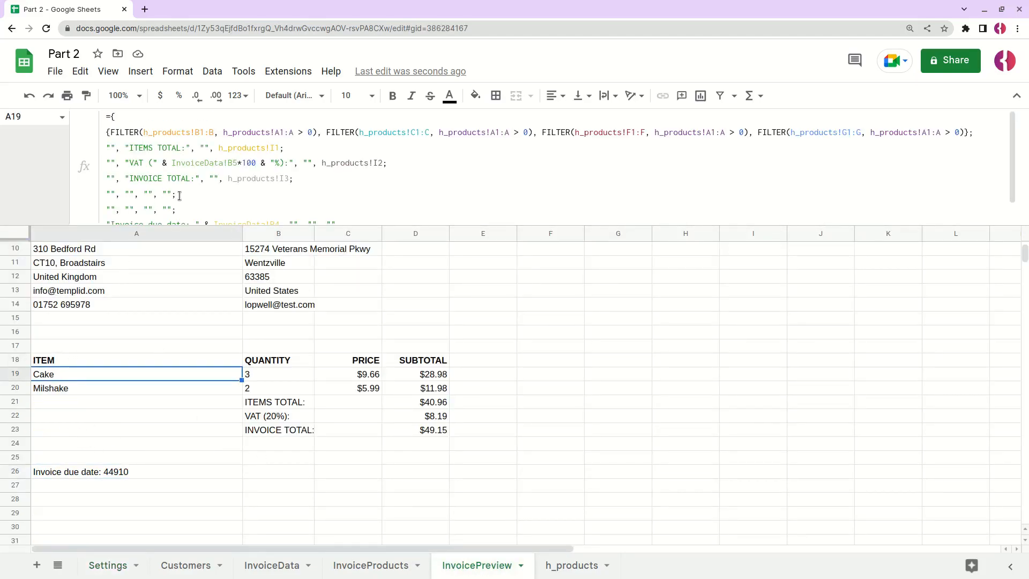
{"action": "scroll", "coordinate": [179, 195], "scroll_direction": "down", "scroll_amount": 1}
{"action": "left_click", "coordinate": [217, 201]}
{"action": "type", "text": "TEXT("}
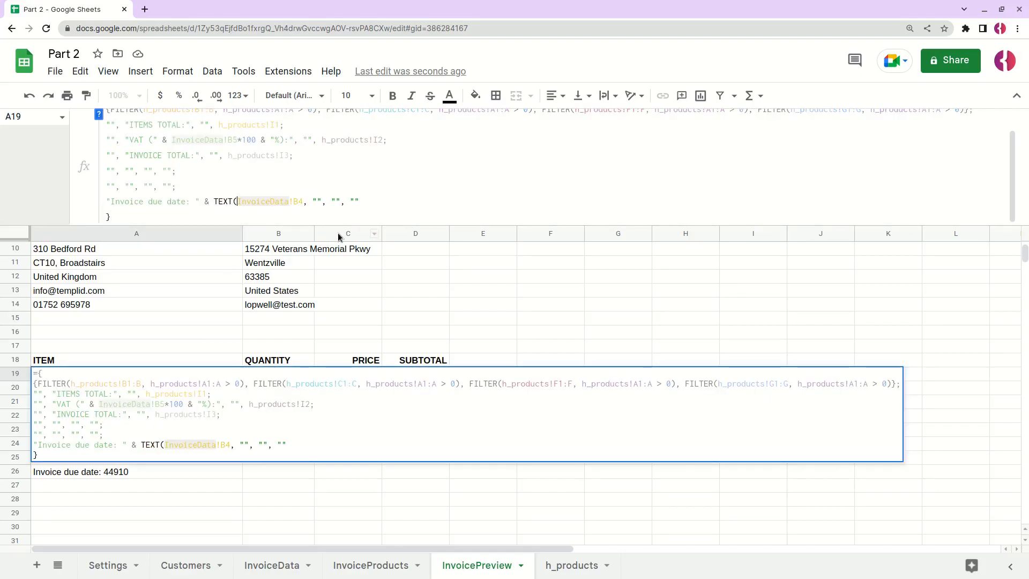
{"action": "key", "text": "Right"}
{"action": "key", "text": "Right"}
{"action": "key", "text": "Right"}
{"action": "key", "text": "Right"}
{"action": "key", "text": "Right"}
{"action": "key", "text": "Right"}
{"action": "key", "text": "Right"}
{"action": "key", "text": "Right"}
{"action": "key", "text": "Right"}
{"action": "key", "text": "Right"}
{"action": "key", "text": "Right"}
{"action": "key", "text": "Right"}
{"action": "key", "text": "Right"}
{"action": "key", "text": "Right"}
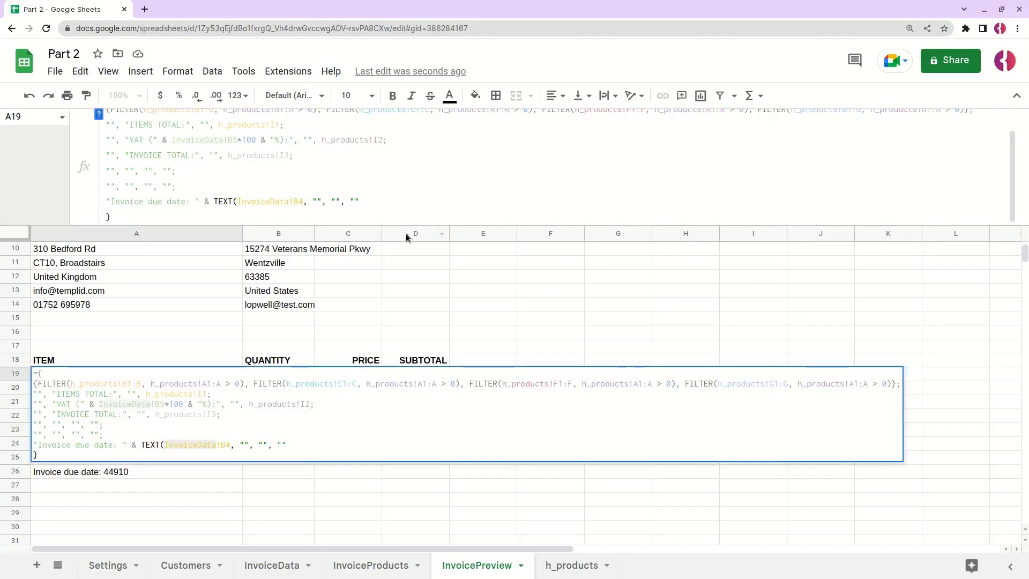
{"action": "type", "text": ", Settings!,"}
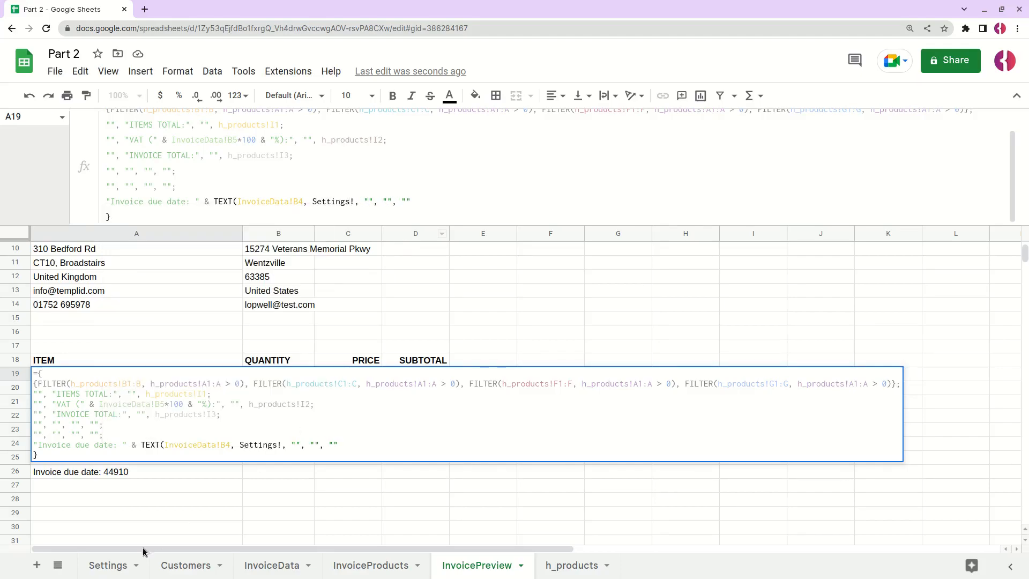
- Recheck the date_format cell in Settings and try to complete the TEXT format argument in the A19 formula as Settings!B15
{"action": "left_click", "coordinate": [101, 565]}
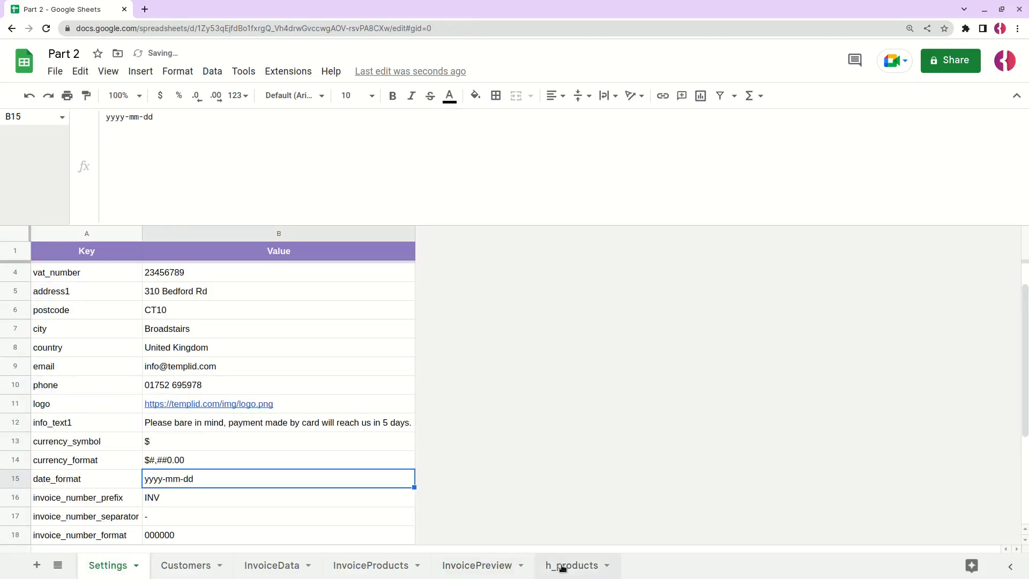
{"action": "left_click", "coordinate": [476, 565]}
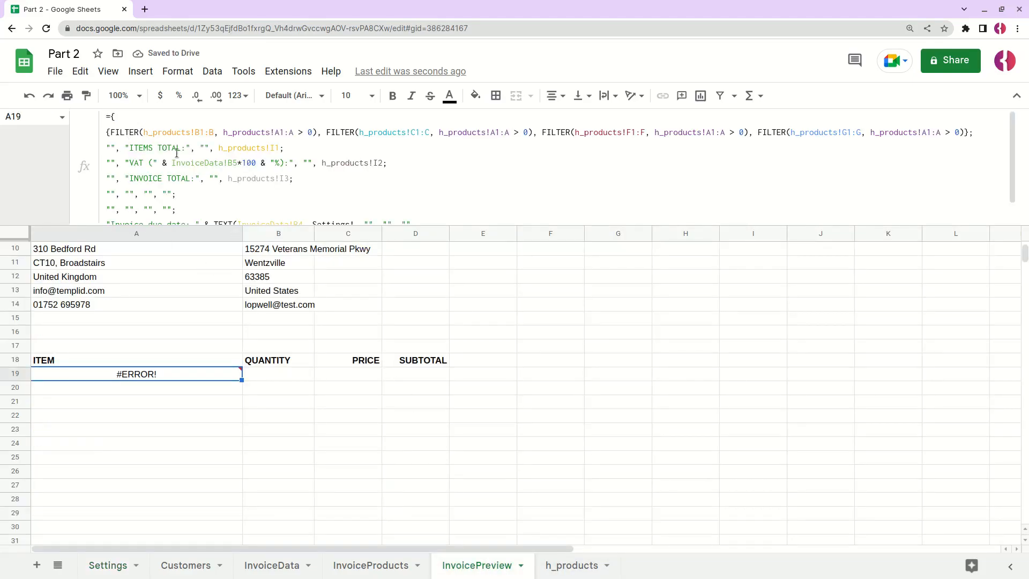
{"action": "left_click", "coordinate": [272, 164]}
{"action": "left_click", "coordinate": [353, 201]}
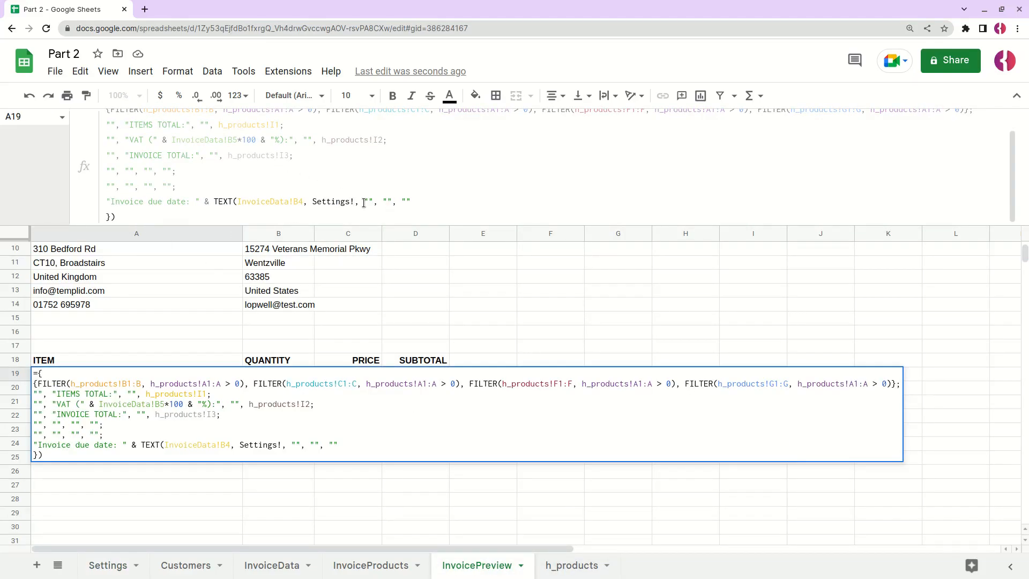
{"action": "type", "text": "B15"}
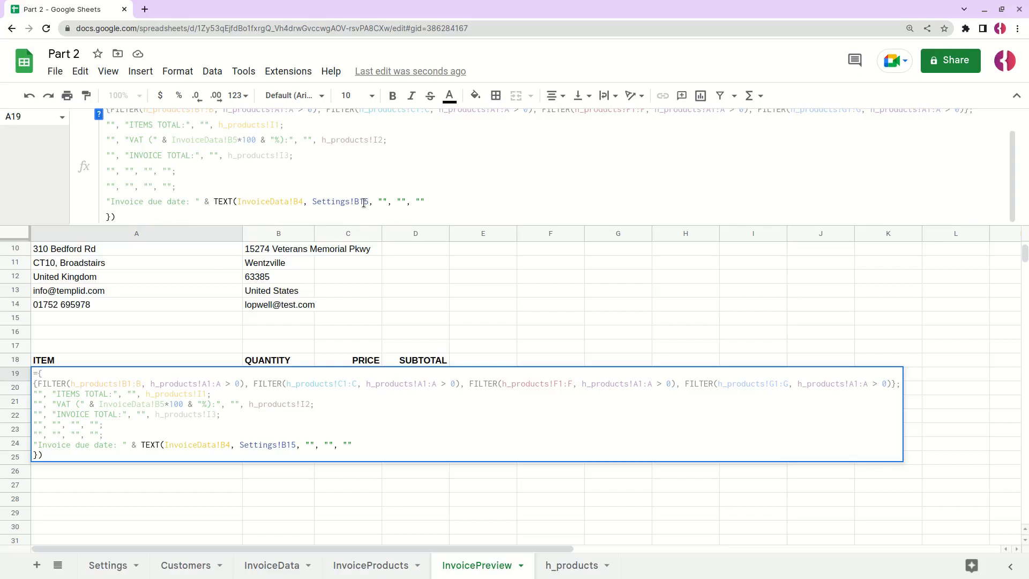
{"action": "type", "text": ")"}
{"action": "key", "text": "Return"}
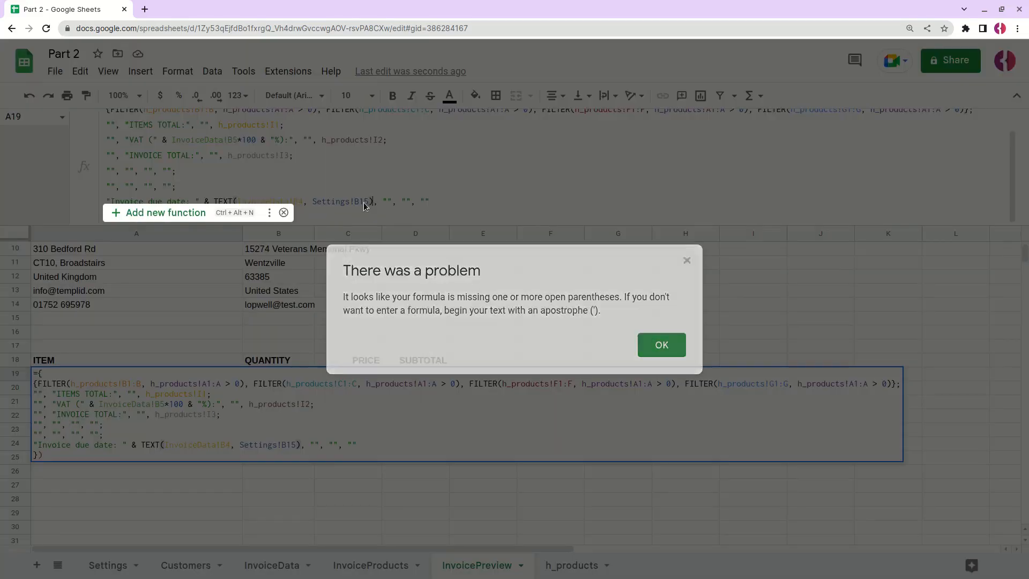
{"action": "key", "text": "Return"}
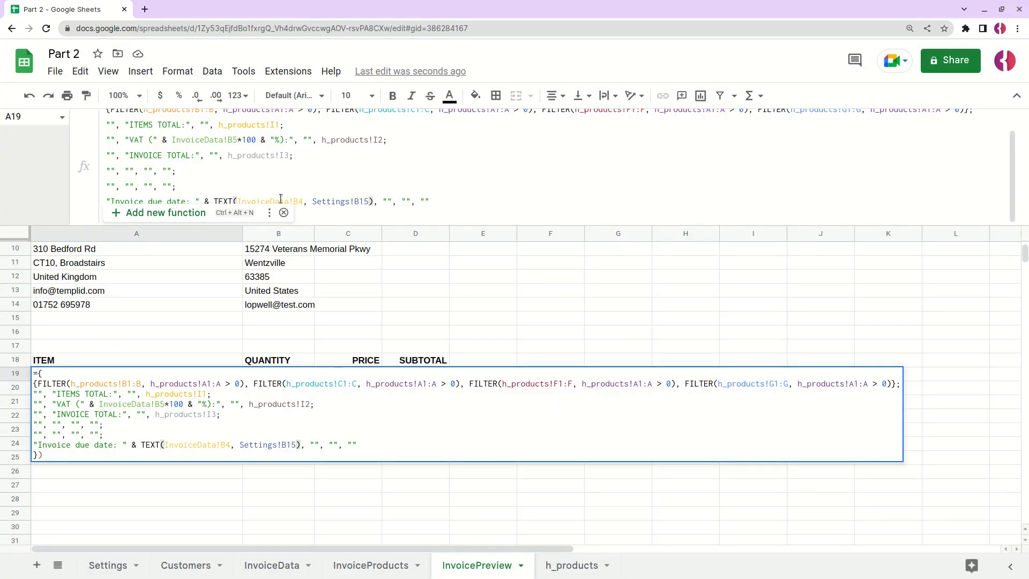
{"action": "left_click", "coordinate": [308, 201]}
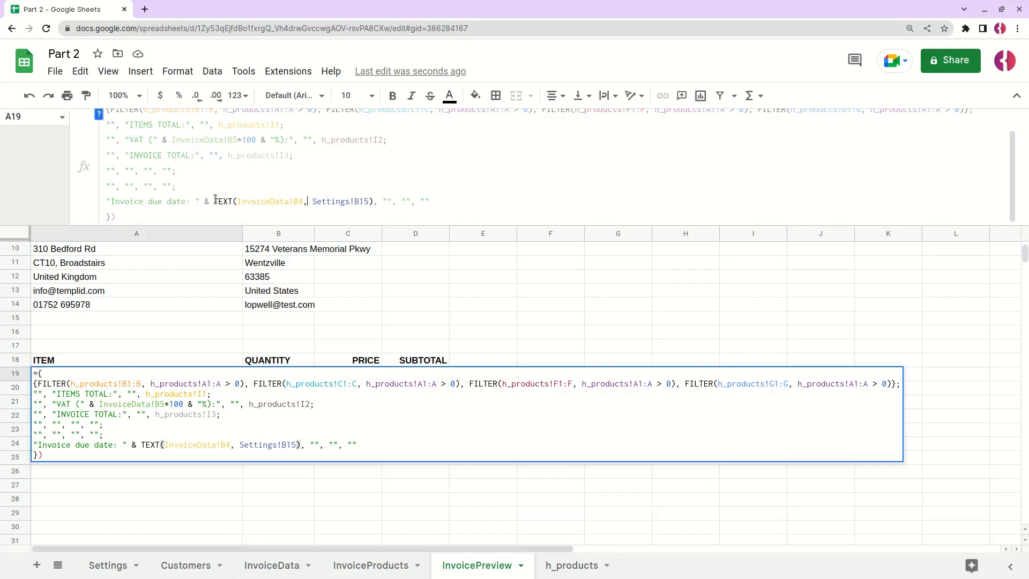
{"action": "key", "text": "Up"}
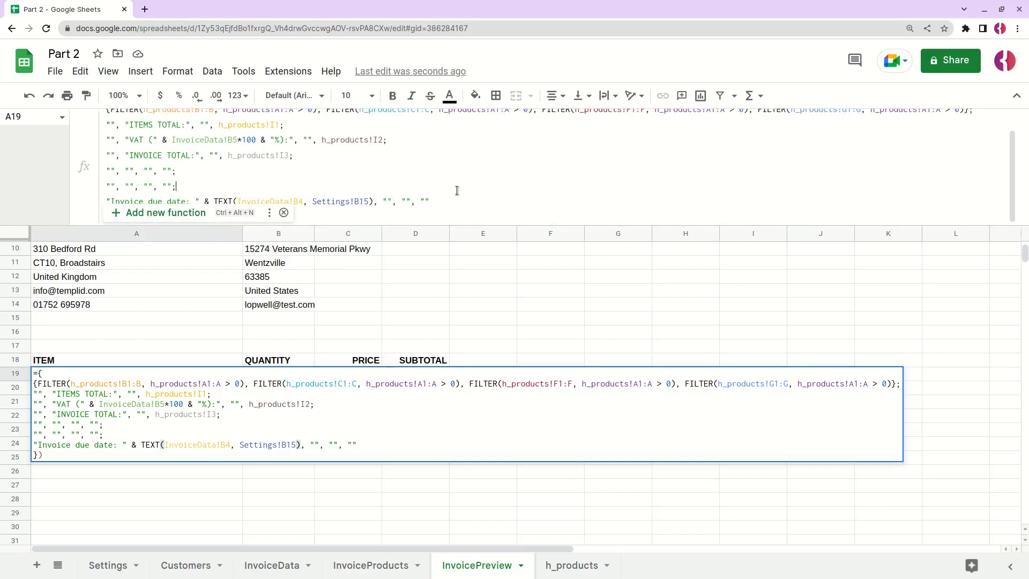
{"action": "key", "text": "Return"}
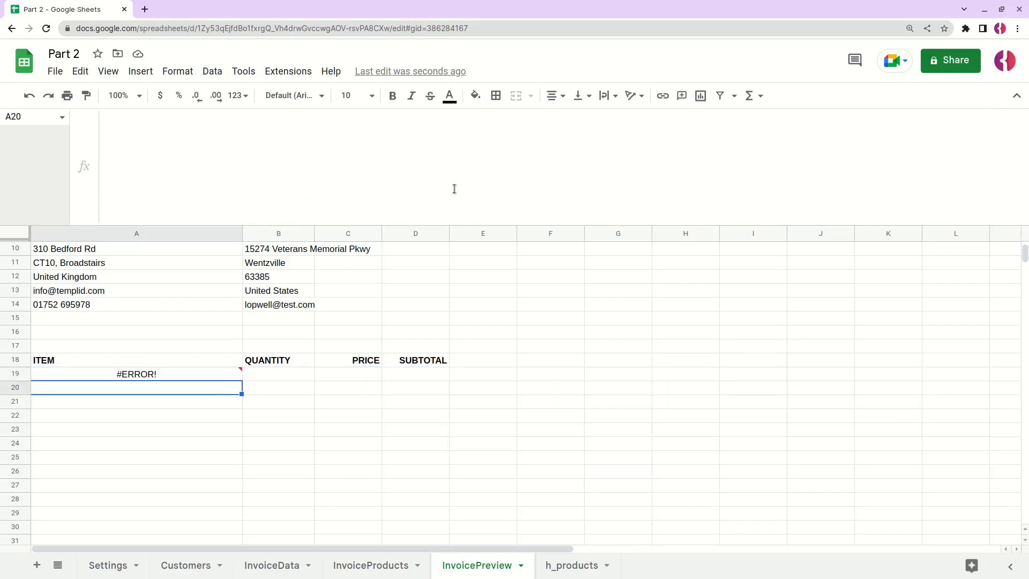
- Remove the stray parenthesis after the A19 formula's closing brace, complete the TEXT format argument as Settings!B15), and check A26
{"action": "left_click", "coordinate": [151, 374]}
{"action": "scroll", "coordinate": [257, 300], "scroll_direction": "down", "scroll_amount": 2}
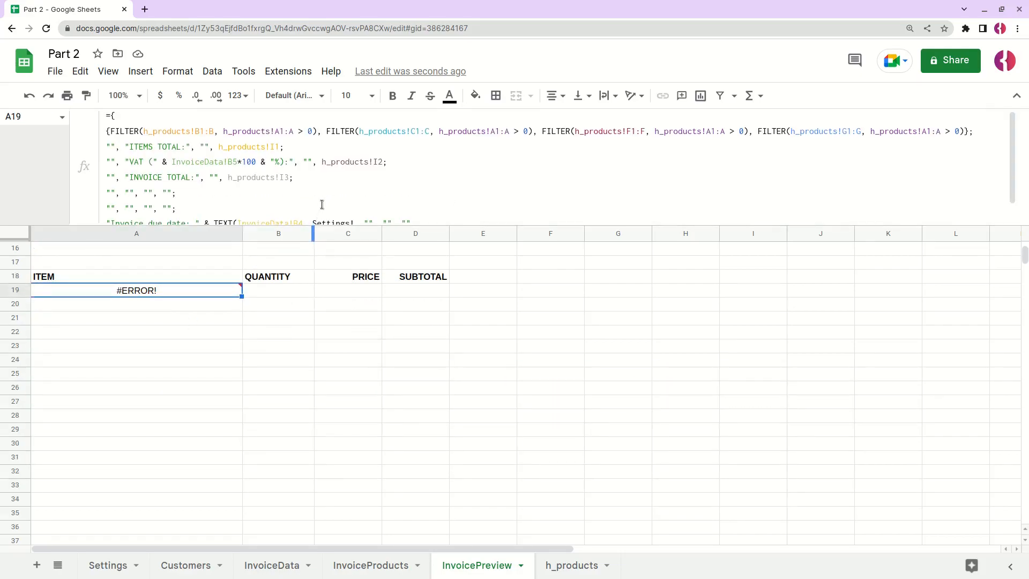
{"action": "scroll", "coordinate": [321, 204], "scroll_direction": "down", "scroll_amount": 1}
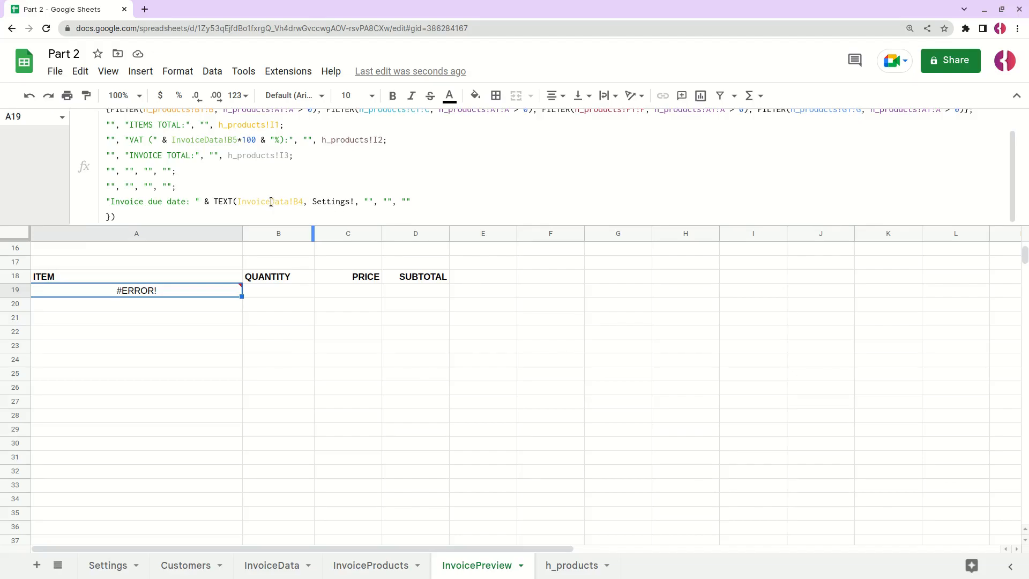
{"action": "left_click", "coordinate": [111, 215]}
{"action": "scroll", "coordinate": [156, 209], "scroll_direction": "up", "scroll_amount": 1}
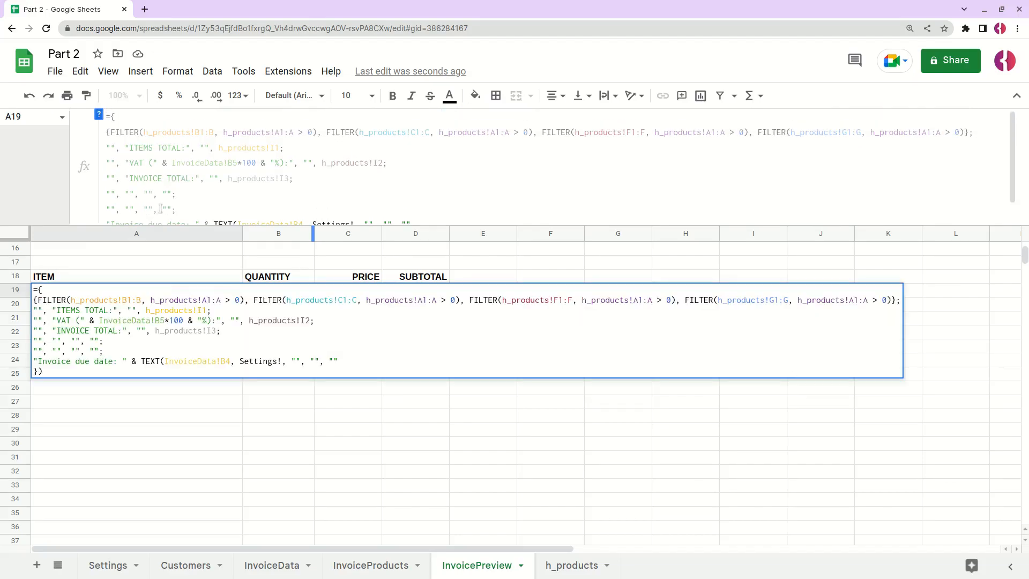
{"action": "scroll", "coordinate": [165, 206], "scroll_direction": "down", "scroll_amount": 1}
{"action": "key", "text": "Delete"}
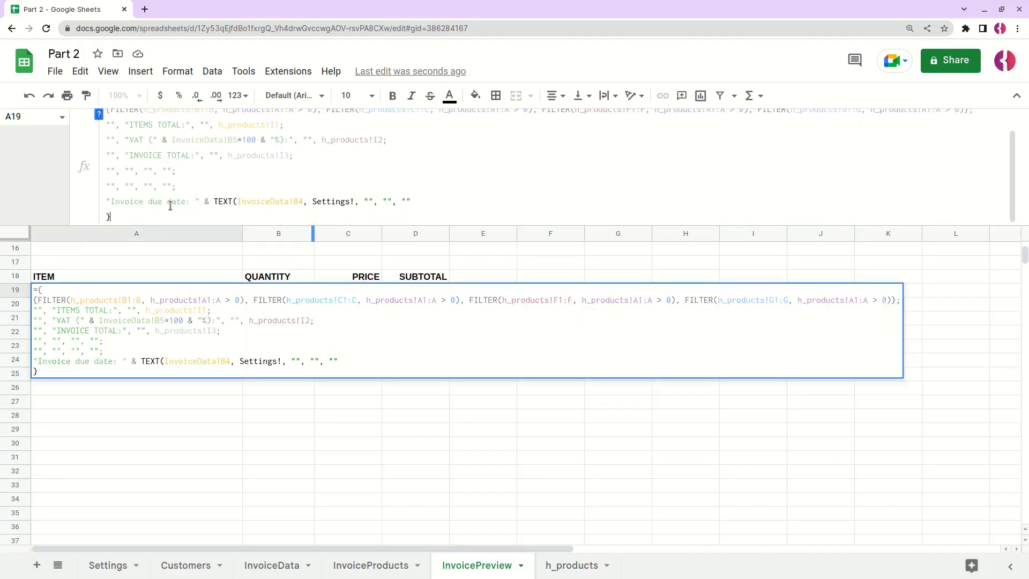
{"action": "left_click", "coordinate": [354, 201]}
{"action": "type", "text": "B10)"}
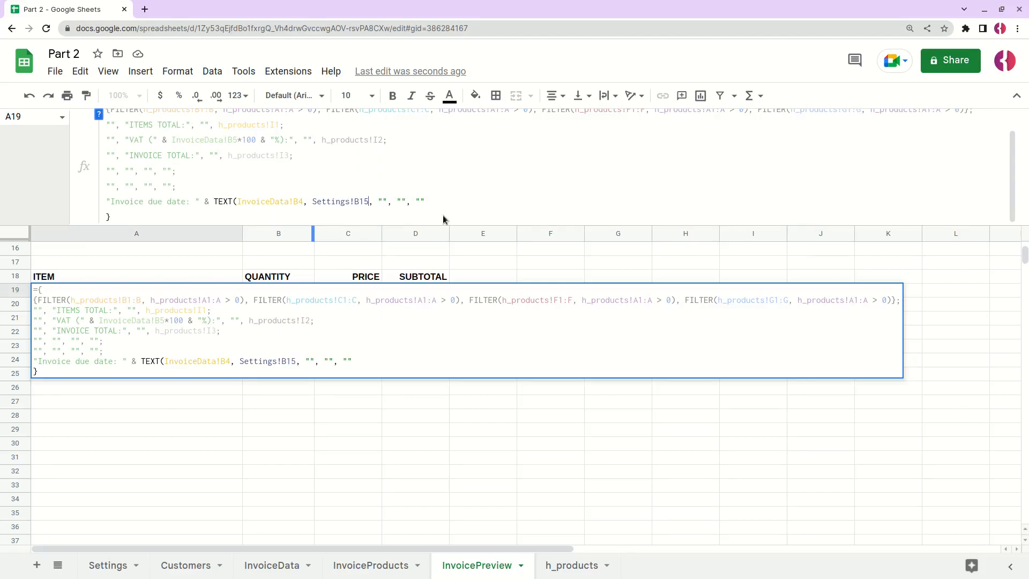
{"action": "key", "text": "Return"}
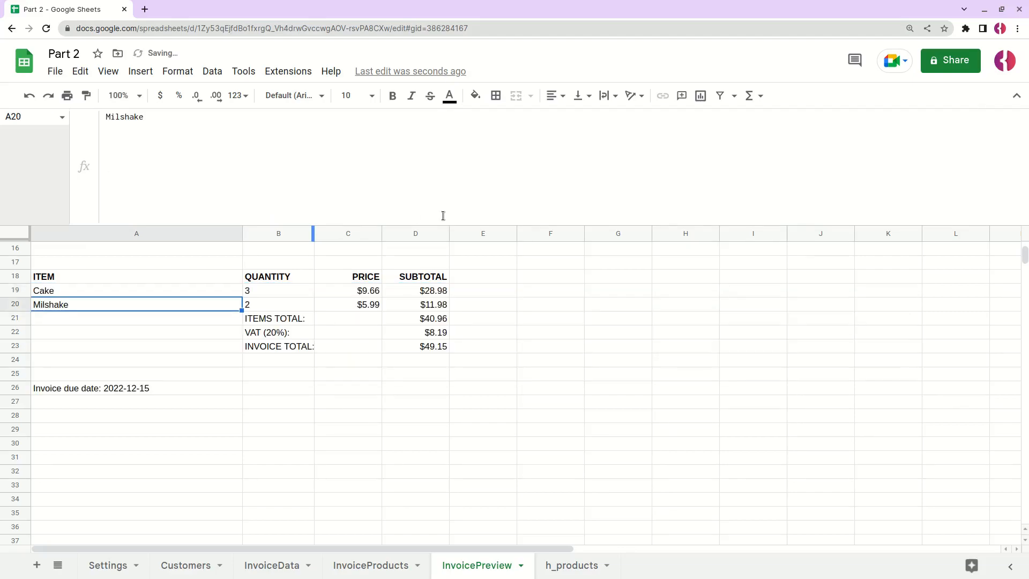
{"action": "left_click", "coordinate": [144, 389]}
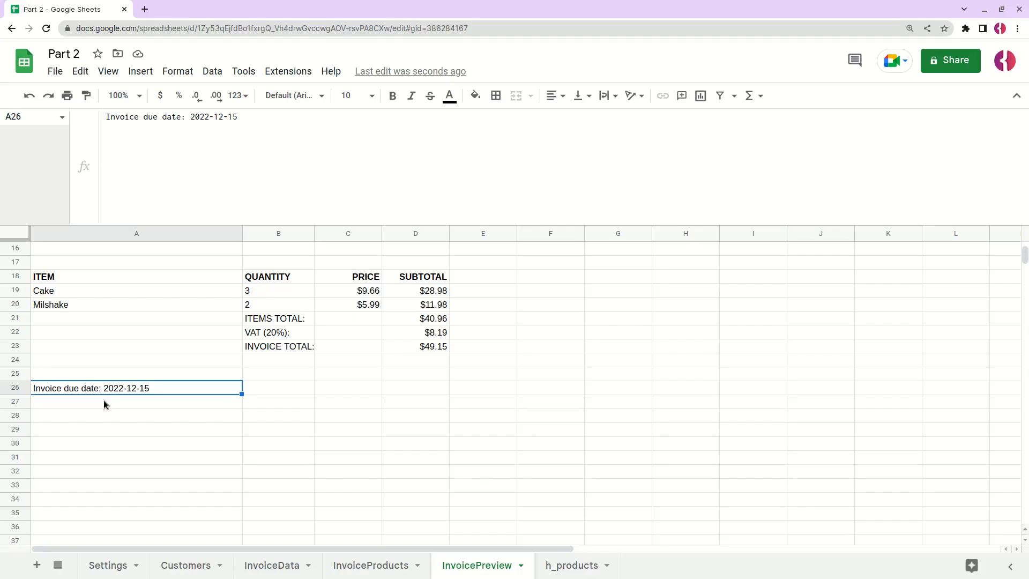
- Look up the info_text1 value cell in the Settings sheet and return to InvoicePreview
{"action": "left_click", "coordinate": [107, 565]}
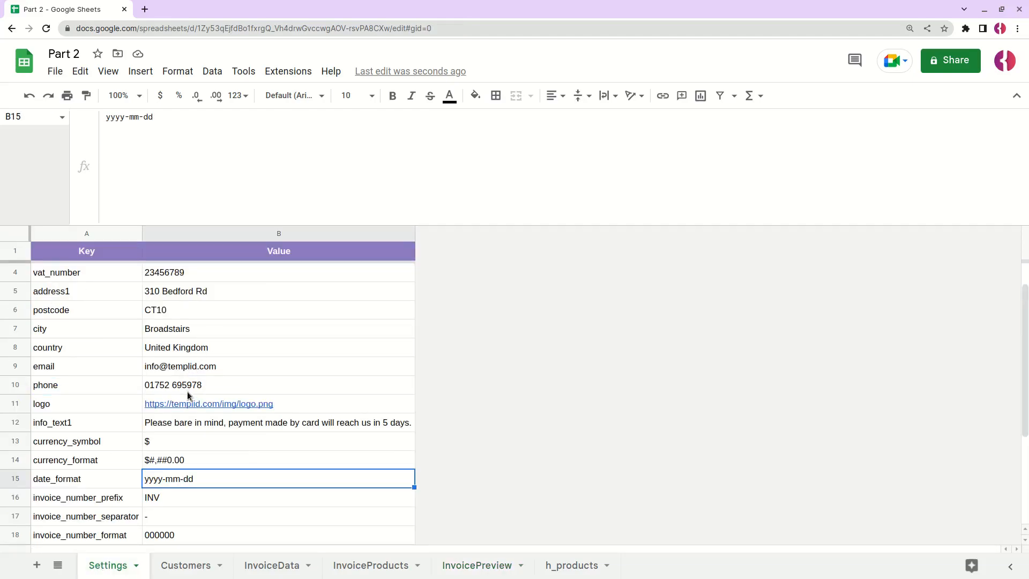
{"action": "left_click", "coordinate": [175, 426]}
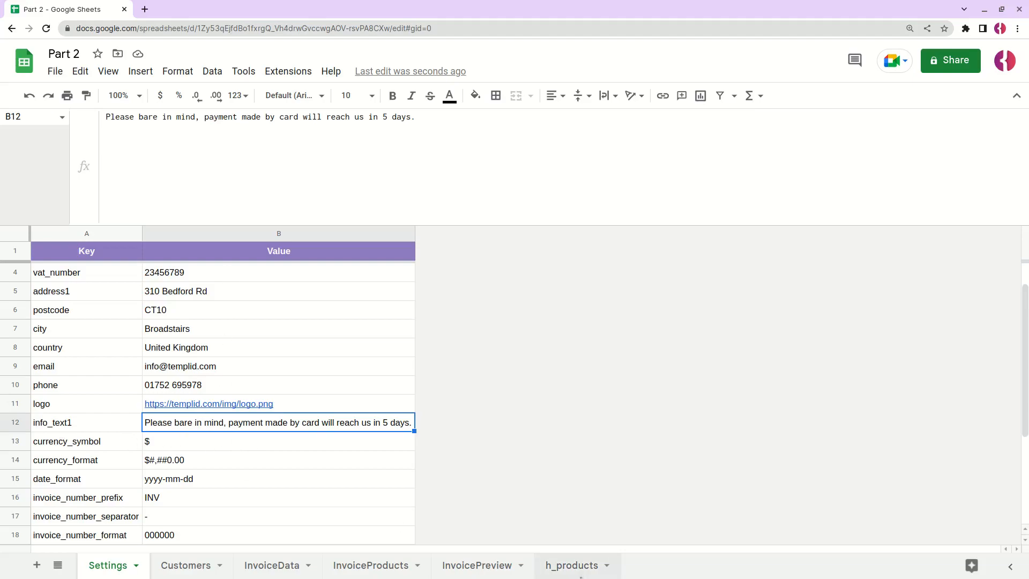
{"action": "left_click", "coordinate": [572, 566]}
{"action": "left_click", "coordinate": [476, 565]}
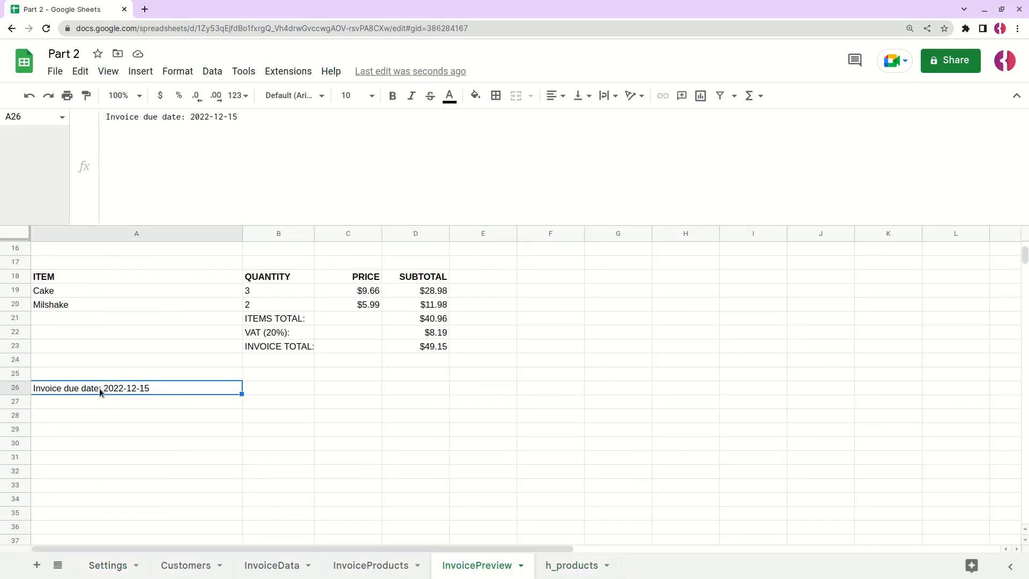
- End the due date row of the A19 formula with a semicolon and insert a new line before the closing brace
{"action": "left_click", "coordinate": [49, 299]}
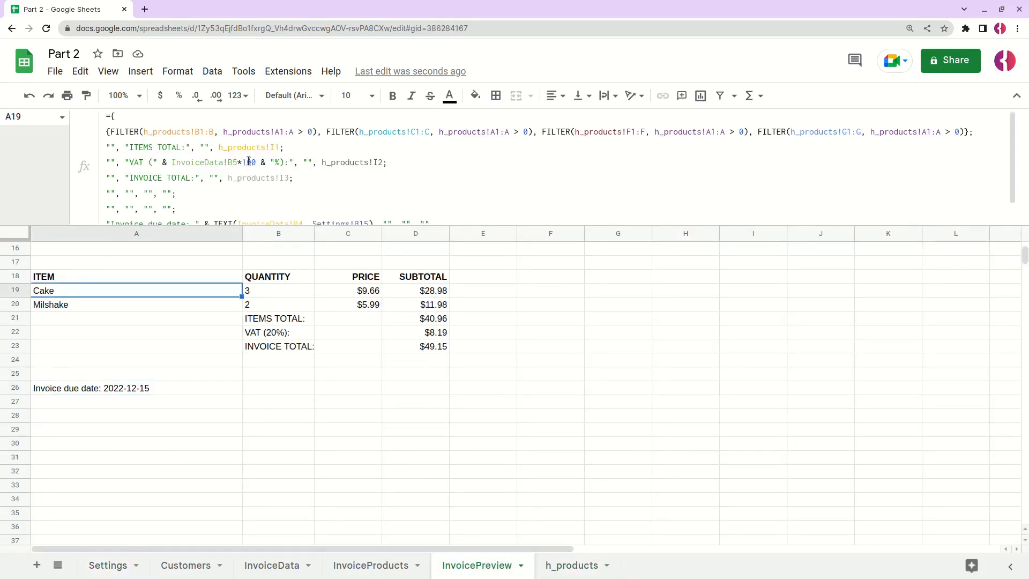
{"action": "scroll", "coordinate": [248, 161], "scroll_direction": "down", "scroll_amount": 1}
{"action": "left_click", "coordinate": [430, 202]}
{"action": "type", "text": ";"}
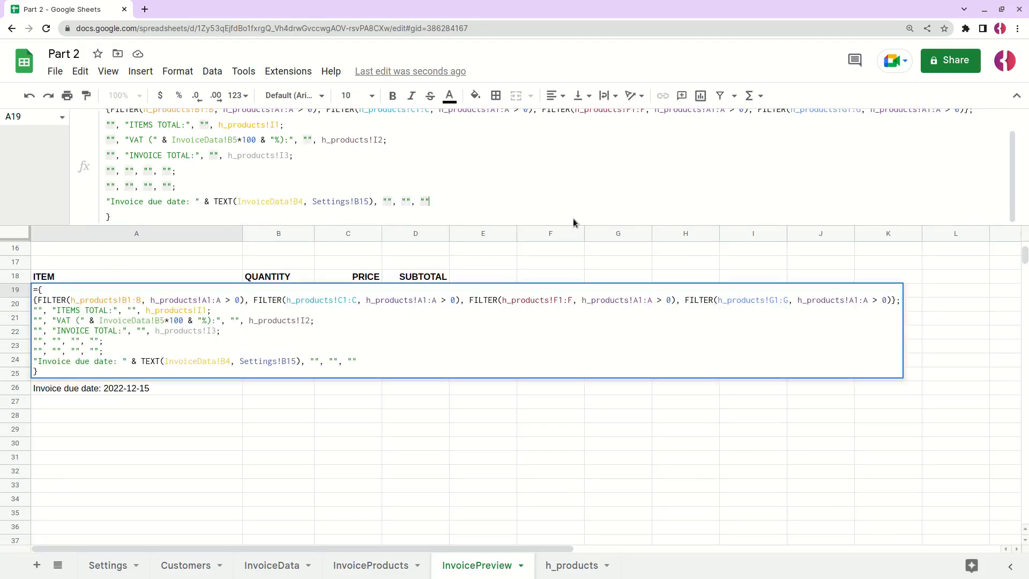
{"action": "key", "text": "shift+Return"}
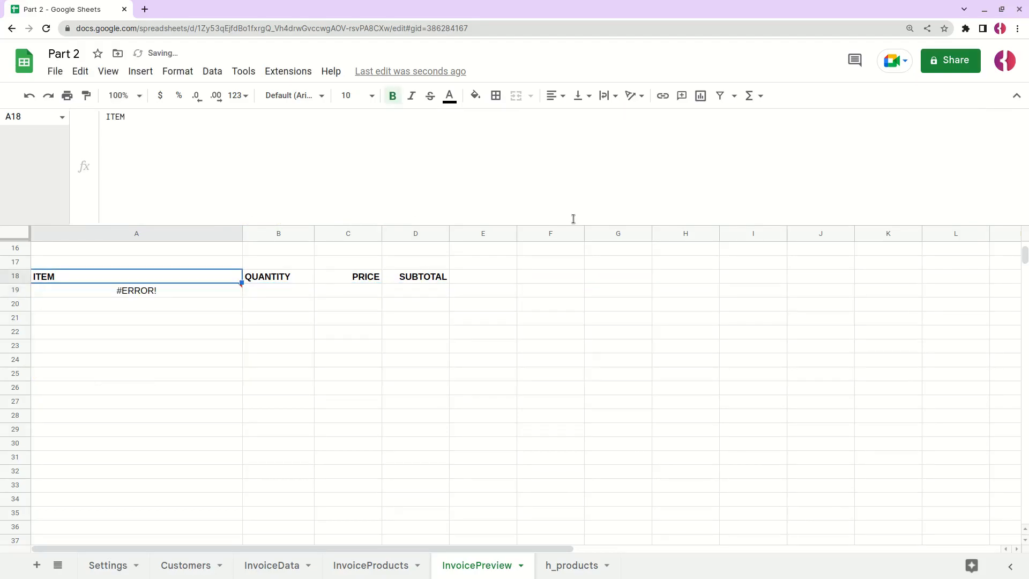
{"action": "key", "text": "Down"}
{"action": "scroll", "coordinate": [506, 190], "scroll_direction": "down", "scroll_amount": 1}
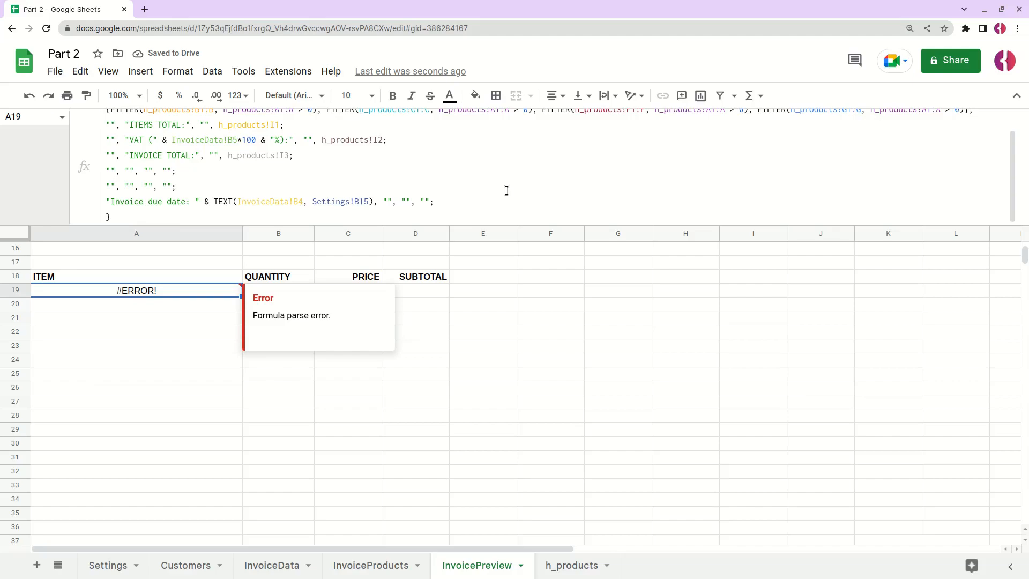
{"action": "left_click", "coordinate": [466, 205]}
{"action": "key", "text": "ctrl+Return"}
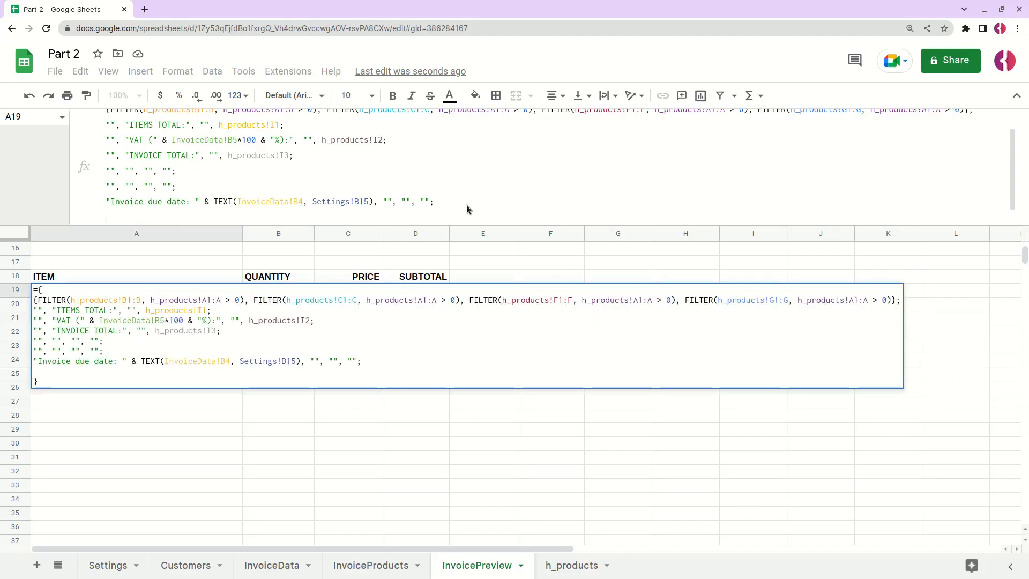
- Add the row Settings!B12, "", "", "" before the closing brace and commit the A19 formula
{"action": "type", "text": "Settings!B12"}
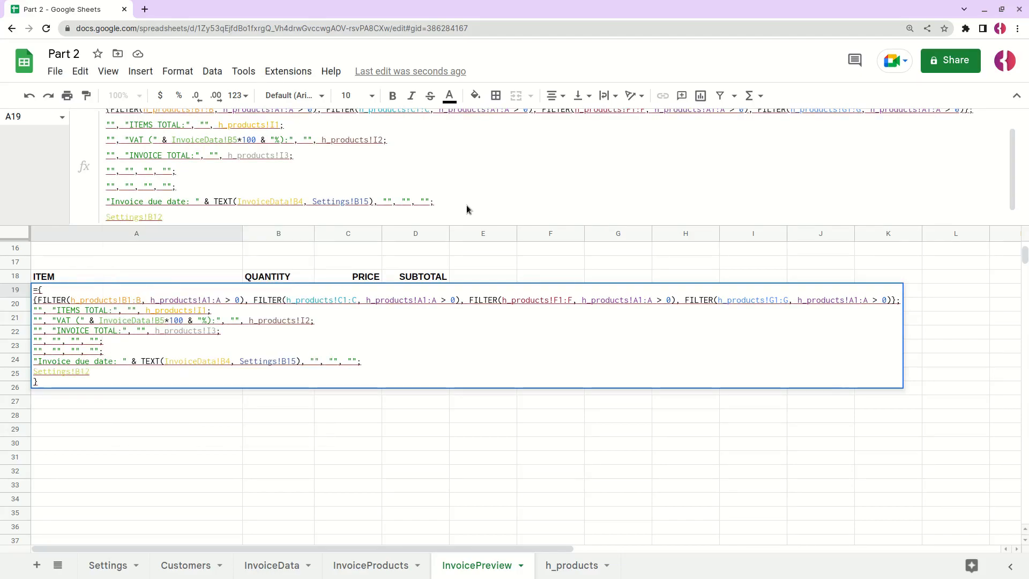
{"action": "type", "text": ", \"\", \"\", \"\""}
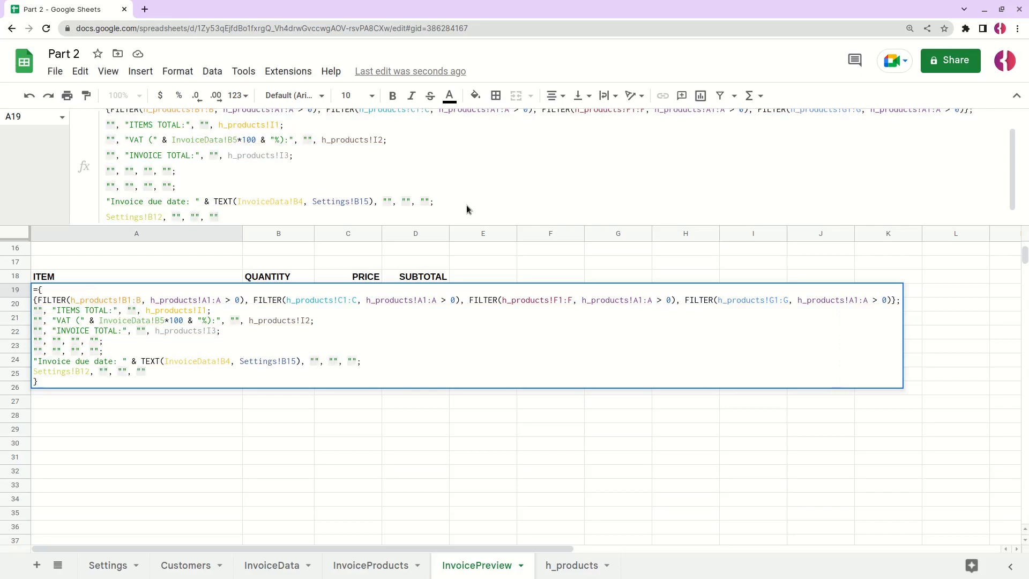
{"action": "key", "text": "Return"}
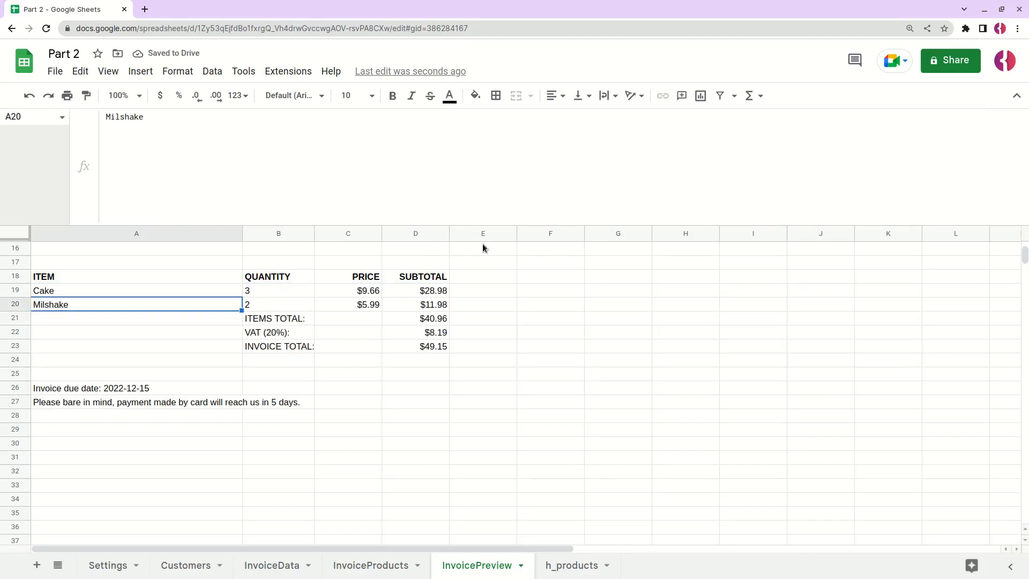
- Shrink the formula bar to a single line and review the invoice preview from its header to the info text
{"action": "left_click_drag", "start_coordinate": [719, 225], "coordinate": [724, 93]}
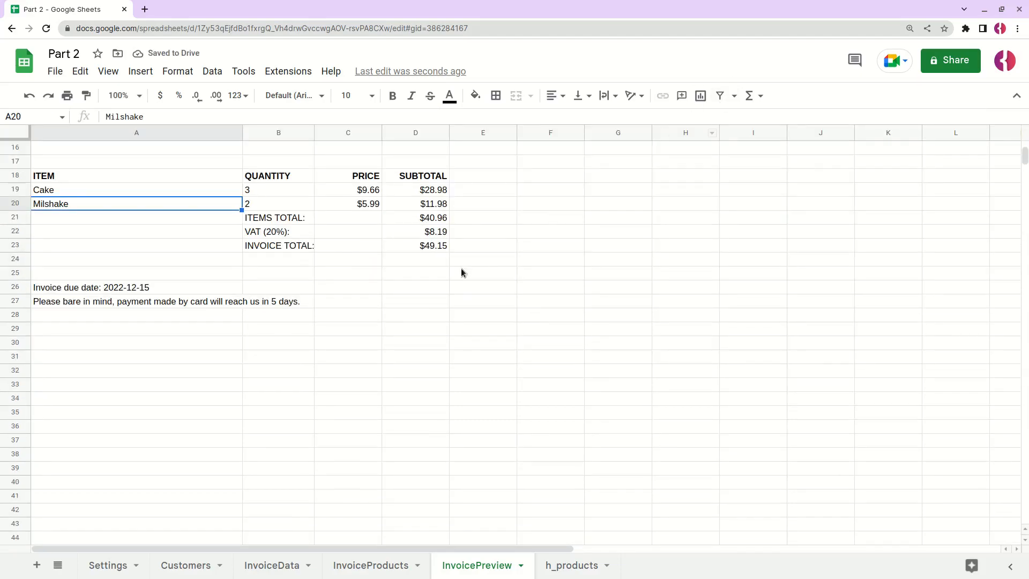
{"action": "left_click", "coordinate": [368, 301]}
{"action": "scroll", "coordinate": [230, 335], "scroll_direction": "up", "scroll_amount": 5}
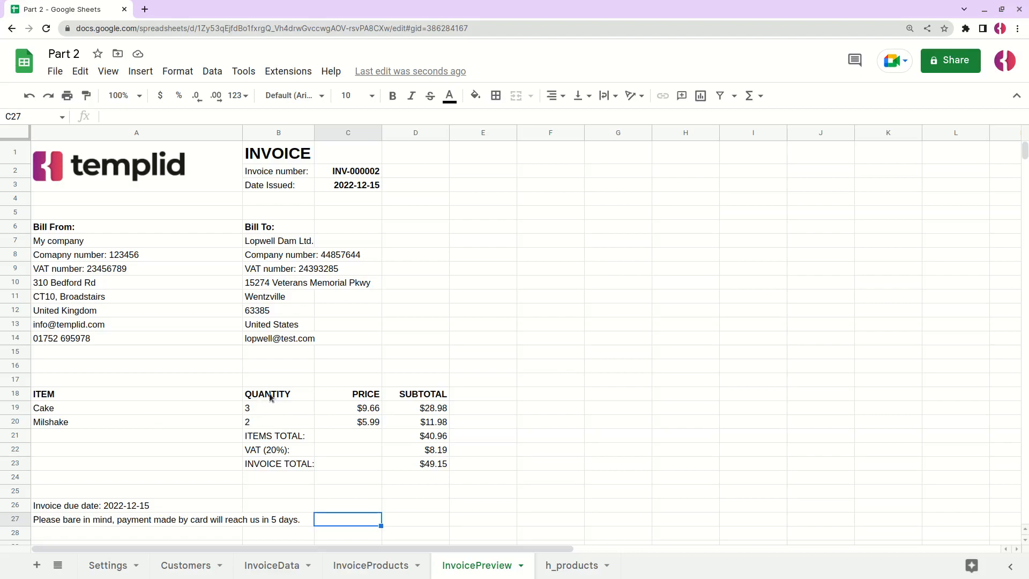
- Delete the unused columns E to X from the InvoicePreview sheet
{"action": "left_click", "coordinate": [477, 133]}
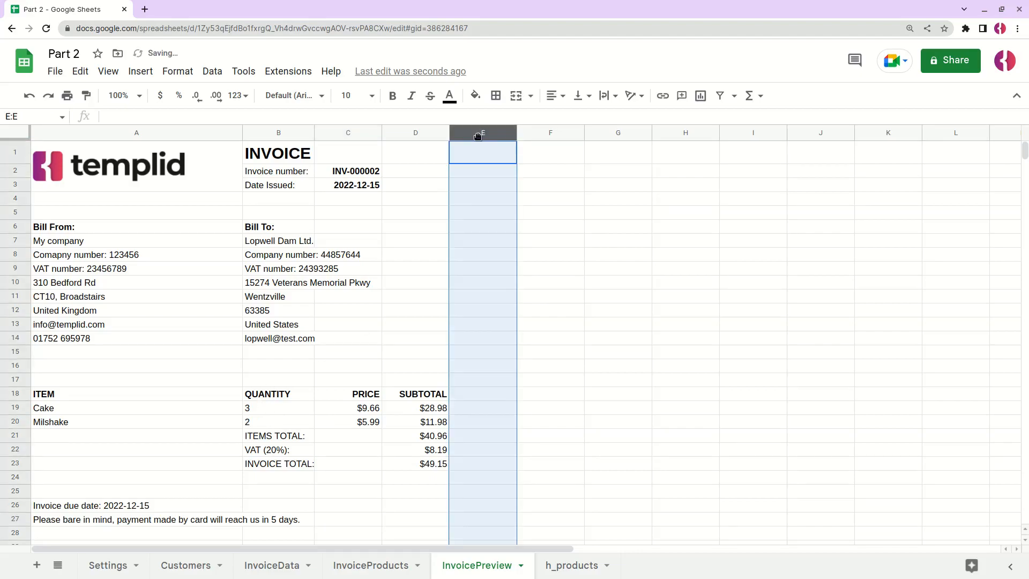
{"action": "key", "text": "ctrl+shift+Right"}
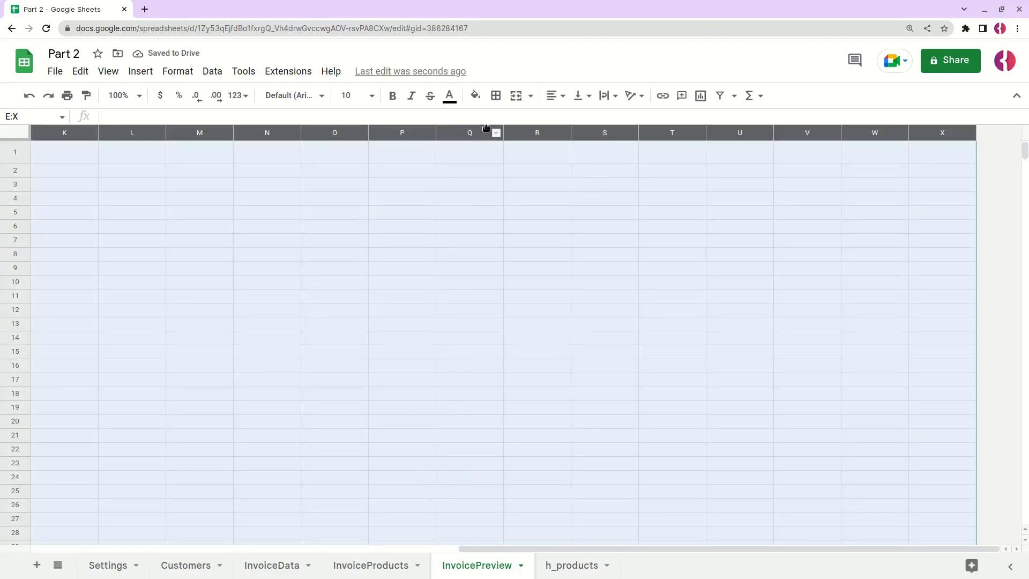
{"action": "right_click", "coordinate": [470, 130]}
{"action": "left_click", "coordinate": [498, 283]}
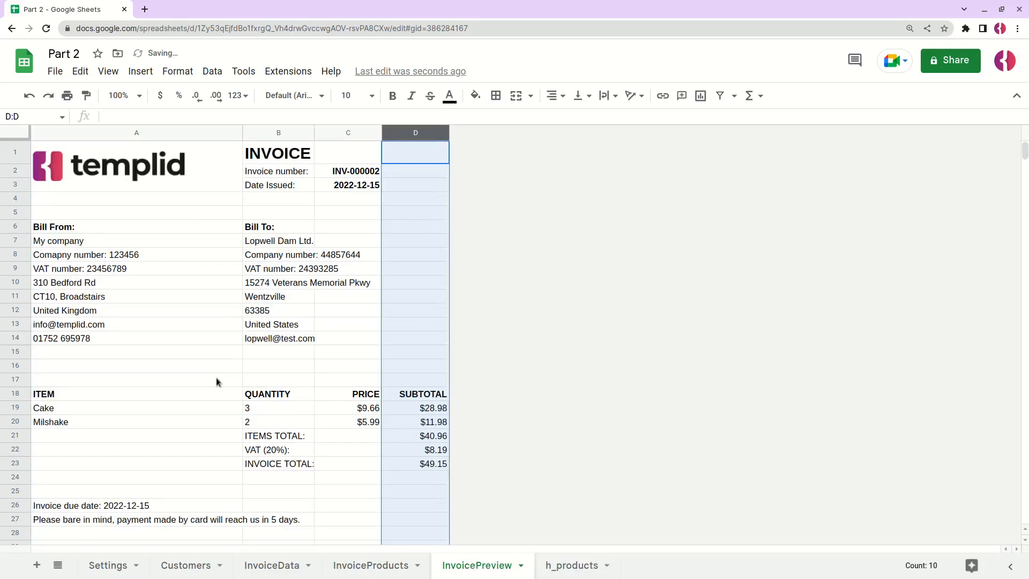
- Delete the unused rows 41 to 1000 from the InvoicePreview sheet
{"action": "scroll", "coordinate": [217, 378], "scroll_direction": "down", "scroll_amount": 5}
{"action": "left_click", "coordinate": [15, 468]}
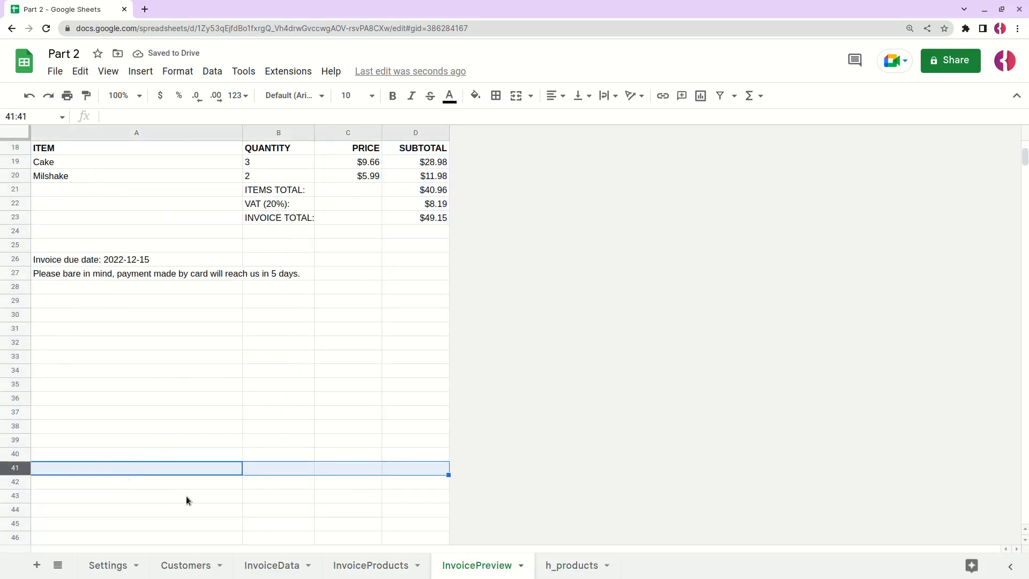
{"action": "key", "text": "ctrl+shift+Down"}
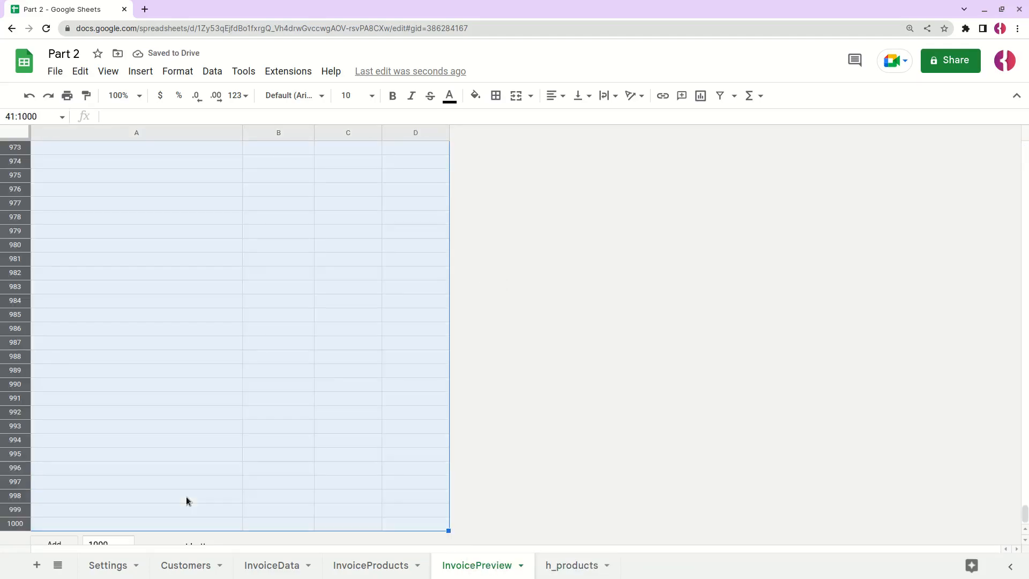
{"action": "right_click", "coordinate": [12, 426]}
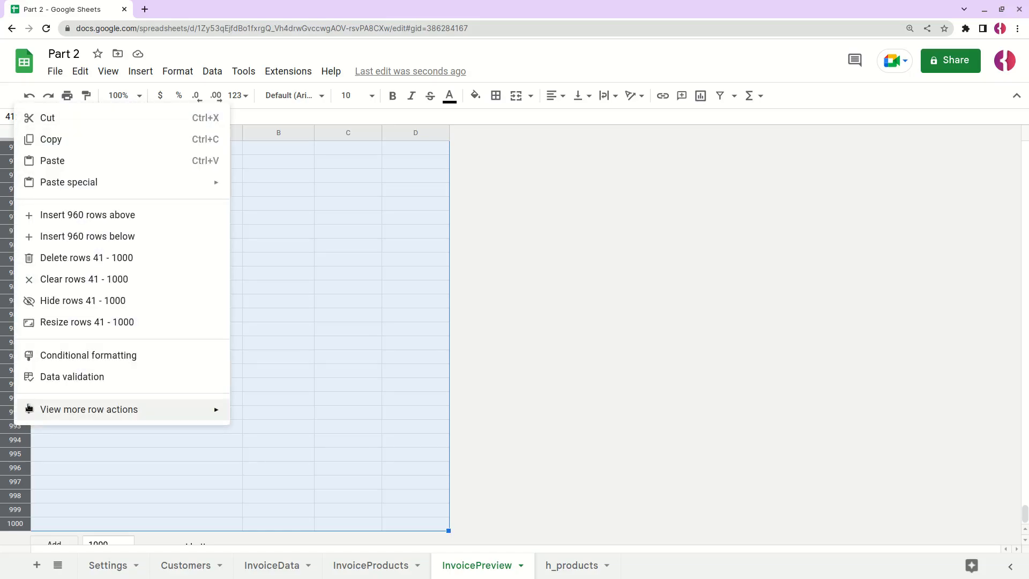
{"action": "left_click", "coordinate": [54, 258]}
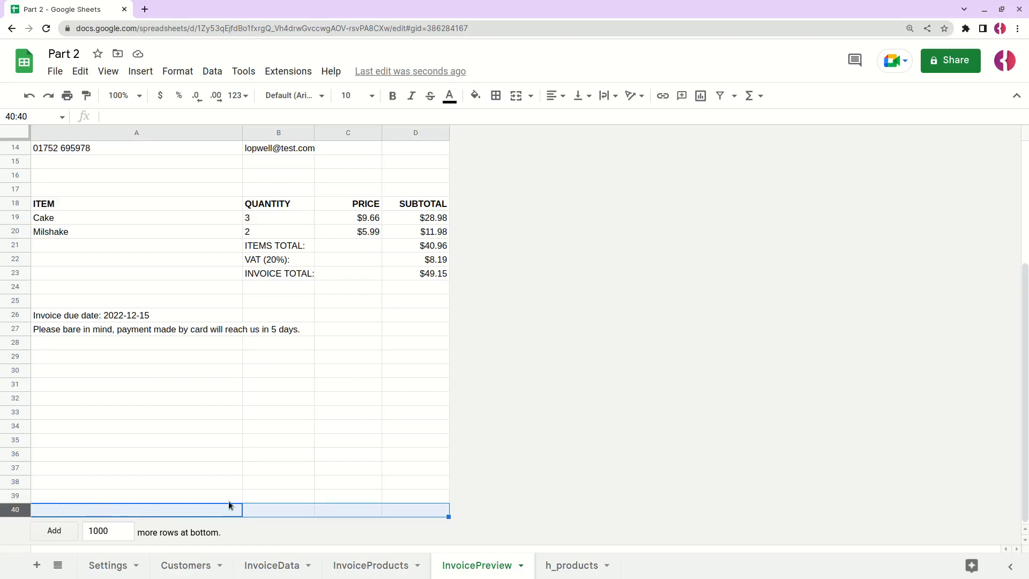
- Check the product lines on the InvoiceProducts sheet and return to the InvoicePreview sheet
{"action": "left_click", "coordinate": [347, 565]}
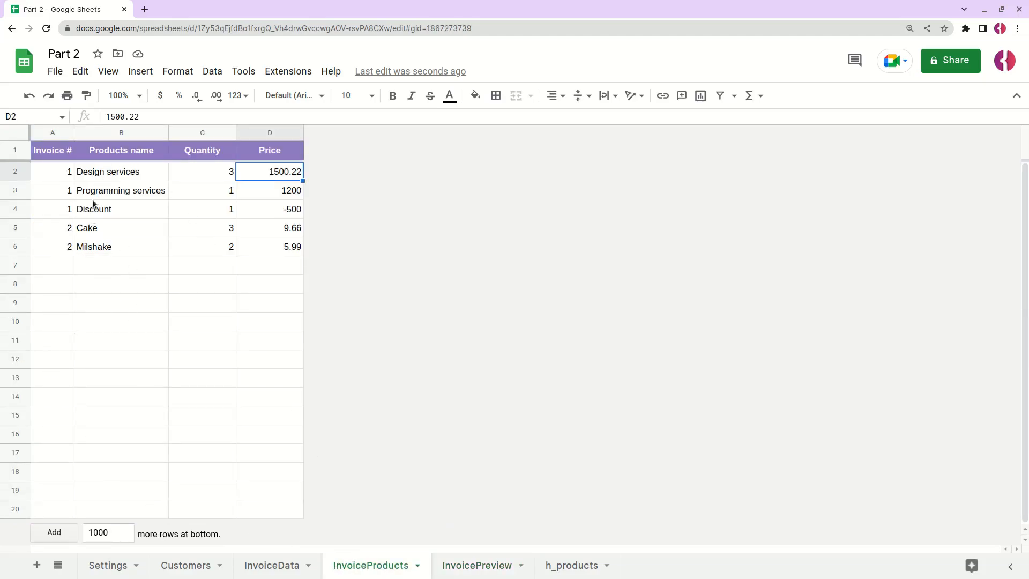
{"action": "left_click", "coordinate": [482, 565]}
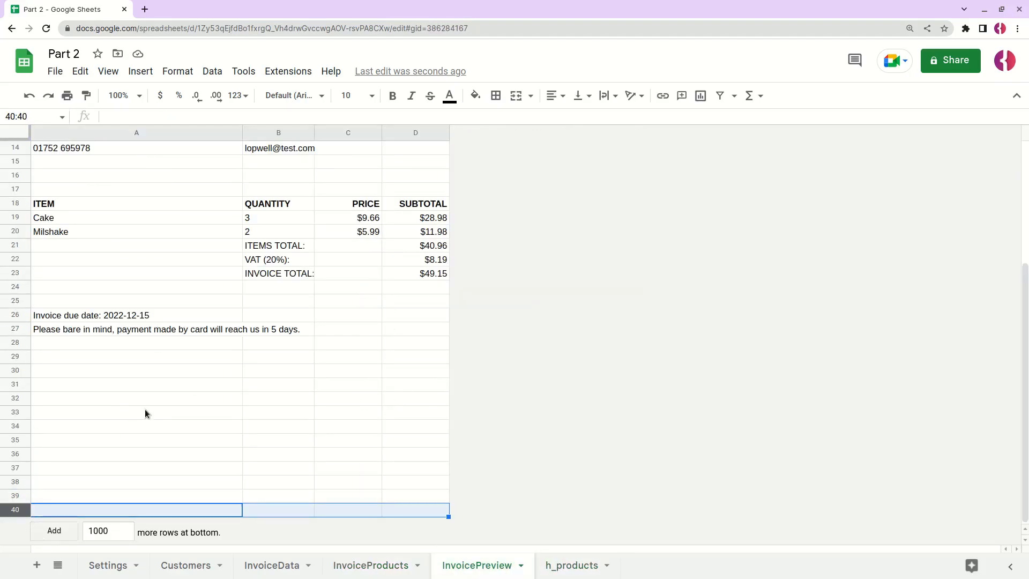
{"action": "scroll", "coordinate": [156, 419], "scroll_direction": "up", "scroll_amount": 3}
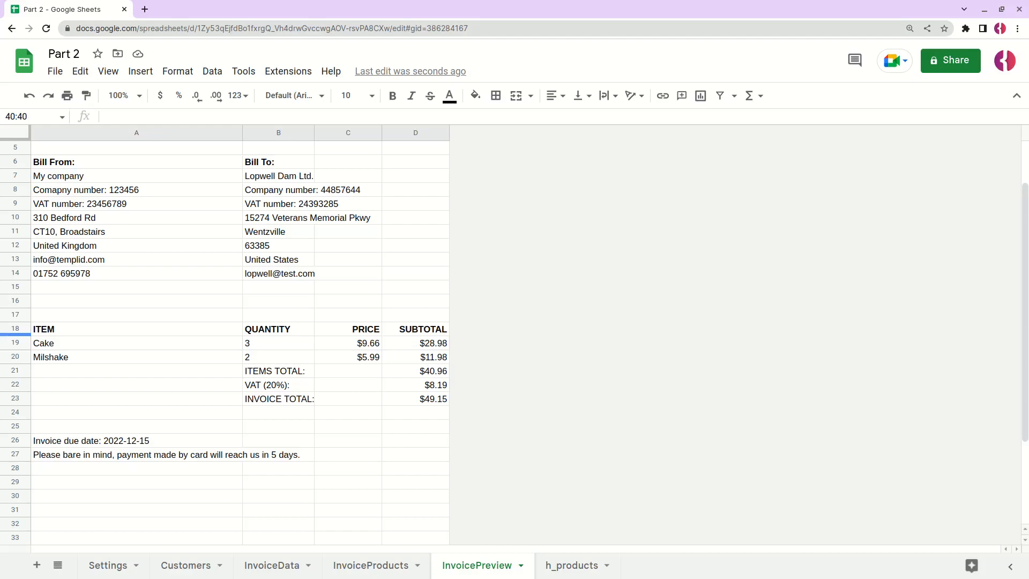
- Increase the height of rows 18 to 40 by specifying a larger row height in pixels
{"action": "left_click", "coordinate": [21, 330]}
{"action": "scroll", "coordinate": [45, 421], "scroll_direction": "down", "scroll_amount": 3}
{"action": "left_click", "coordinate": [17, 510], "text": "shift"}
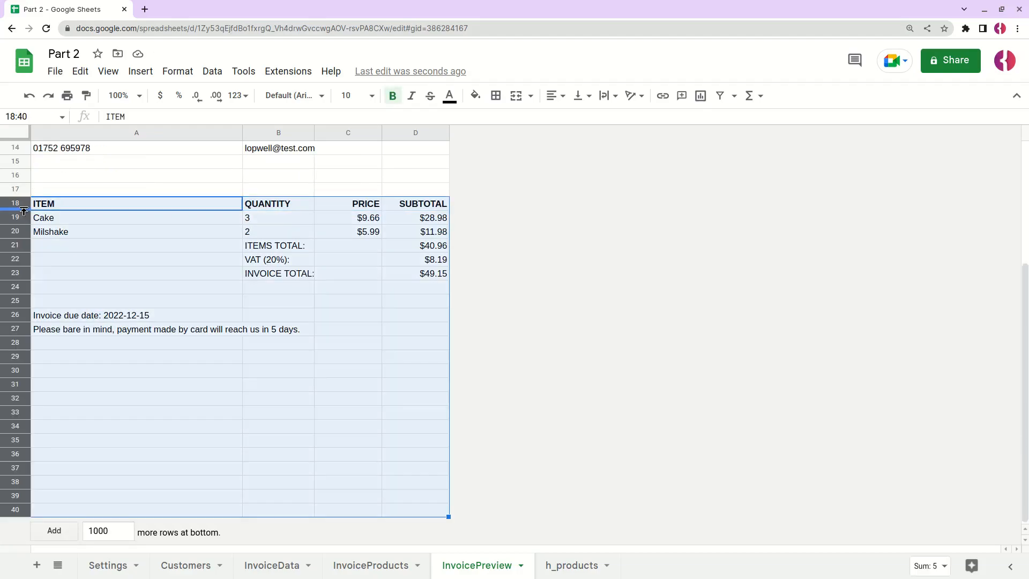
{"action": "right_click", "coordinate": [19, 203]}
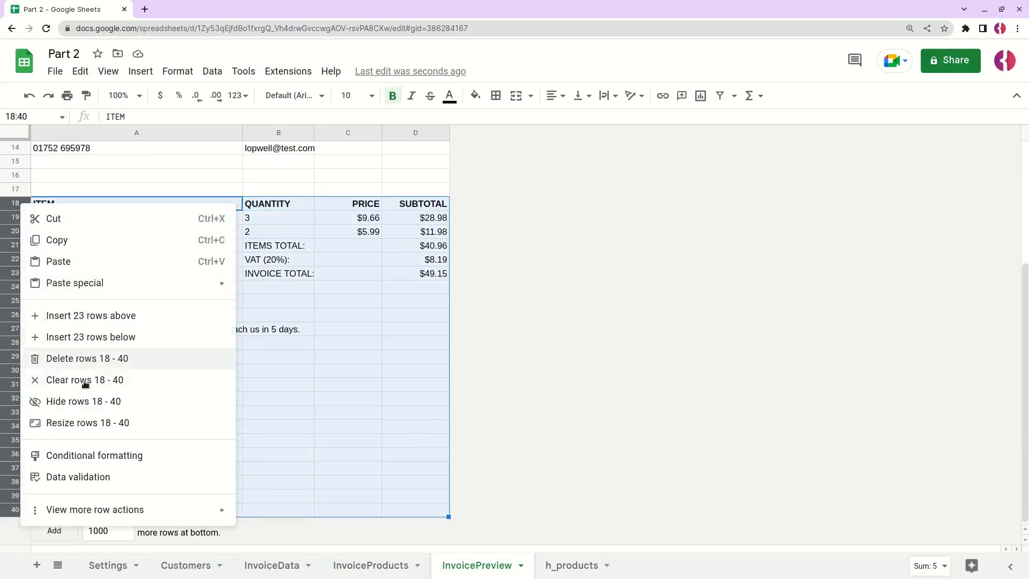
{"action": "left_click", "coordinate": [78, 423]}
{"action": "left_click", "coordinate": [489, 303]}
{"action": "left_click_drag", "start_coordinate": [489, 304], "coordinate": [426, 303]}
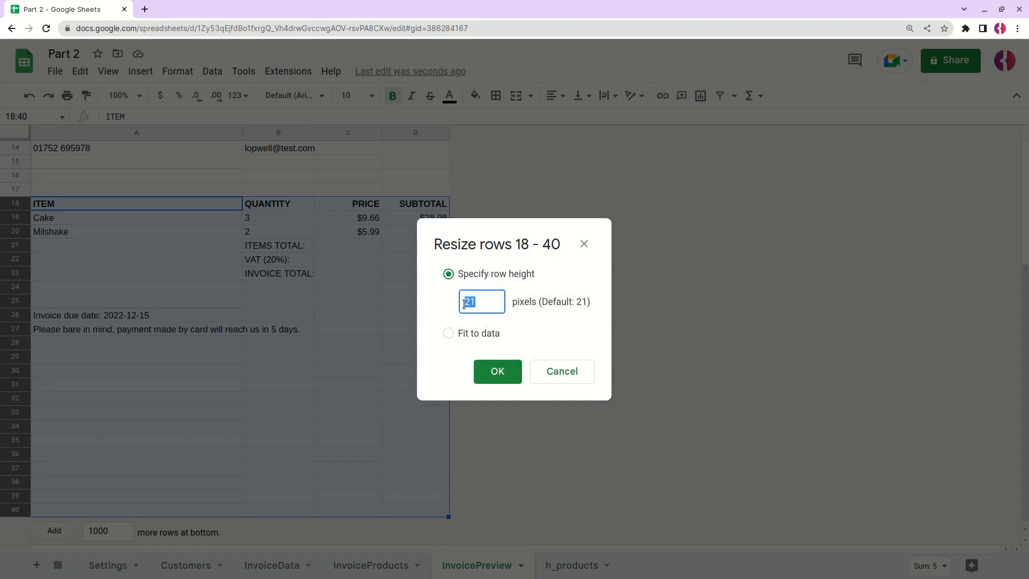
{"action": "type", "text": "3"}
{"action": "key", "text": "Return"}
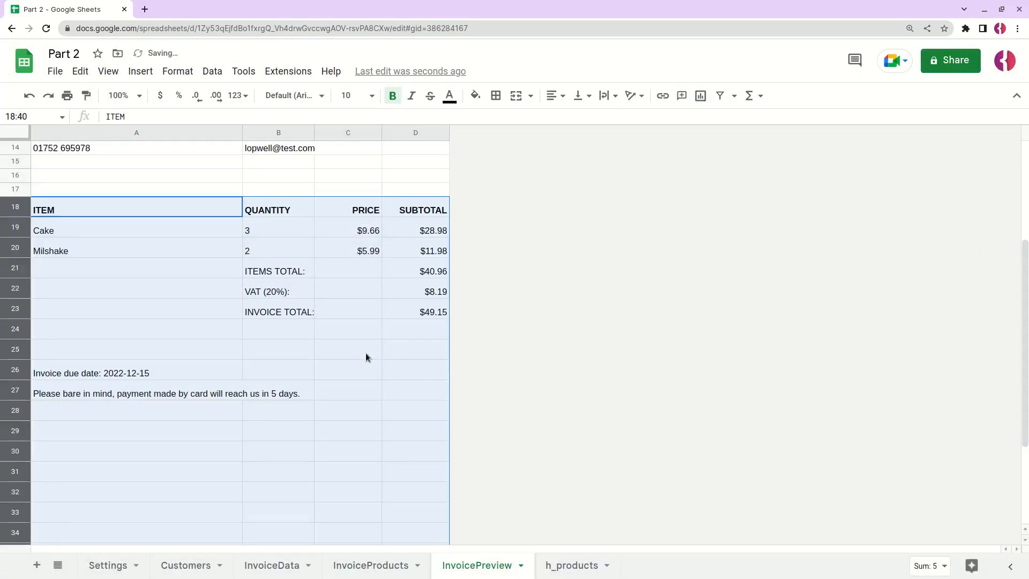
- Align the contents of rows 18 to 40 vertically to the middle
{"action": "left_click", "coordinate": [150, 274]}
{"action": "left_click_drag", "start_coordinate": [18, 211], "coordinate": [16, 370]}
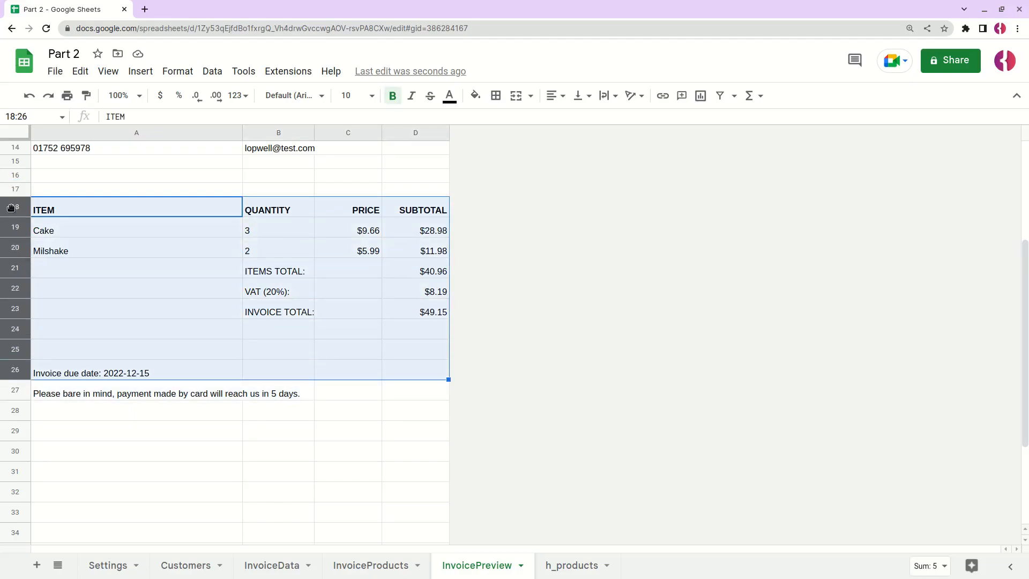
{"action": "scroll", "coordinate": [40, 268], "scroll_direction": "down", "scroll_amount": 3}
{"action": "left_click_drag", "start_coordinate": [30, 484], "coordinate": [22, 497]}
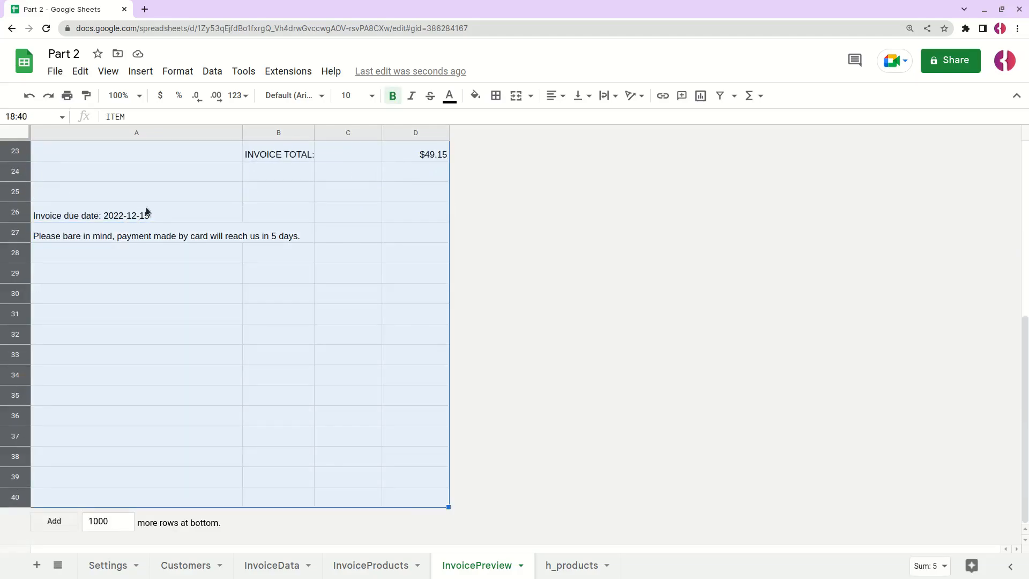
{"action": "left_click", "coordinate": [578, 100]}
{"action": "left_click", "coordinate": [595, 117]}
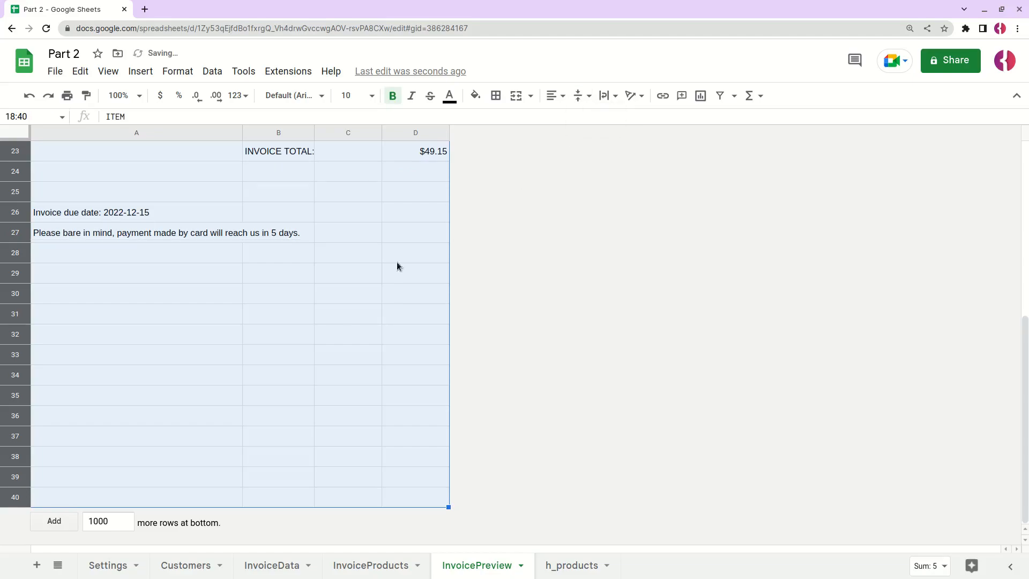
{"action": "scroll", "coordinate": [249, 334], "scroll_direction": "up", "scroll_amount": 3}
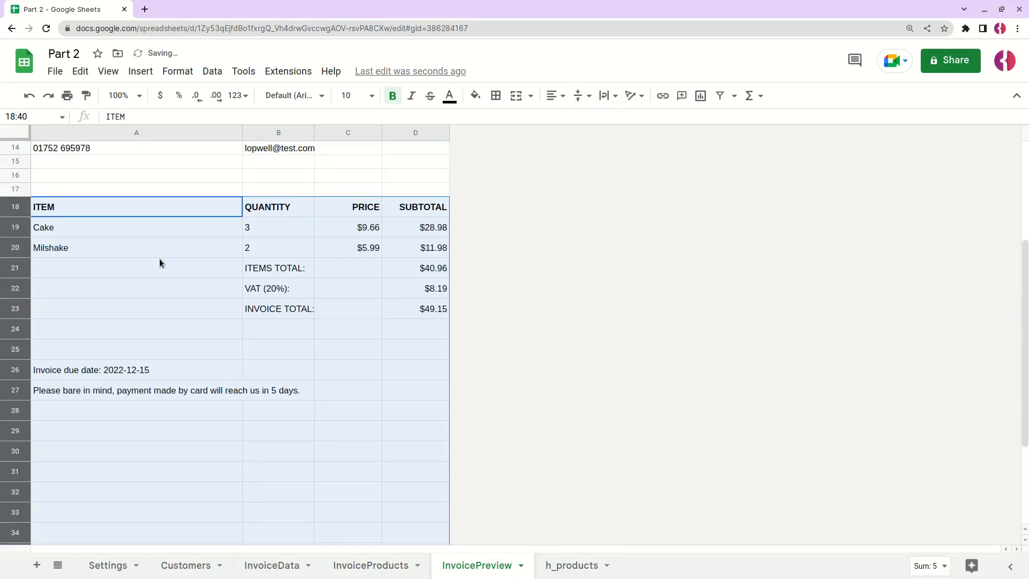
{"action": "left_click", "coordinate": [125, 229]}
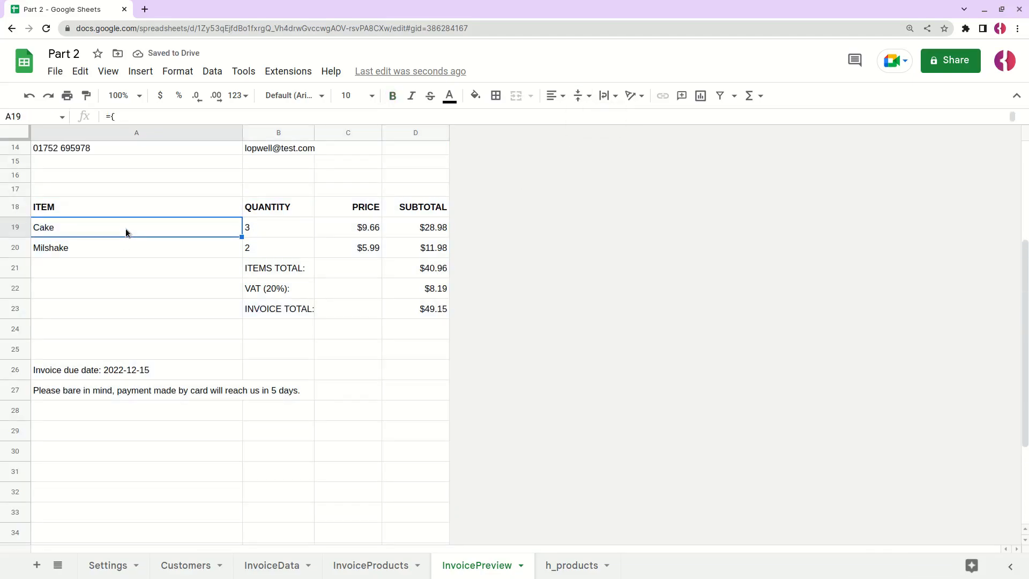
- Add a bottom border to the ITEM, QUANTITY, PRICE and SUBTOTAL header in row 18
{"action": "left_click", "coordinate": [19, 206]}
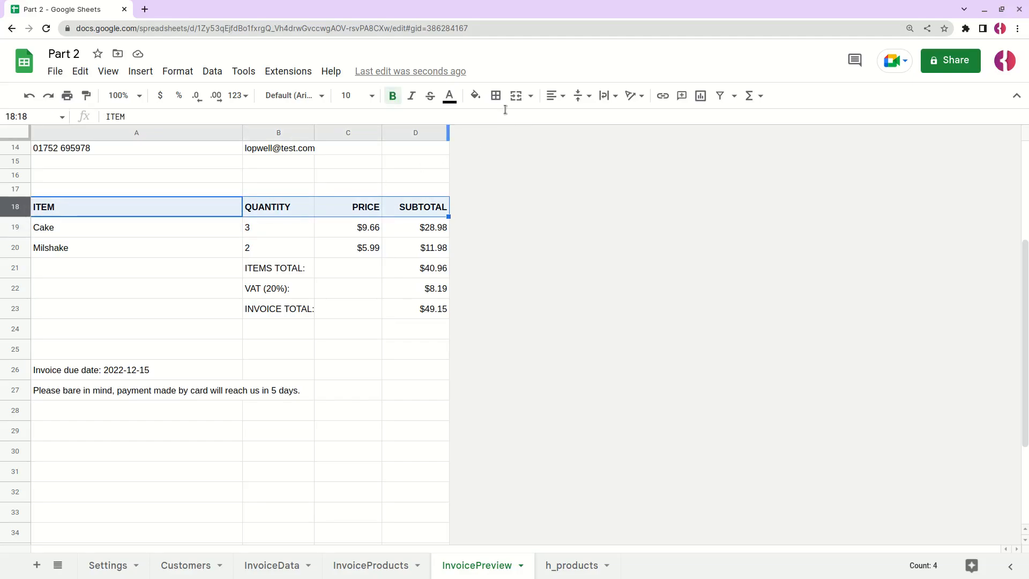
{"action": "left_click", "coordinate": [495, 95]}
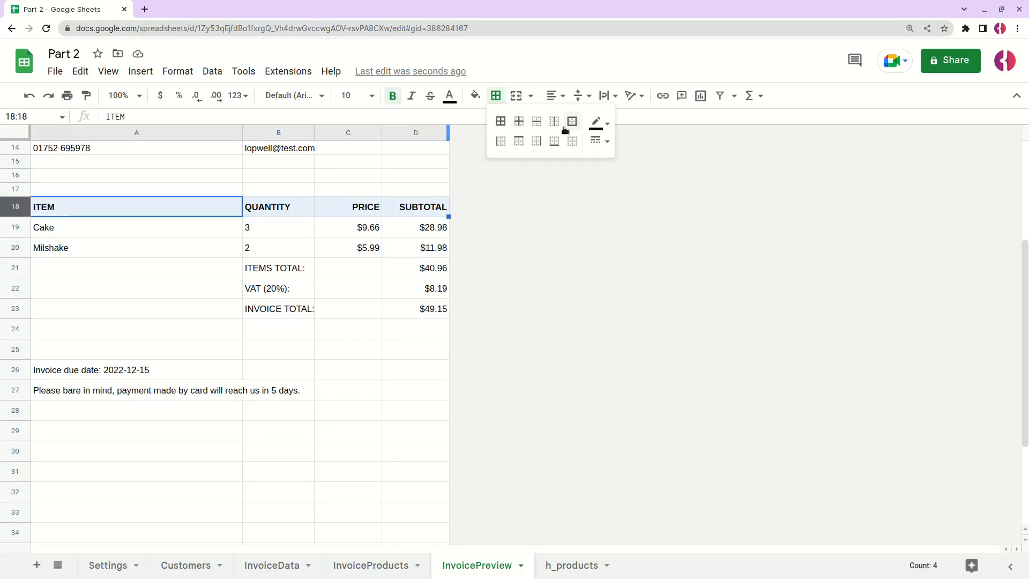
{"action": "left_click", "coordinate": [554, 141]}
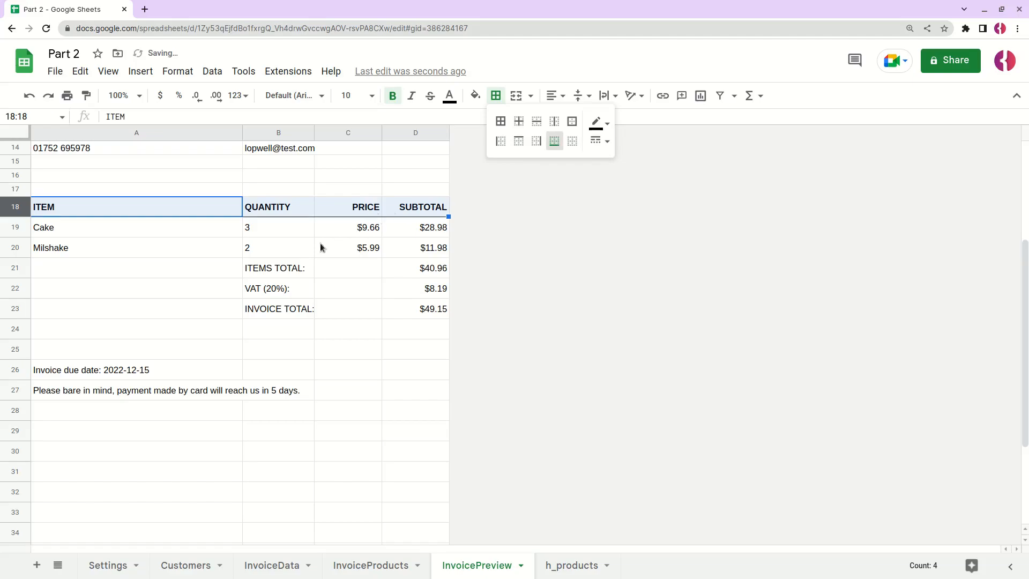
{"action": "left_click", "coordinate": [141, 277]}
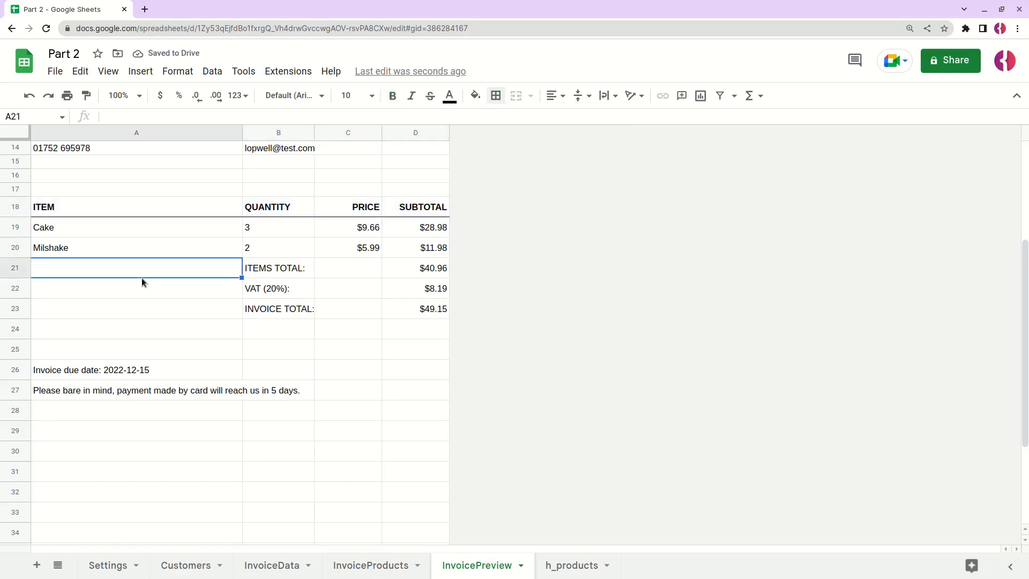
- Open the print settings for the current sheet, turn off gridlines and set the page orientation to Portrait
{"action": "scroll", "coordinate": [199, 274], "scroll_direction": "up", "scroll_amount": 4}
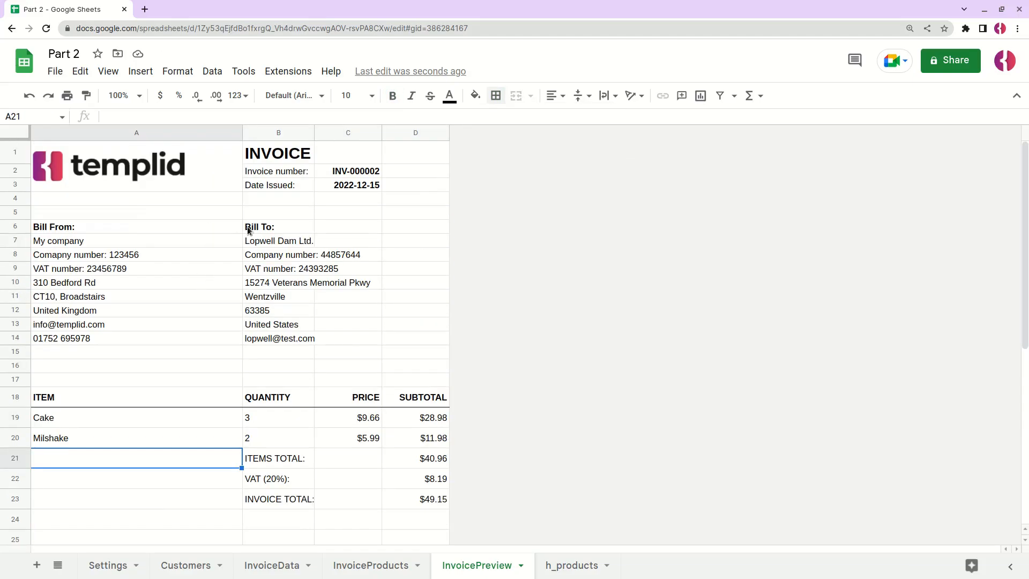
{"action": "key", "text": "ctrl+p"}
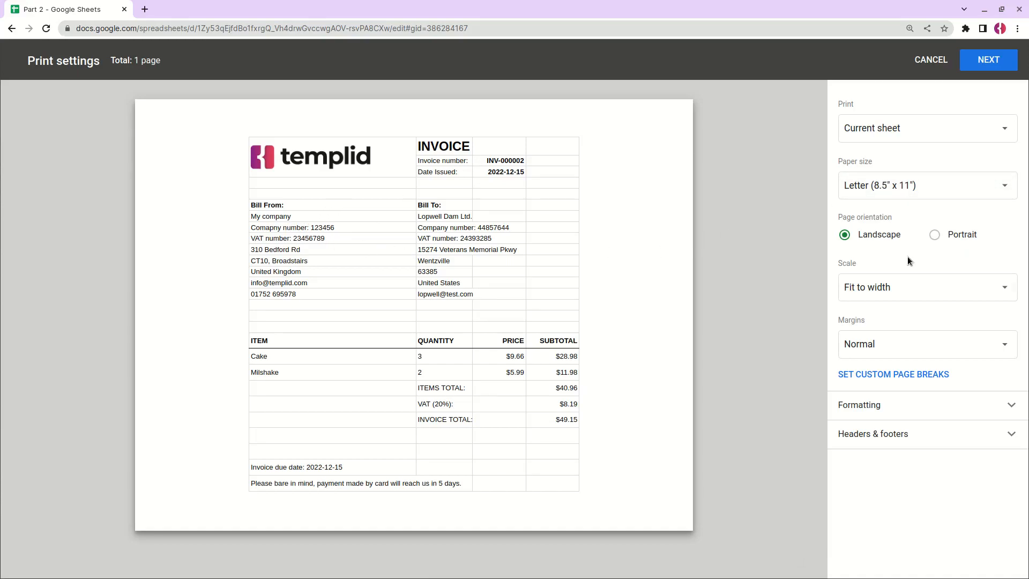
{"action": "left_click", "coordinate": [892, 412]}
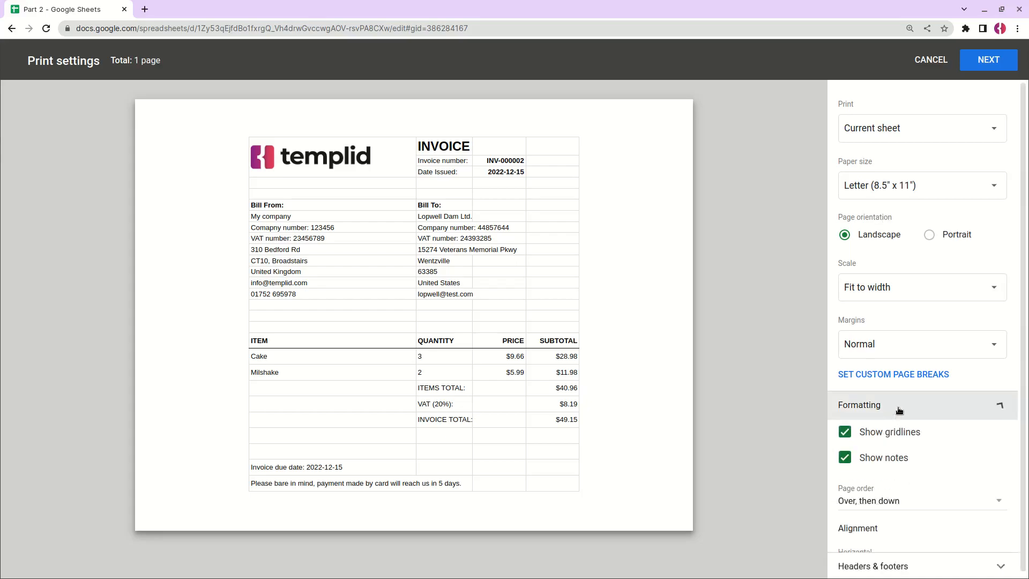
{"action": "left_click", "coordinate": [873, 431]}
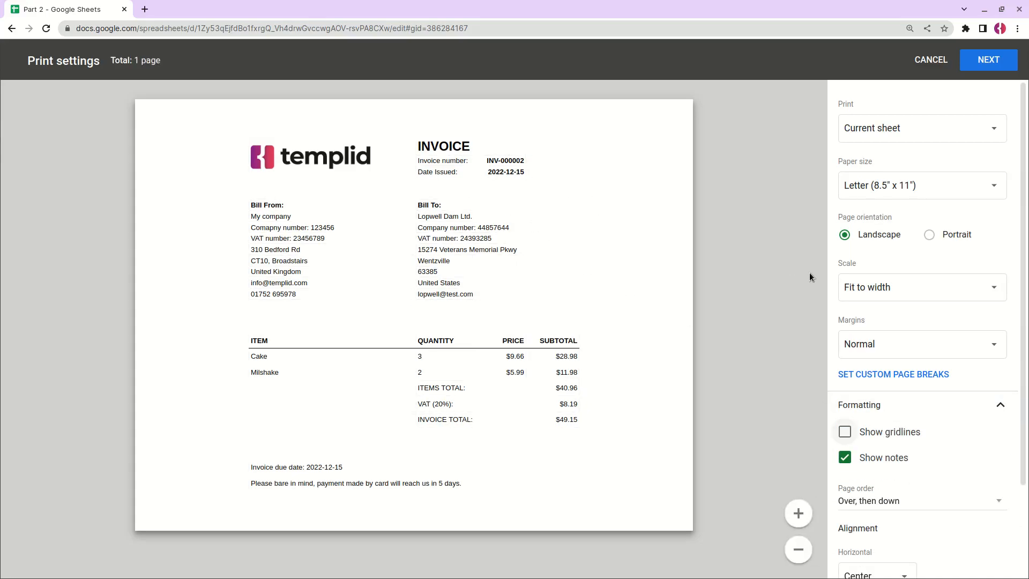
{"action": "left_click", "coordinate": [930, 235]}
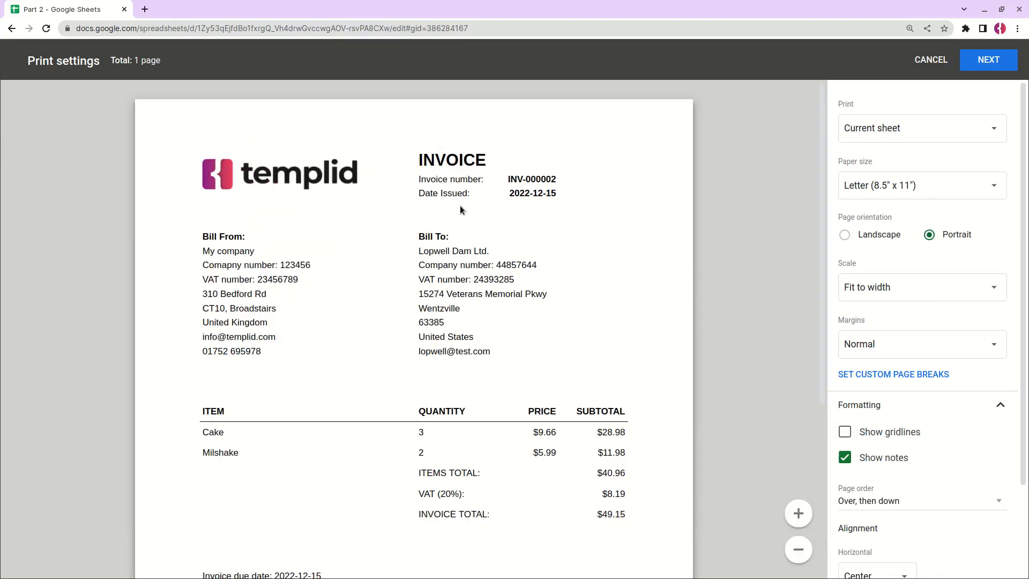
- Review the invoice page in the print preview down to the info text, and leave the print settings without printing
{"action": "scroll", "coordinate": [632, 295], "scroll_direction": "down", "scroll_amount": 4}
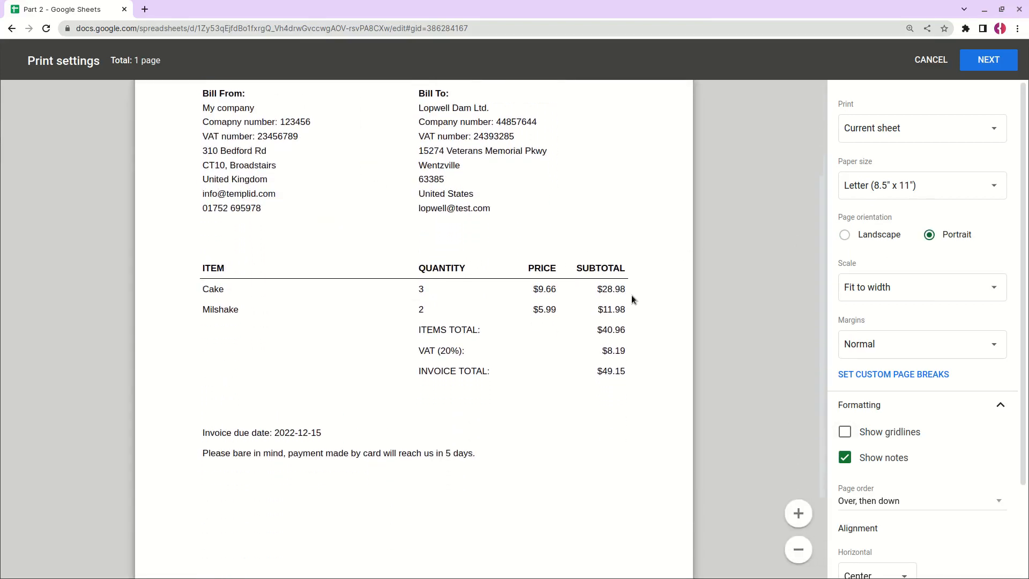
{"action": "scroll", "coordinate": [631, 294], "scroll_direction": "down", "scroll_amount": 1}
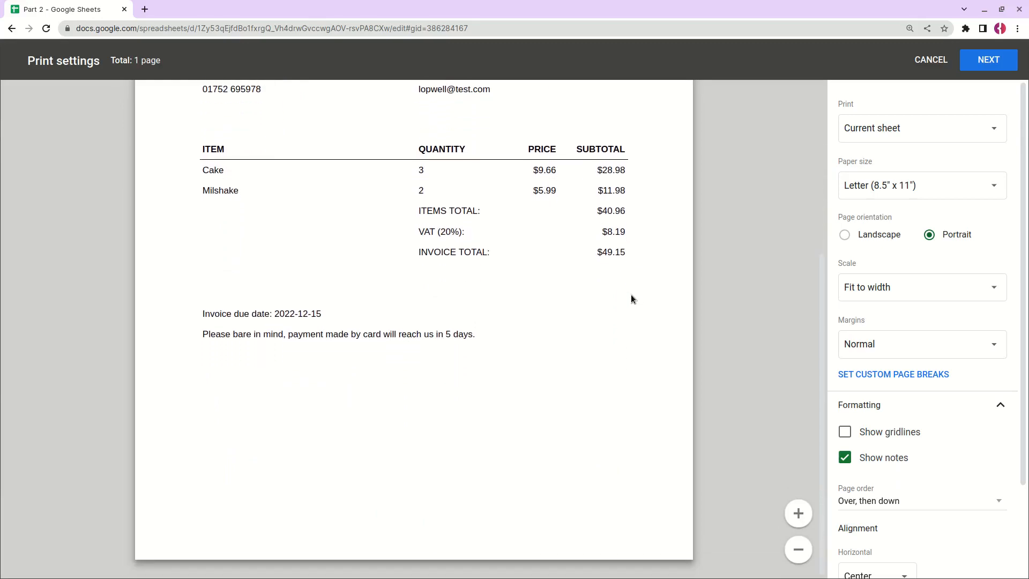
{"action": "scroll", "coordinate": [631, 294], "scroll_direction": "up", "scroll_amount": 3}
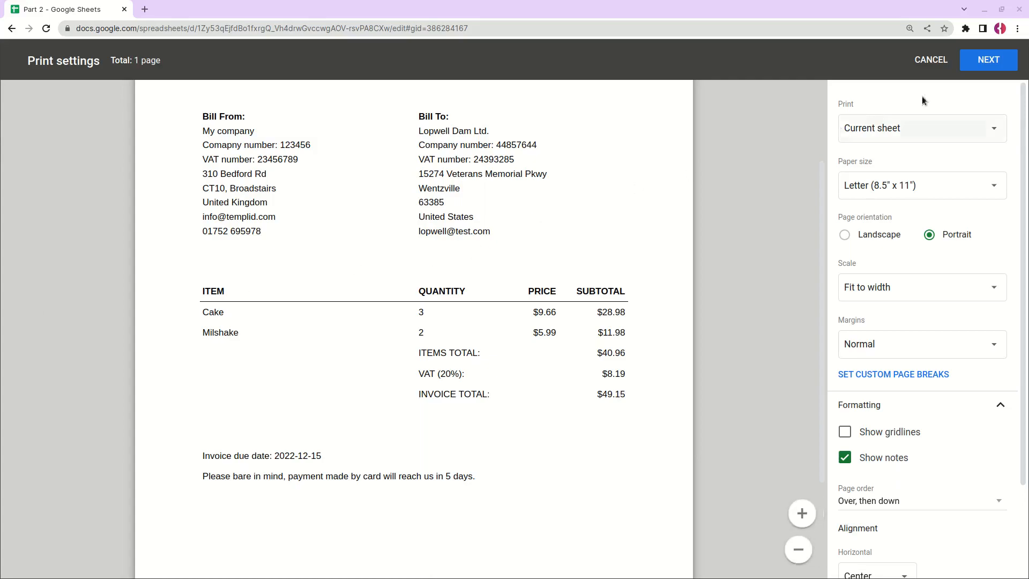
{"action": "left_click", "coordinate": [925, 59]}
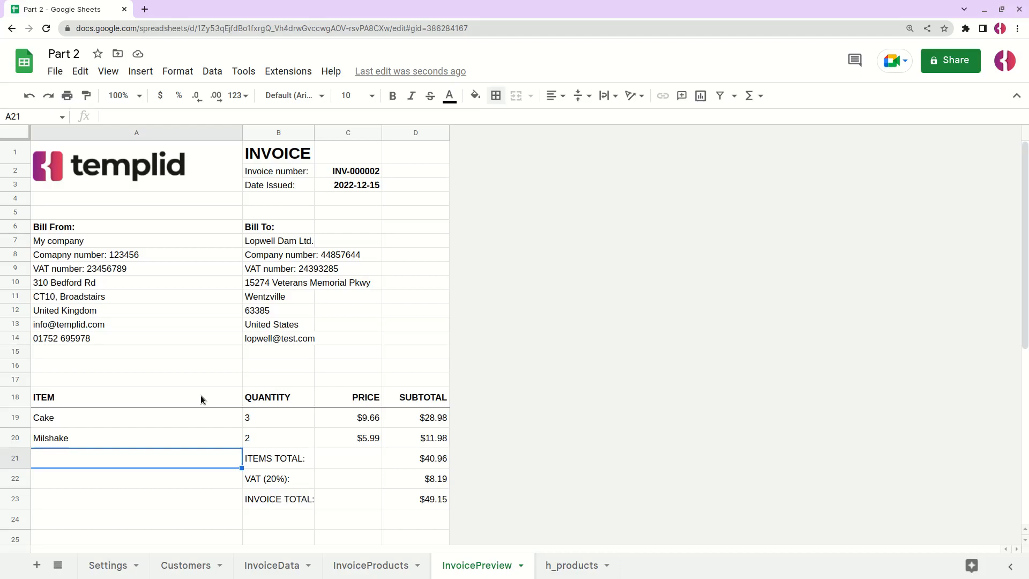
{"action": "scroll", "coordinate": [165, 402], "scroll_direction": "down", "scroll_amount": 2}
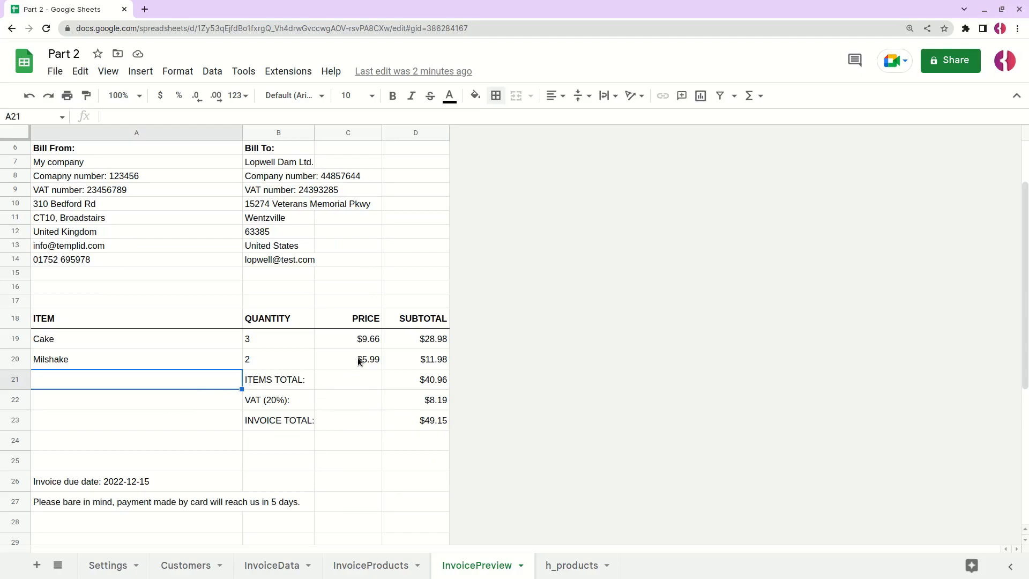
{"action": "scroll", "coordinate": [358, 362], "scroll_direction": "up", "scroll_amount": 2}
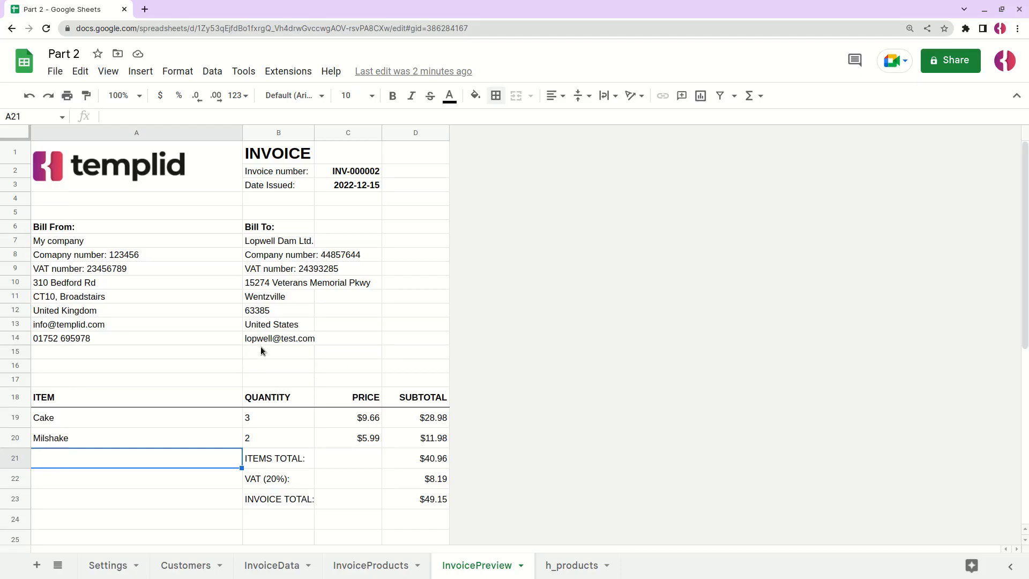
{"action": "mouse_move", "coordinate": [261, 345]}
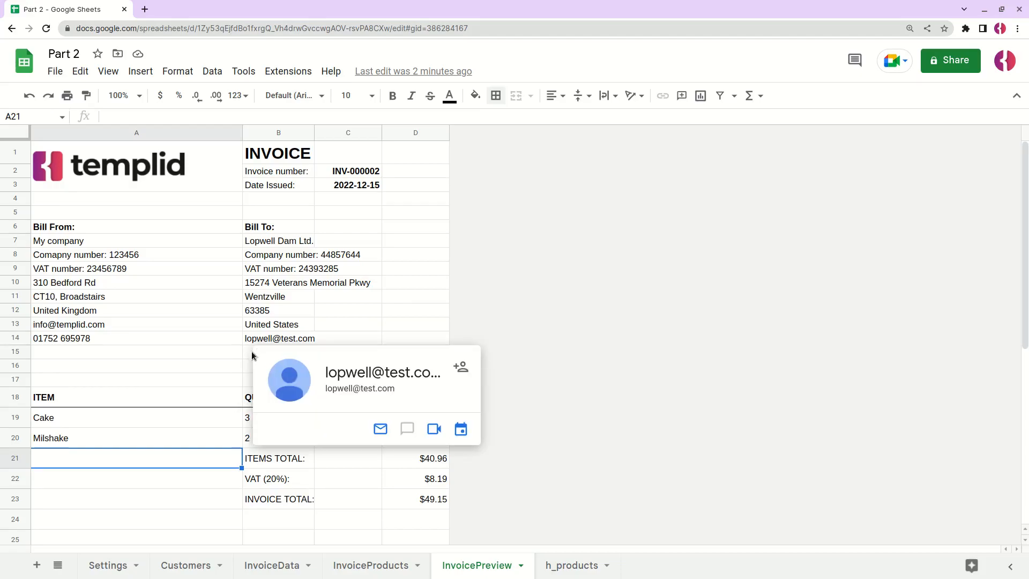